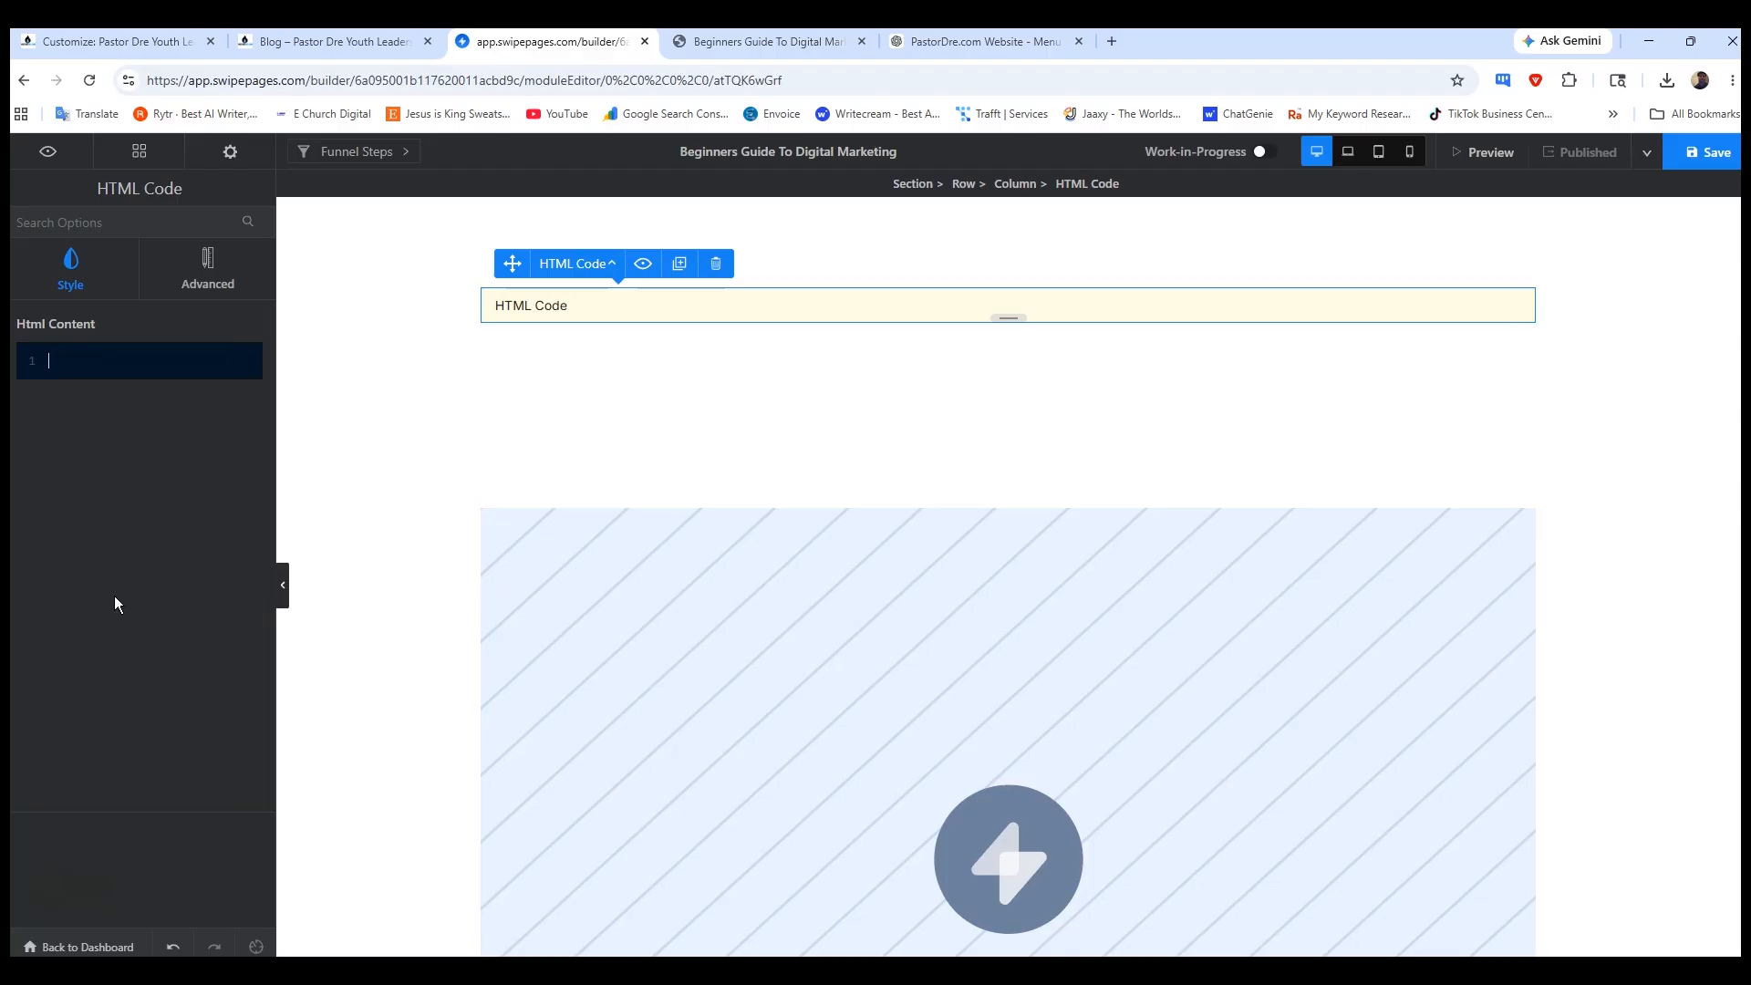
# - Paste the copied lead magnet hero code into the HTML Code block, then save and publish the funnel
pyautogui.hotkey('ctrl', 'v')
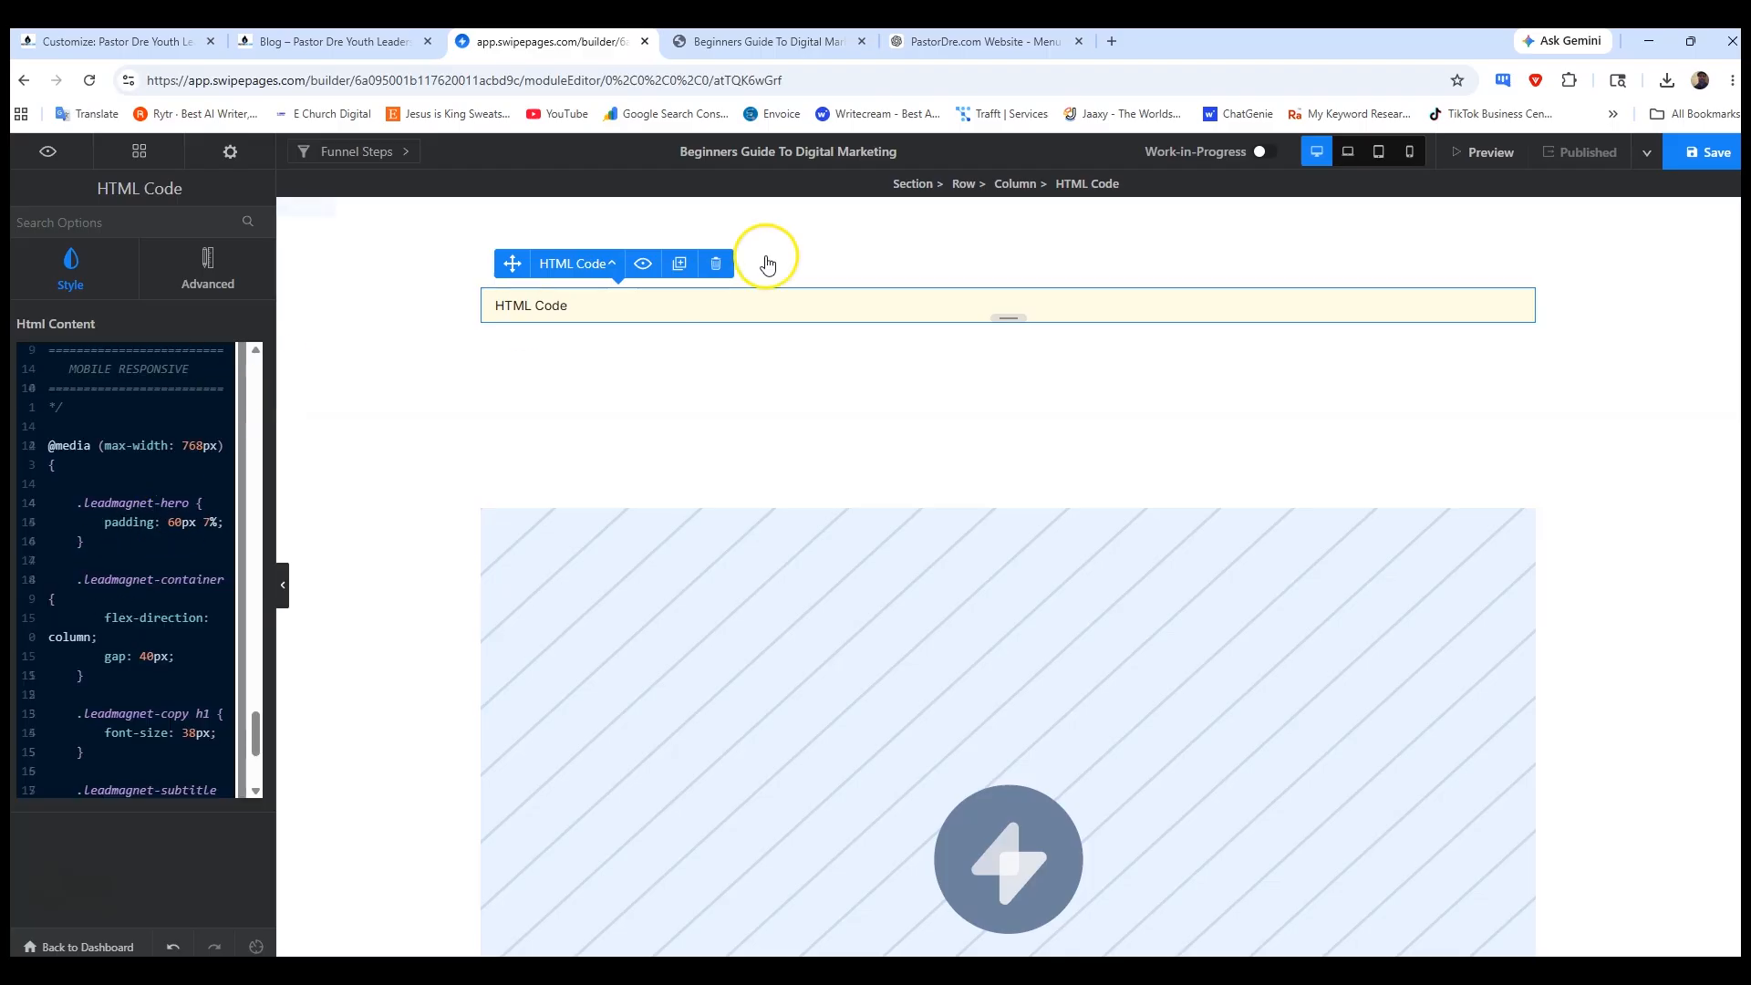
pyautogui.click(1706, 152)
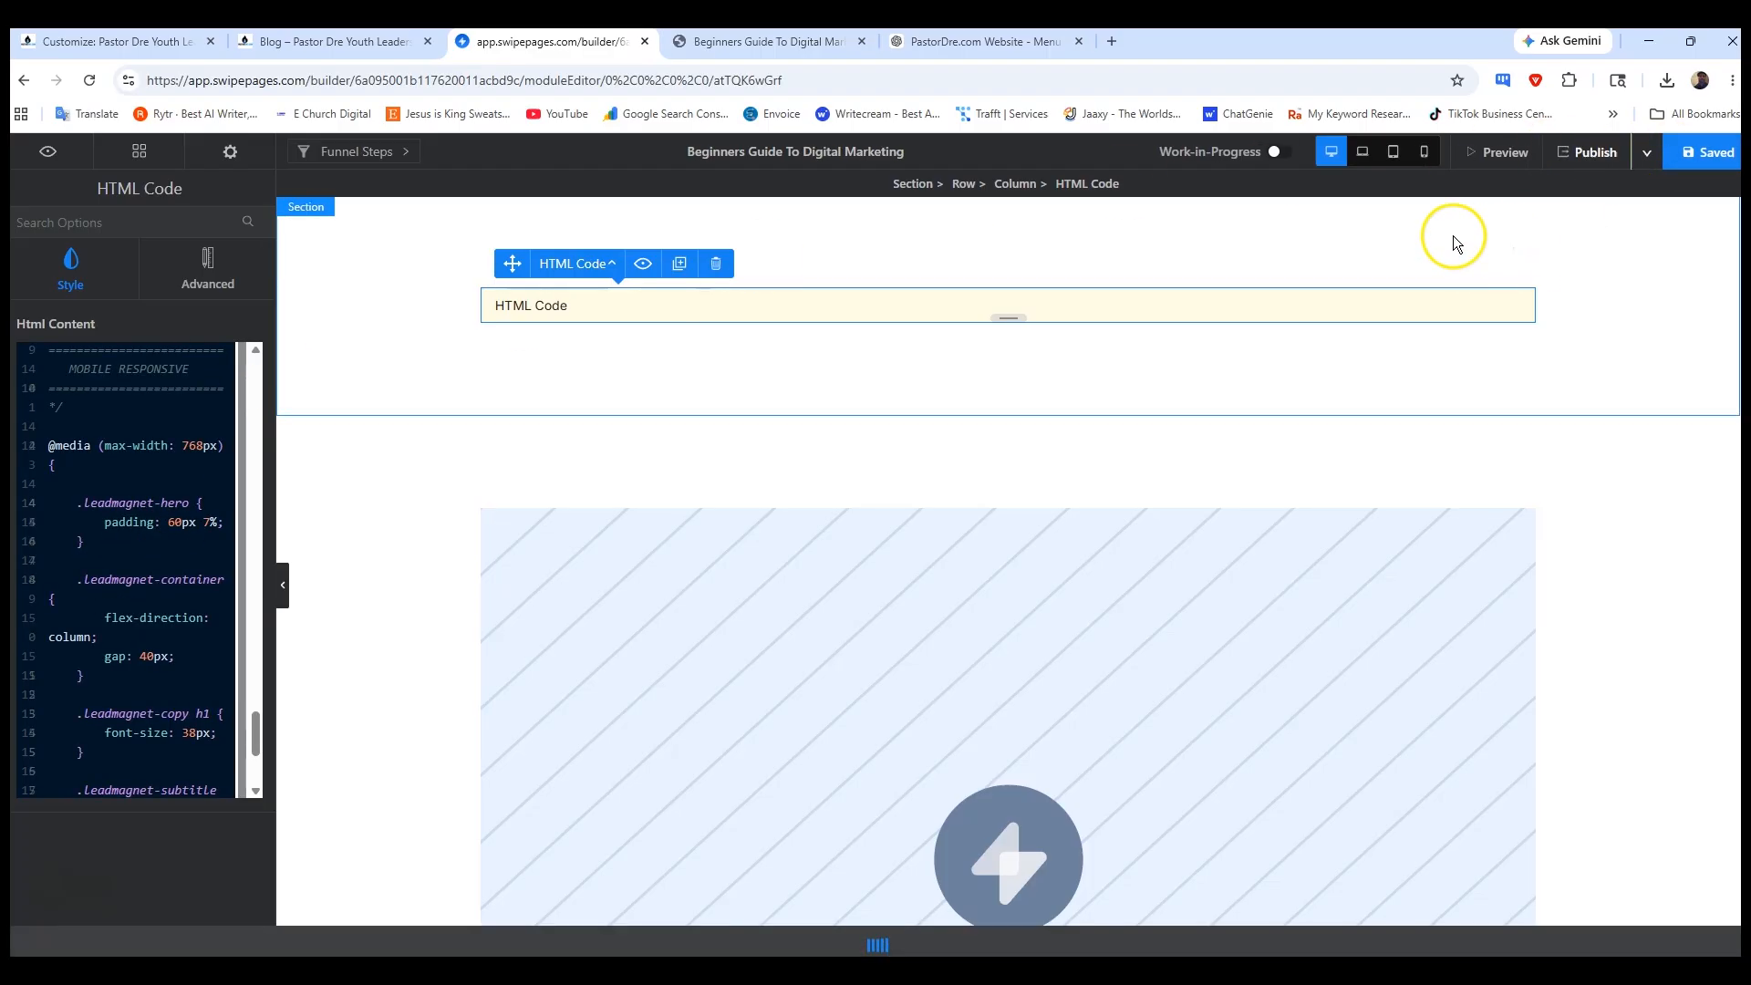
pyautogui.click(1596, 157)
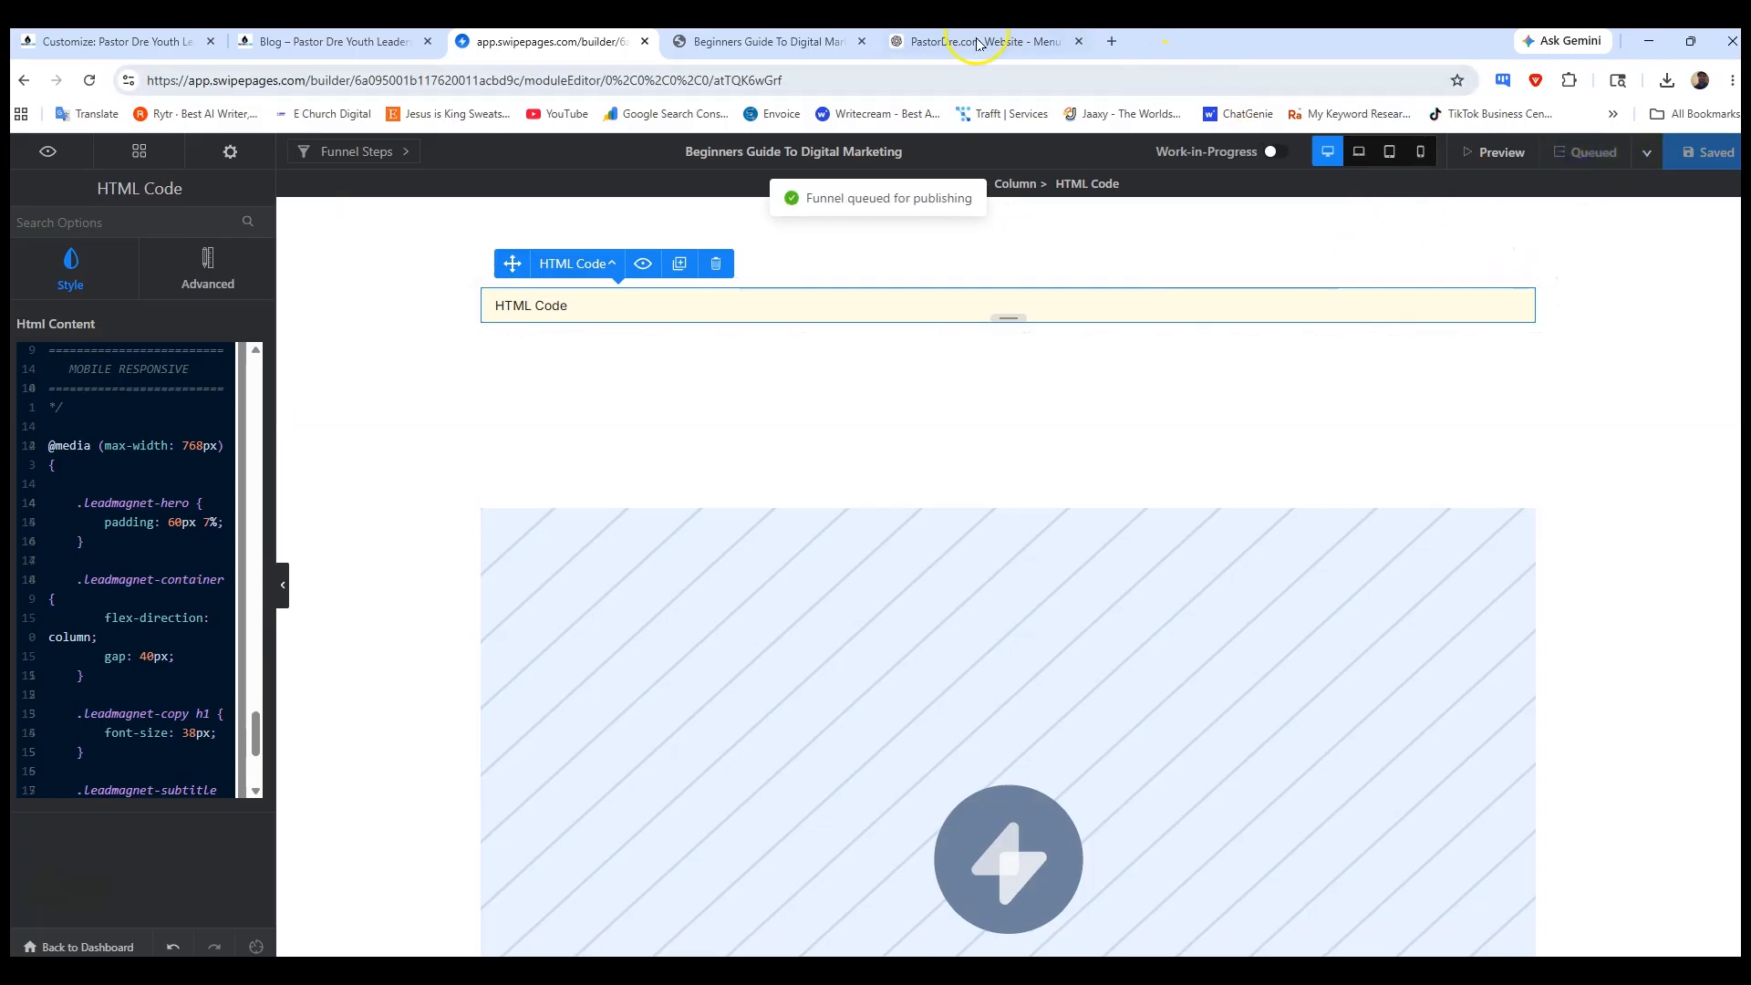
# - Reload the live Beginners Guide To Digital Marketing page and review the hero section's layout and surrounding space
pyautogui.click(791, 43)
pyautogui.click(90, 81)
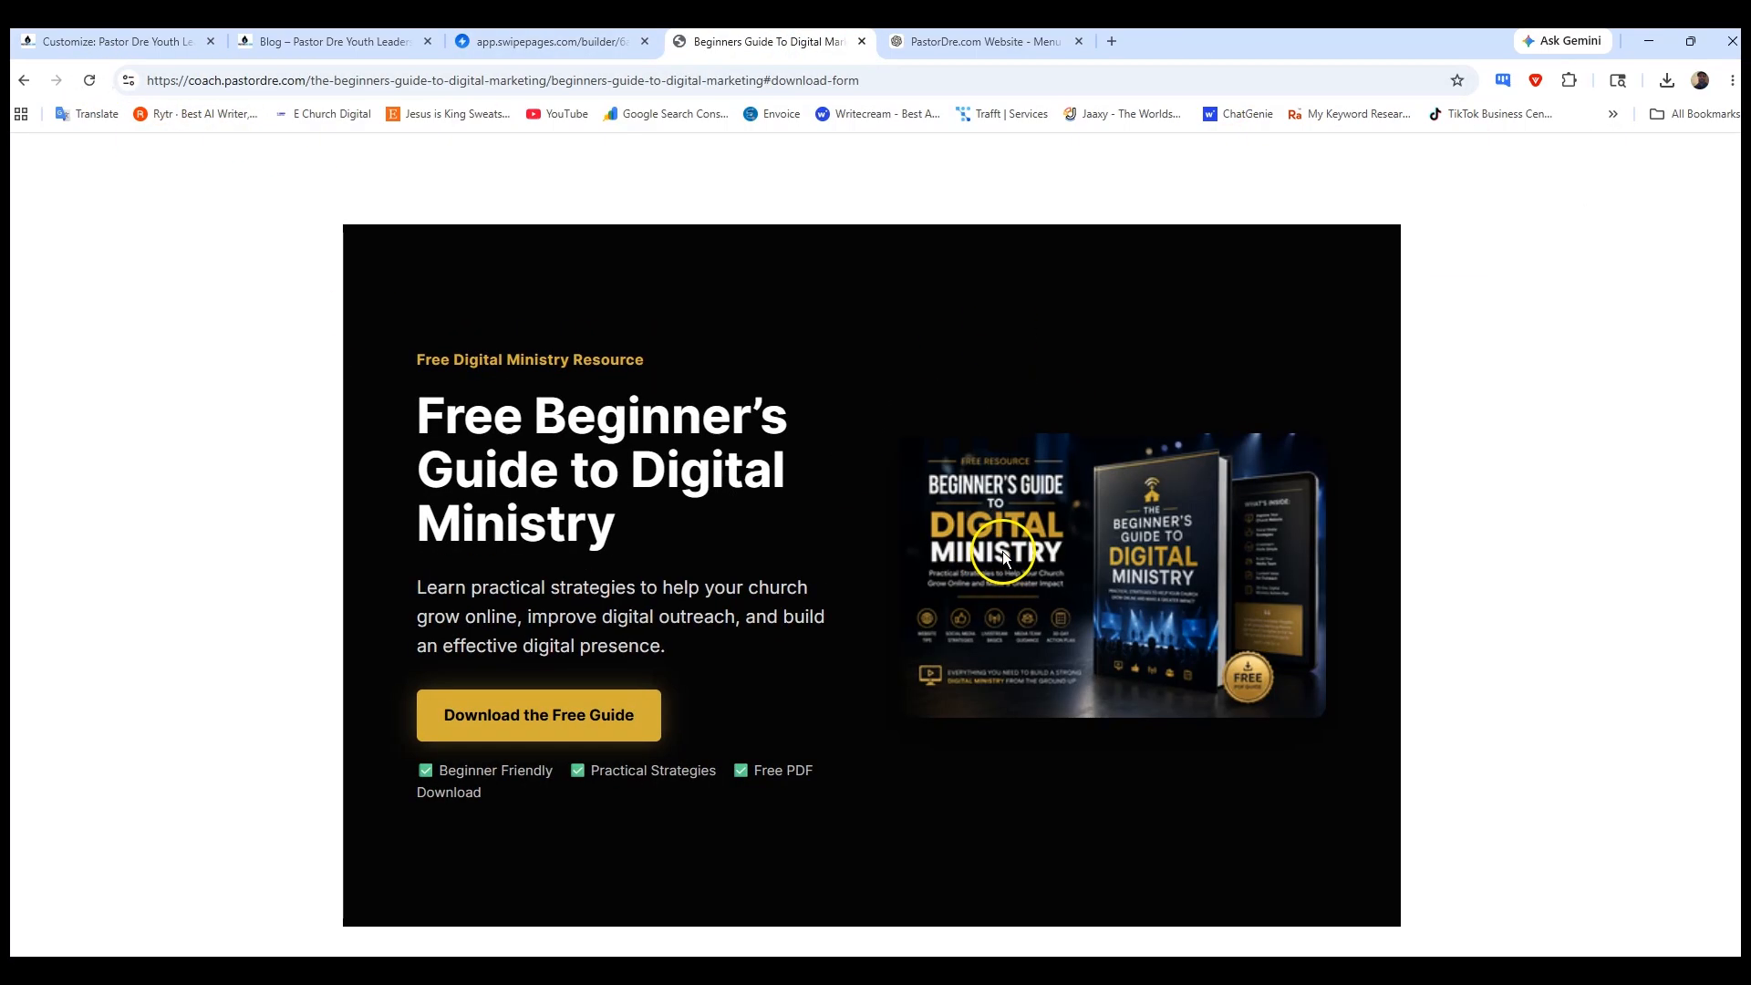
pyautogui.scroll(-4, 774, 496)
pyautogui.scroll(4, 777, 490)
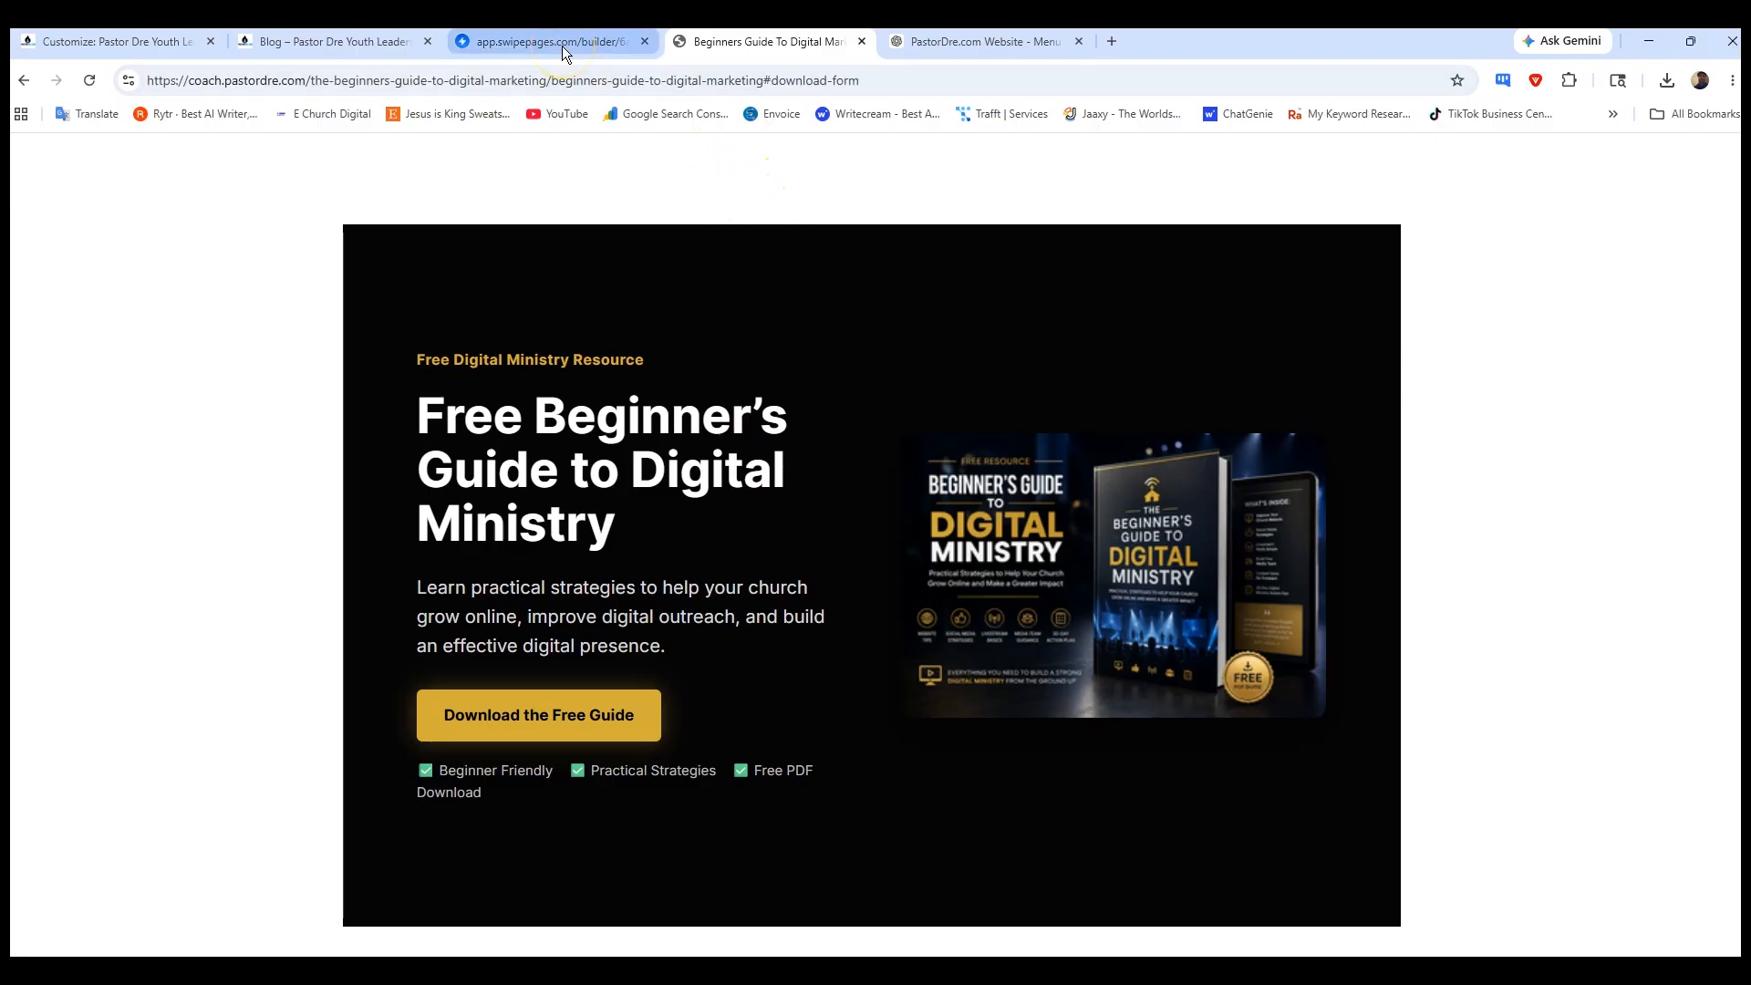
# - Back in the Swipe Pages builder, remove the section's spacing above and below the HTML Code block and republish the funnel
pyautogui.moveTo(562, 46)
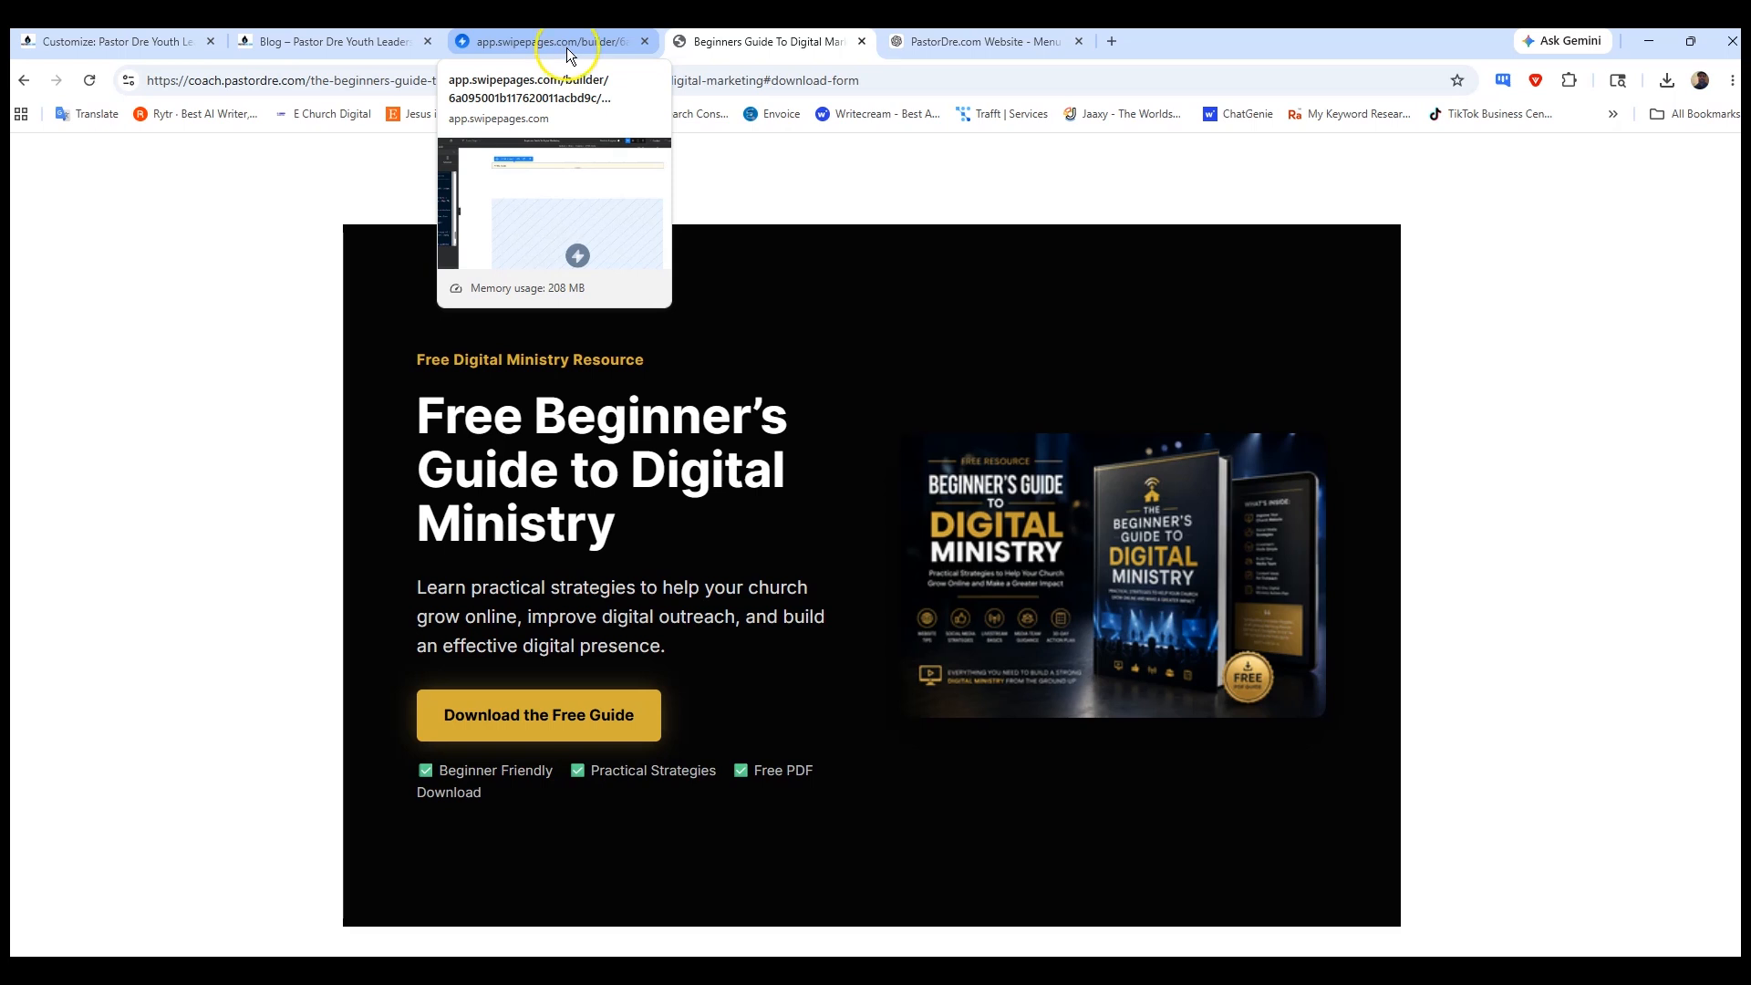
pyautogui.click(567, 46)
pyautogui.click(890, 242)
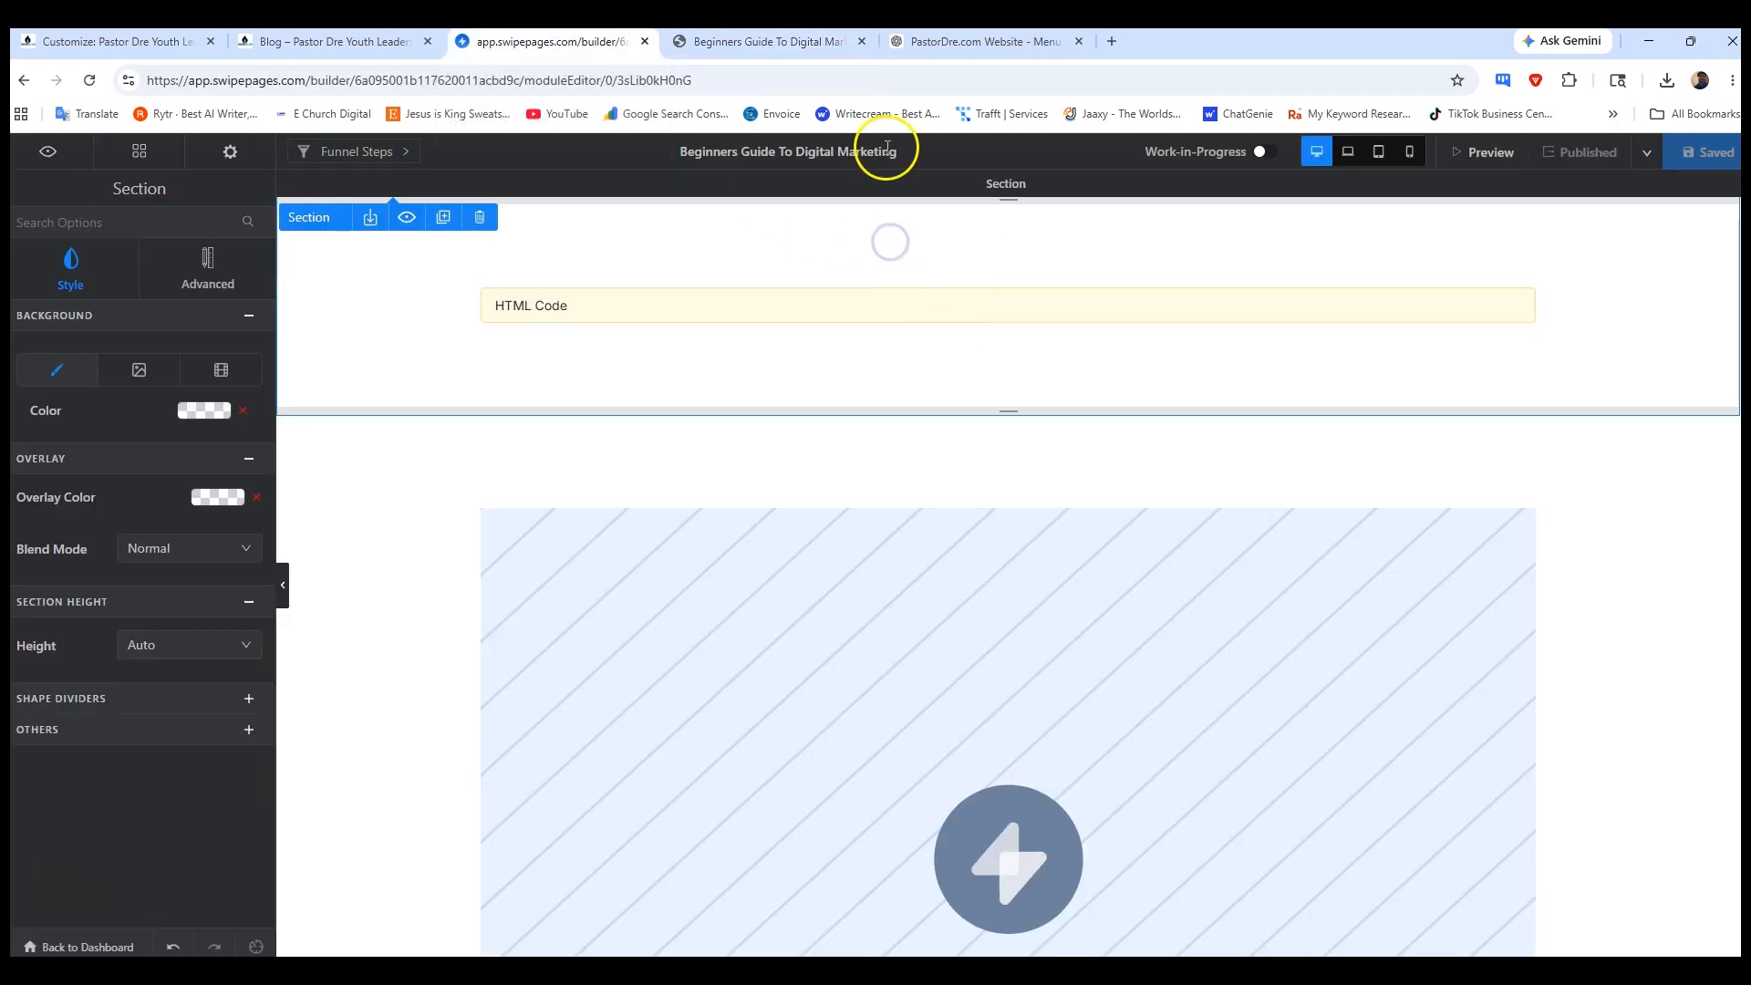
pyautogui.moveTo(1000, 196); pyautogui.dragTo(1001, 117)
pyautogui.click(1722, 155)
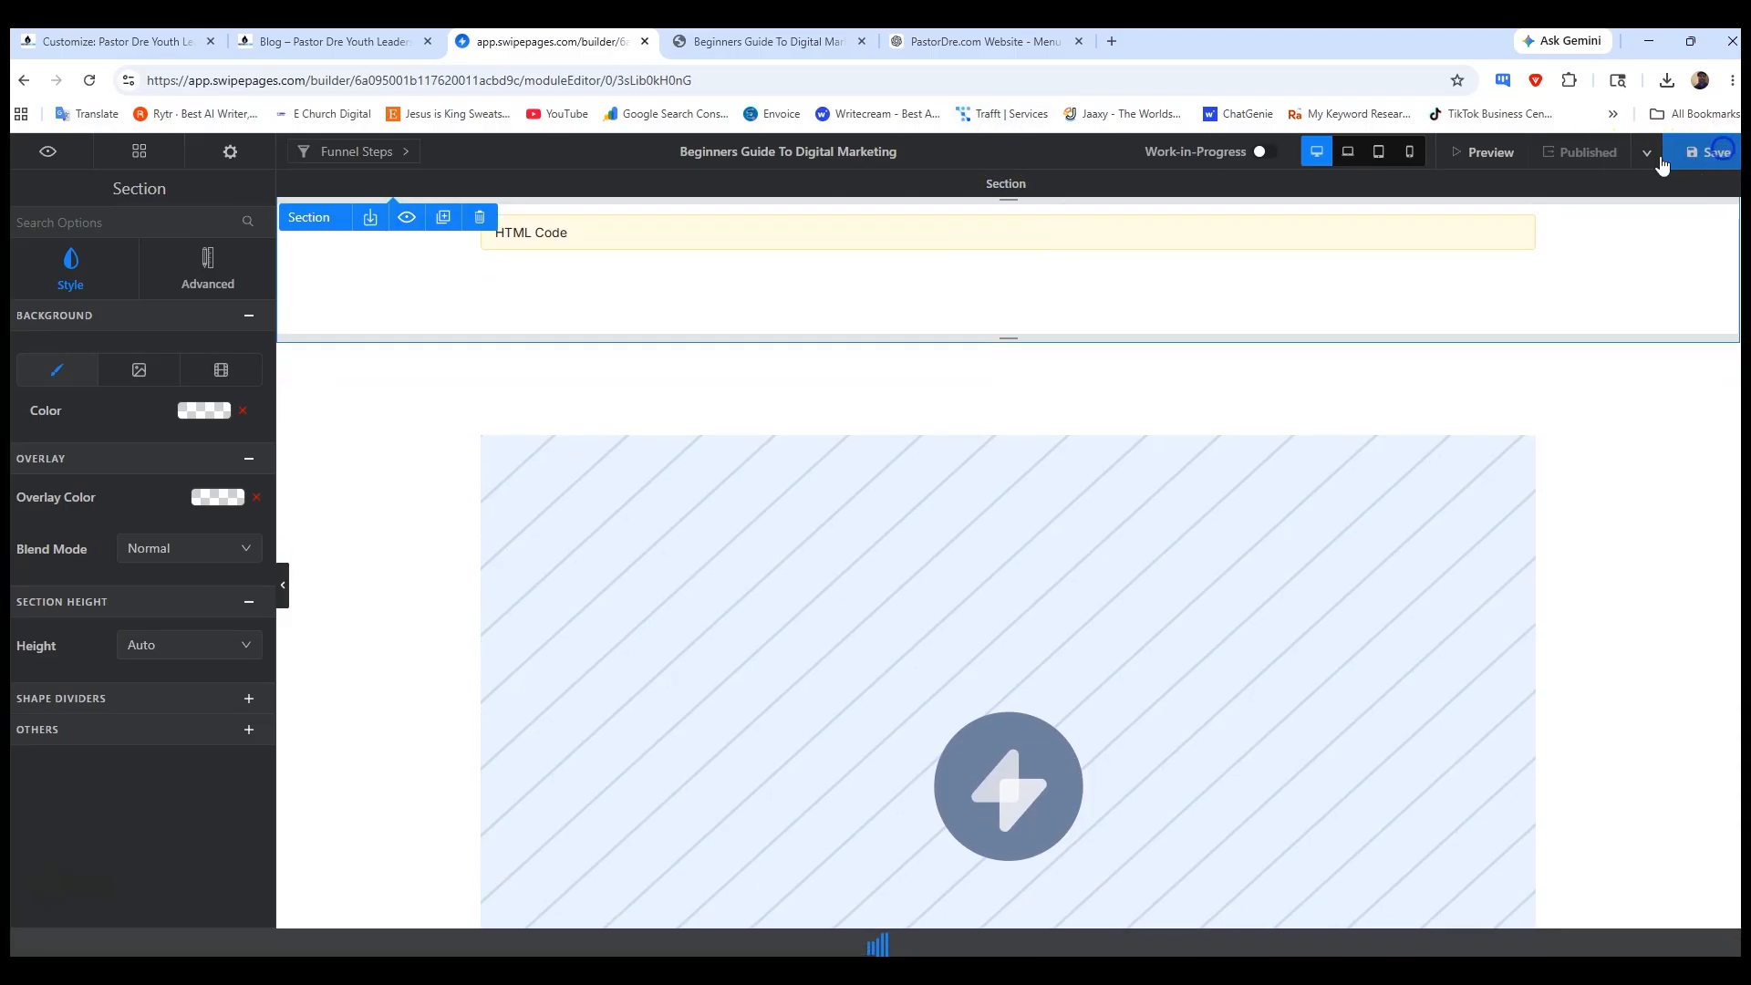
pyautogui.moveTo(1024, 336); pyautogui.dragTo(1038, 268)
pyautogui.click(1695, 153)
pyautogui.click(1608, 155)
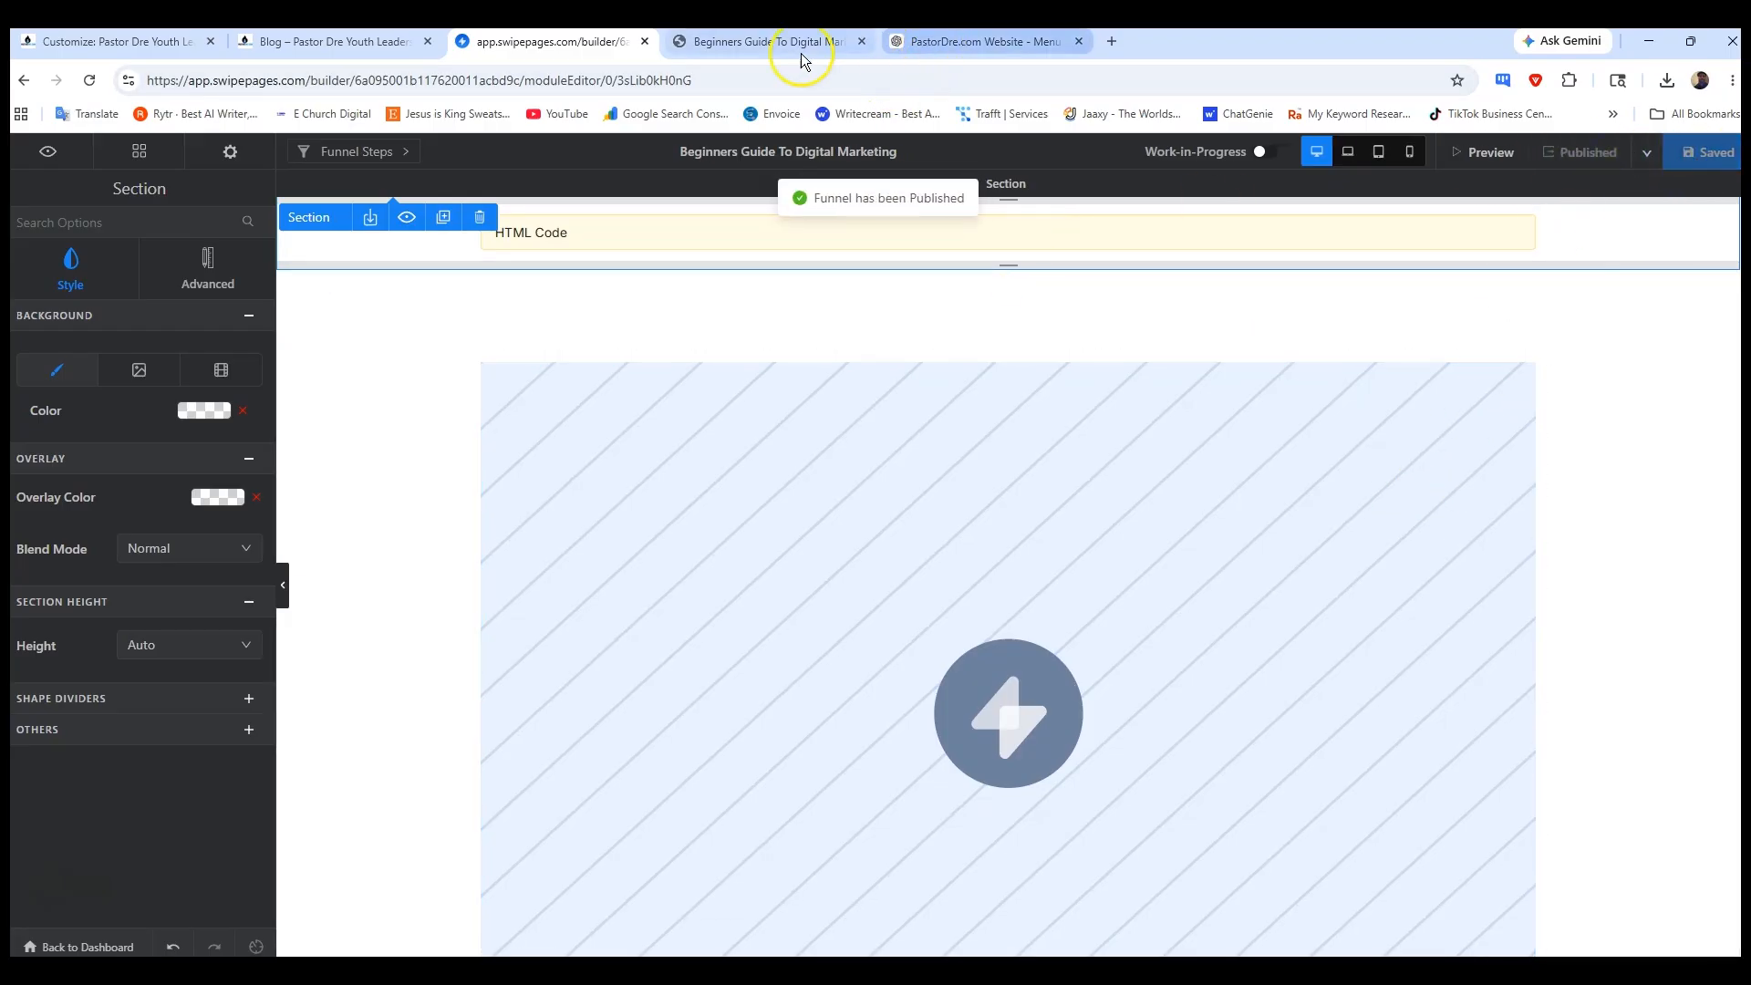
# - Reload the live landing page to check the hero section's reduced spacing
pyautogui.click(726, 51)
pyautogui.click(93, 82)
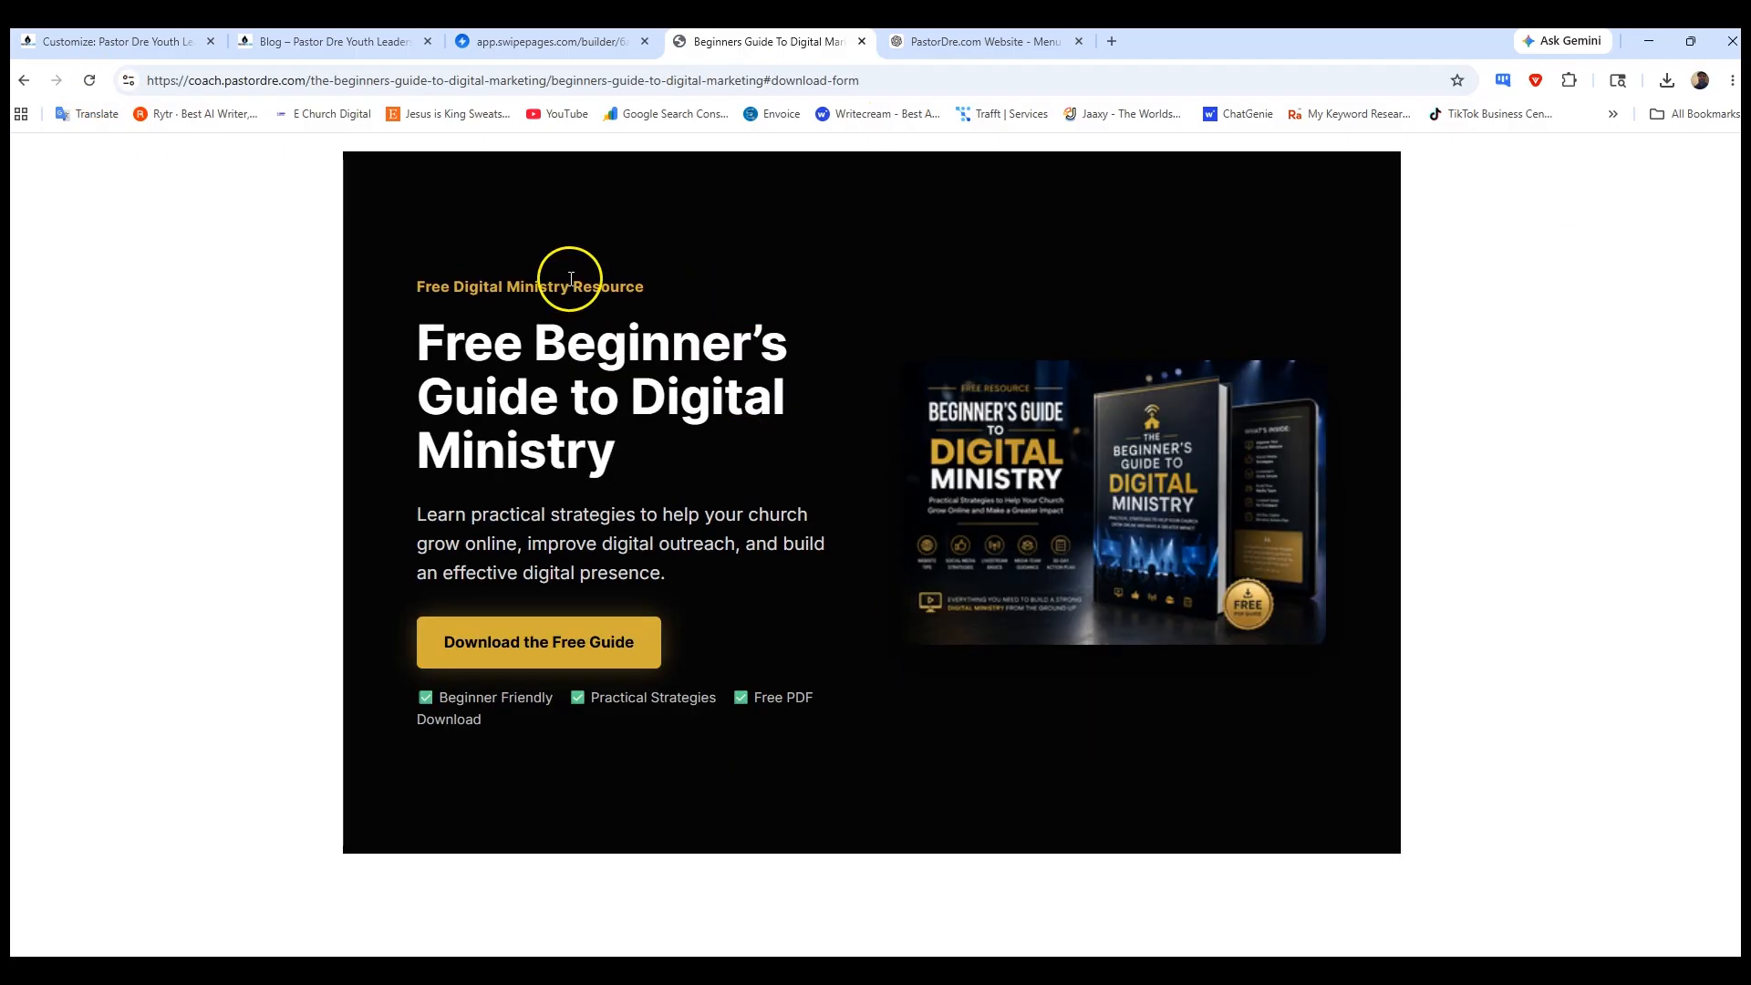
# - In the ChatGPT website chat, dictate and send "Okay, the first section looks good. Let's go ahead and design the second section."
pyautogui.click(1021, 44)
pyautogui.scroll(-5, 901, 595)
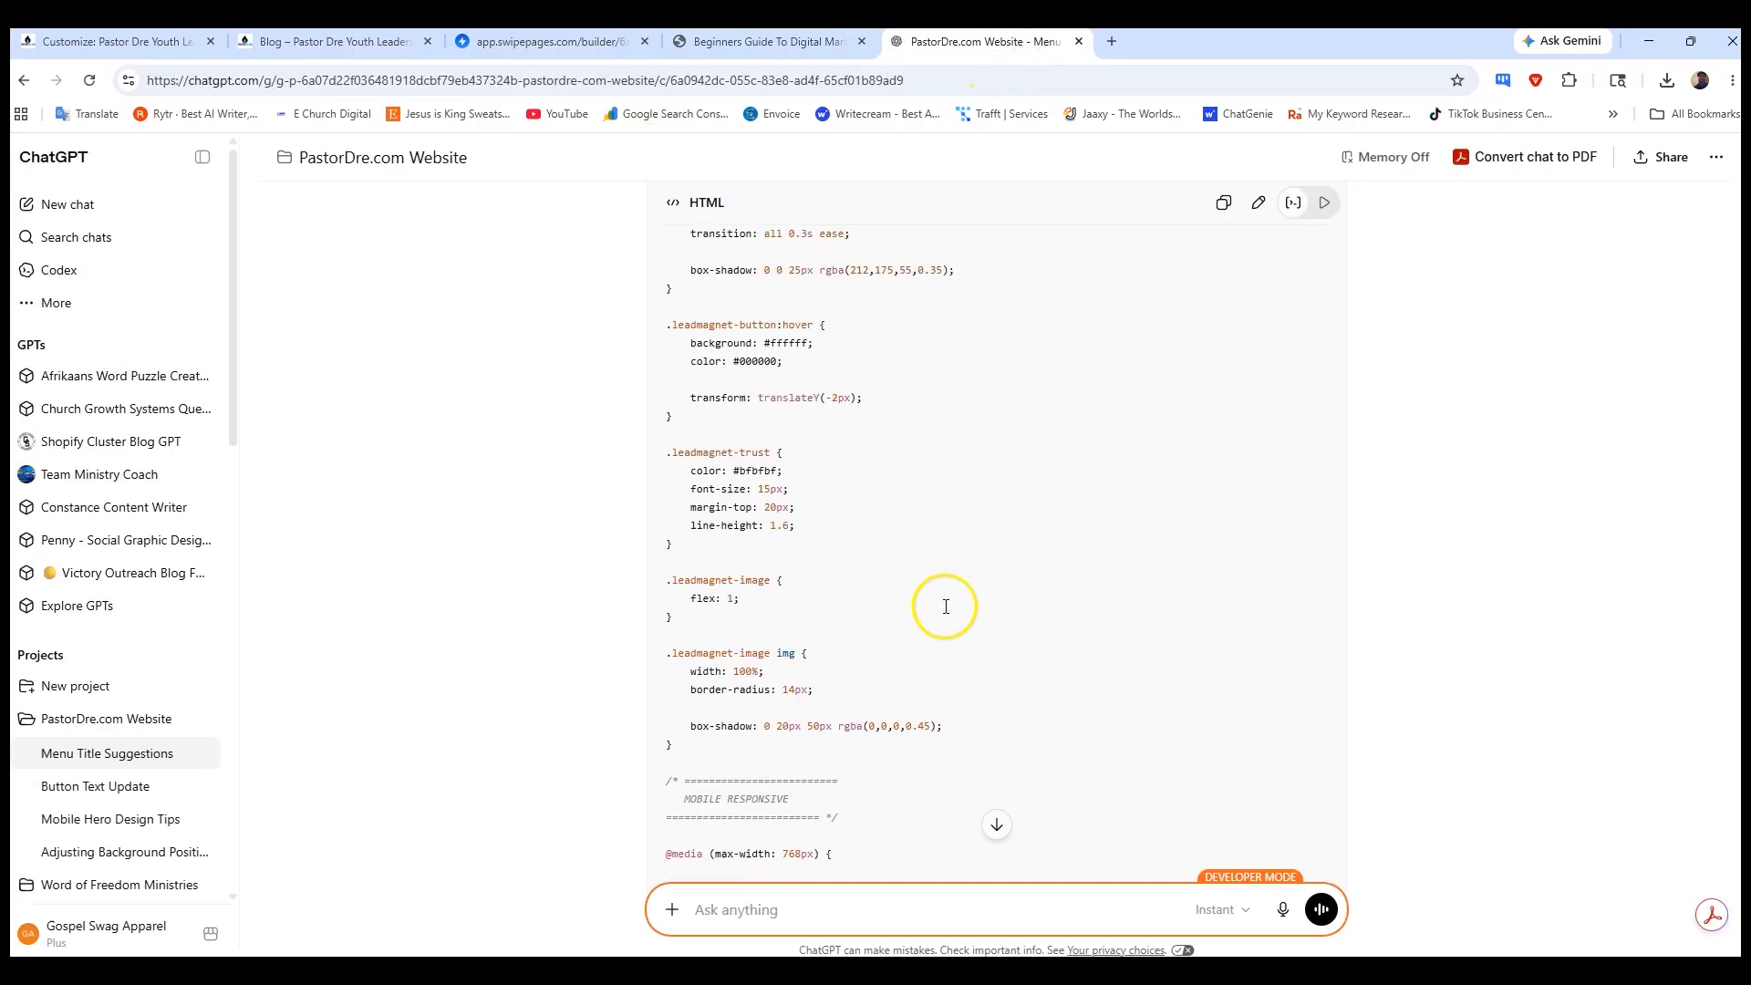
pyautogui.click(1283, 909)
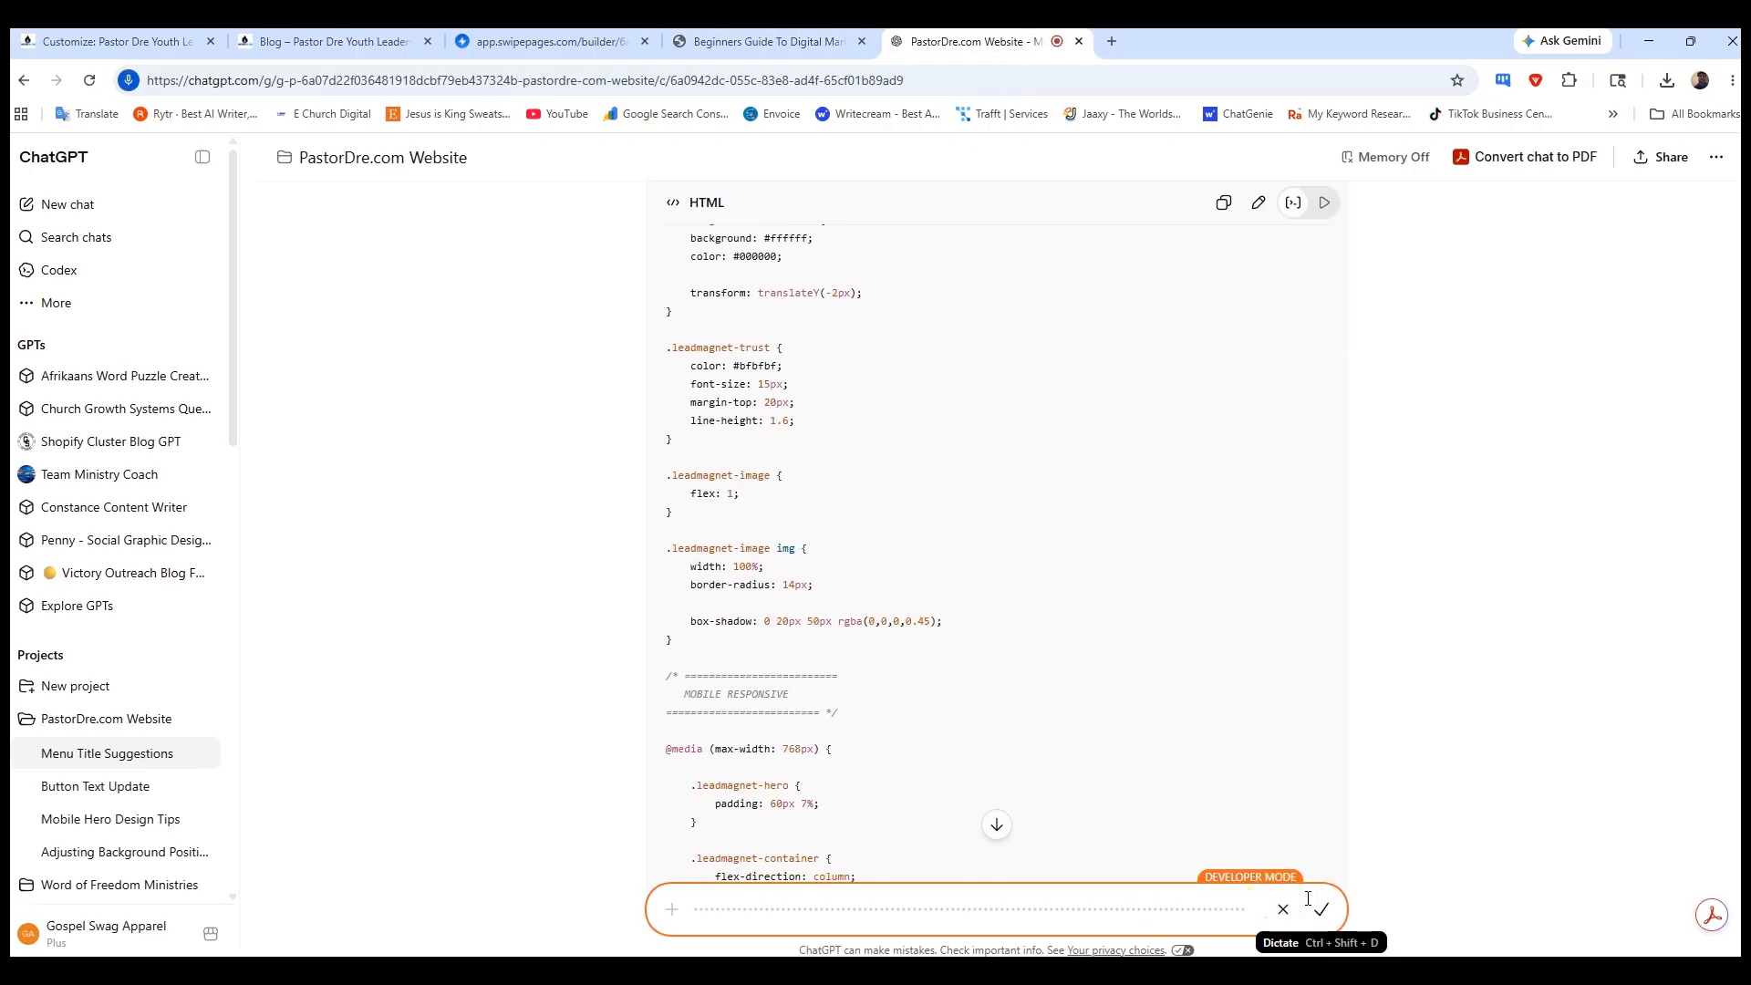
pyautogui.click(1323, 912)
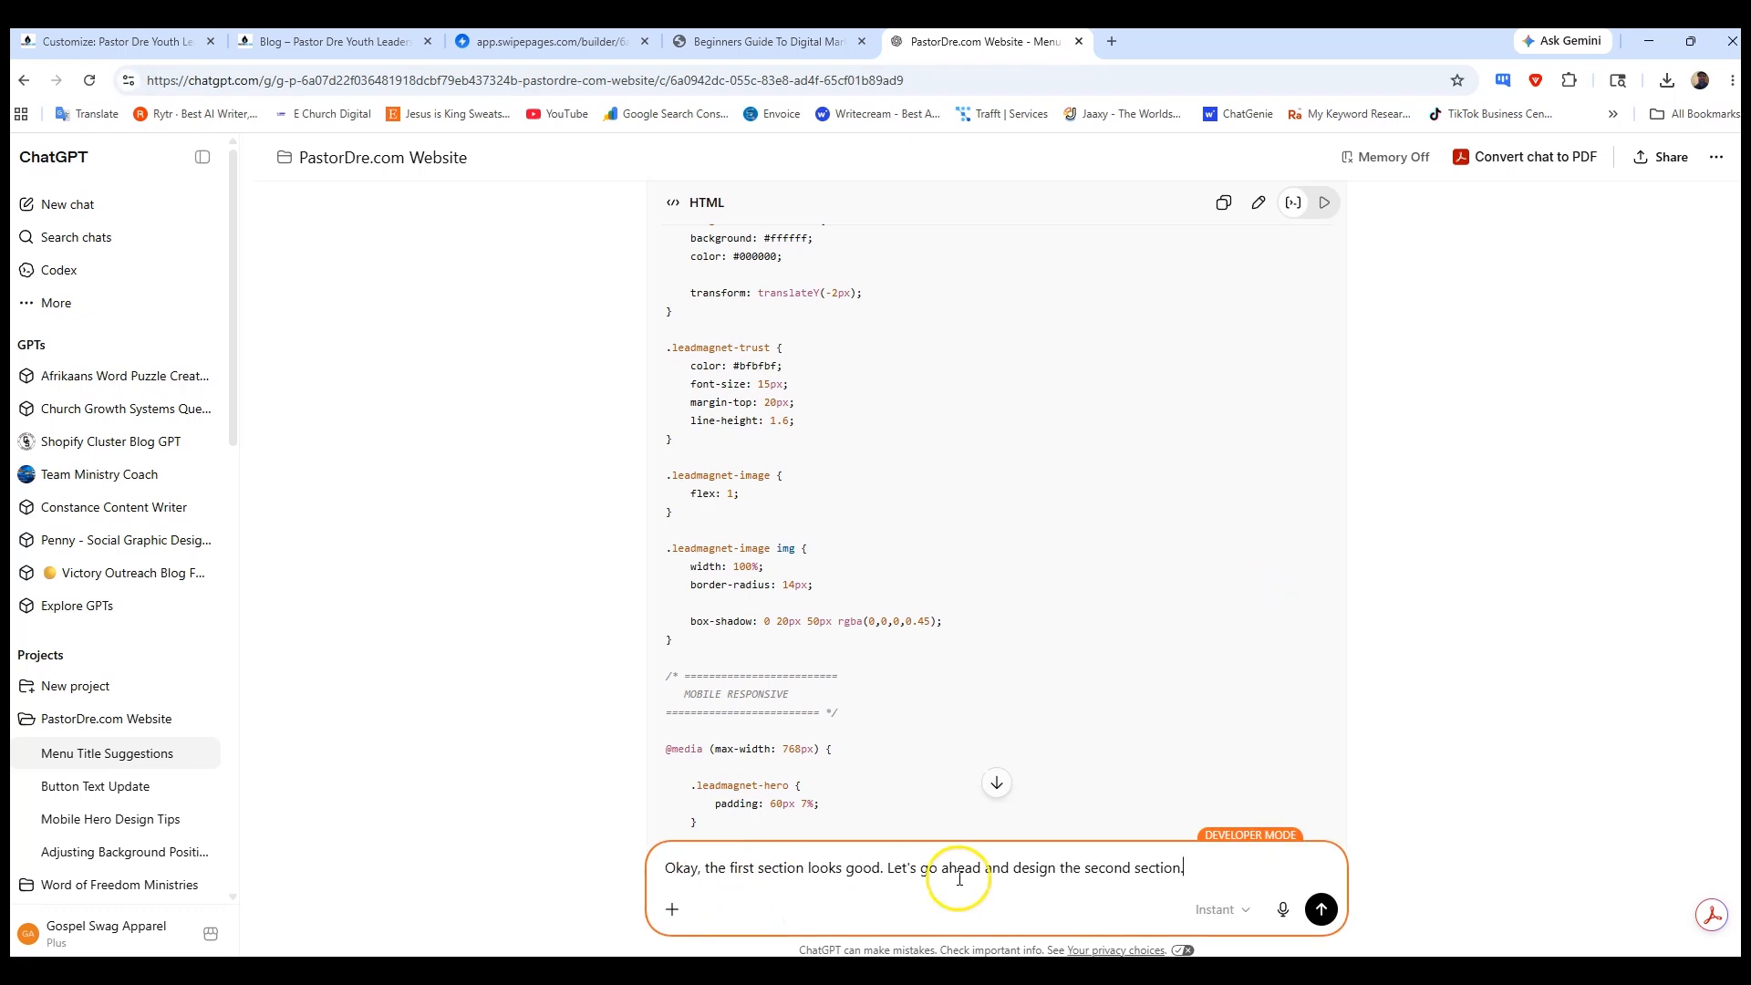
pyautogui.click(1321, 910)
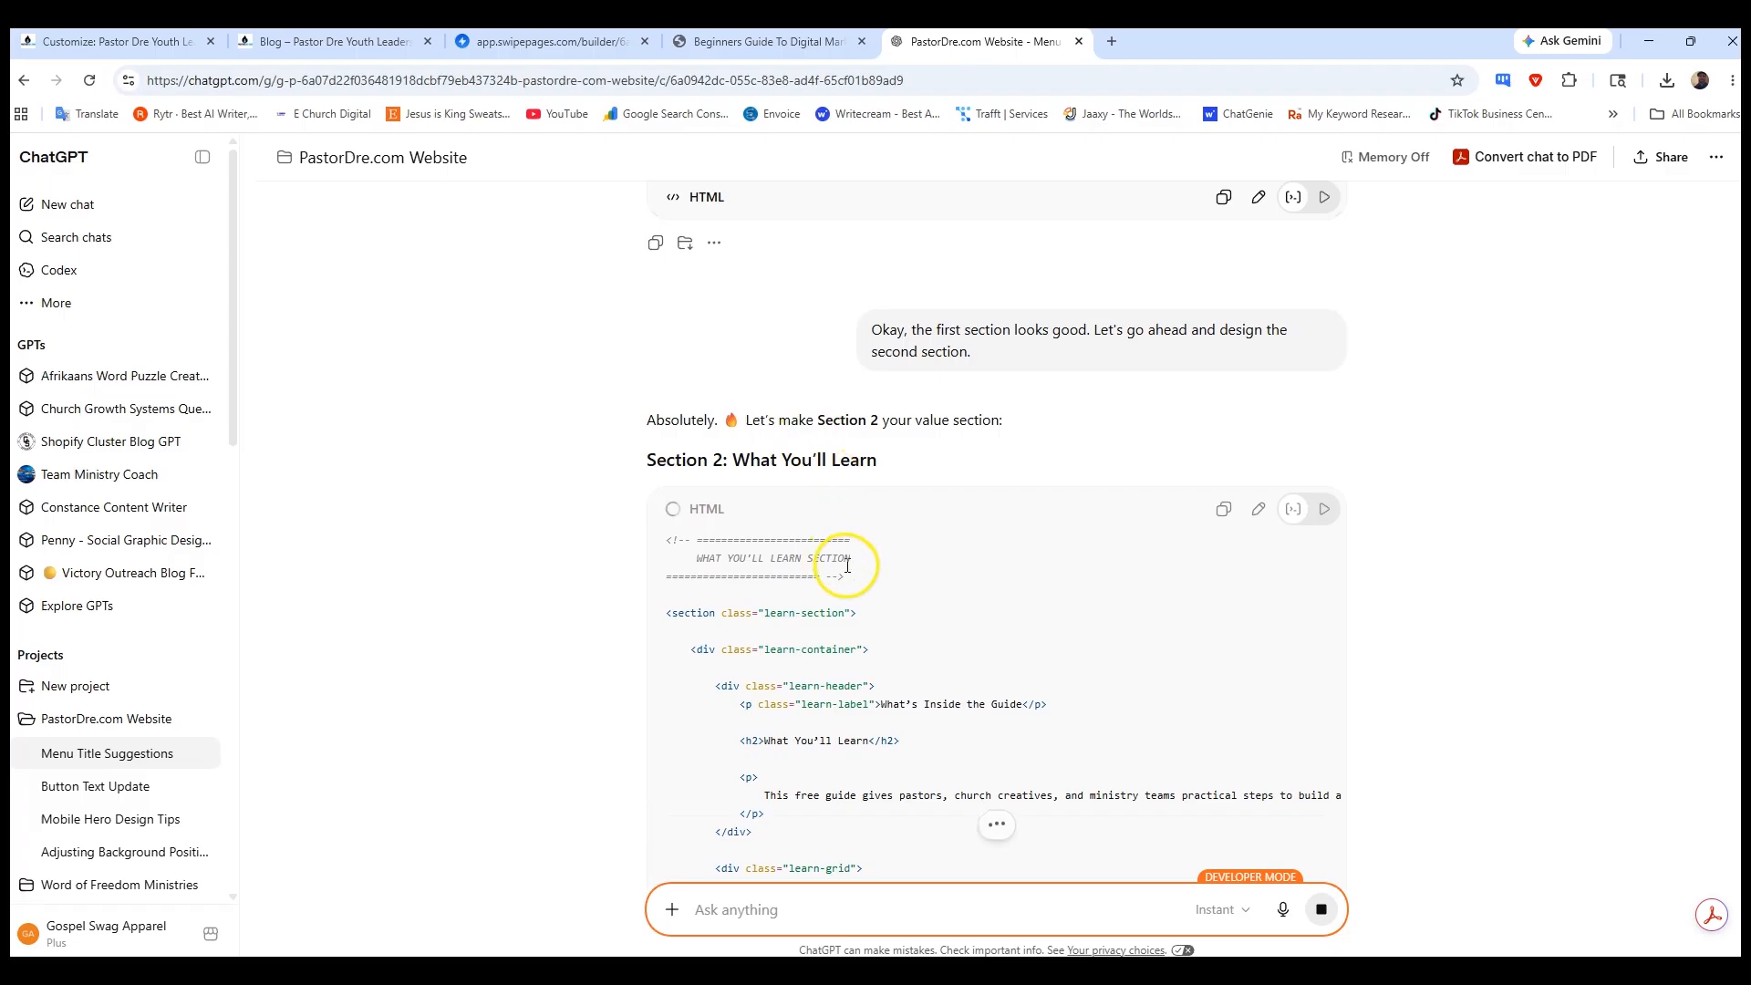
pyautogui.click(792, 44)
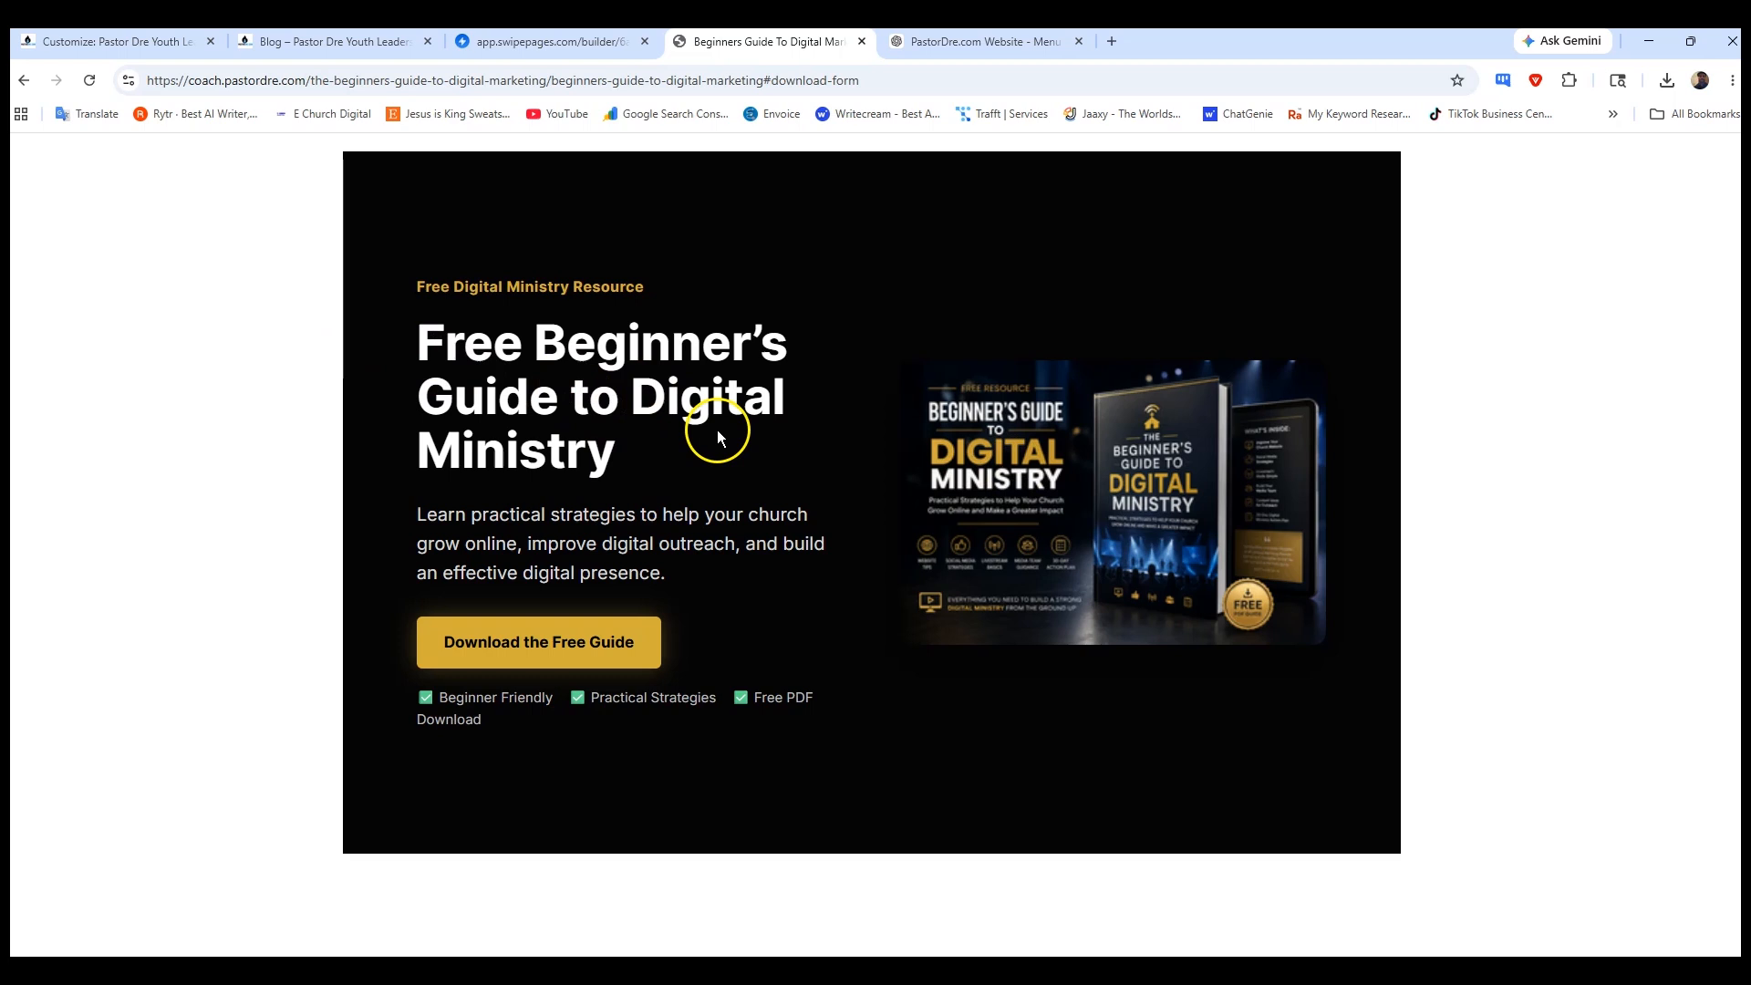
pyautogui.click(926, 41)
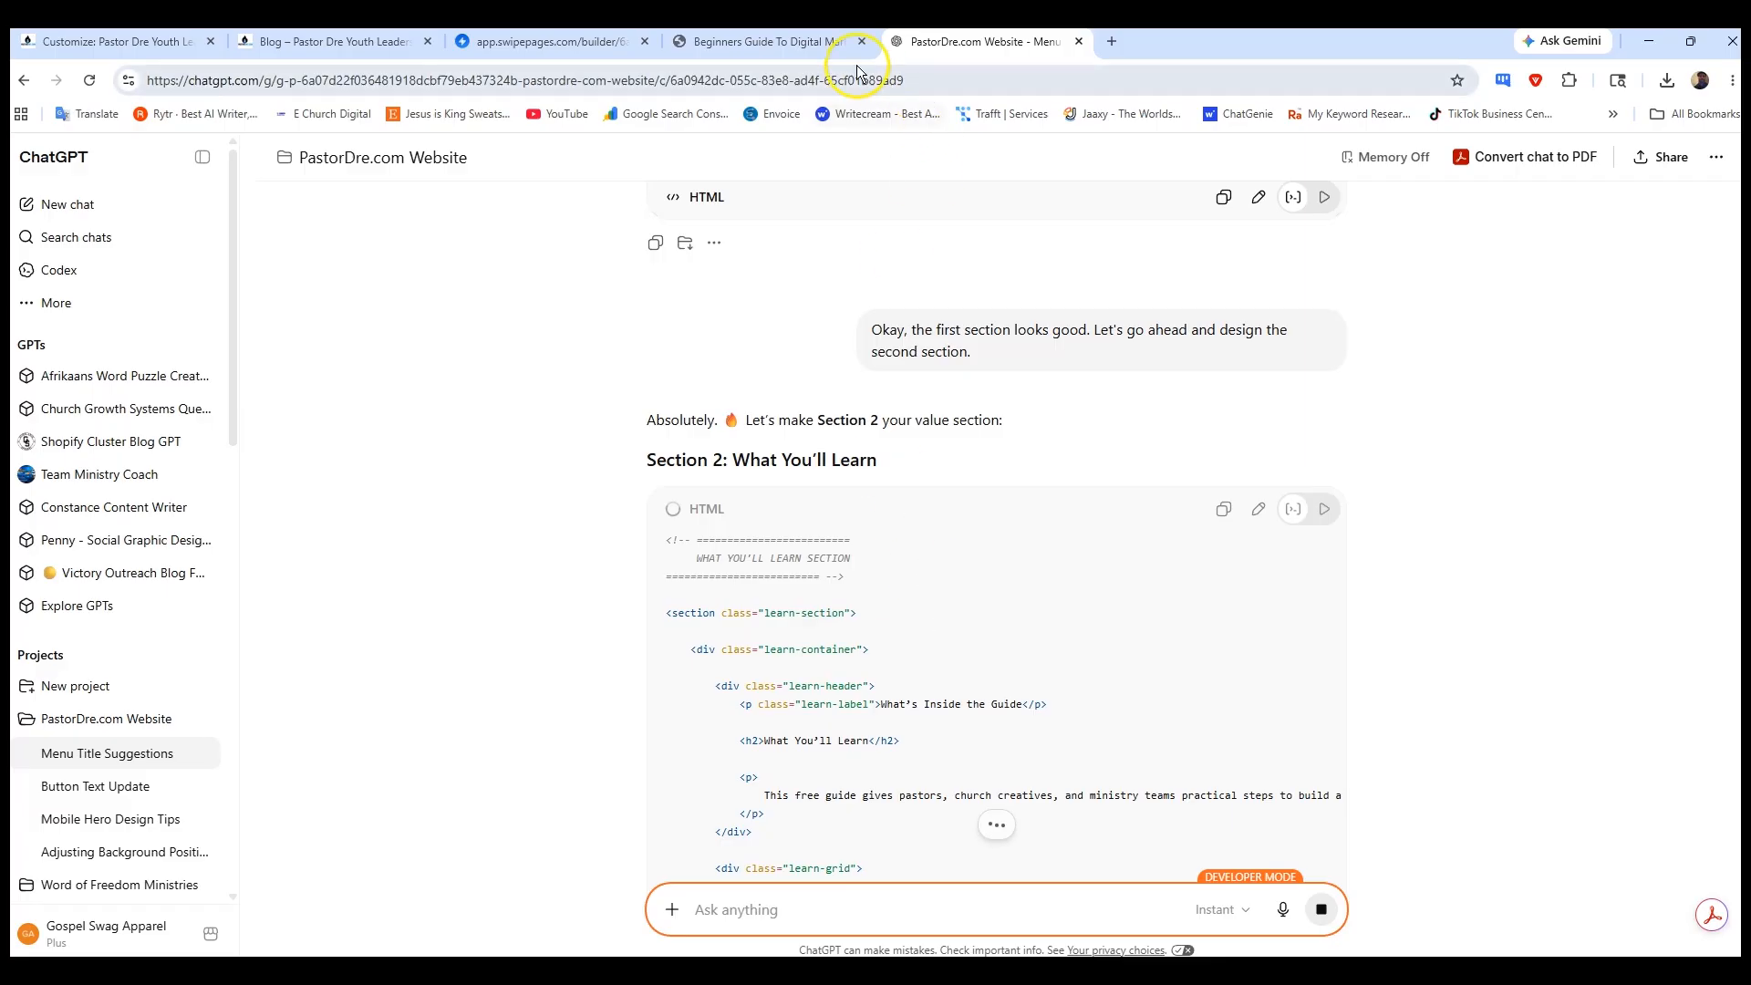
pyautogui.click(792, 41)
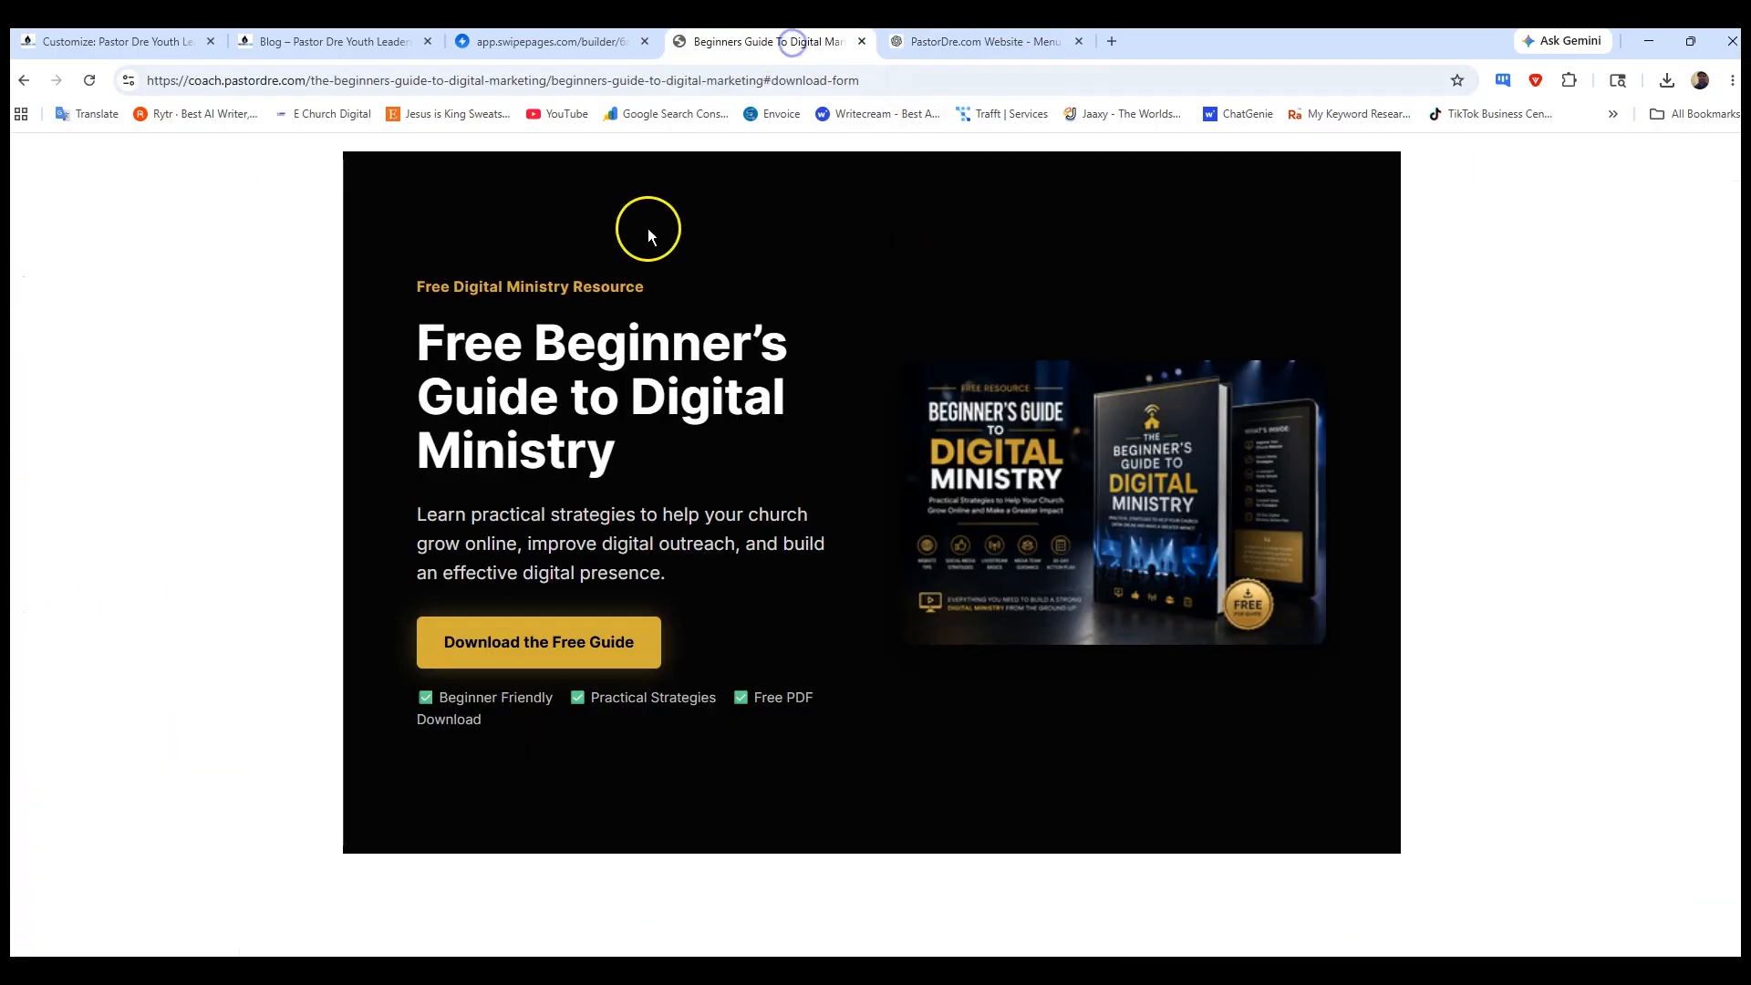
pyautogui.click(484, 48)
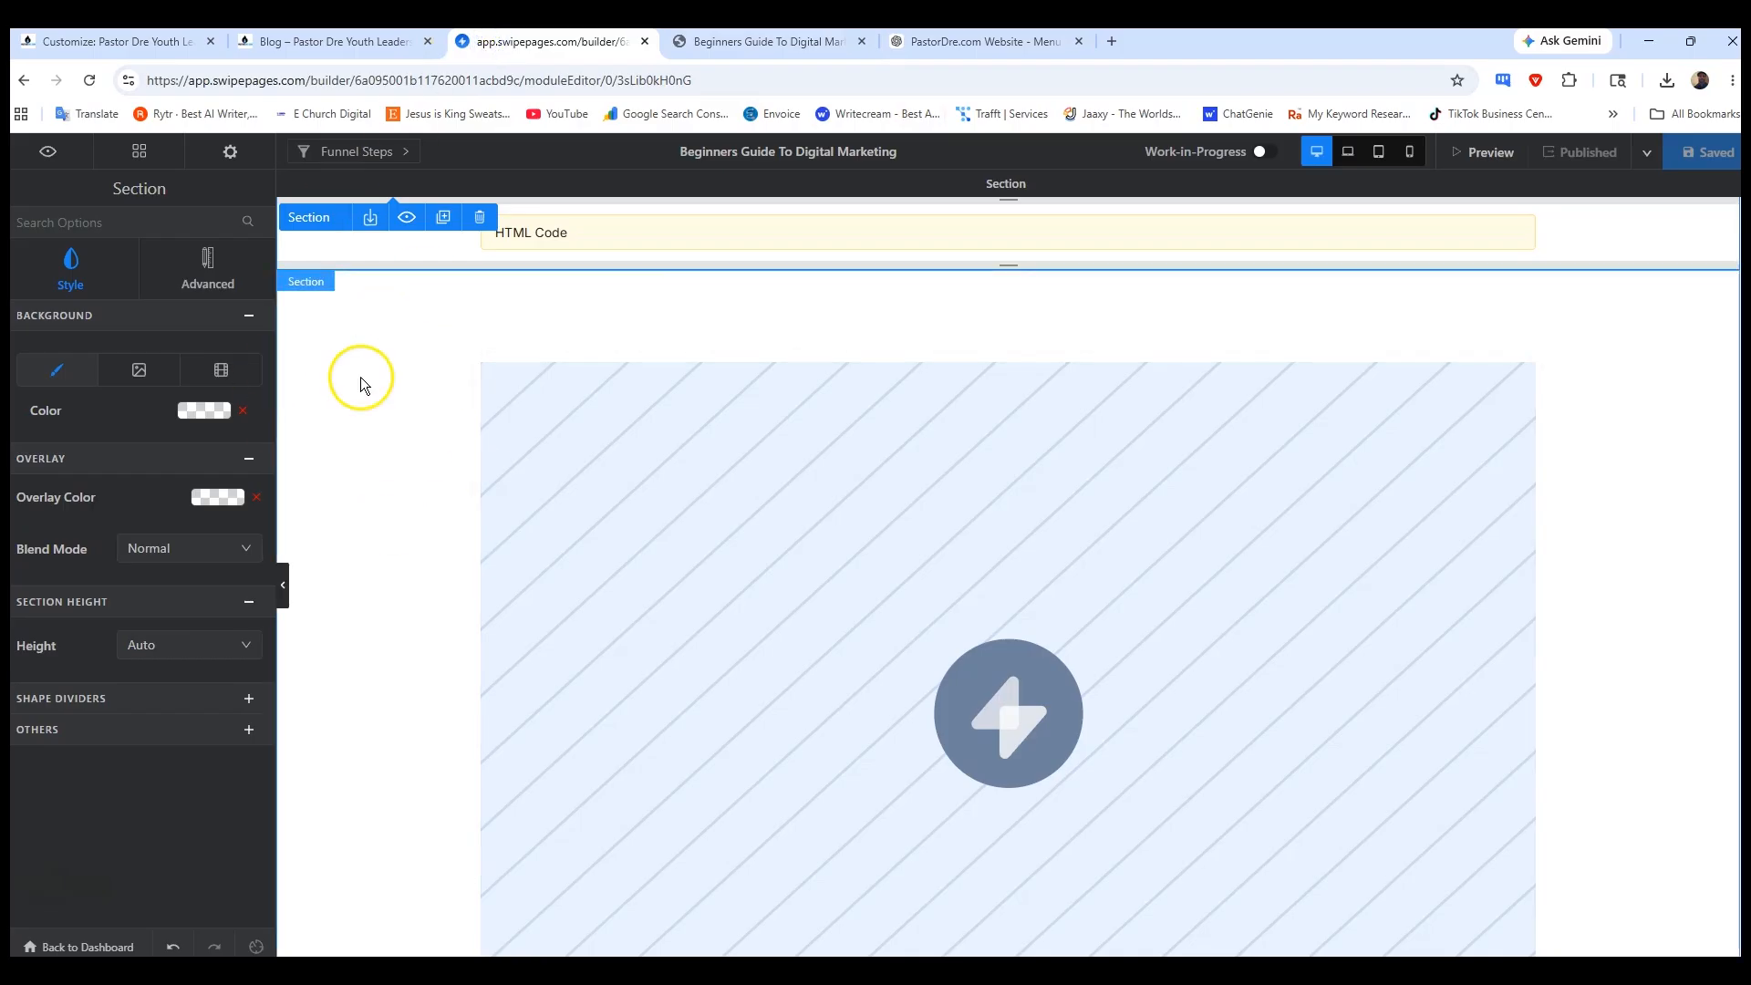
pyautogui.click(724, 47)
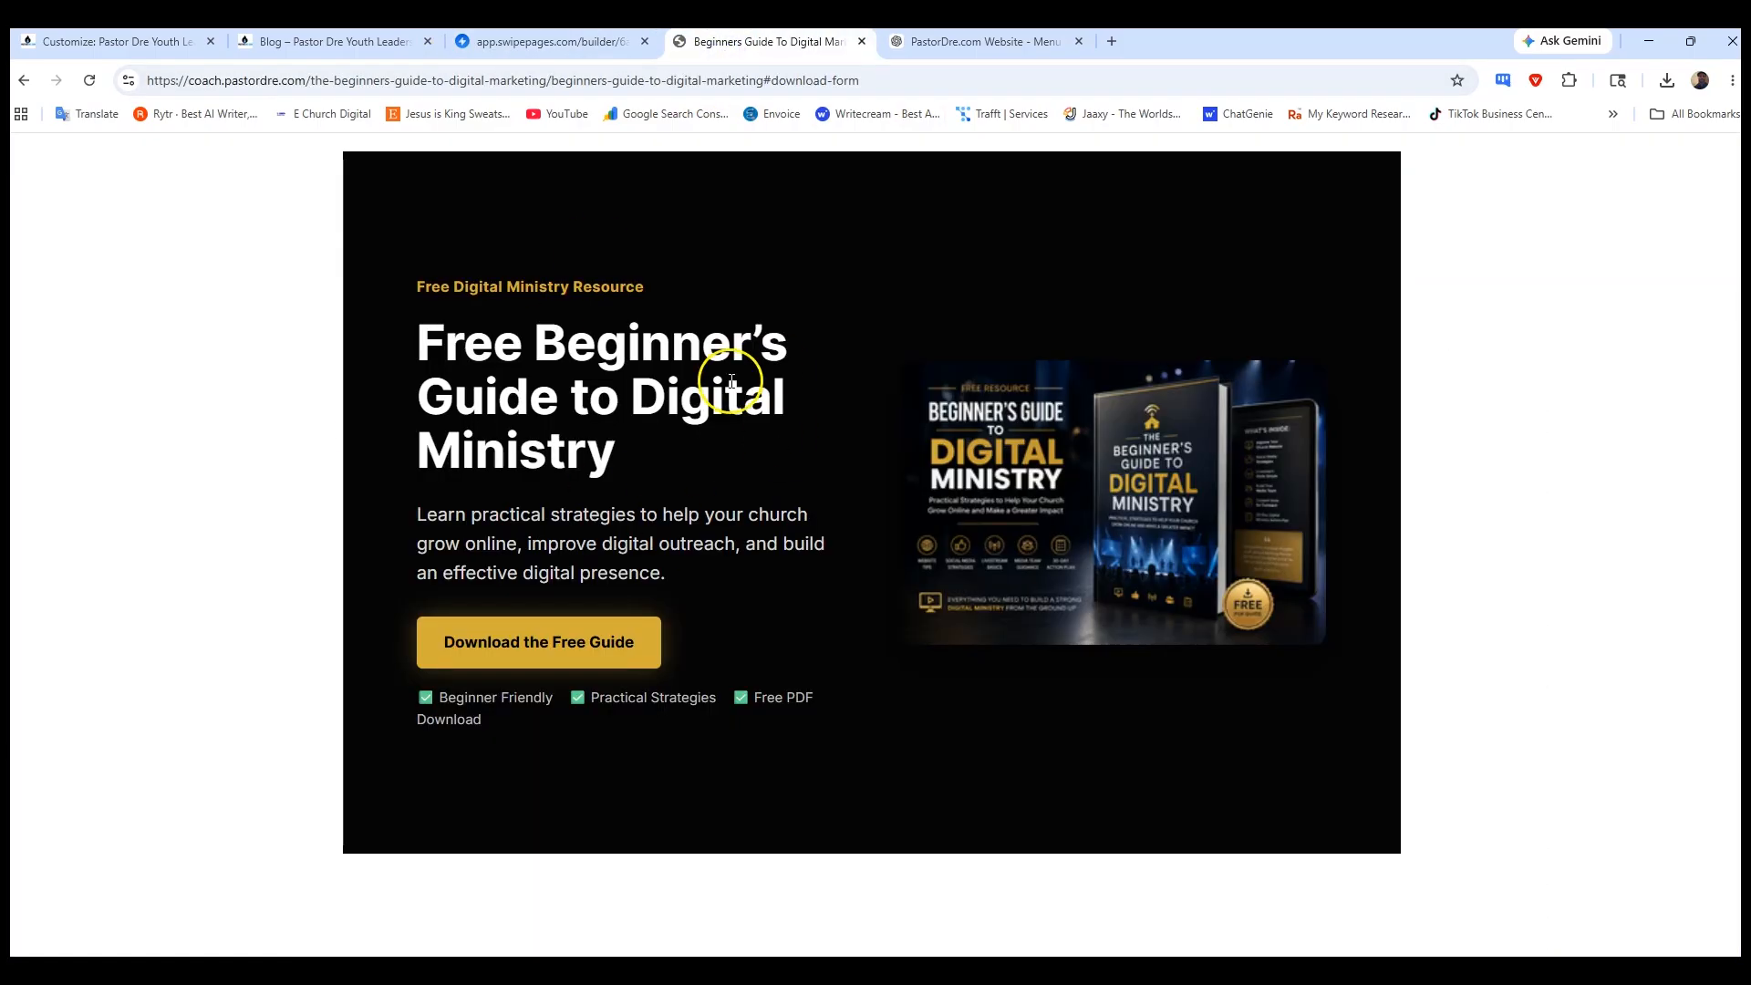
# - Delete the empty second section below the HTML Code section in the Swipe Pages builder
pyautogui.click(582, 48)
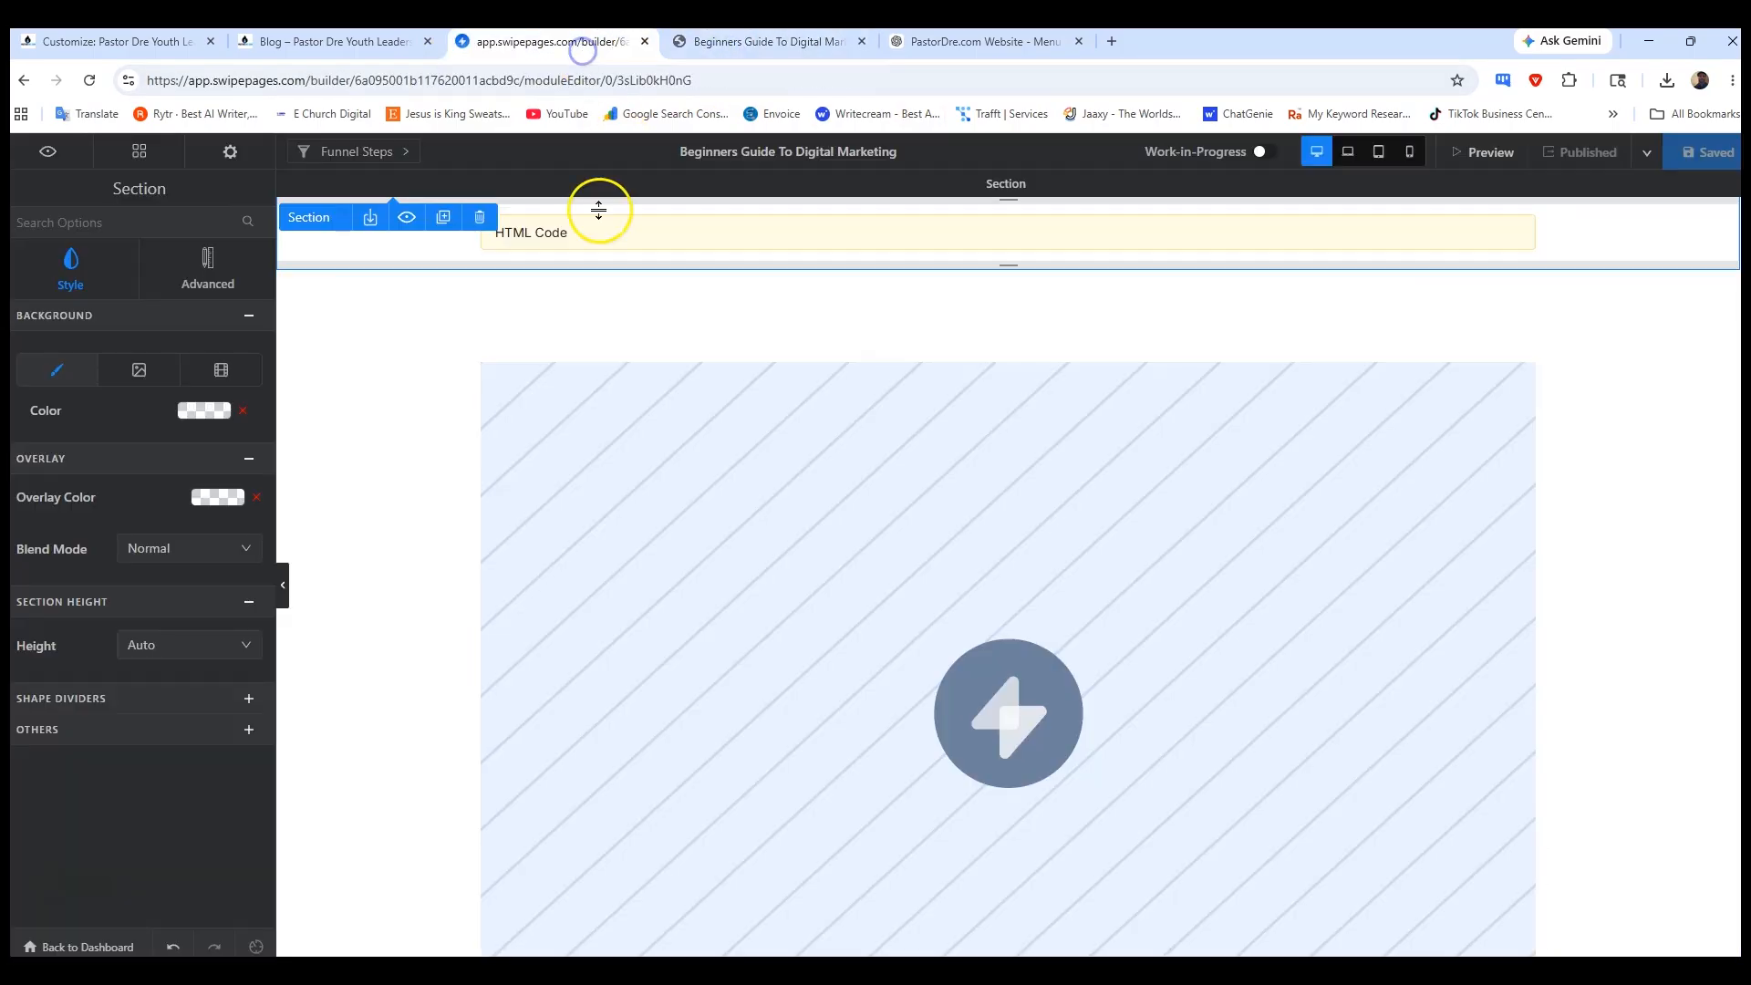
pyautogui.click(638, 381)
pyautogui.click(697, 334)
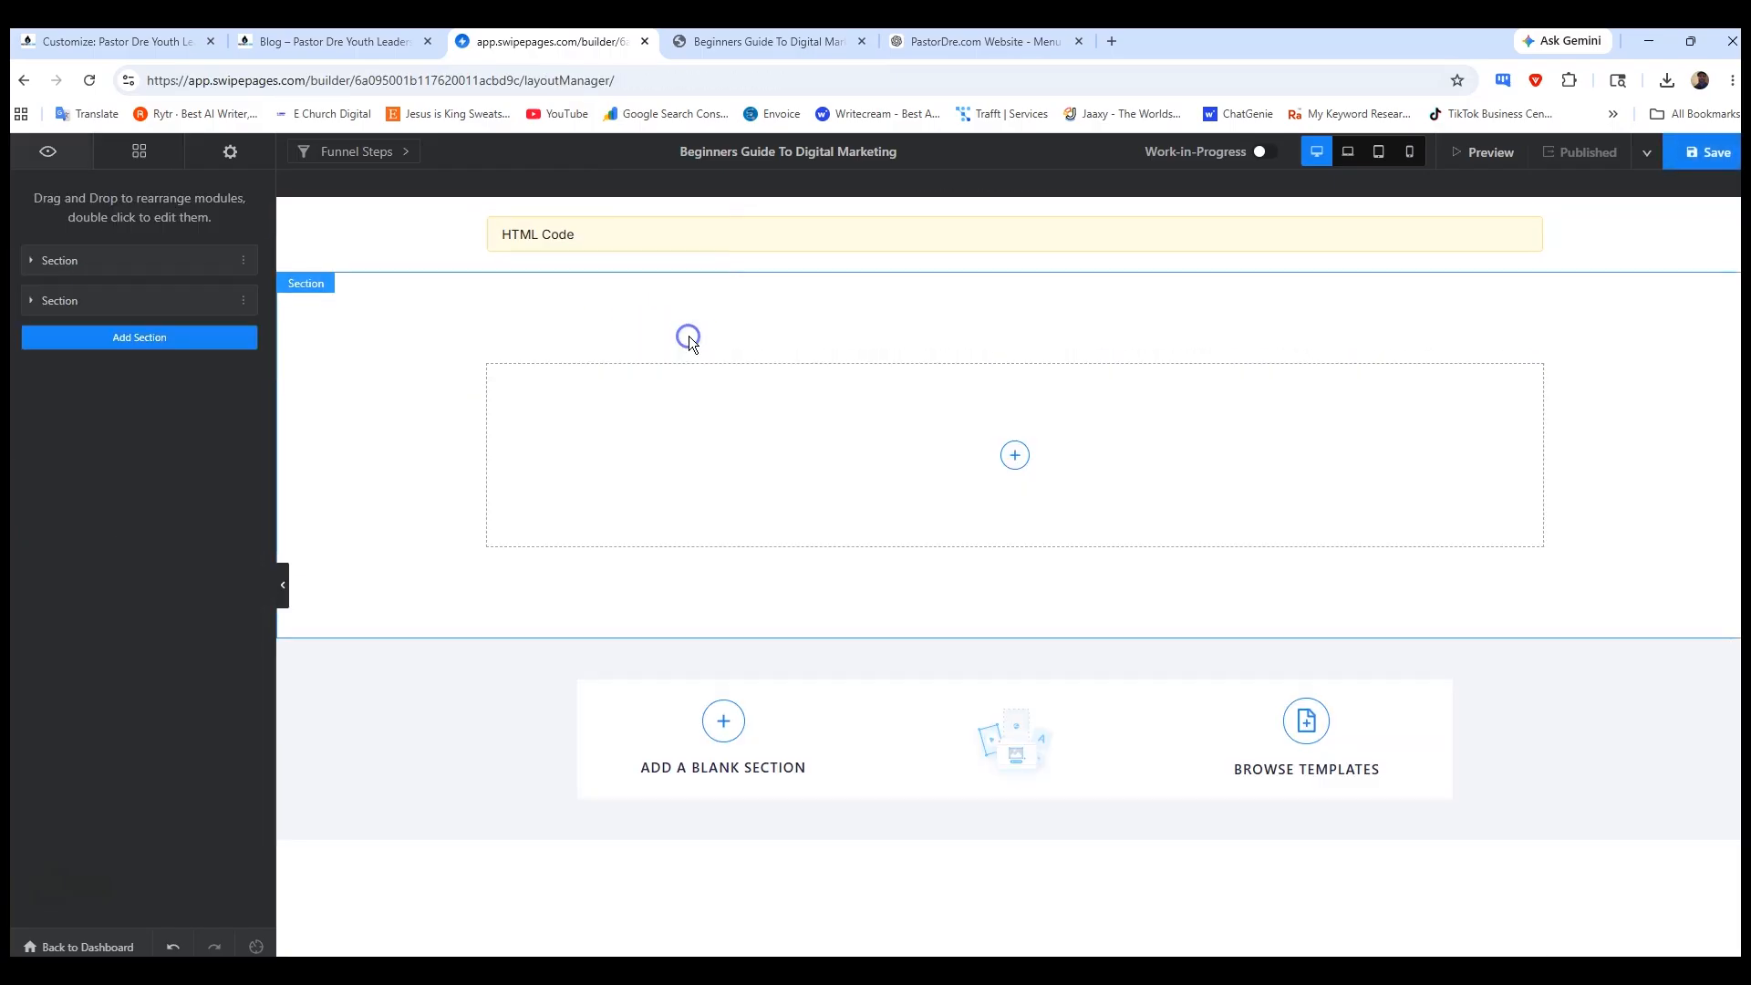
pyautogui.click(698, 331)
pyautogui.click(479, 293)
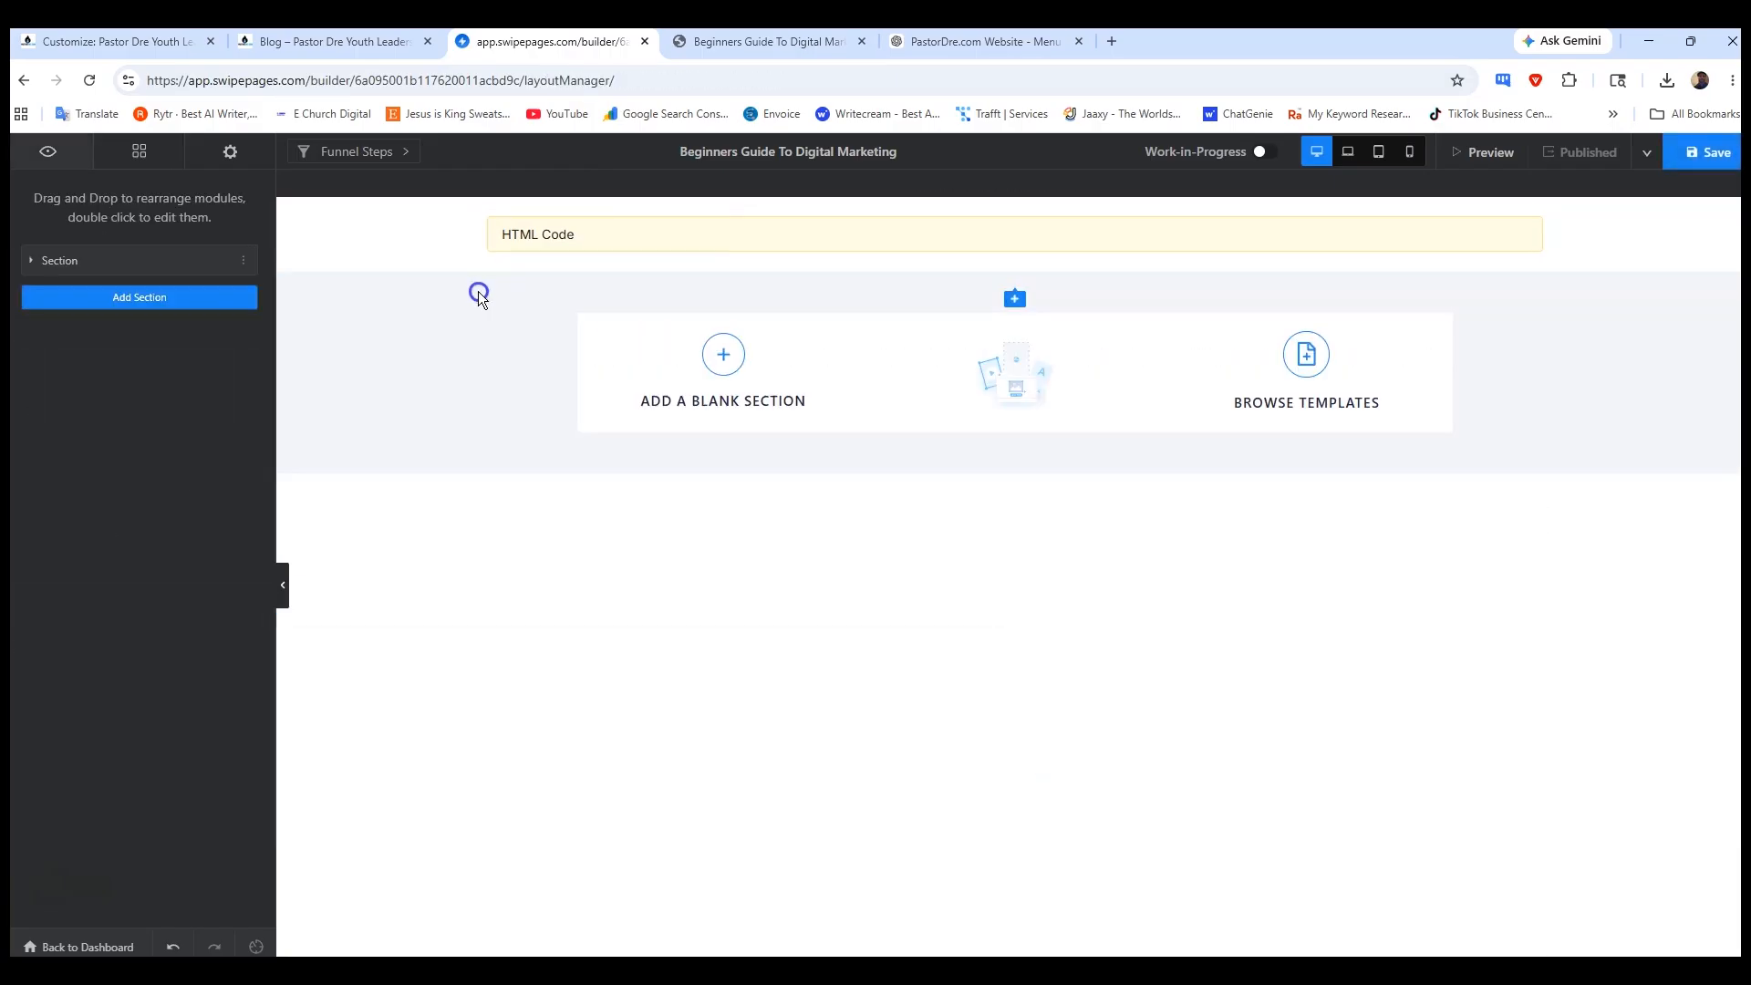
# - Add spacing at the top of the HTML Code section to make room for the block's toolbar
pyautogui.click(582, 239)
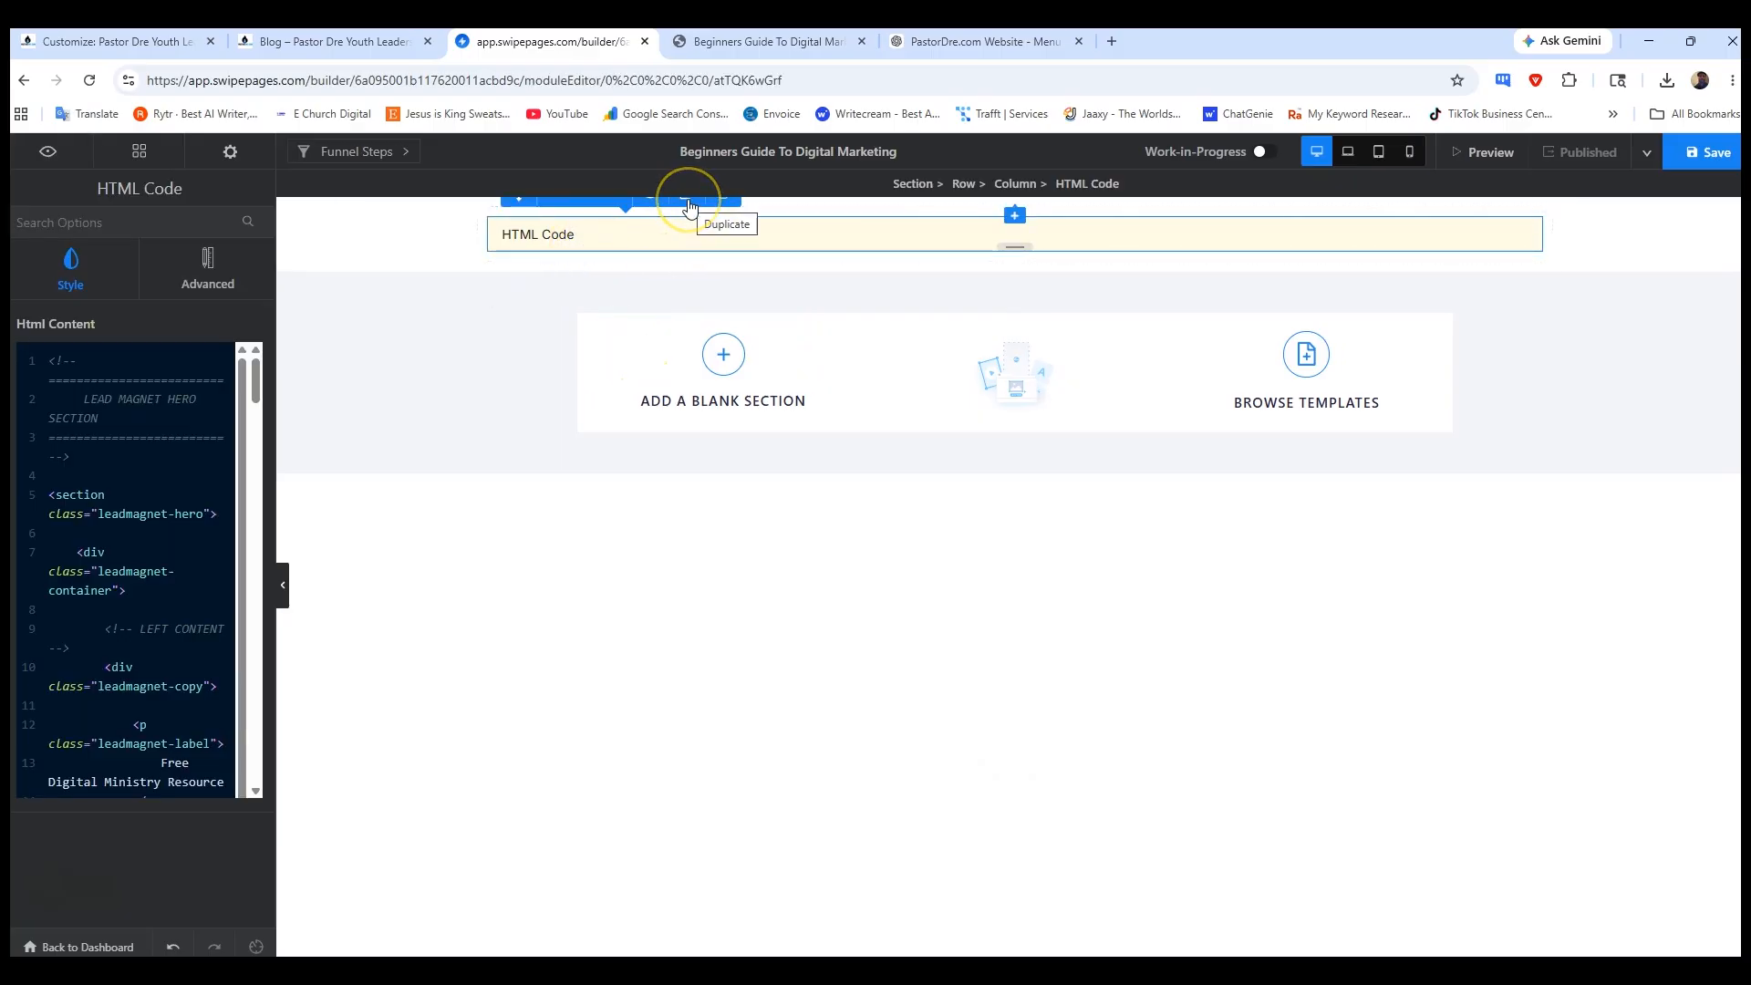
pyautogui.hotkey('ctrl', '-')
pyautogui.hotkey('ctrl', '-')
pyautogui.hotkey('ctrl', '-')
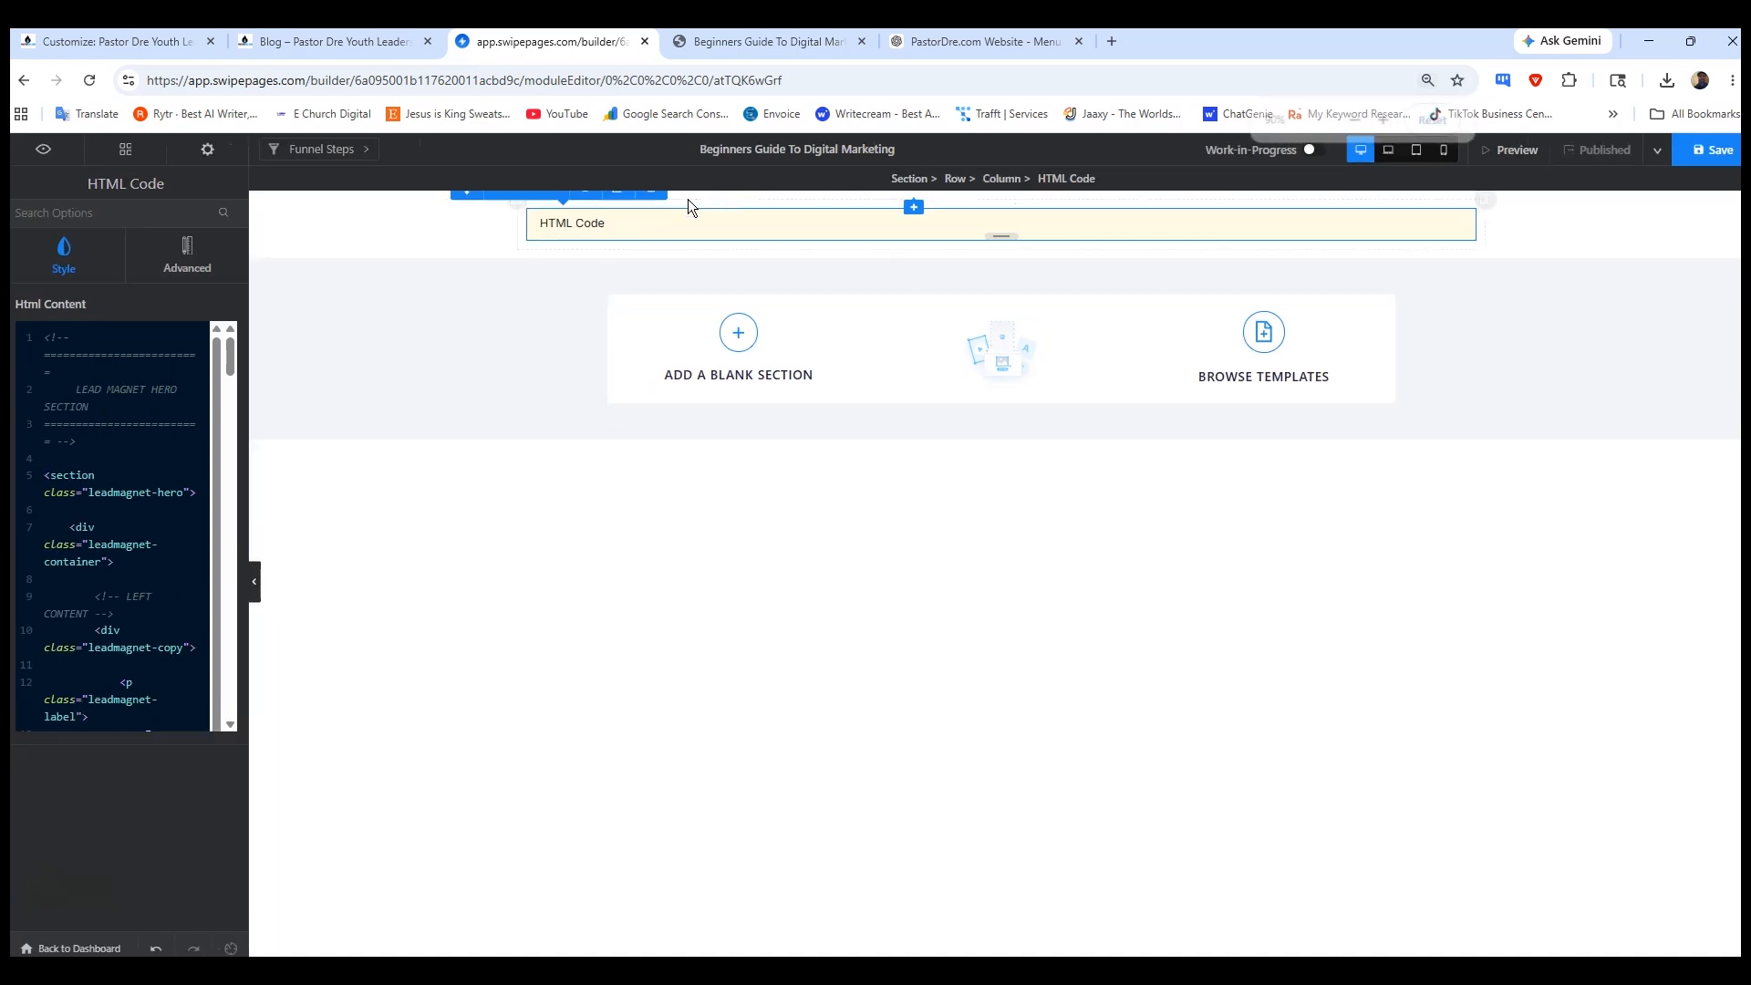
pyautogui.hotkey('ctrl', '+')
pyautogui.hotkey('ctrl', '+')
pyautogui.hotkey('ctrl', '+')
pyautogui.hotkey('ctrl', '+')
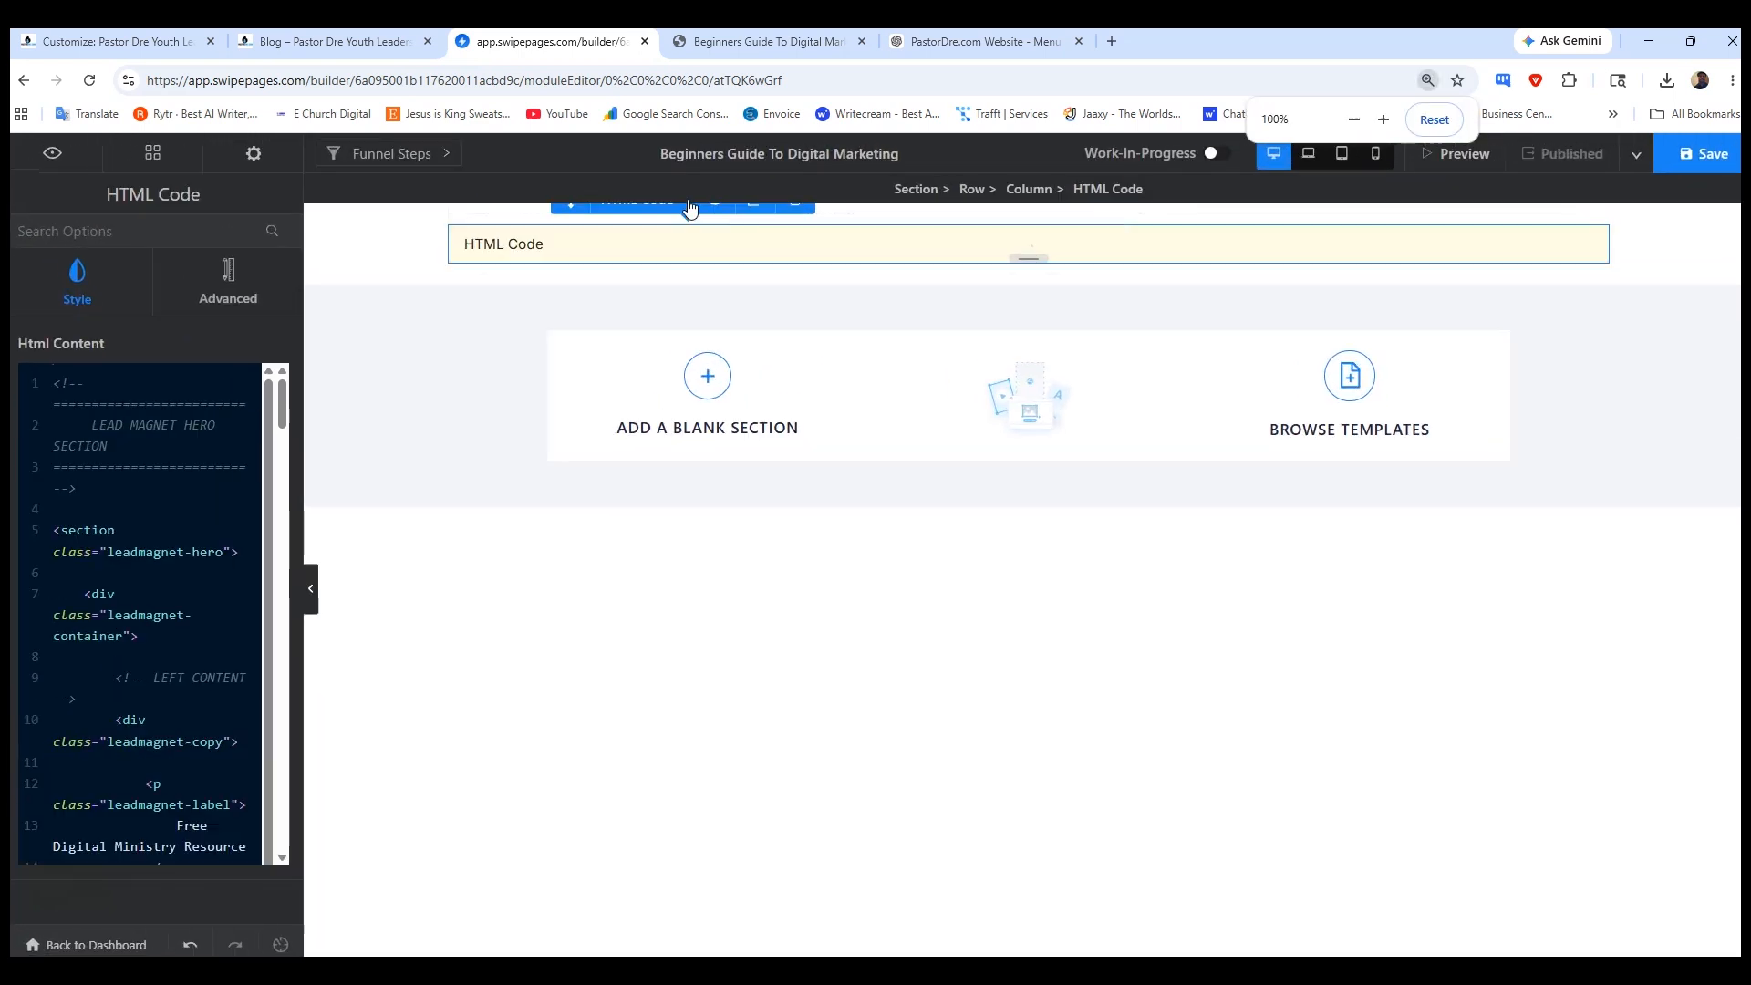
pyautogui.hotkey('ctrl', '-')
pyautogui.hotkey('ctrl', '-')
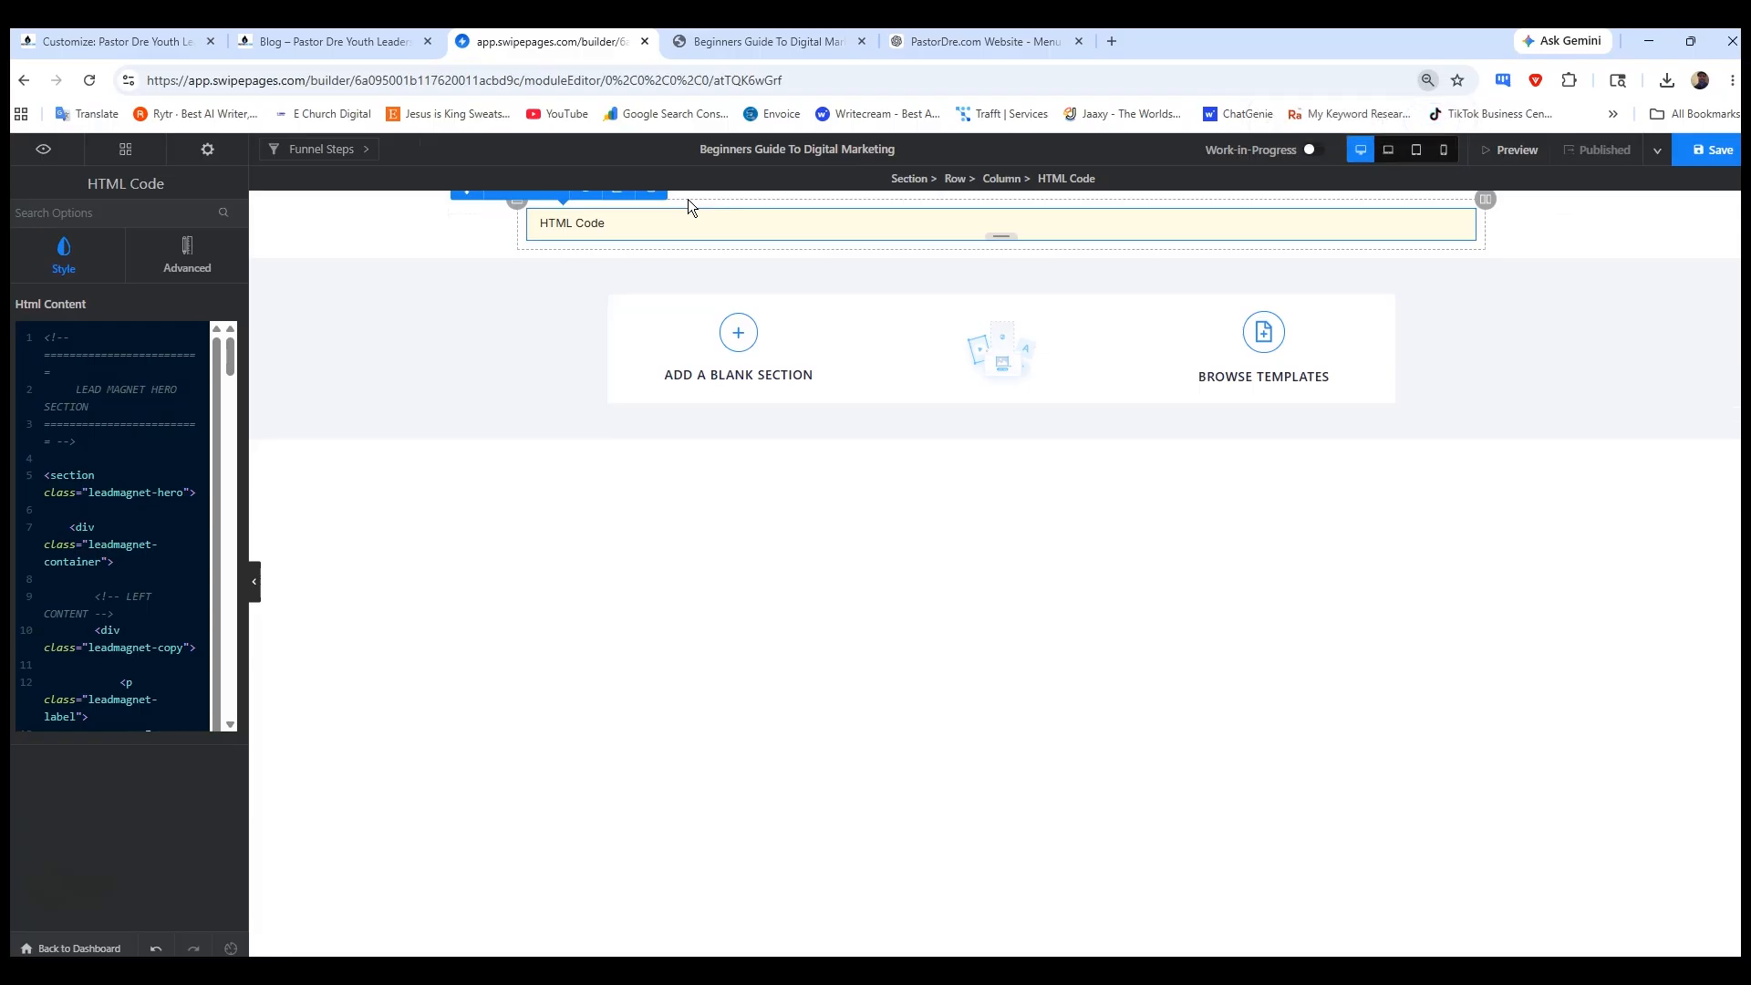
pyautogui.click(1142, 194)
pyautogui.moveTo(1045, 195); pyautogui.dragTo(980, 284)
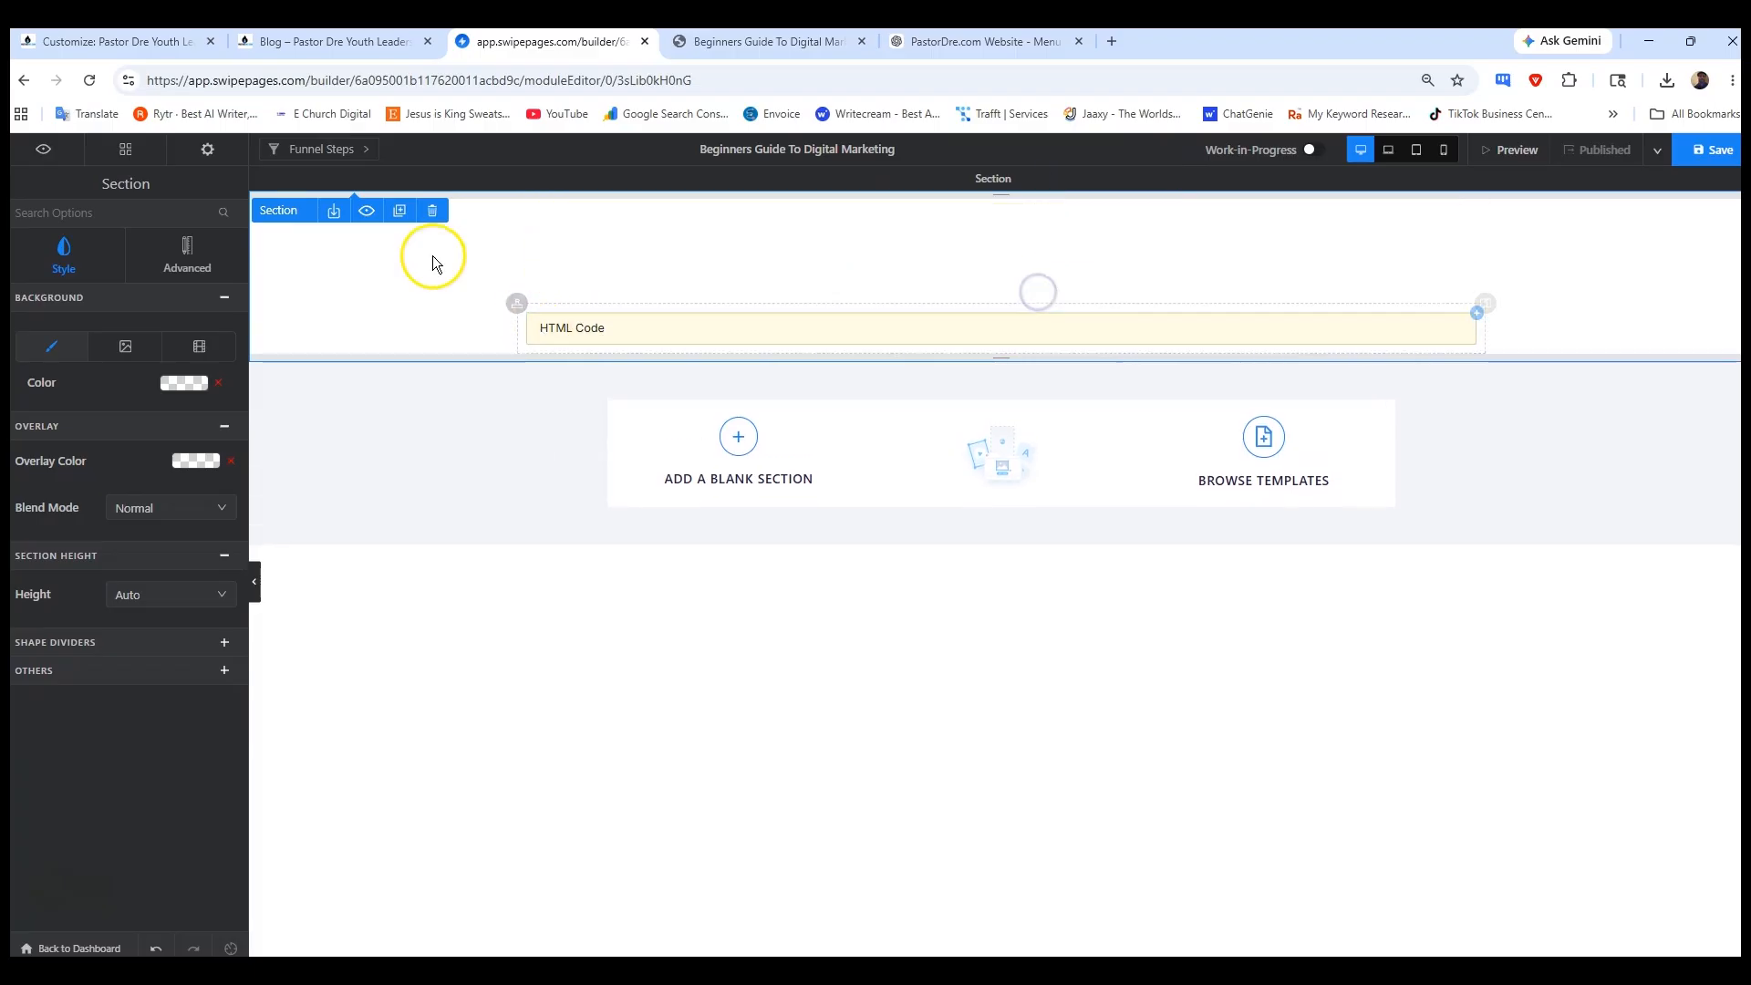
# - Duplicate the HTML Code block within its section, remove the section's top spacing again and save
pyautogui.click(697, 325)
pyautogui.click(708, 296)
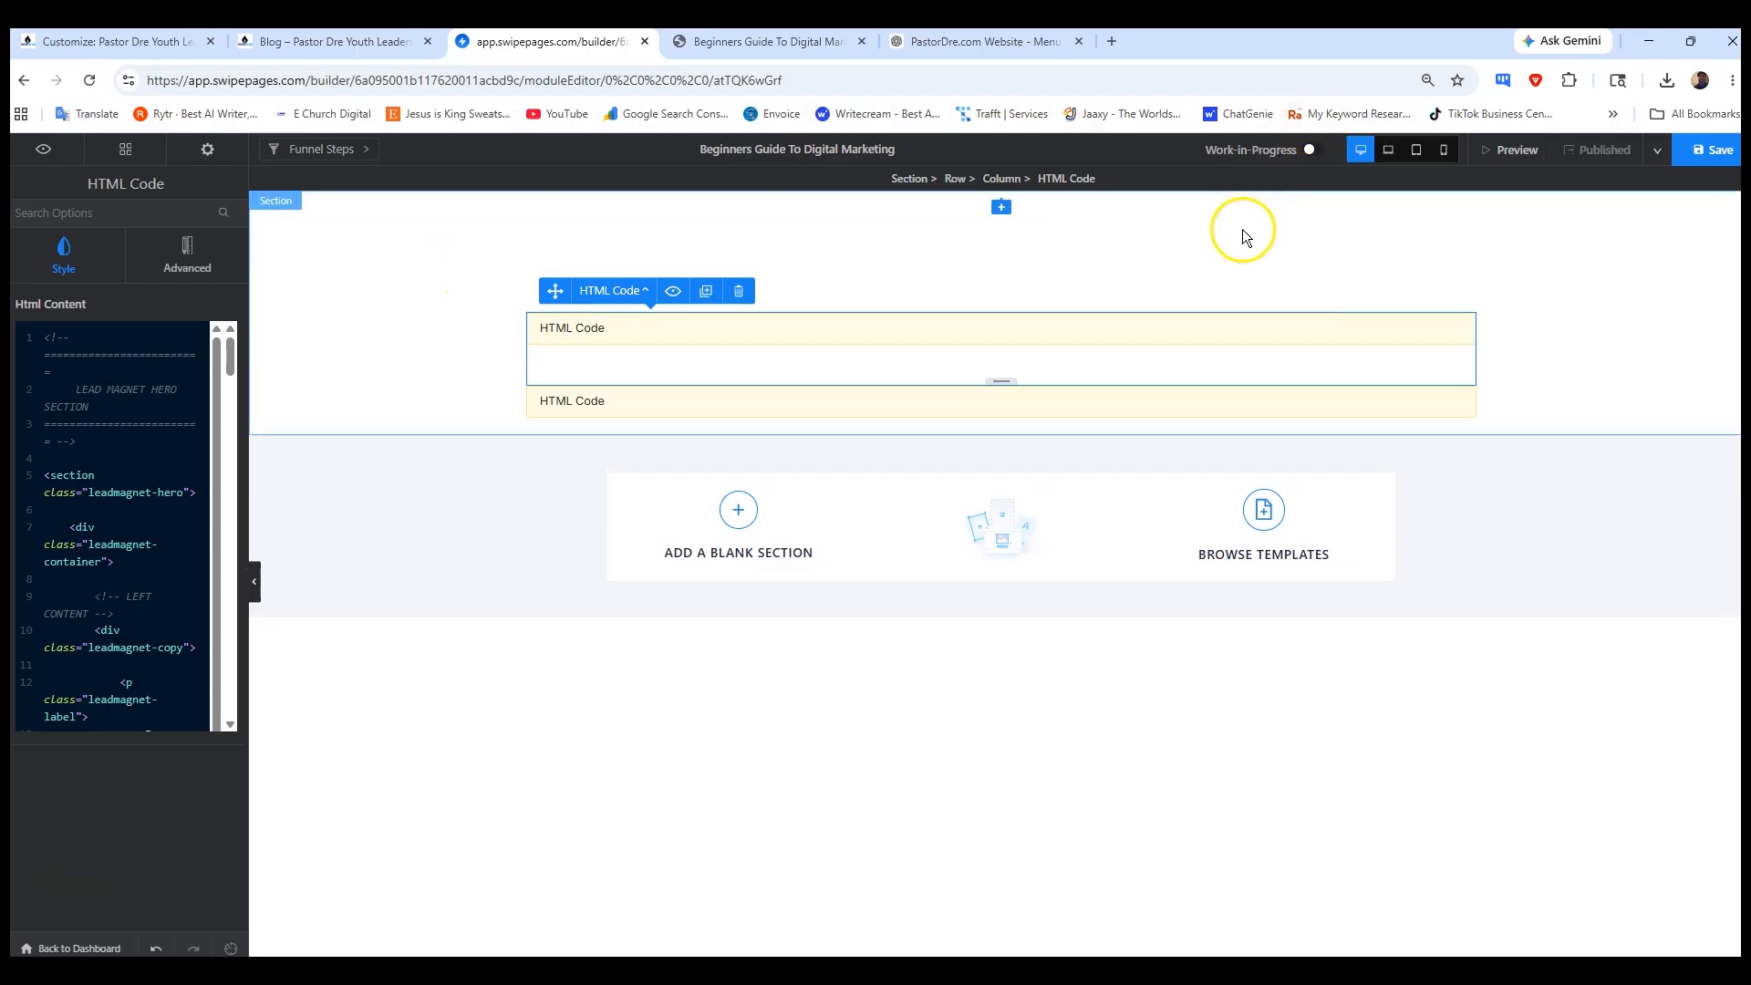
pyautogui.click(1221, 262)
pyautogui.moveTo(1211, 195); pyautogui.dragTo(1206, 89)
pyautogui.click(1709, 149)
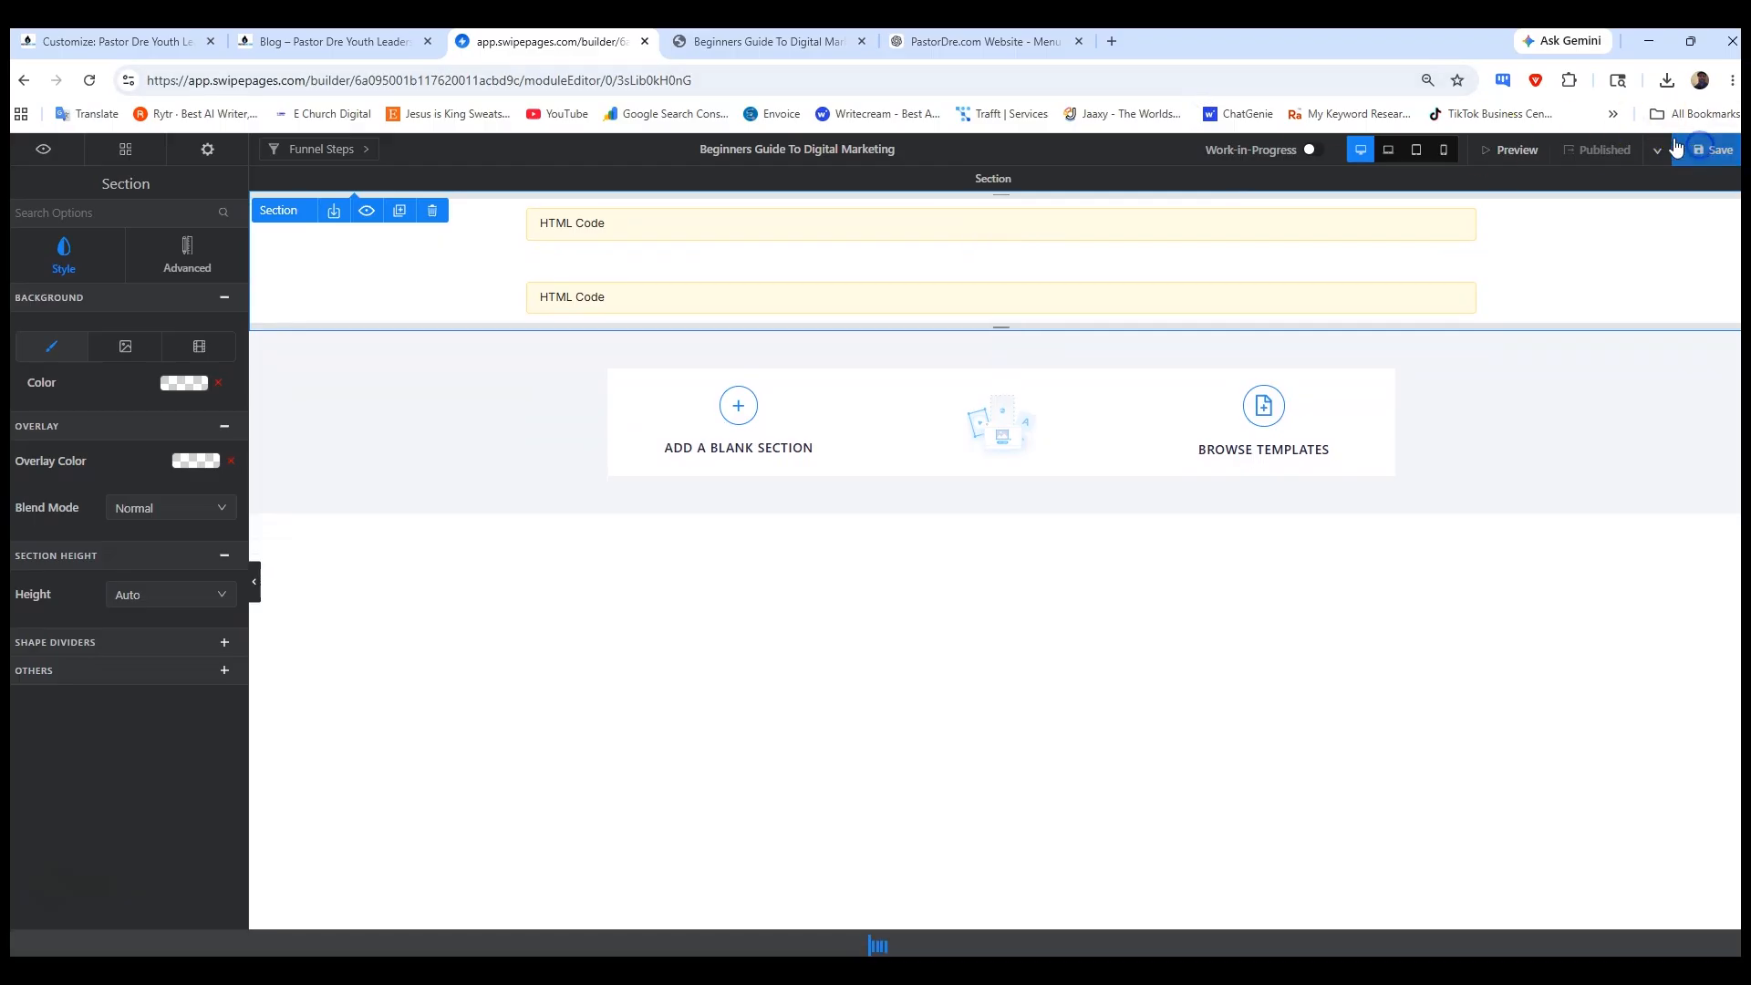
# - Copy the full HTML code for the "What You'll Learn" section from the ChatGPT response
pyautogui.click(963, 42)
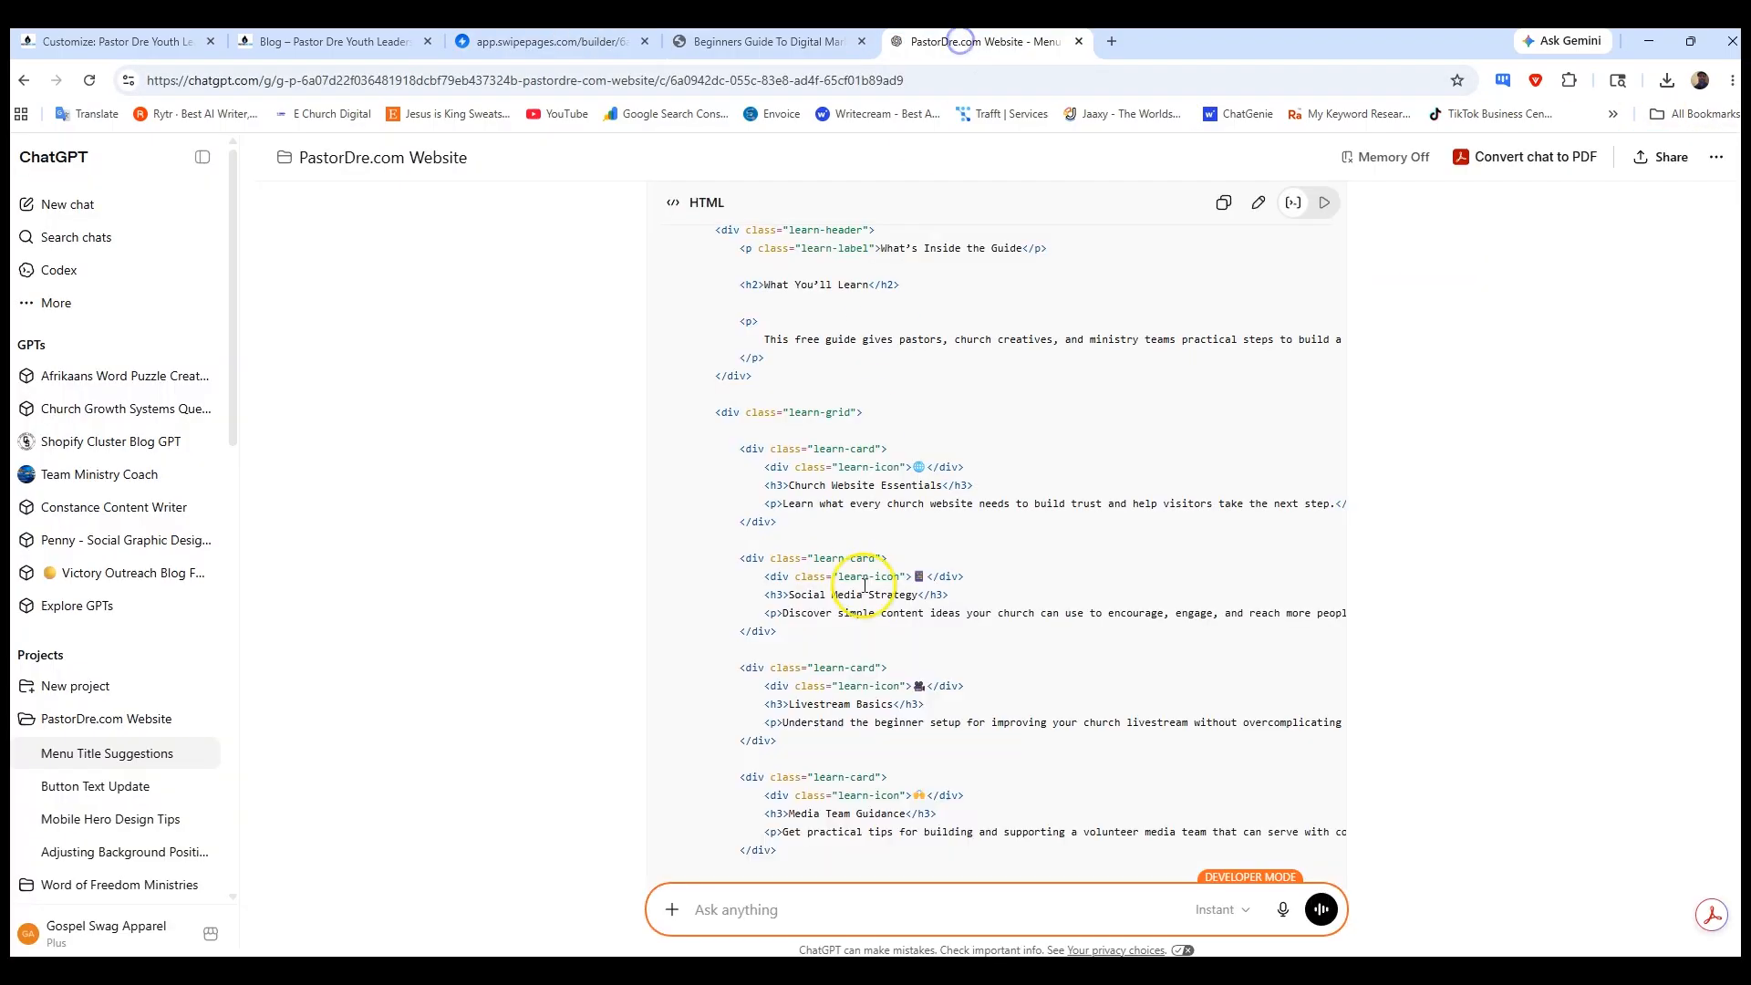
pyautogui.scroll(-10, 938, 539)
pyautogui.scroll(-10, 938, 544)
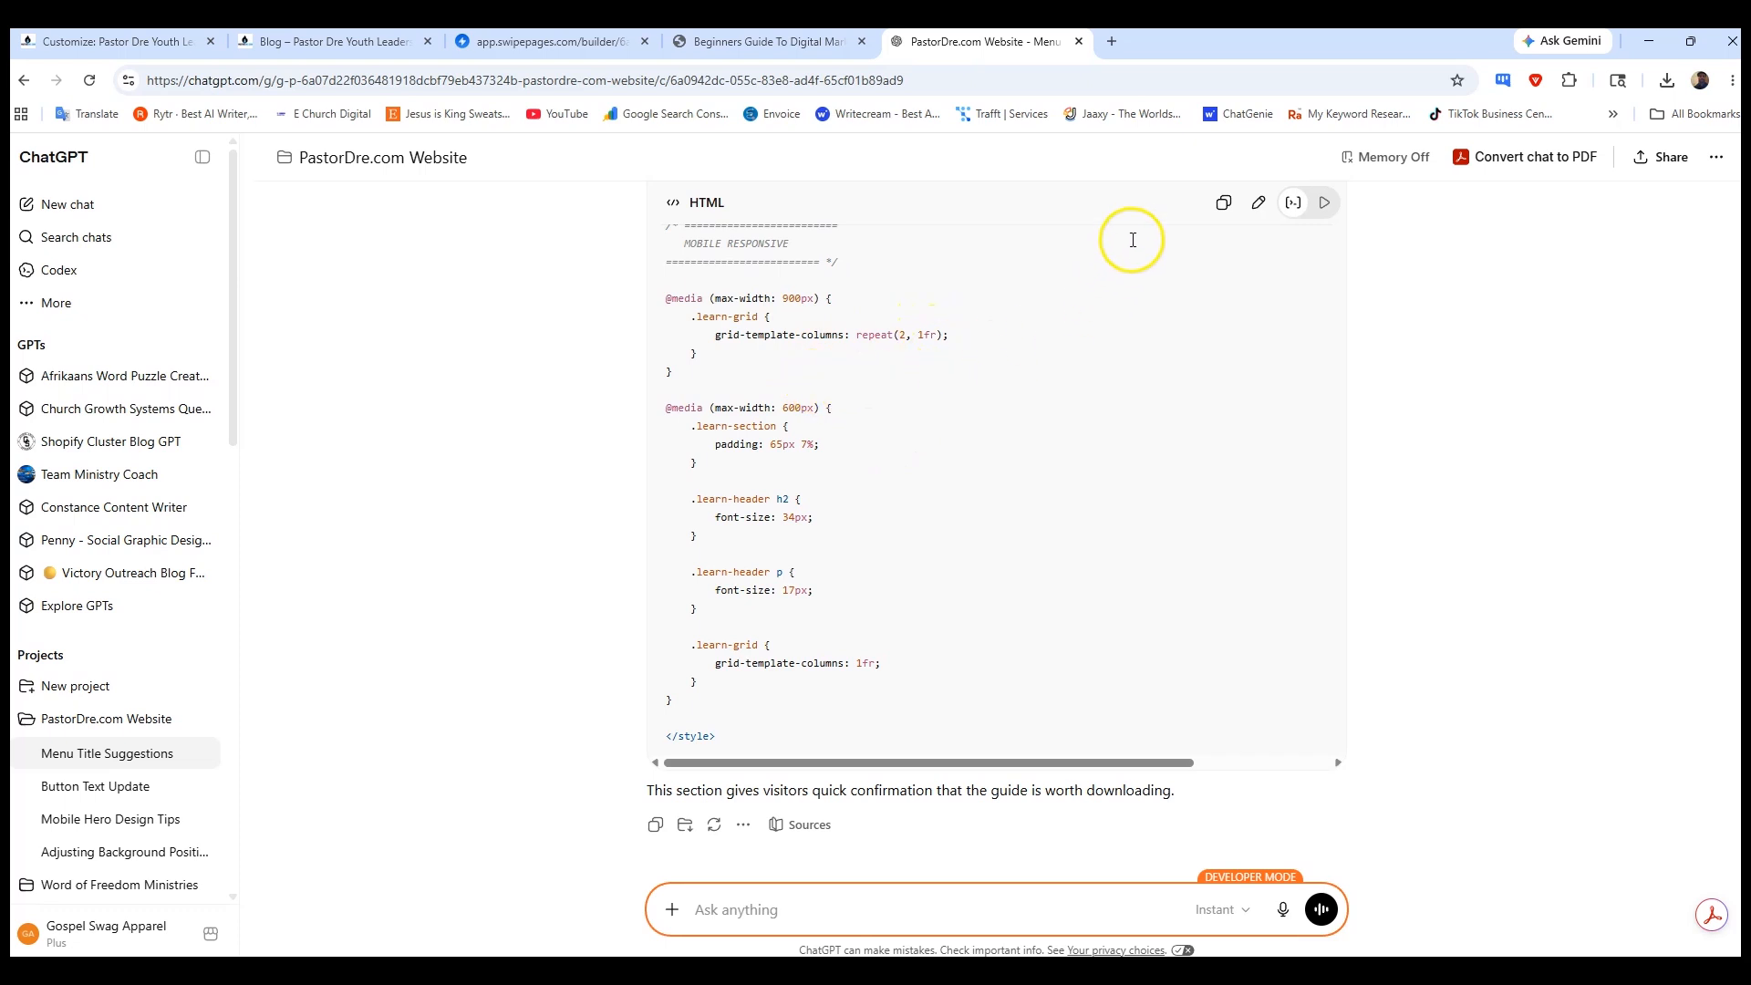
pyautogui.click(1222, 203)
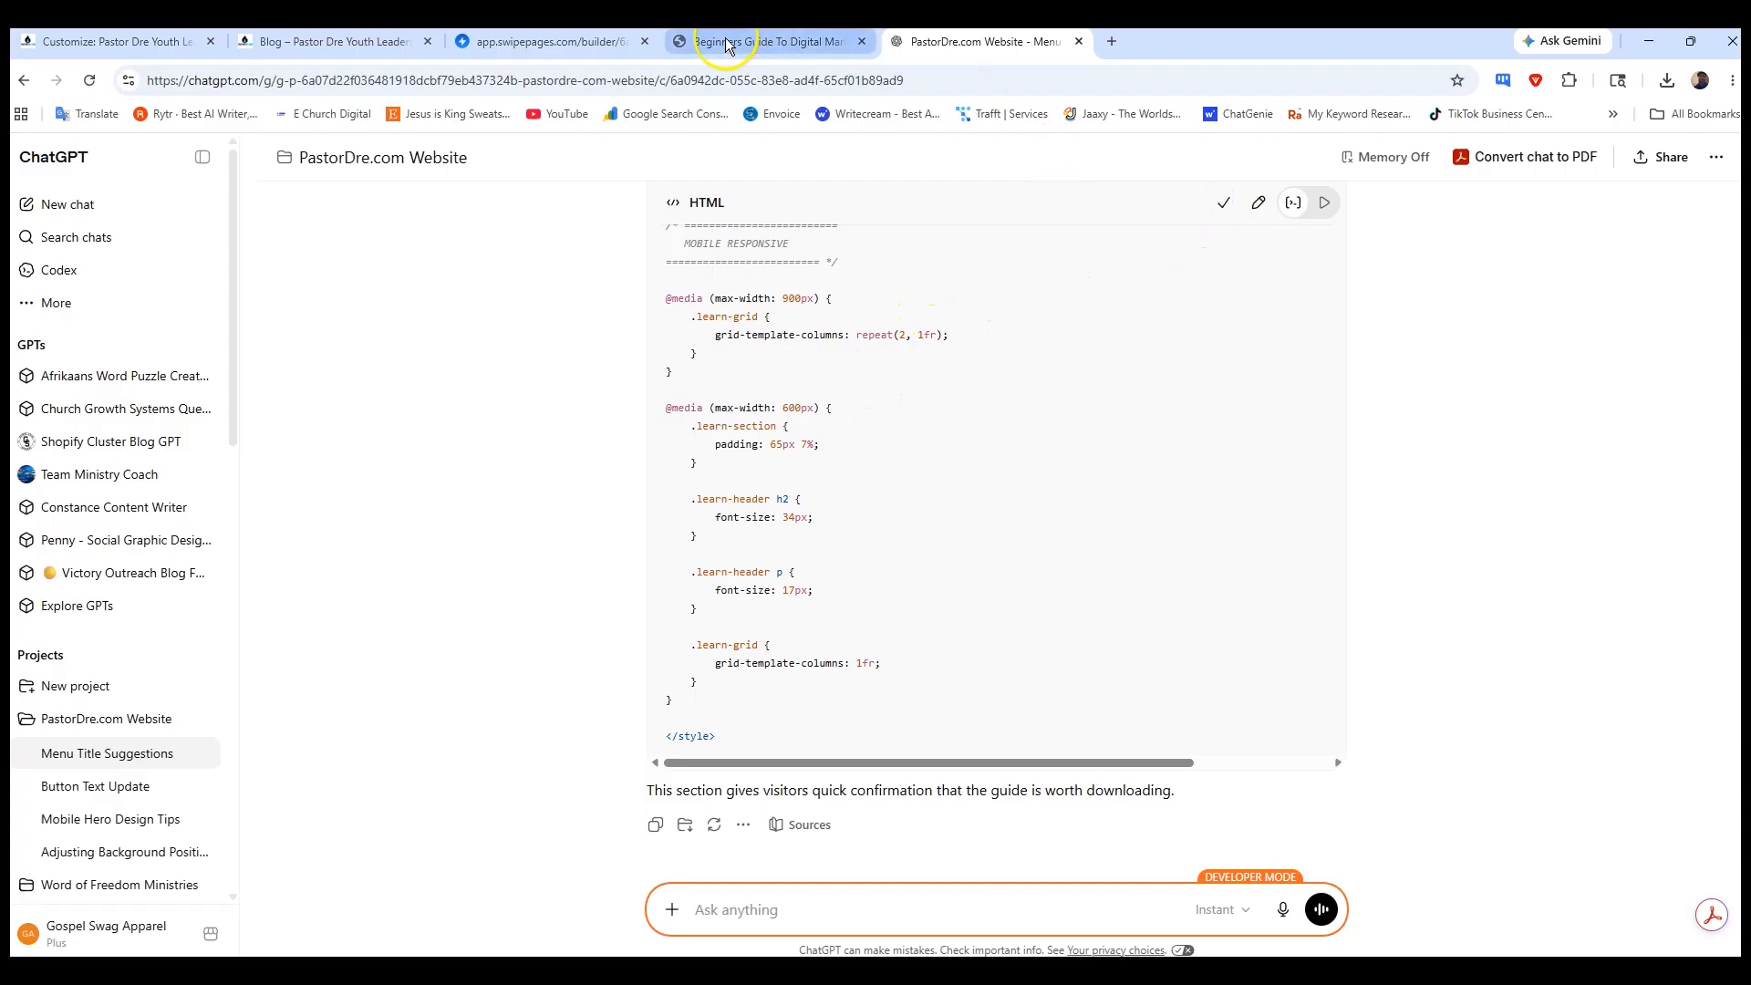
# - Replace the code in the second HTML Code block with the copied "What You'll Learn" code in Swipe Pages, then save and publish
pyautogui.click(540, 41)
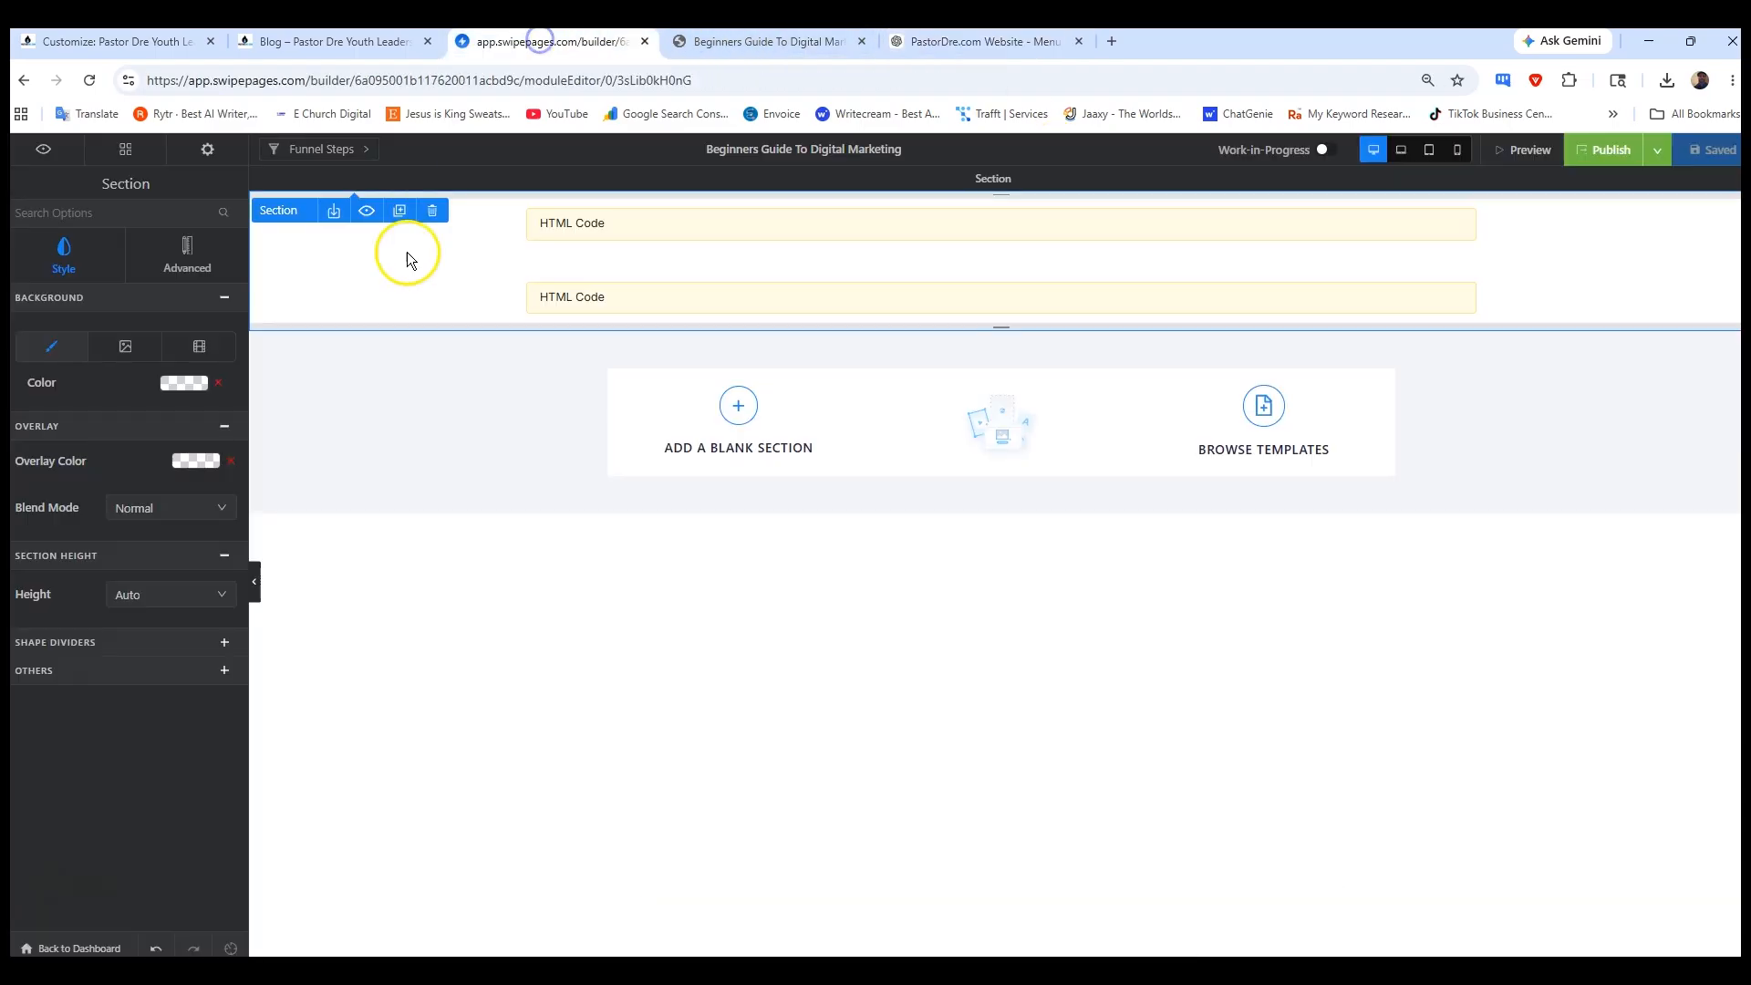
pyautogui.click(566, 297)
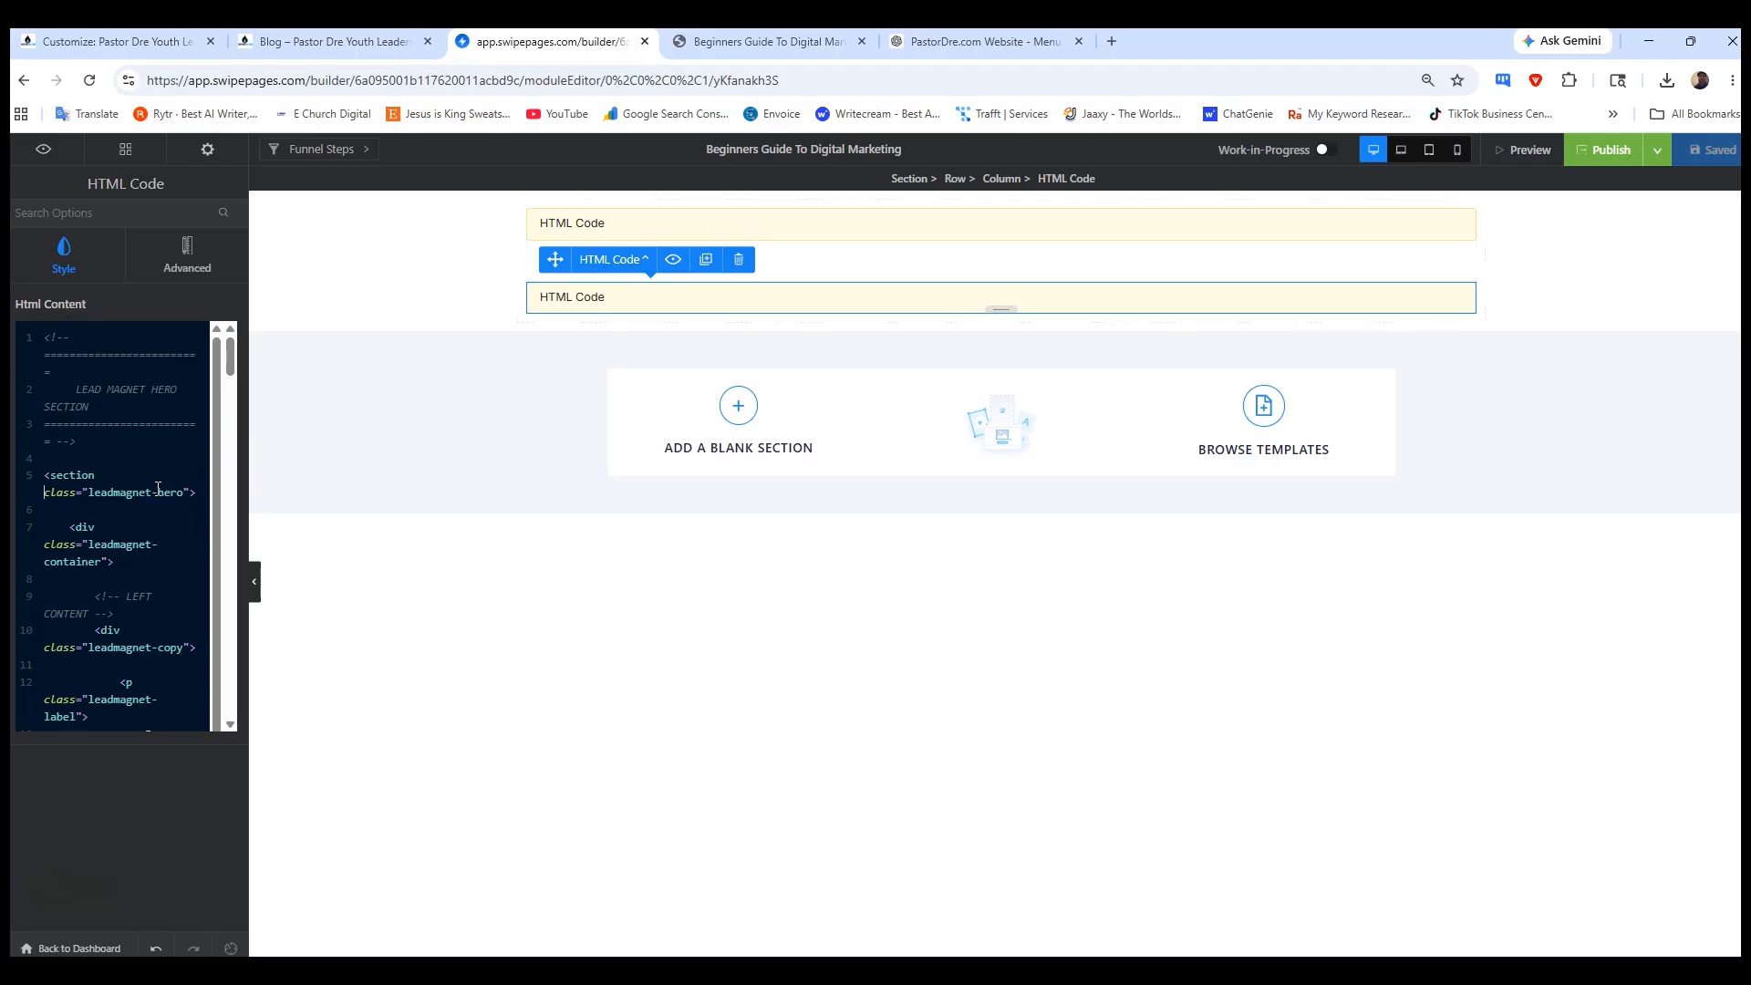
pyautogui.hotkey('ctrl', 'a')
pyautogui.hotkey('ctrl', 'v')
pyautogui.press('BackSpace')
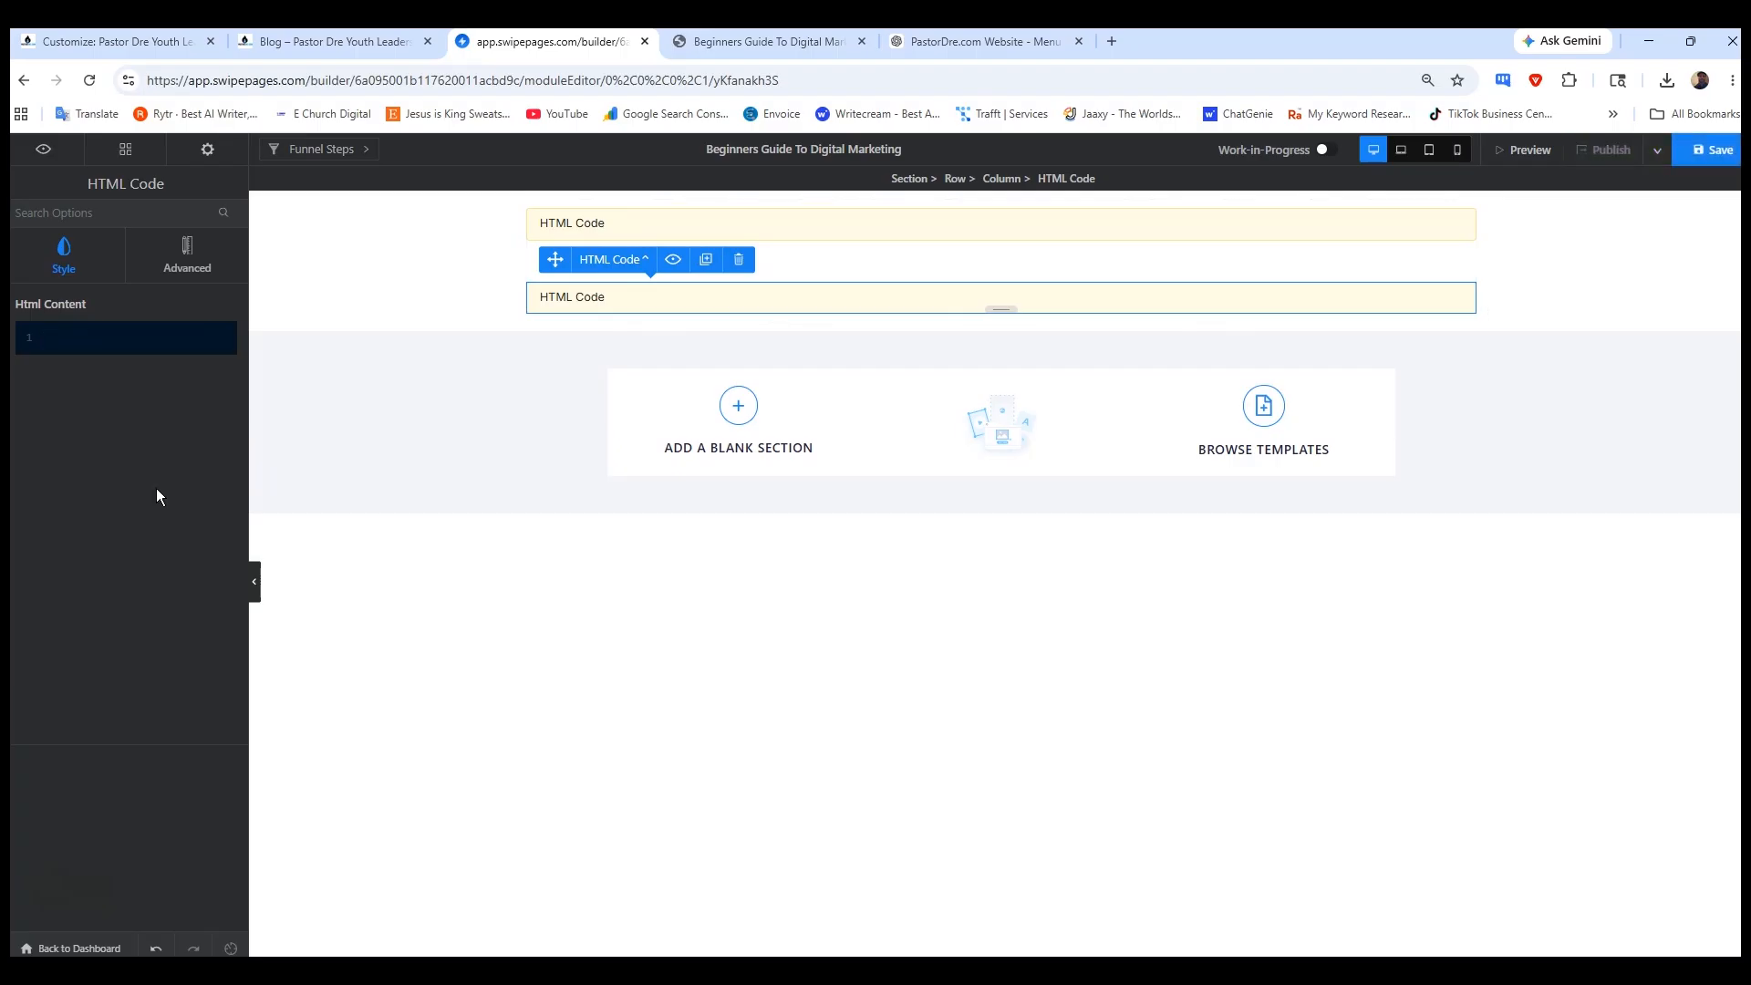
pyautogui.hotkey('ctrl', 'v')
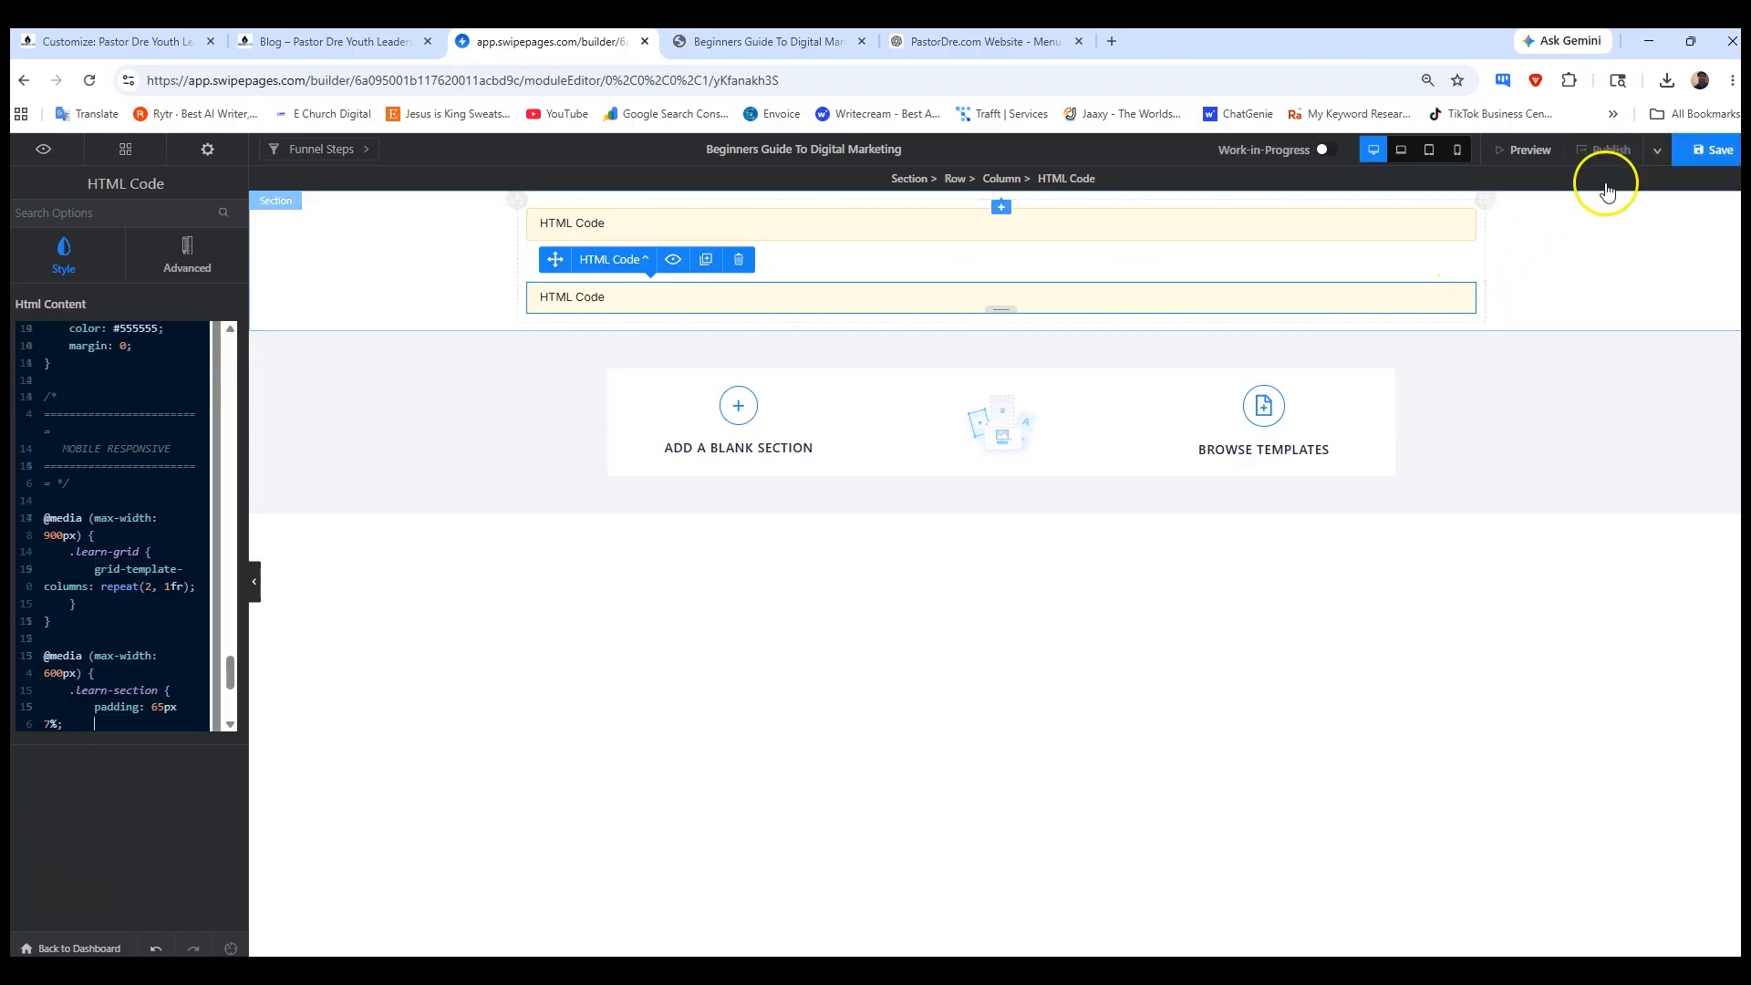
pyautogui.click(1708, 151)
pyautogui.click(1591, 155)
# - Reload the live landing page and examine the "What You'll Learn" section below the hero
pyautogui.click(735, 43)
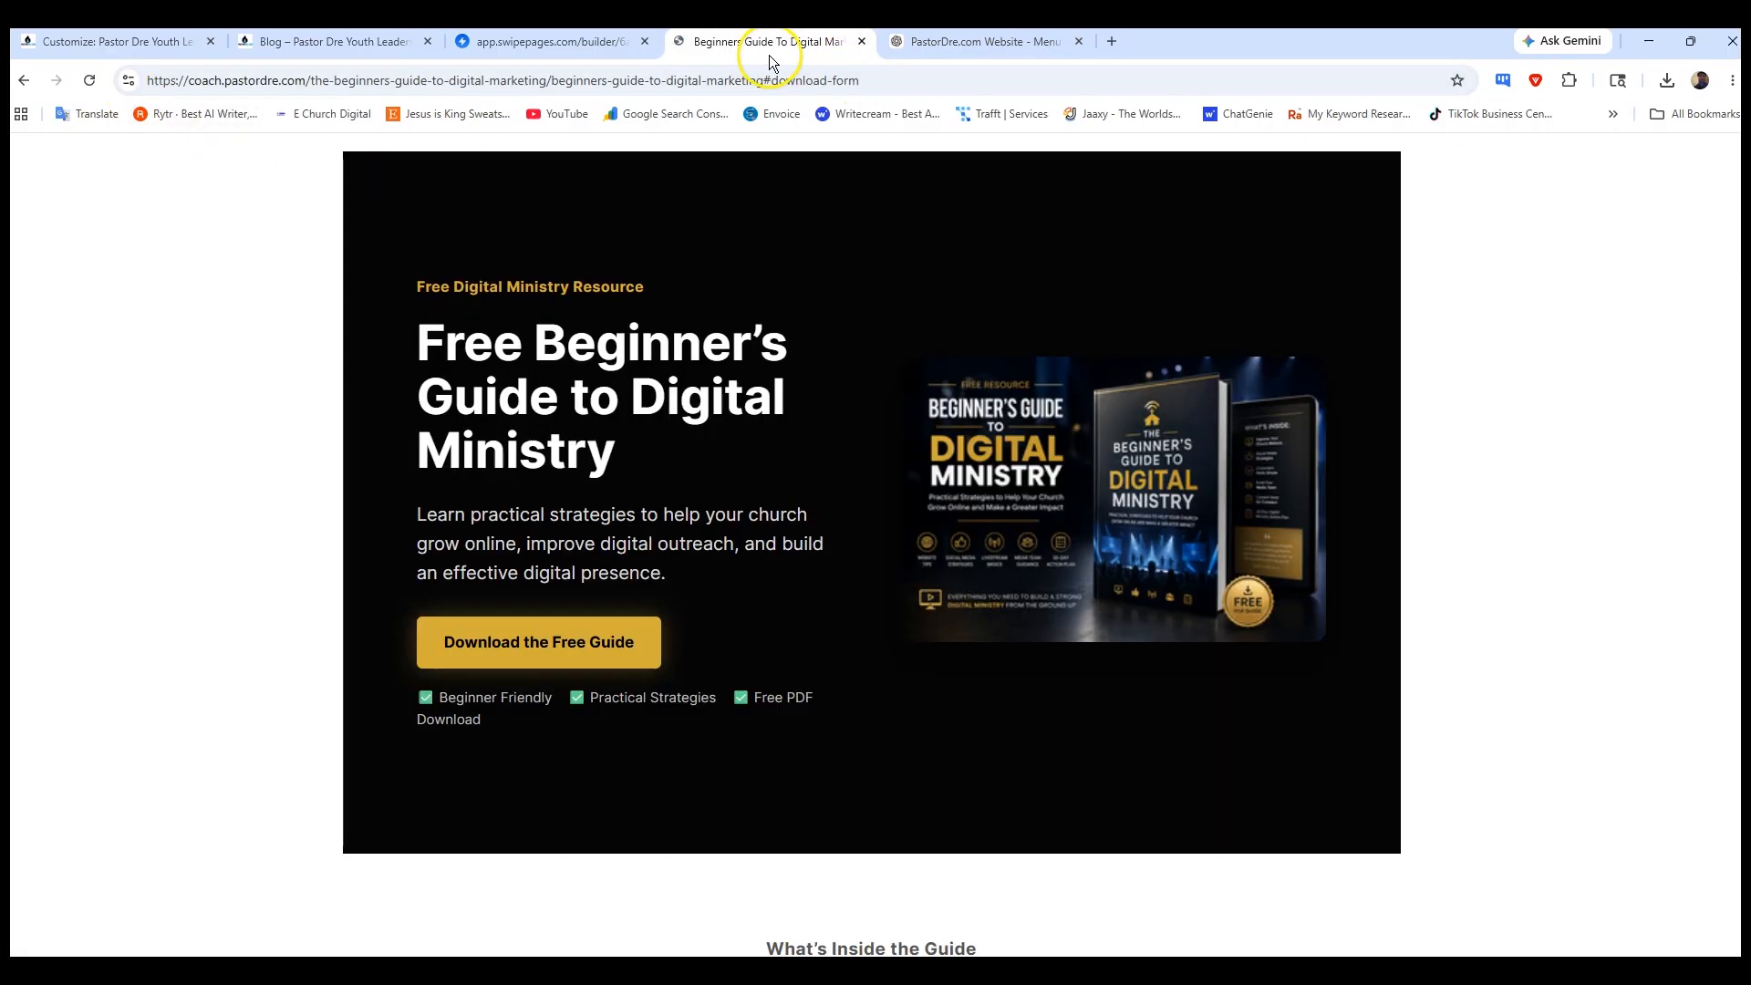
pyautogui.click(89, 81)
pyautogui.scroll(-8, 947, 441)
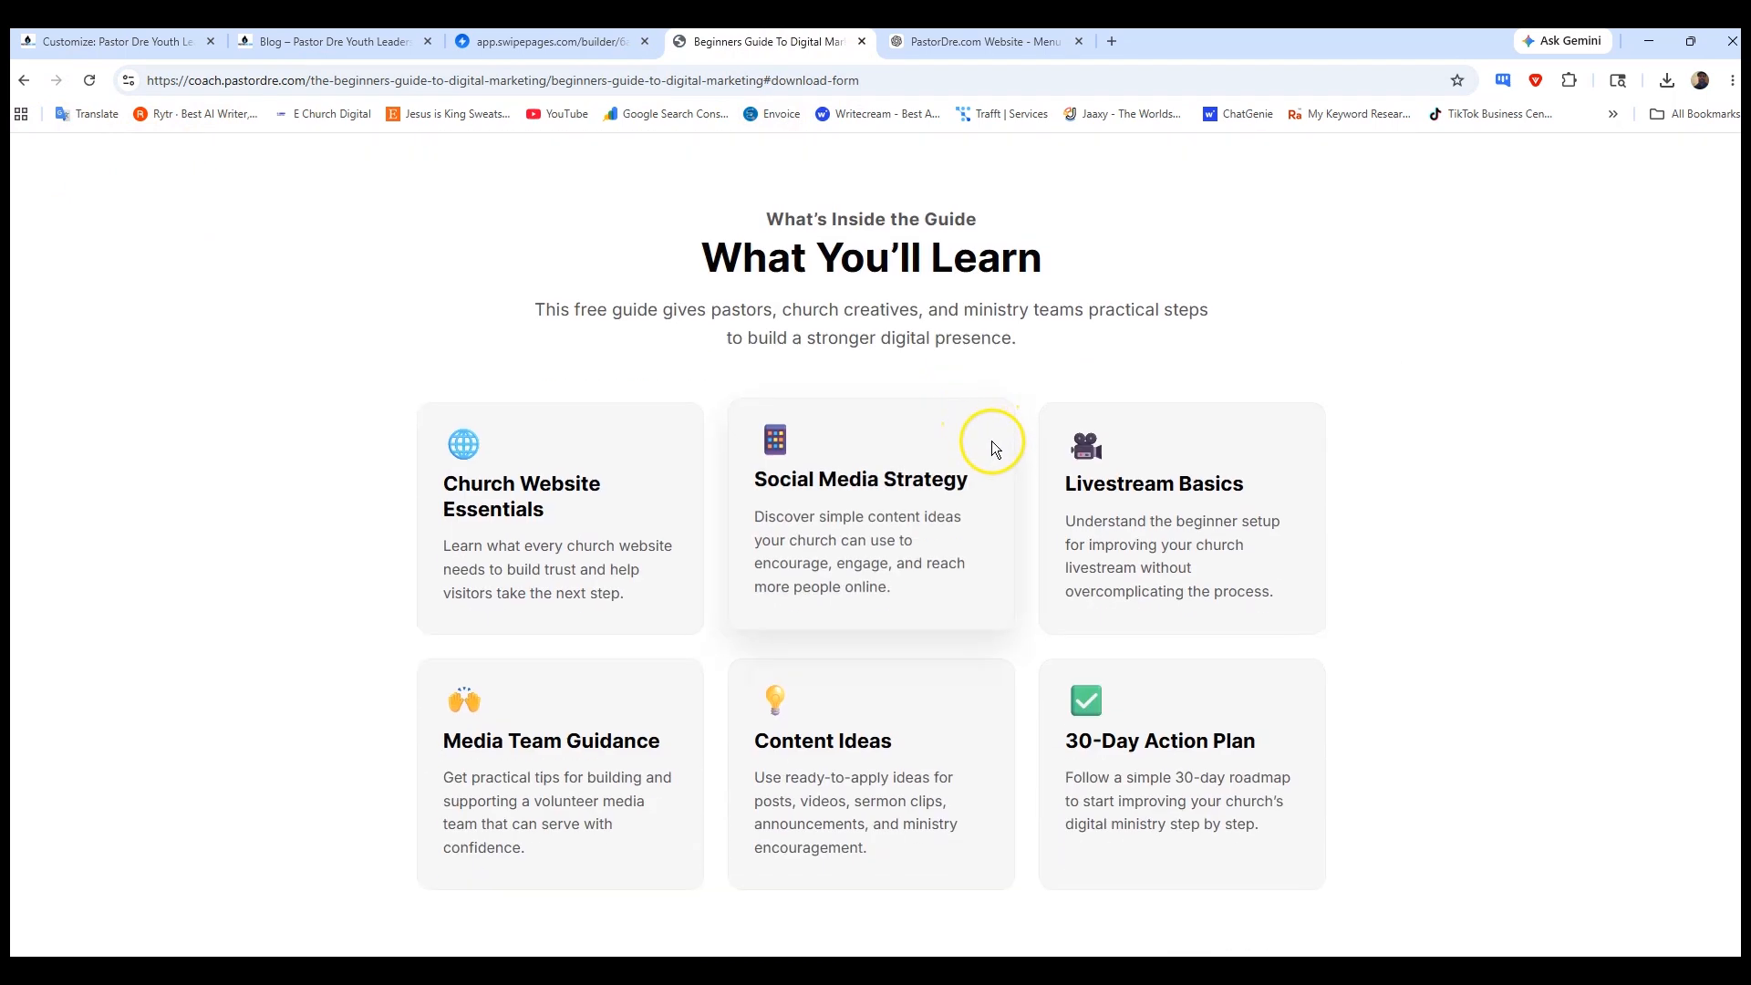
pyautogui.scroll(-1, 994, 488)
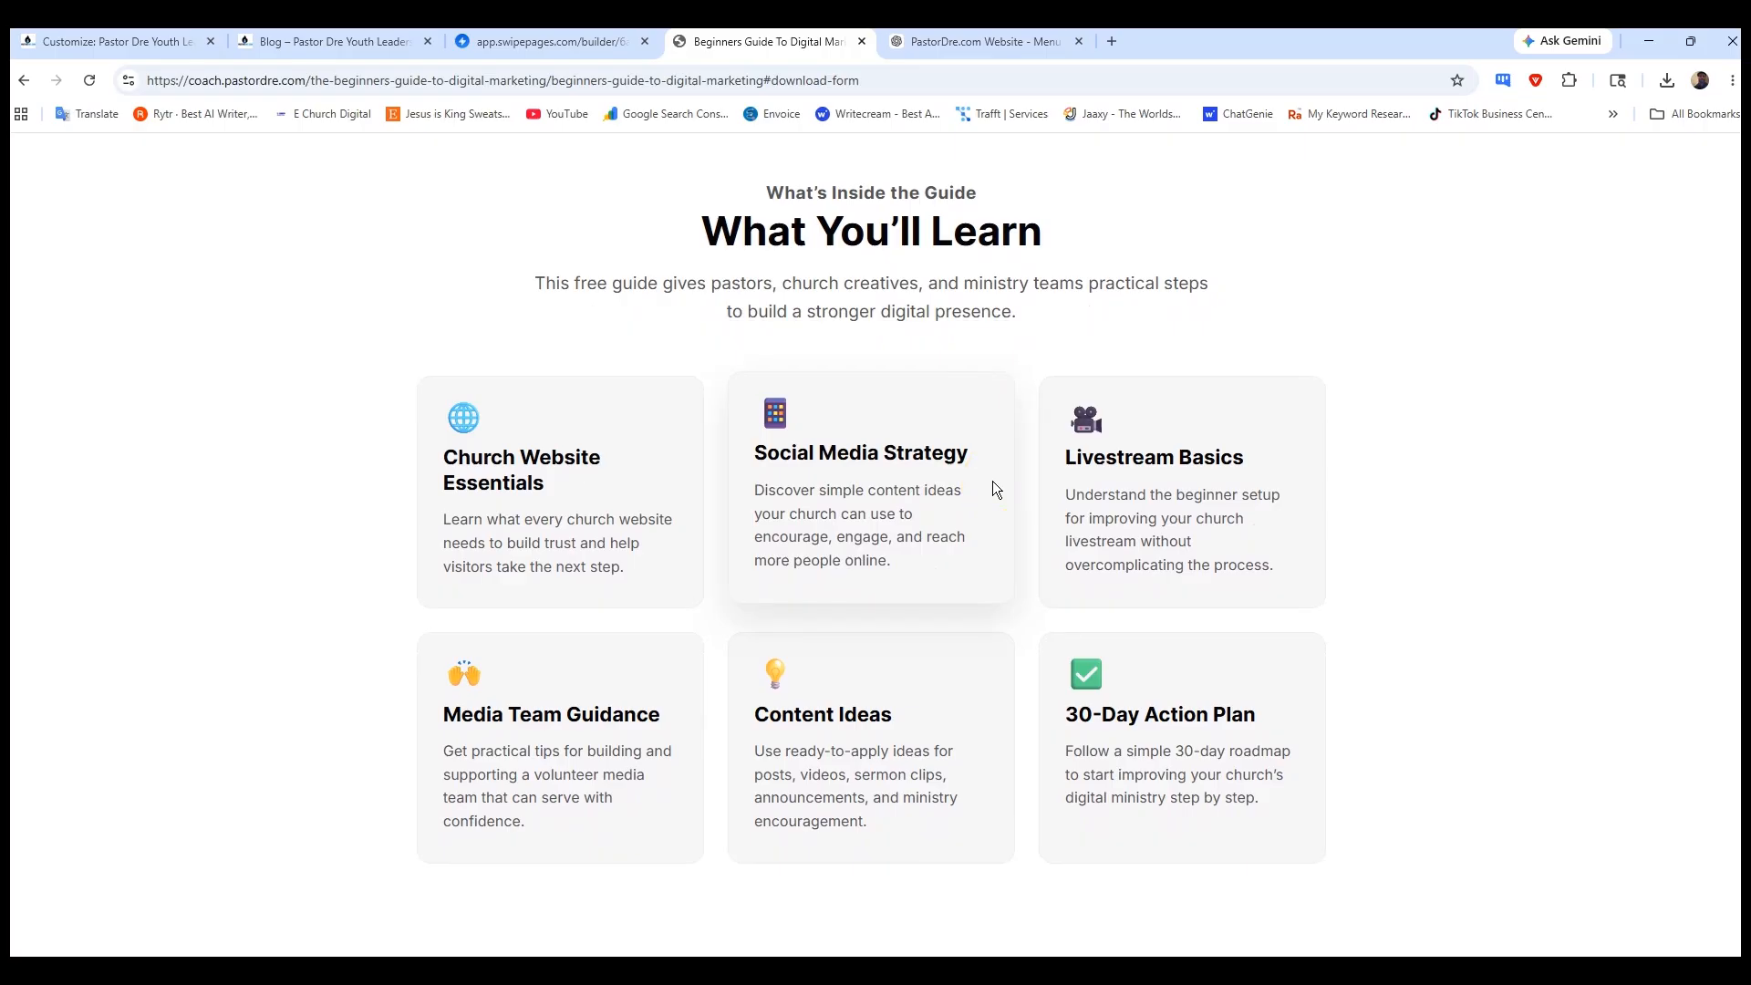
pyautogui.scroll(8, 995, 480)
pyautogui.scroll(-6, 1000, 481)
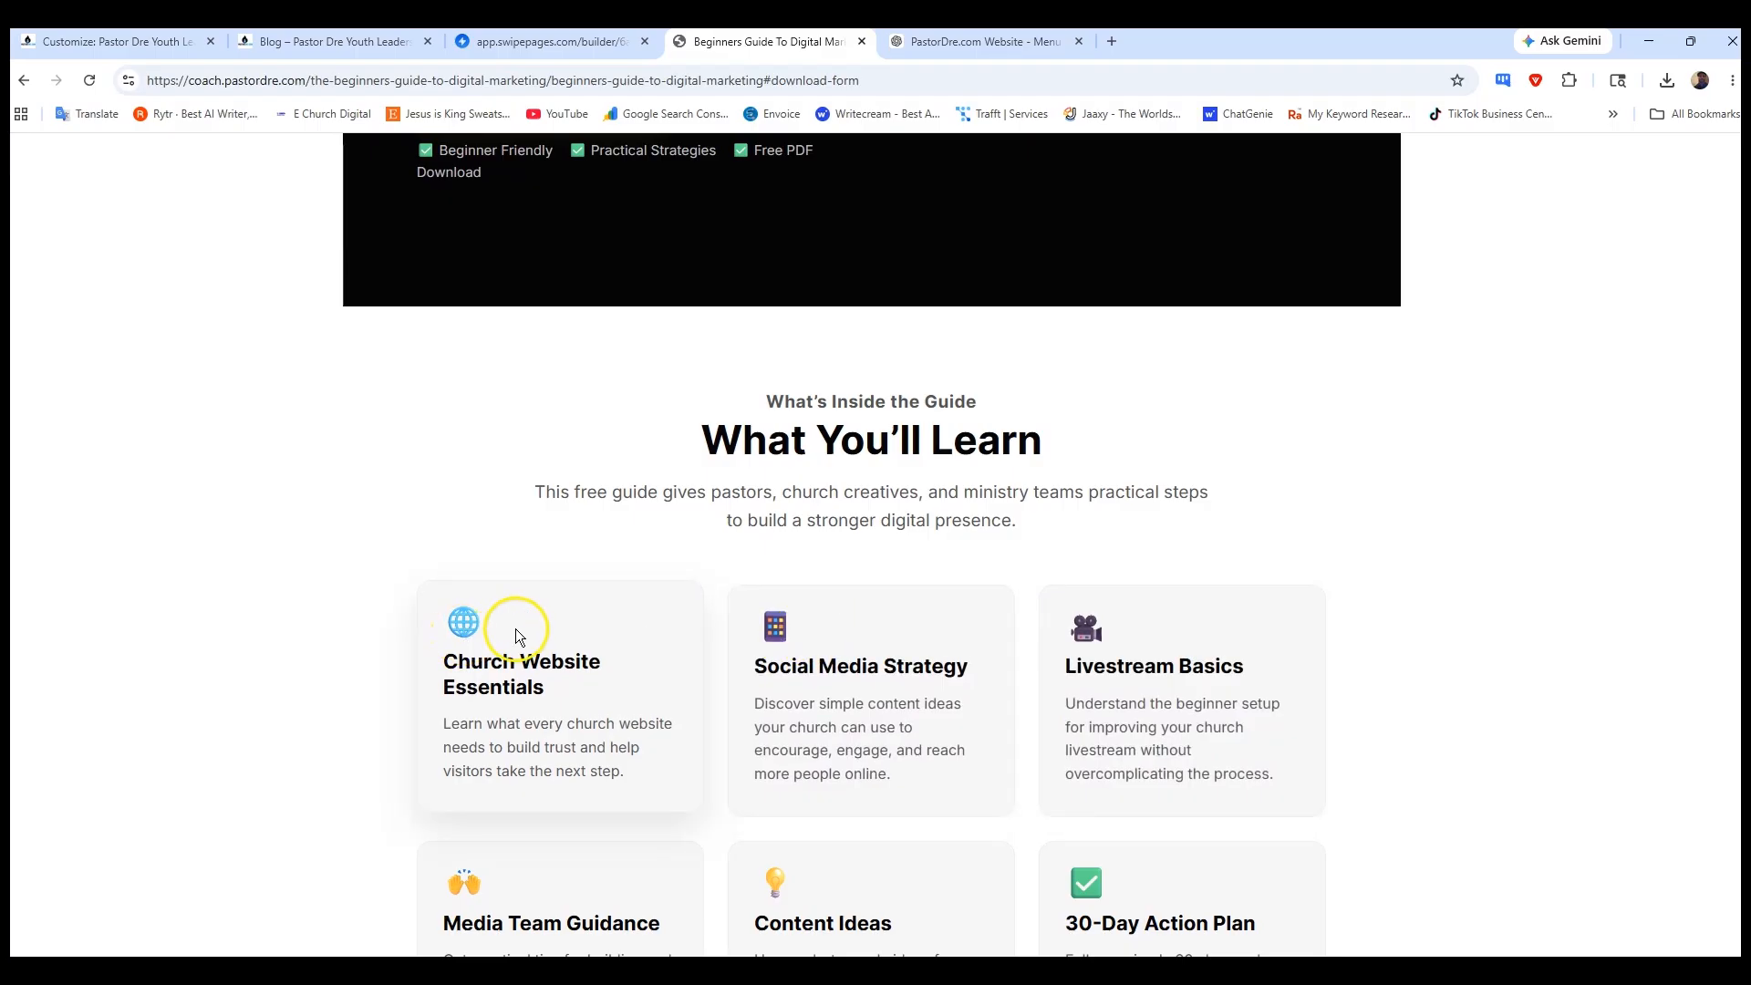
pyautogui.scroll(-2, 493, 665)
pyautogui.scroll(5, 480, 689)
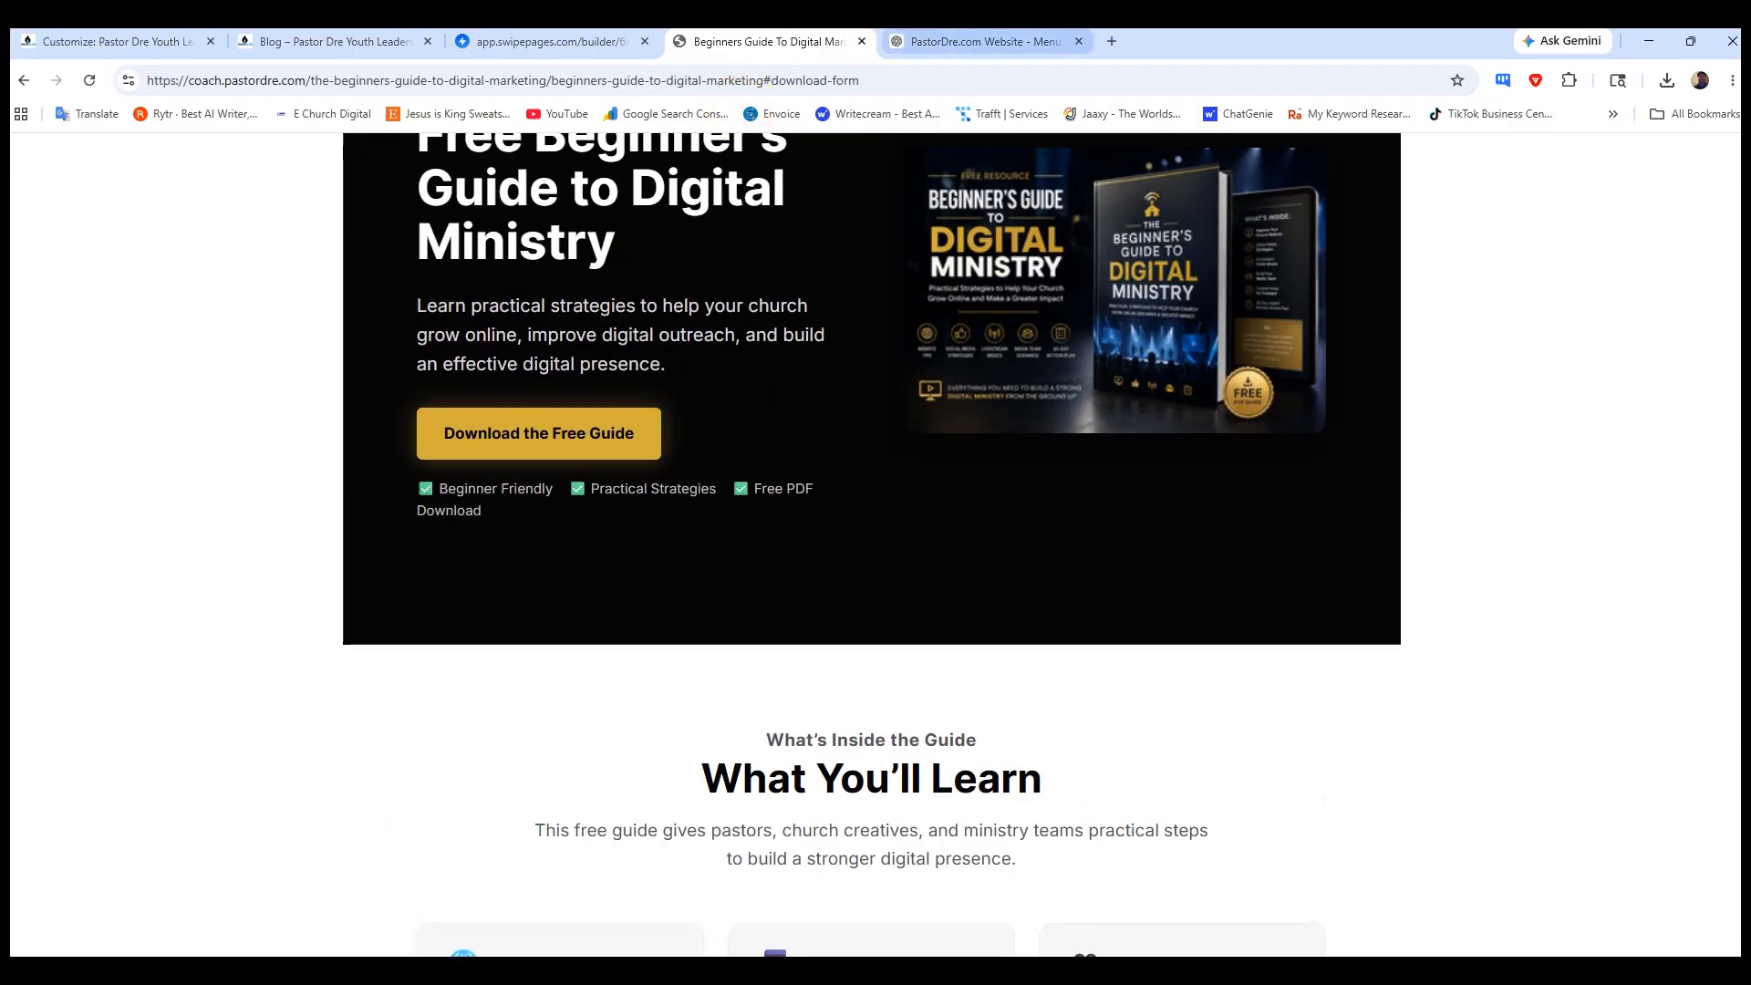
# - Dictate and send ChatGPT the prompt "That section looks great. Let's go ahead and create section 3."
pyautogui.click(926, 43)
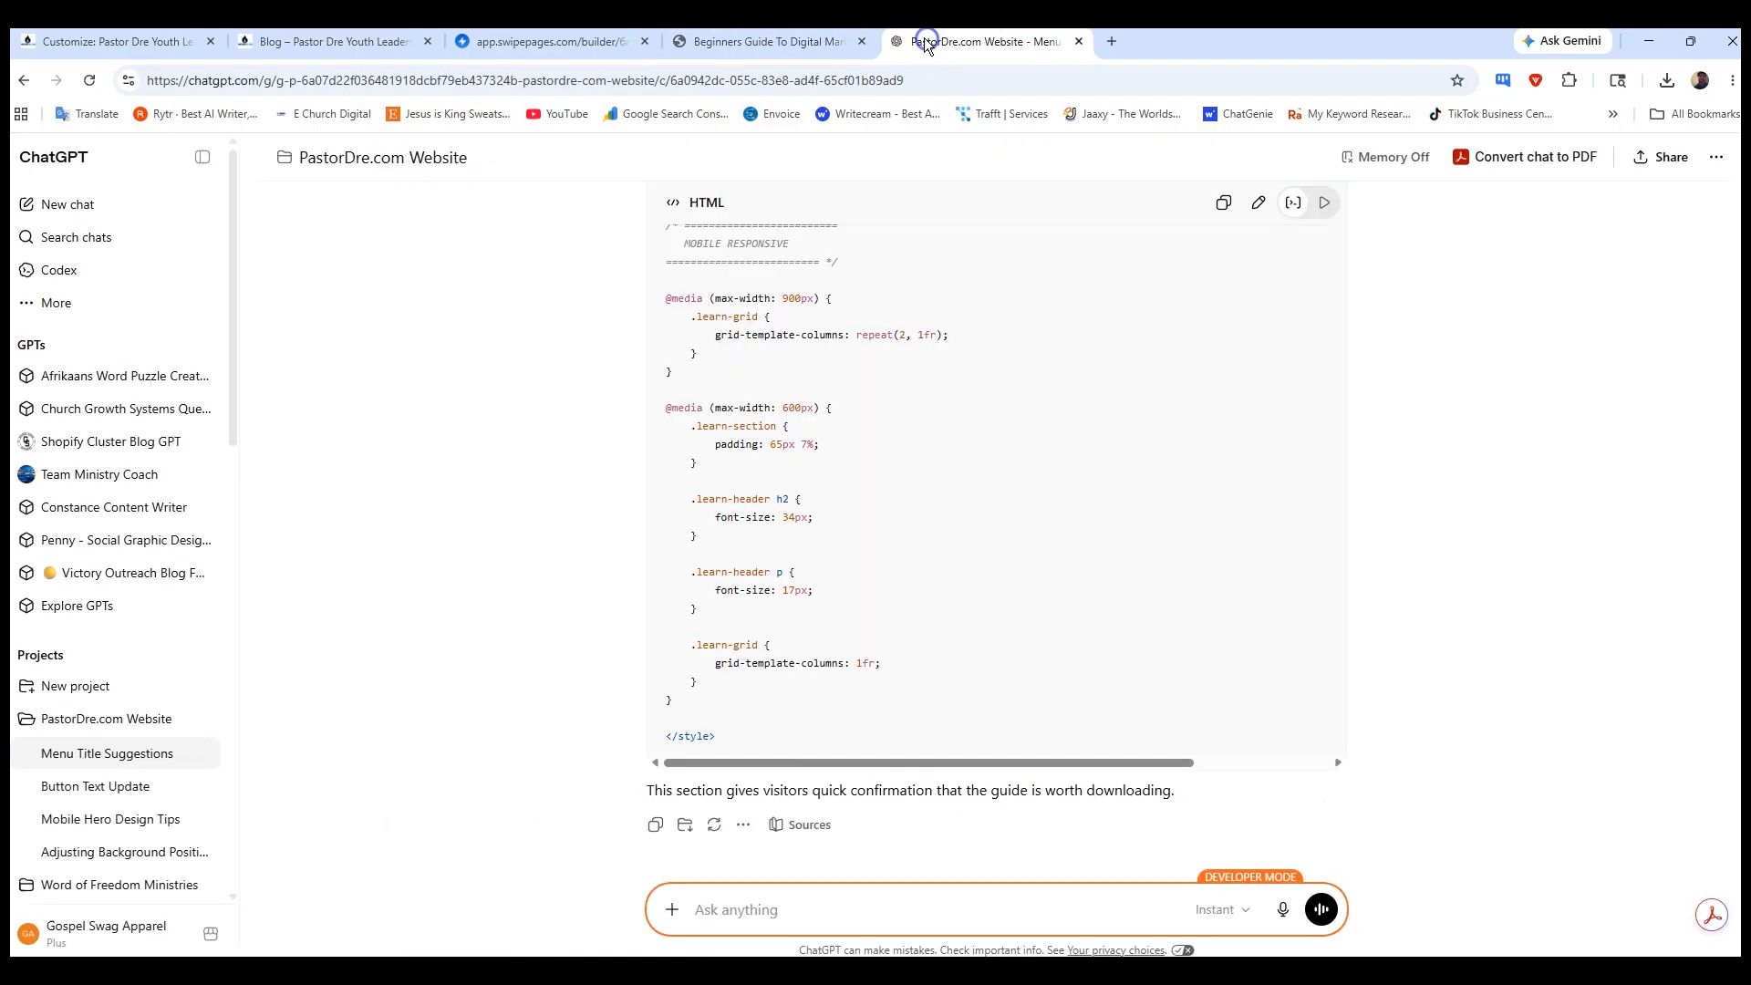
pyautogui.click(1282, 910)
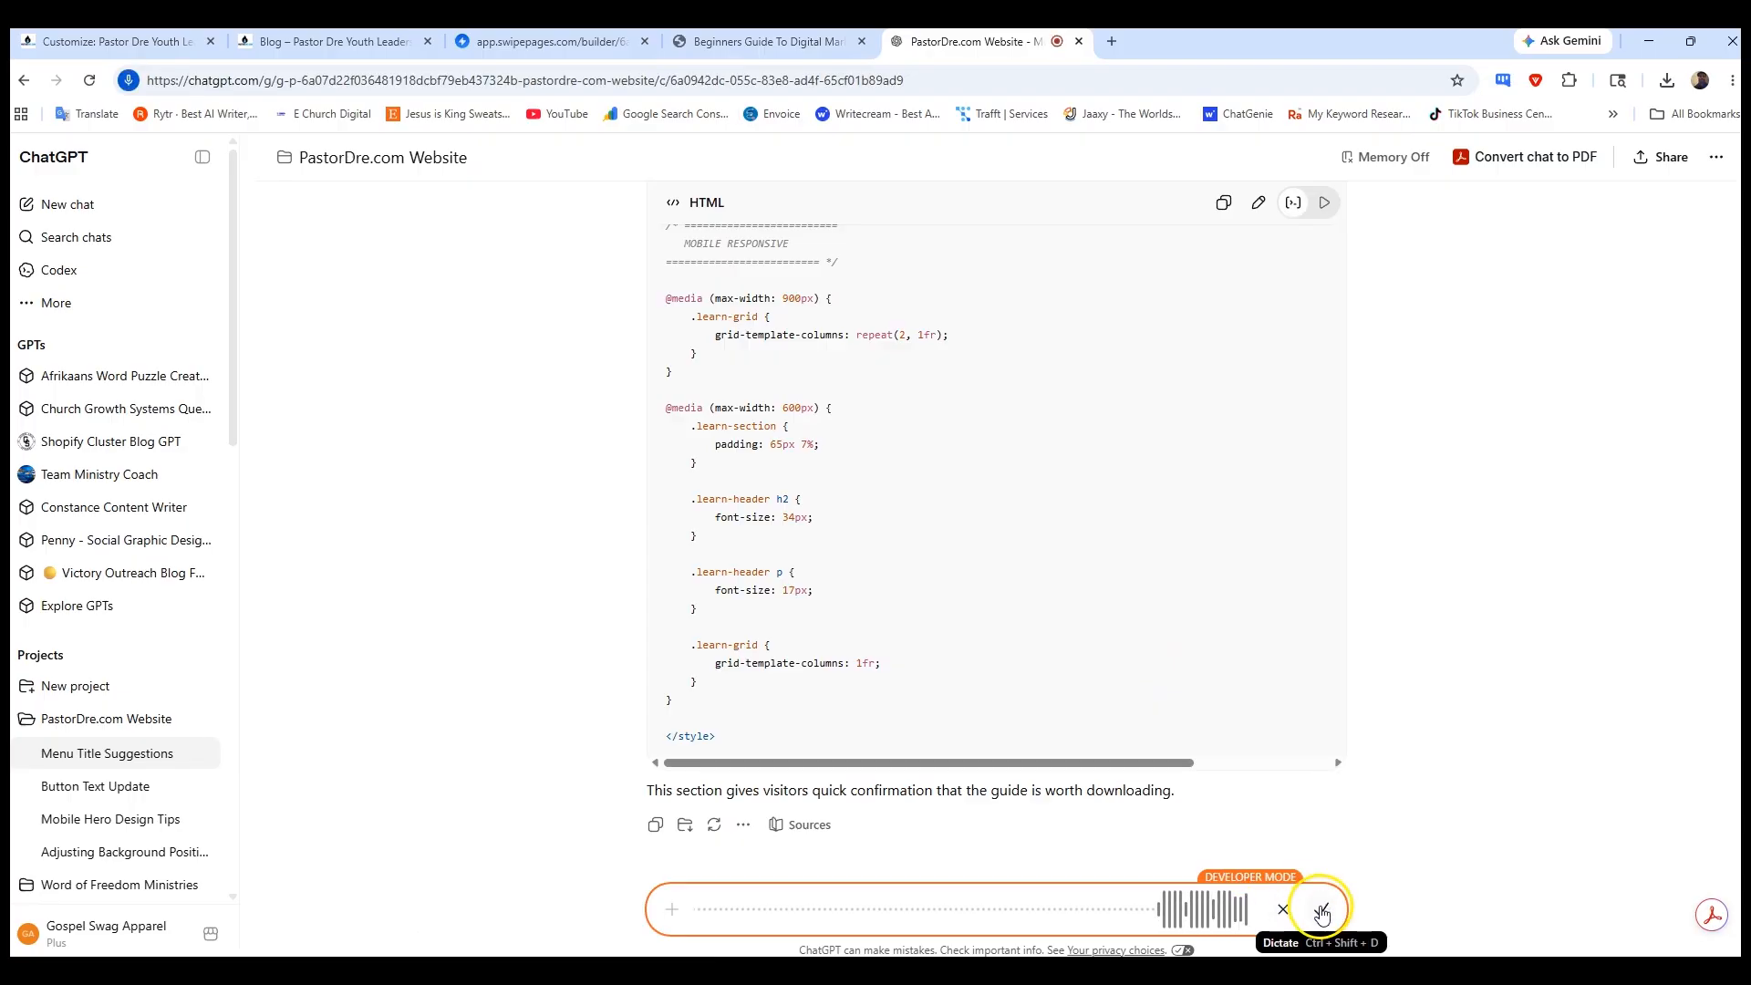
pyautogui.click(1322, 909)
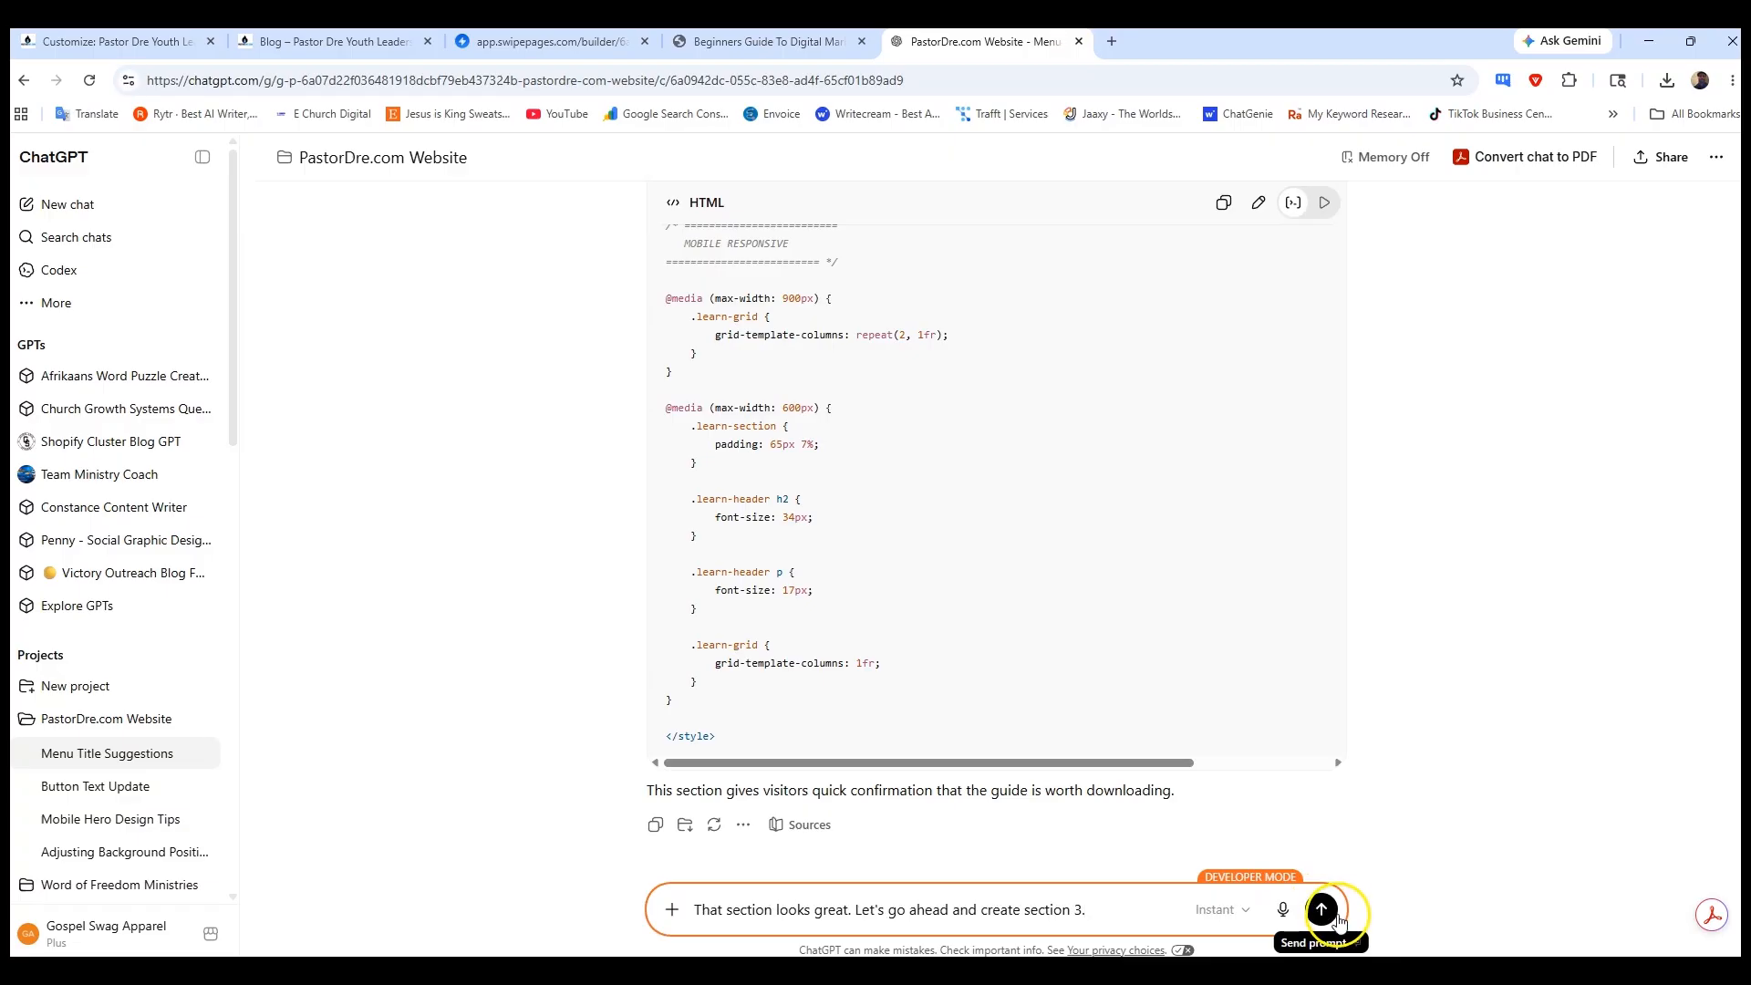
pyautogui.click(1333, 912)
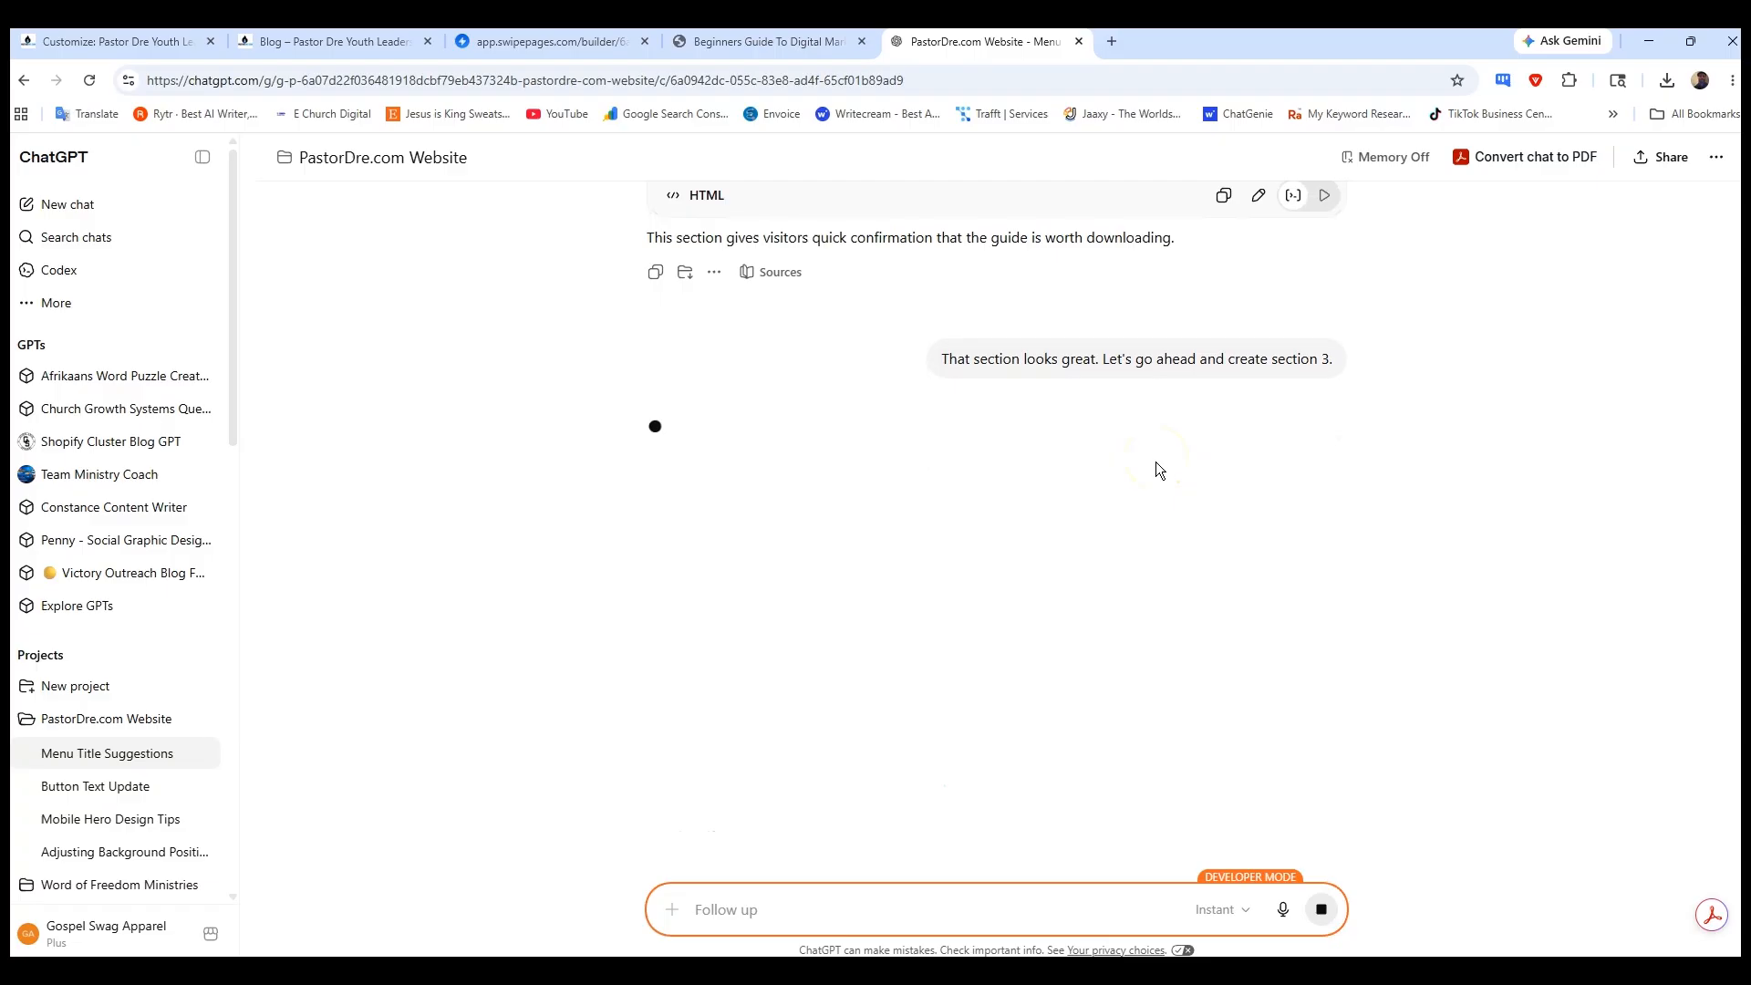
# - Duplicate the second HTML Code block in Swipe Pages, save, and open the new third block's code
pyautogui.click(524, 41)
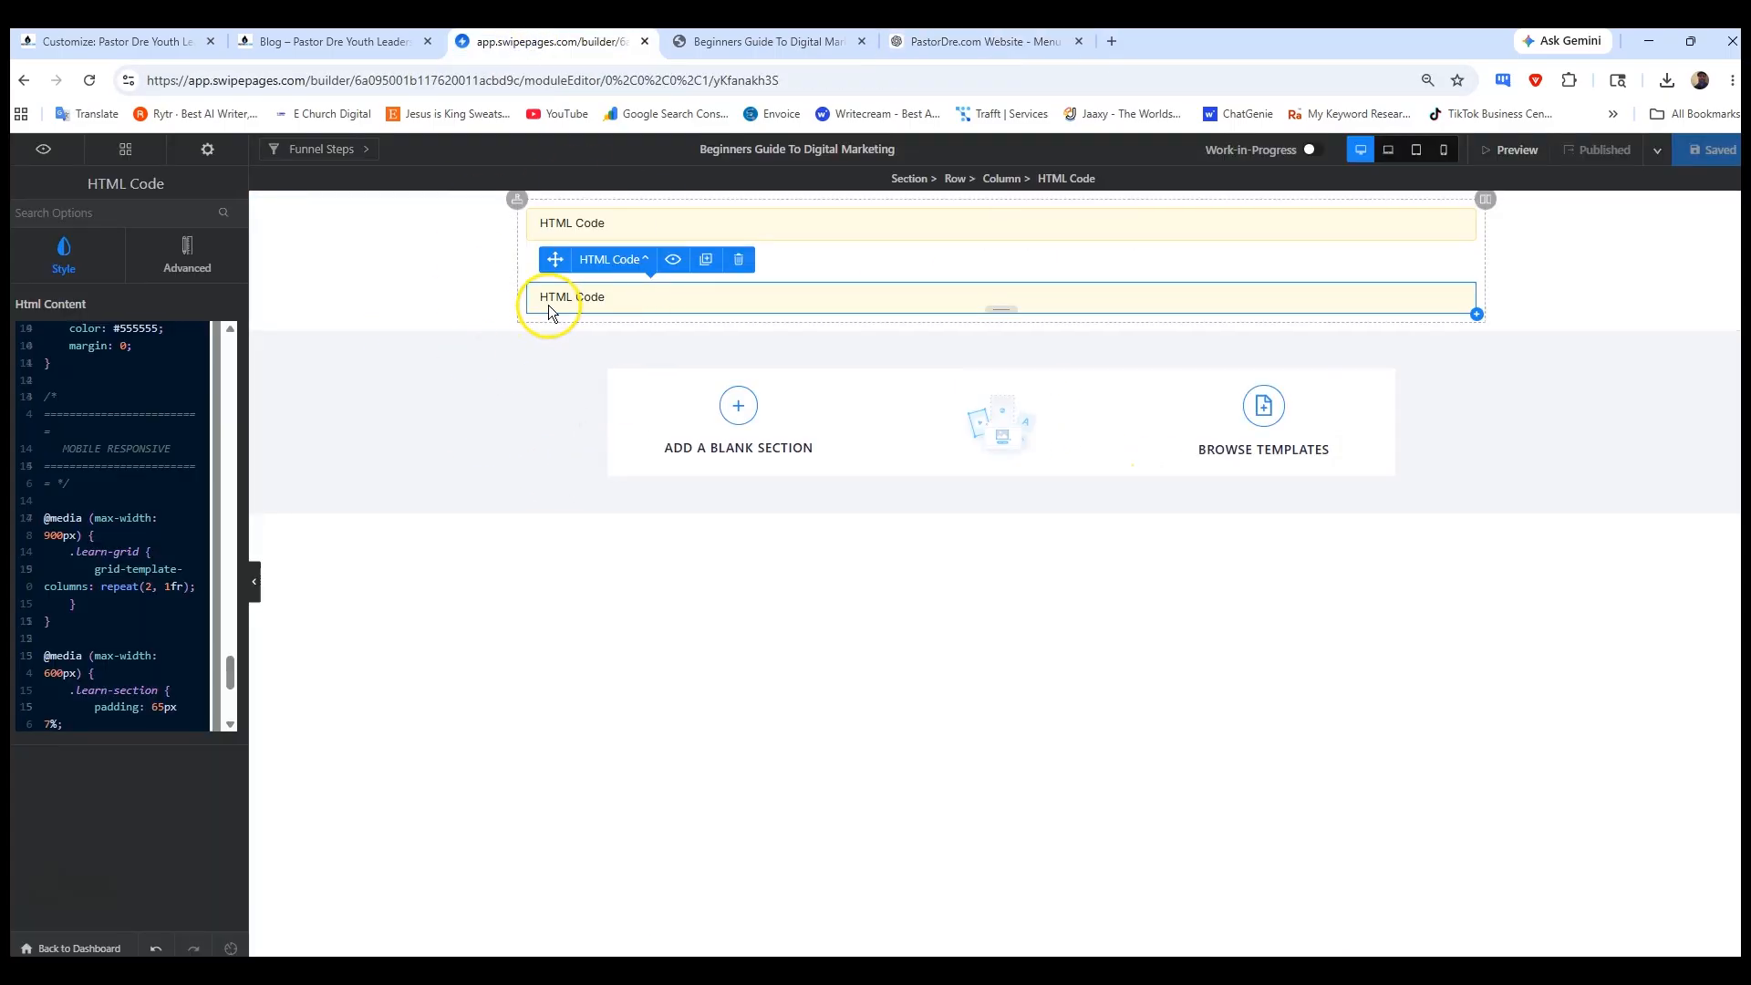
pyautogui.click(706, 262)
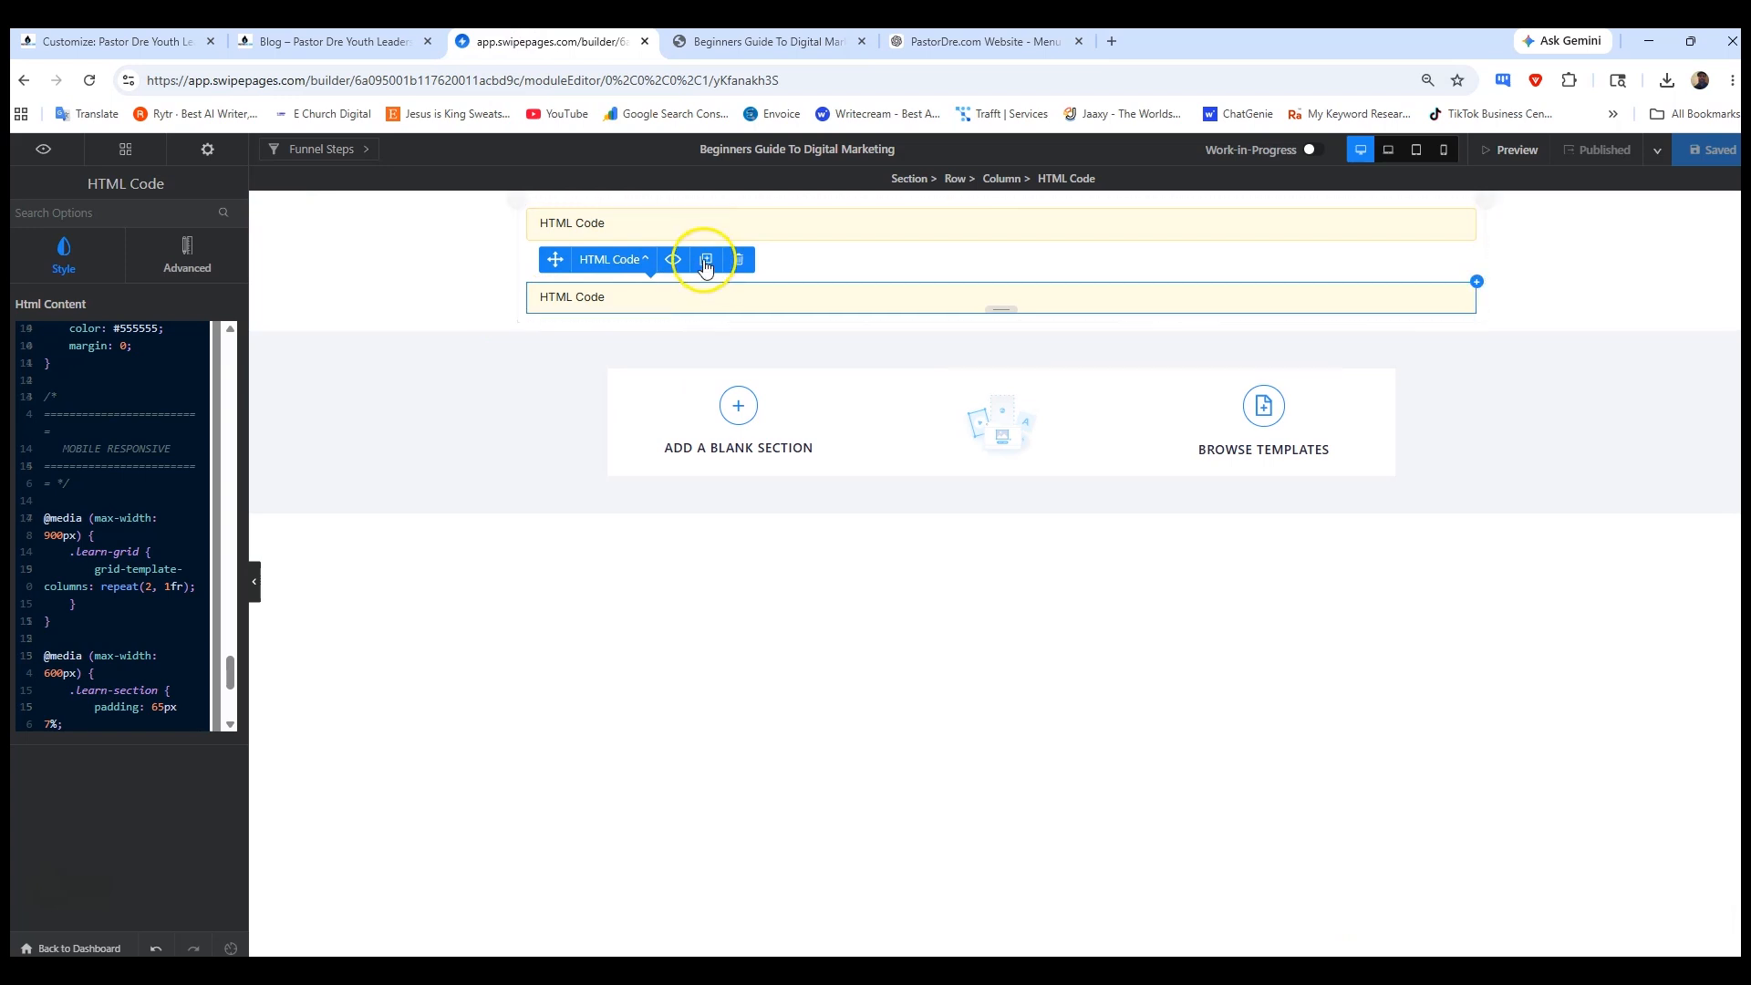
pyautogui.click(1722, 166)
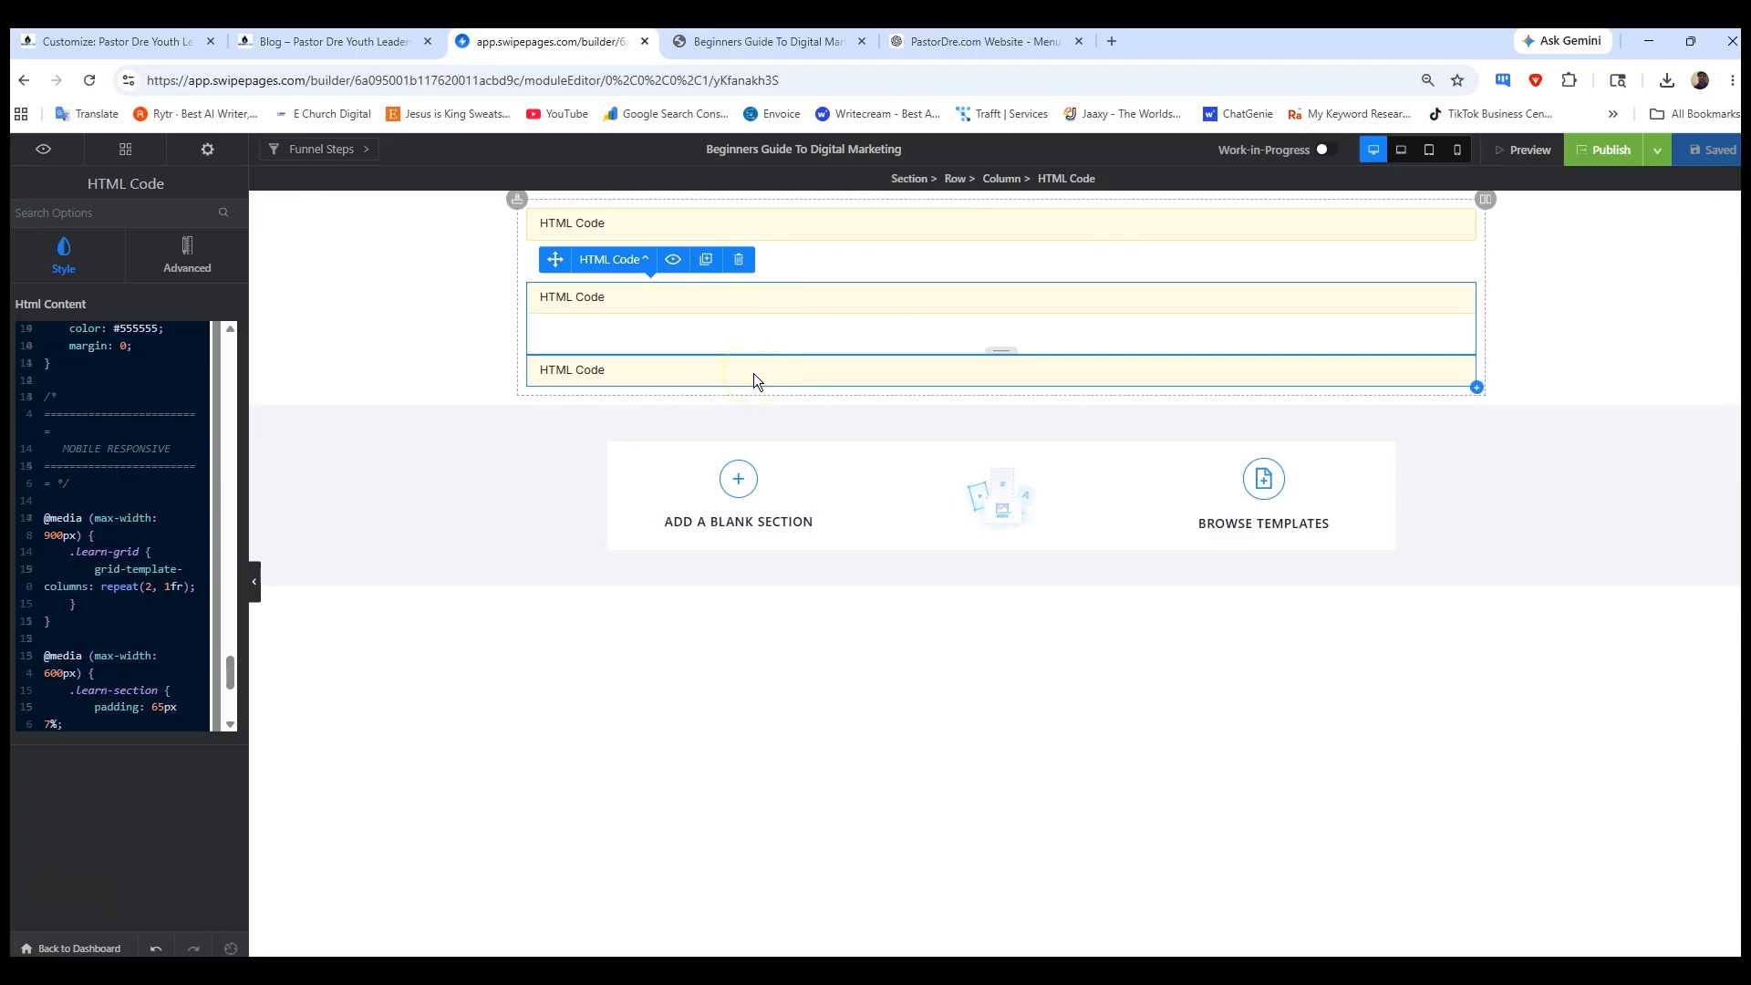
pyautogui.click(579, 374)
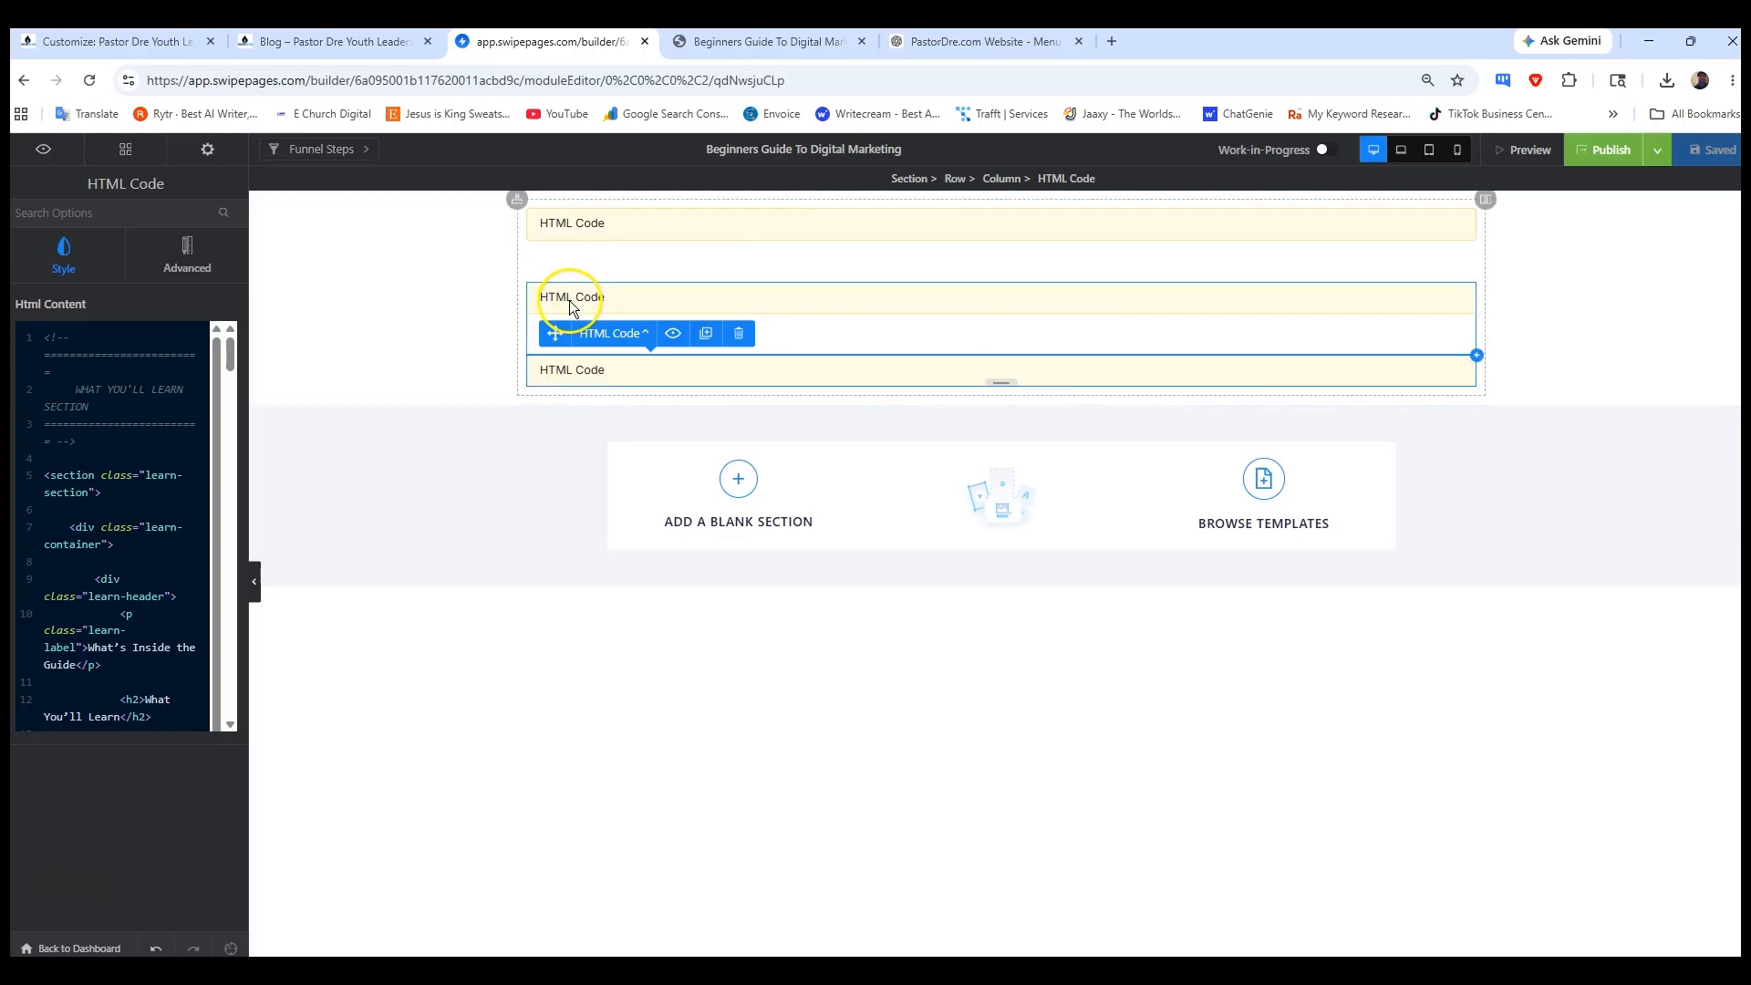
# - Check ChatGPT's progress on section 3 and look over the hero section's surrounding background on the live page
pyautogui.click(933, 44)
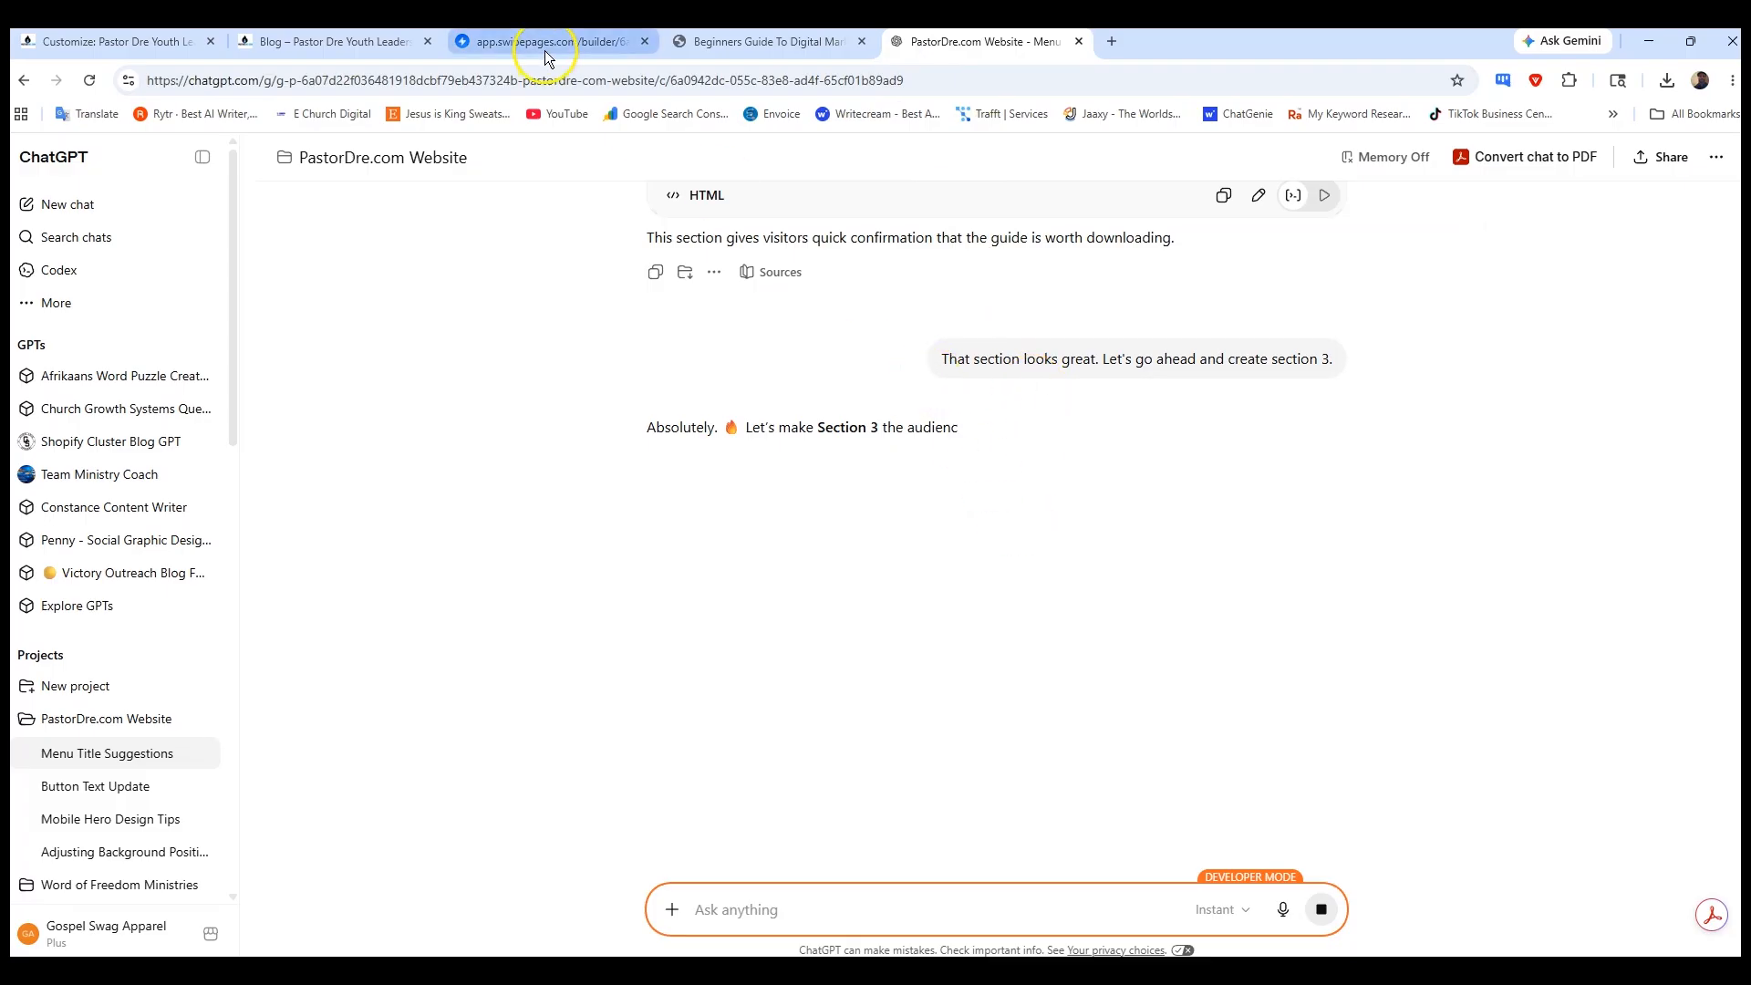
pyautogui.click(758, 42)
pyautogui.scroll(2, 810, 427)
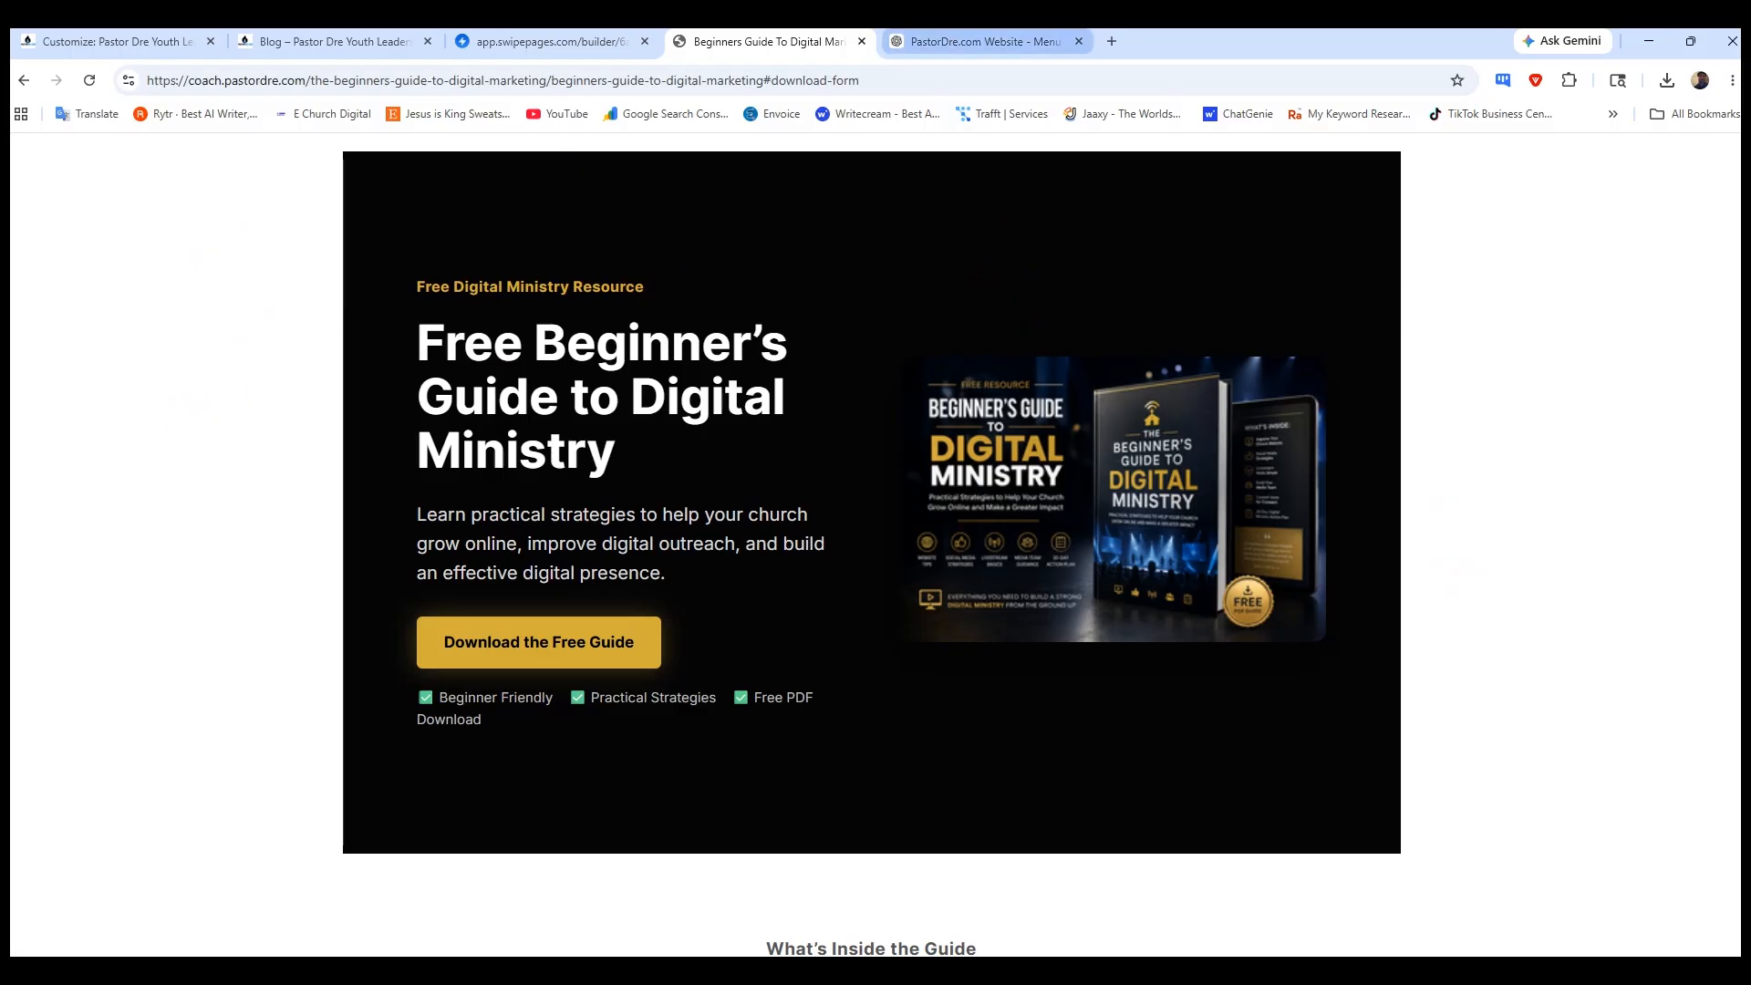
pyautogui.click(981, 41)
pyautogui.click(754, 43)
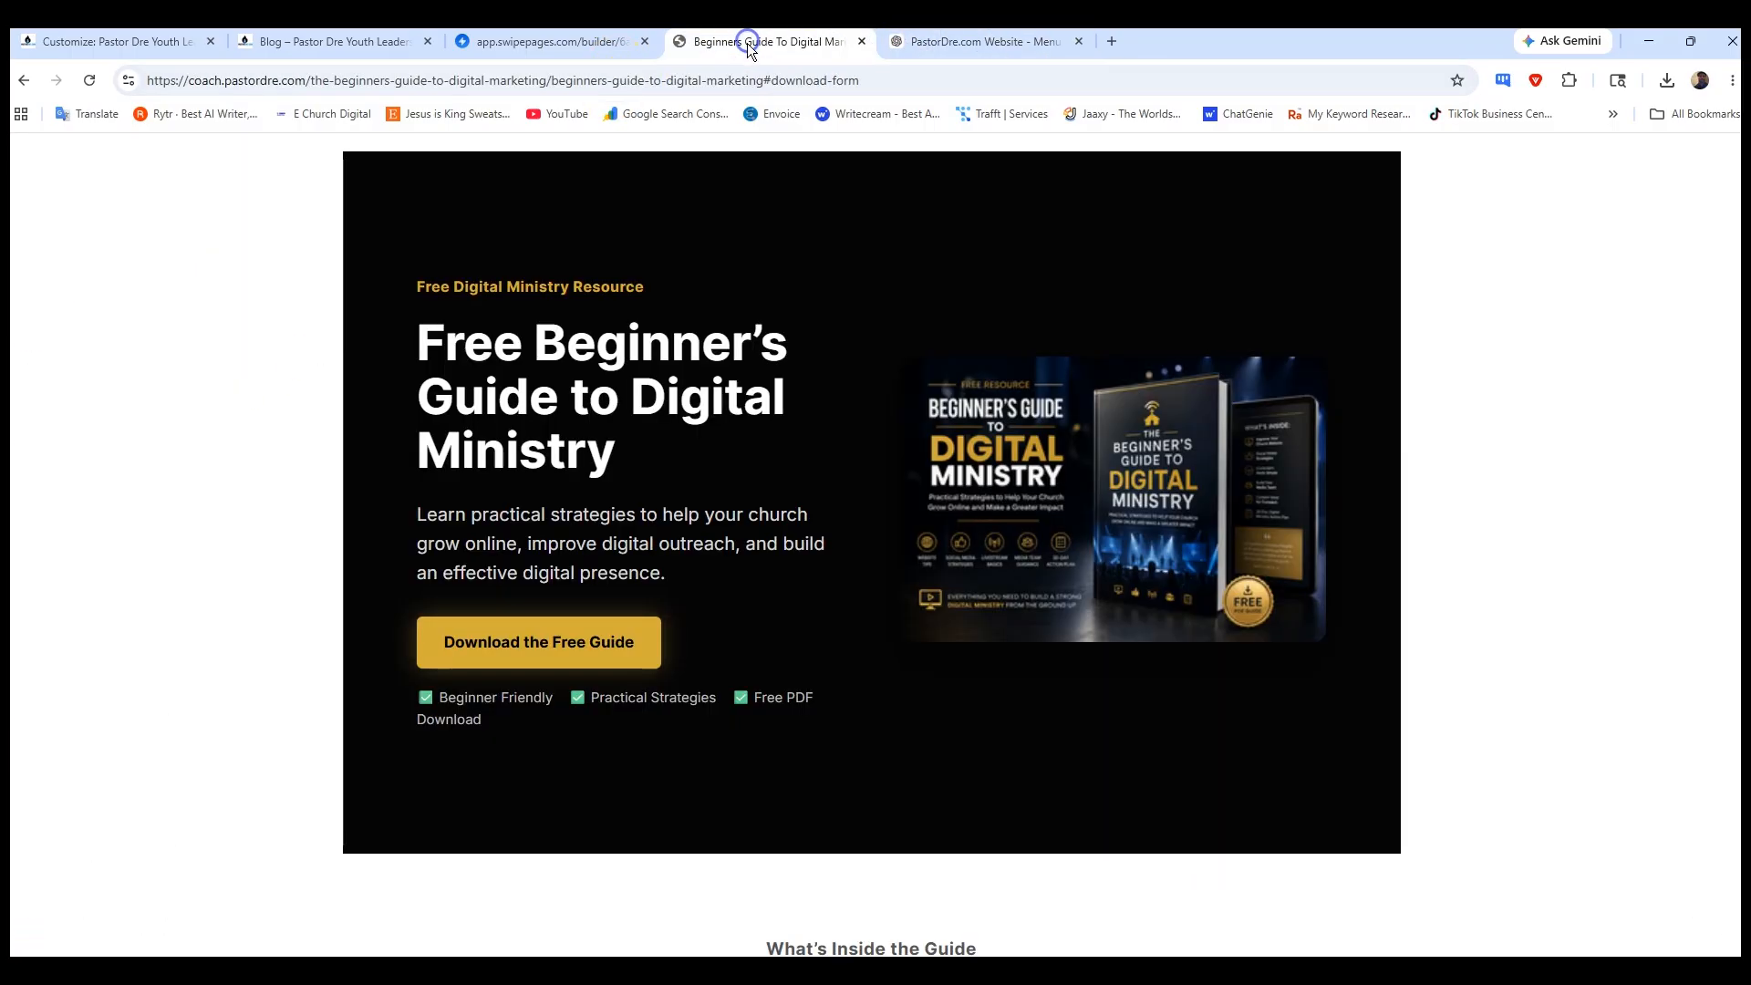
# - Set the background color of the section holding the HTML Code blocks to black (000000) in Swipe Pages, then save and publish
pyautogui.click(518, 45)
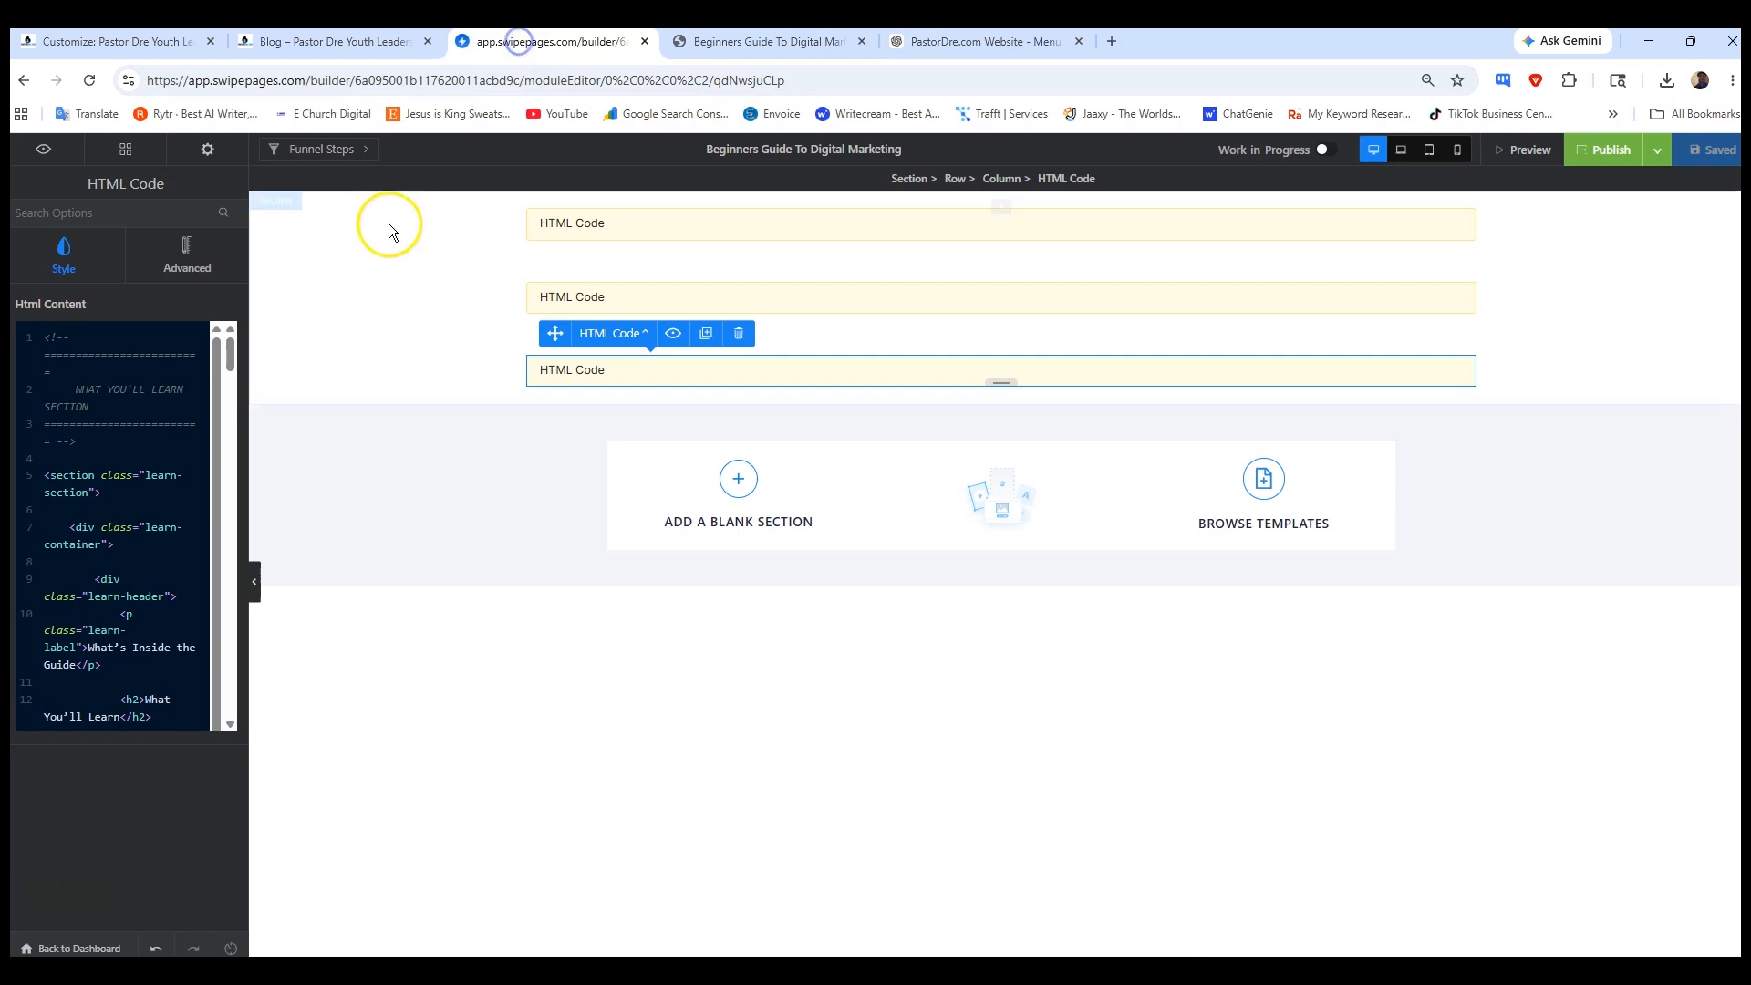
pyautogui.click(397, 279)
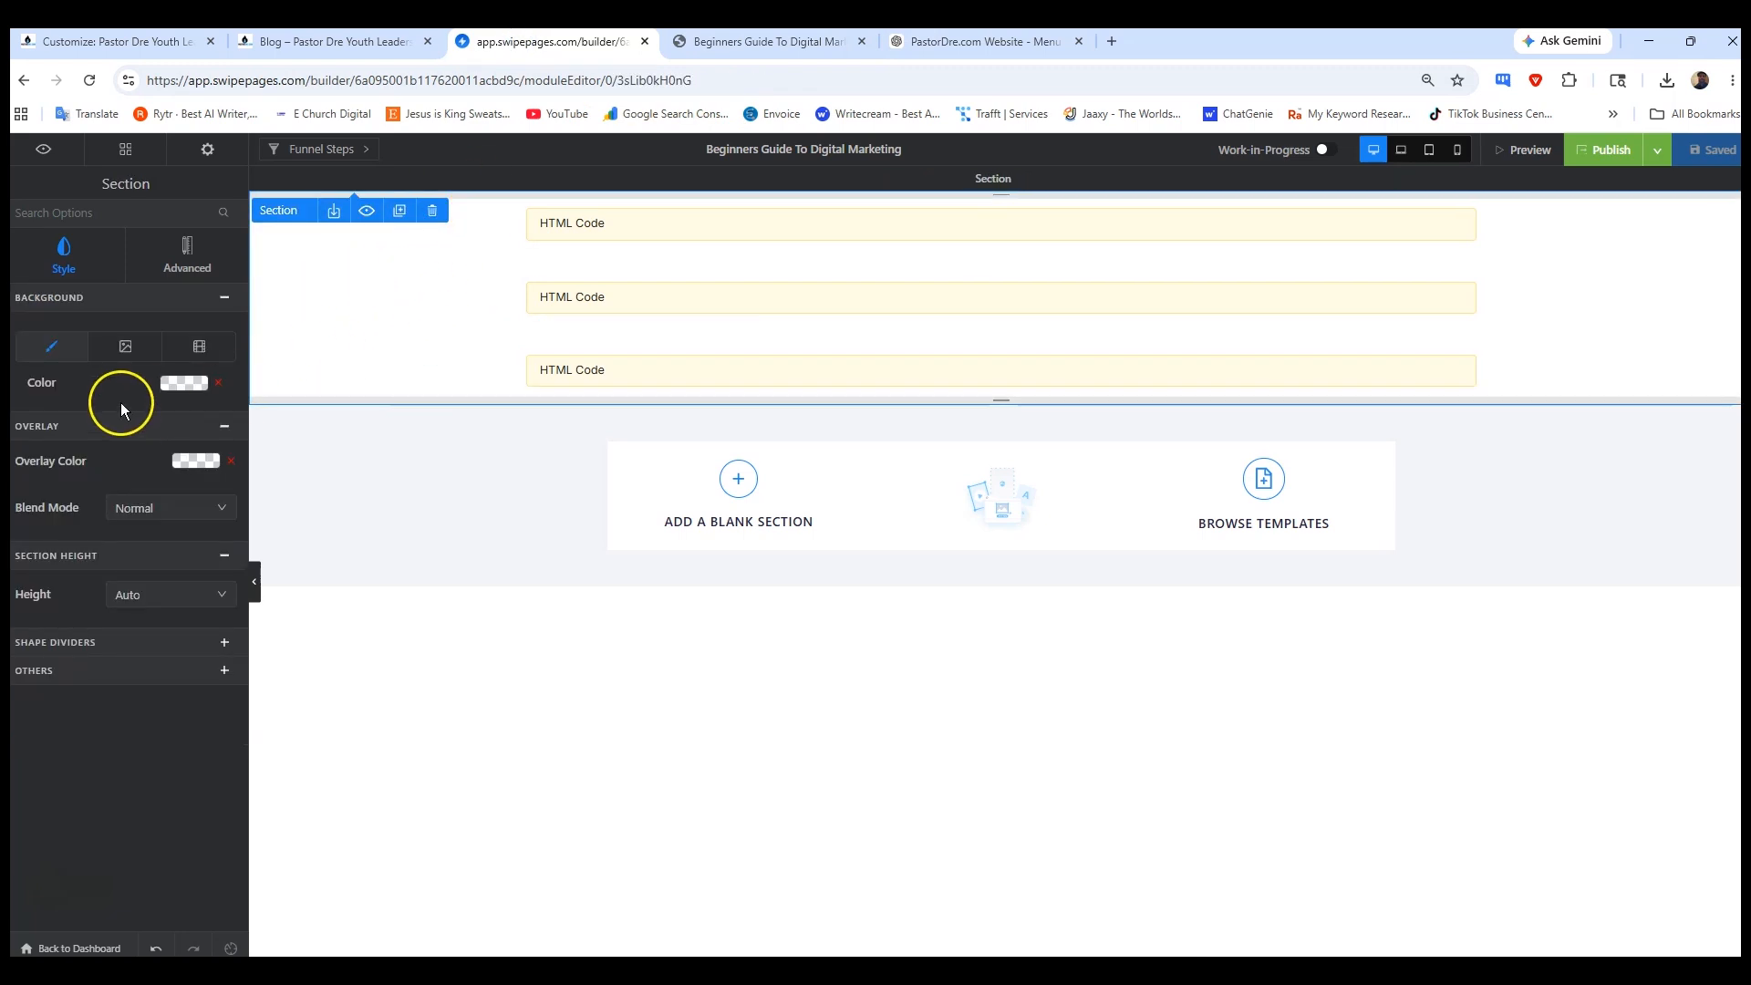
pyautogui.click(177, 385)
pyautogui.moveTo(75, 564); pyautogui.dragTo(25, 603)
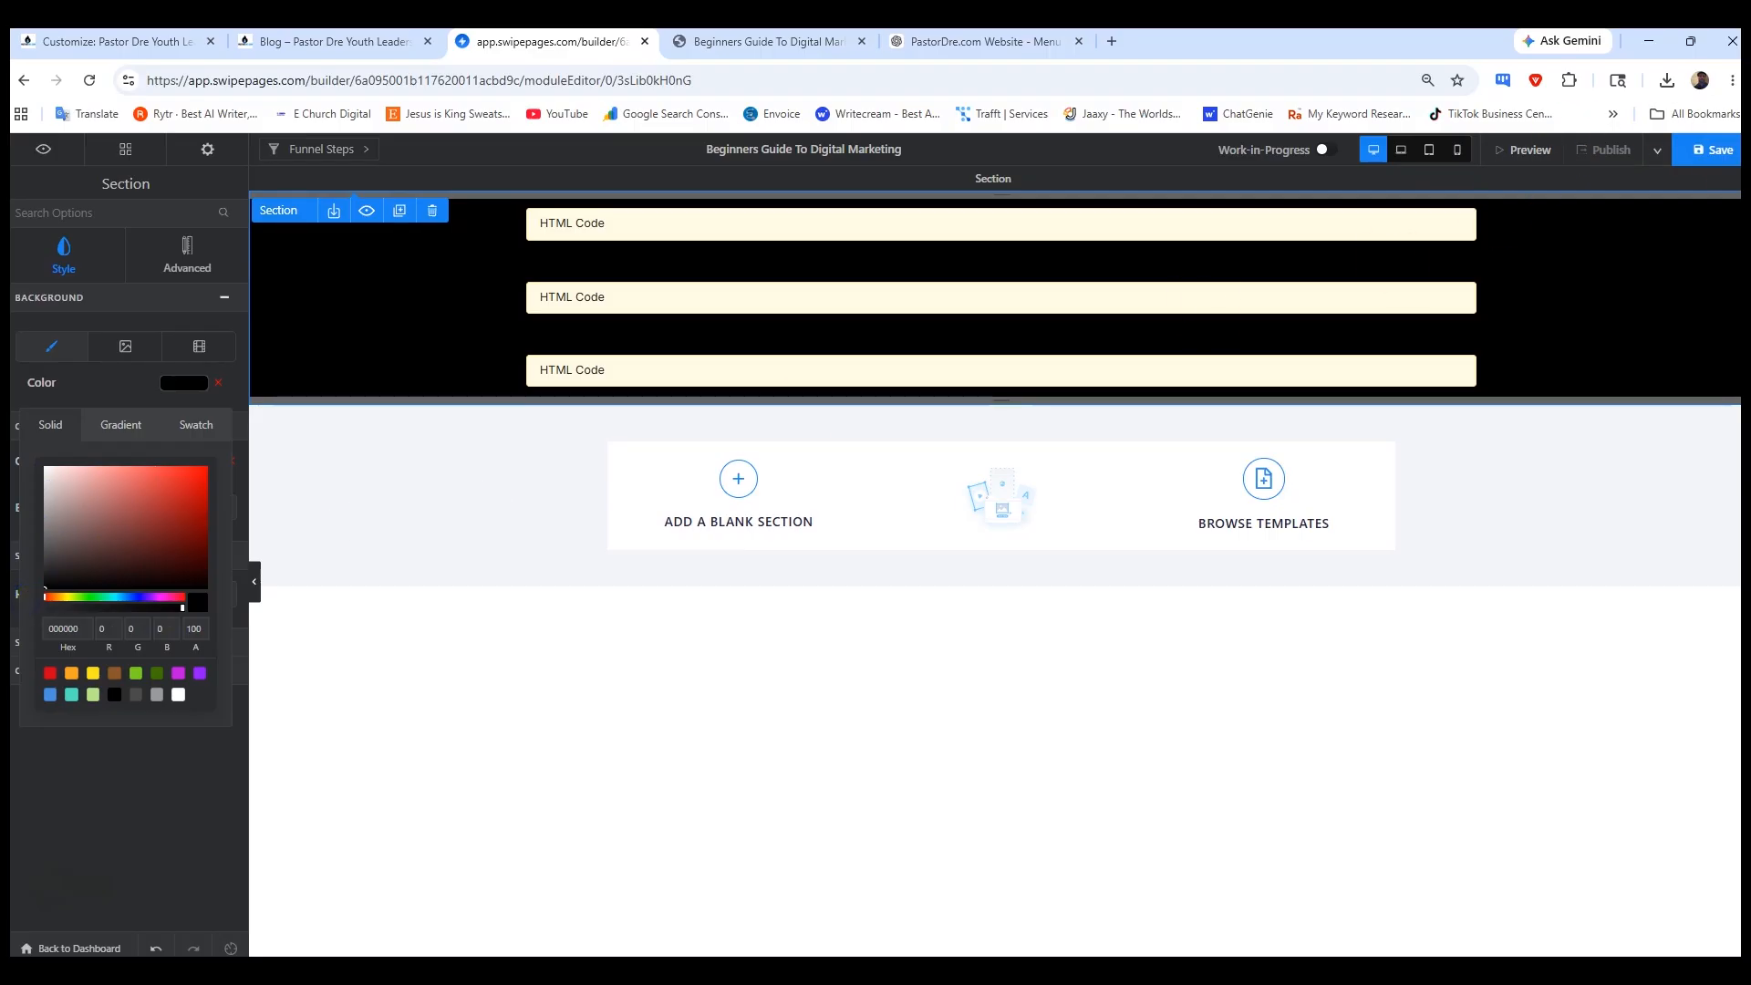
pyautogui.click(1704, 166)
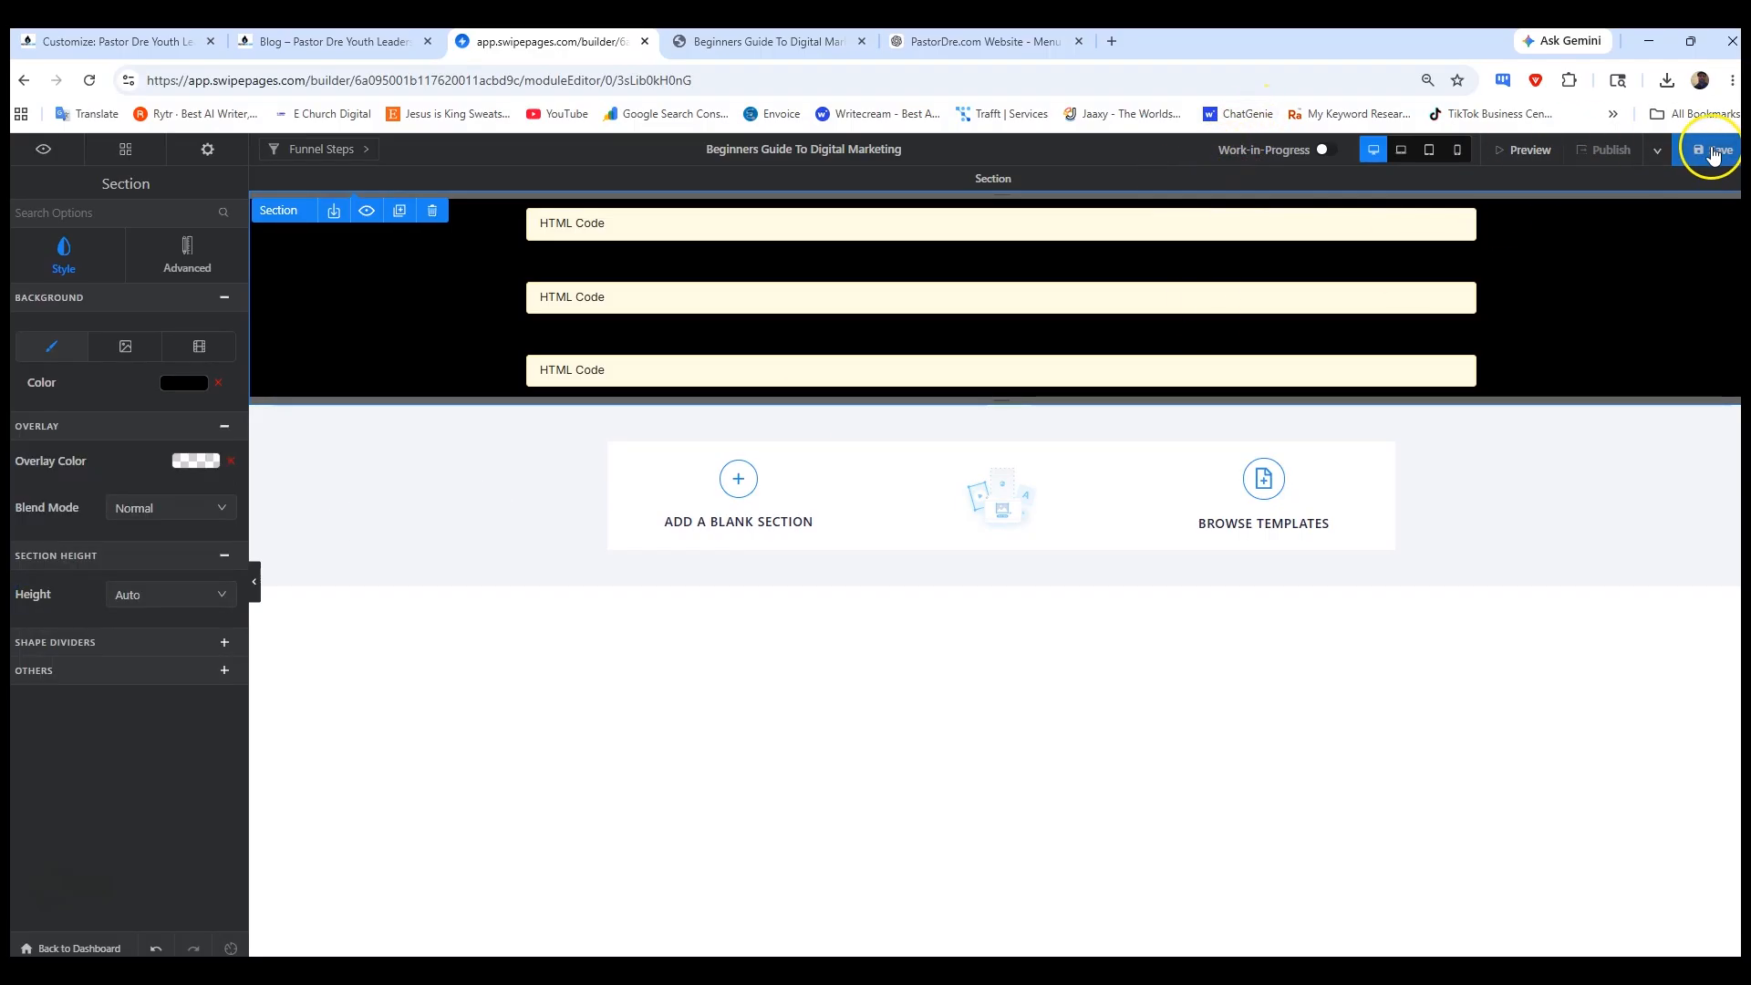
pyautogui.click(1713, 155)
pyautogui.click(1605, 151)
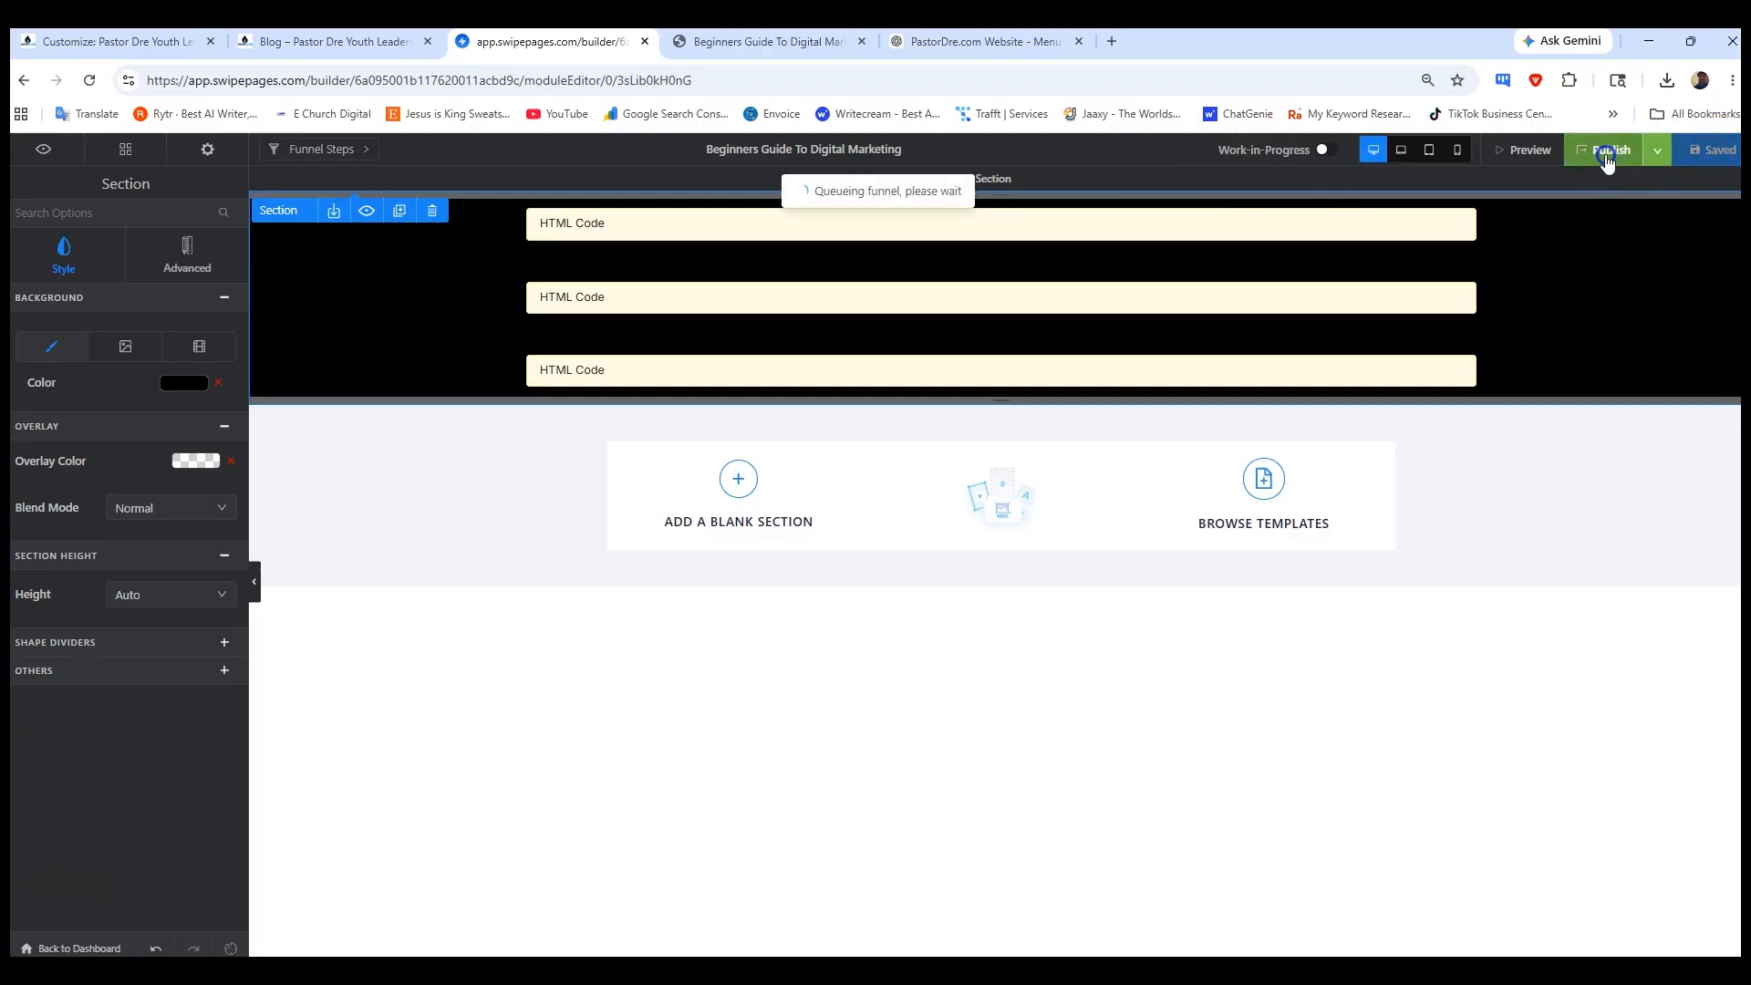
# - Reload the live landing page and examine how the section background looks around the hero and "What You'll Learn" content
pyautogui.click(755, 42)
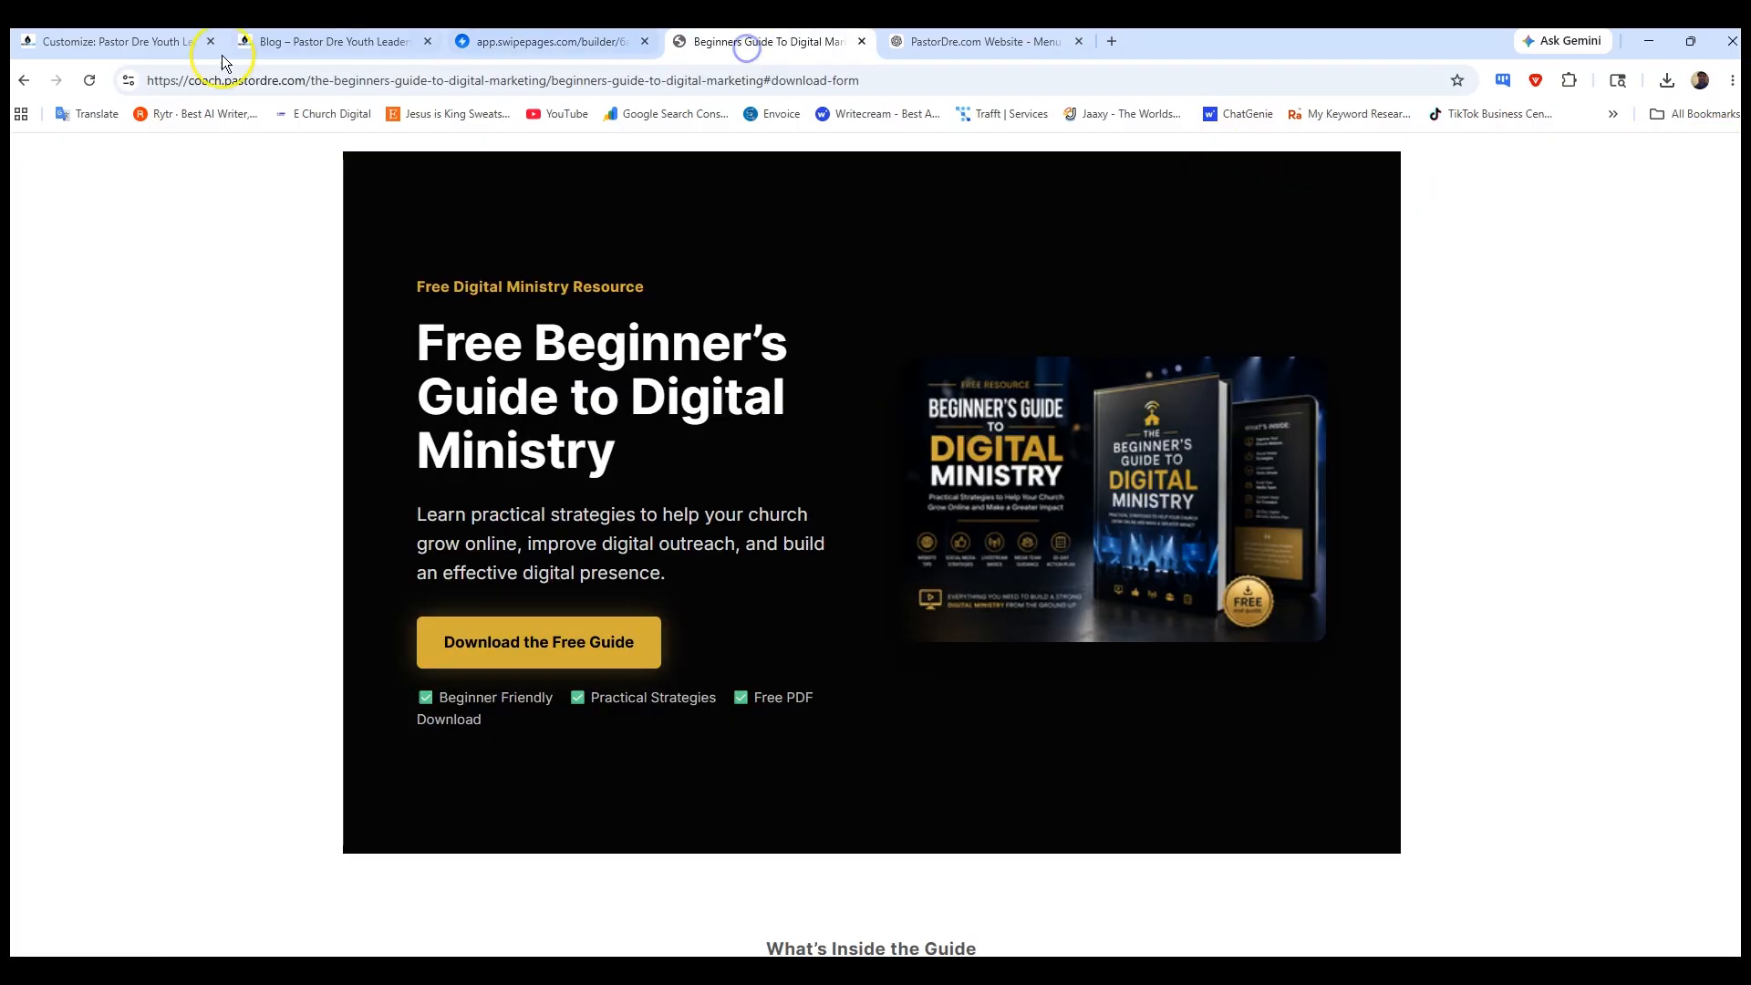
pyautogui.click(91, 79)
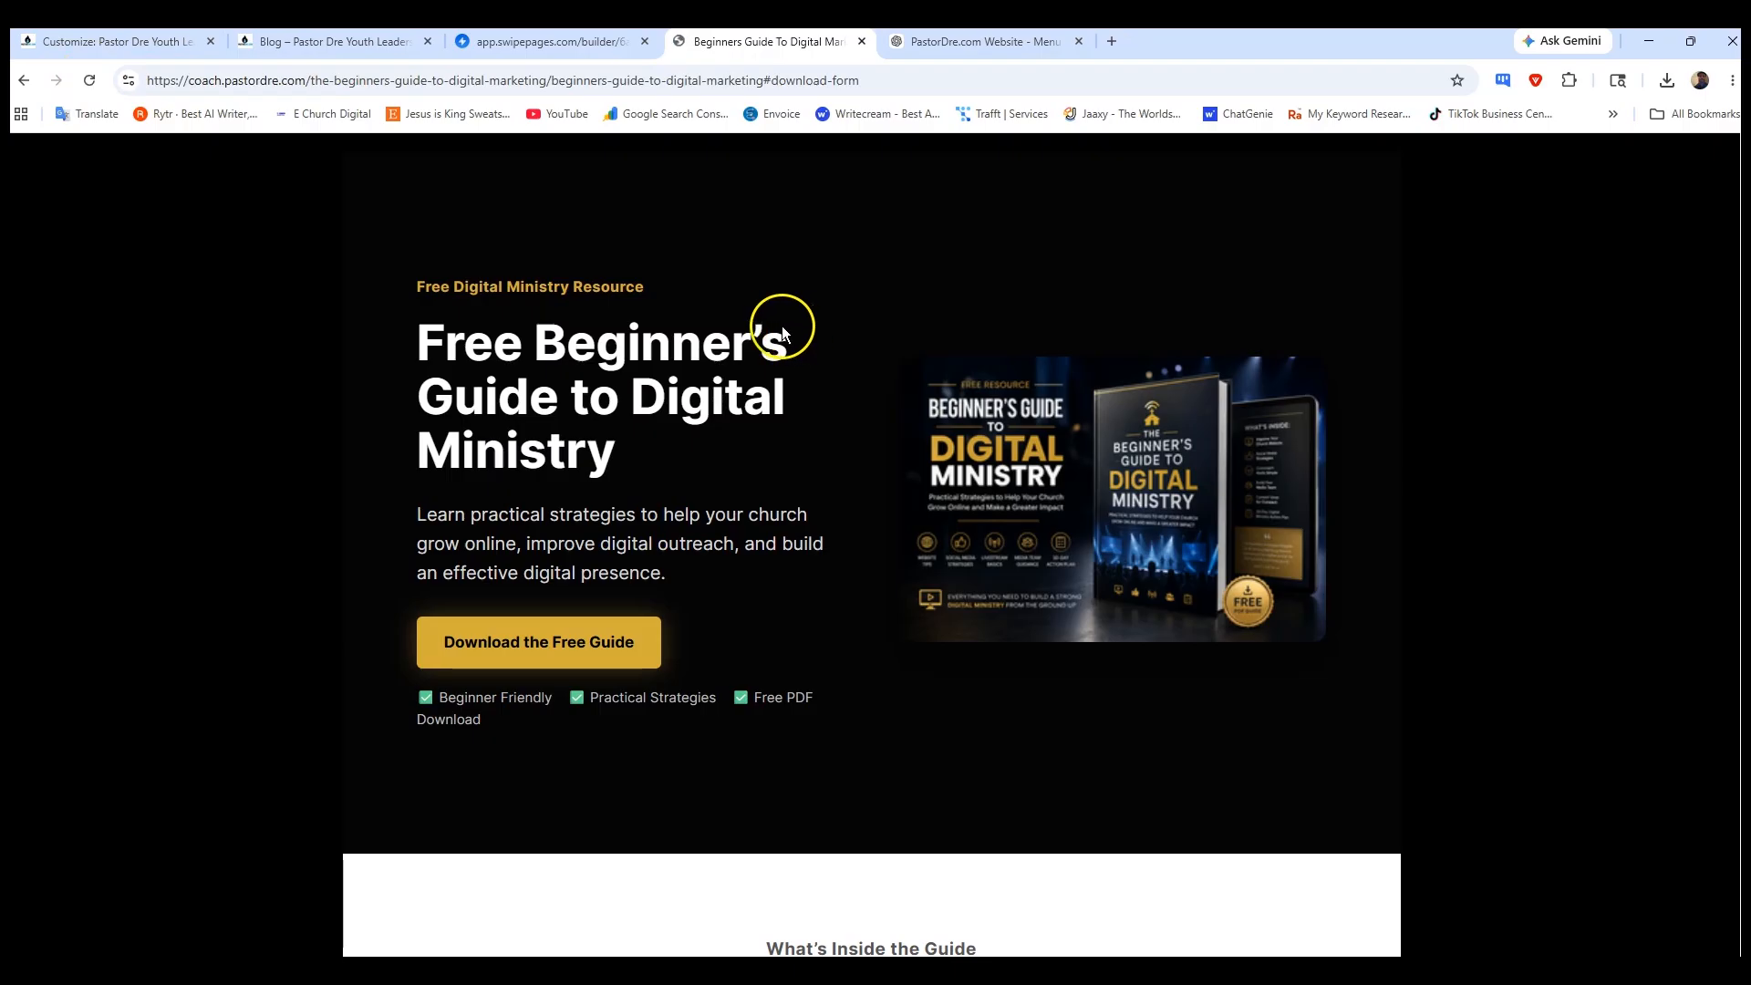
pyautogui.scroll(-7, 873, 414)
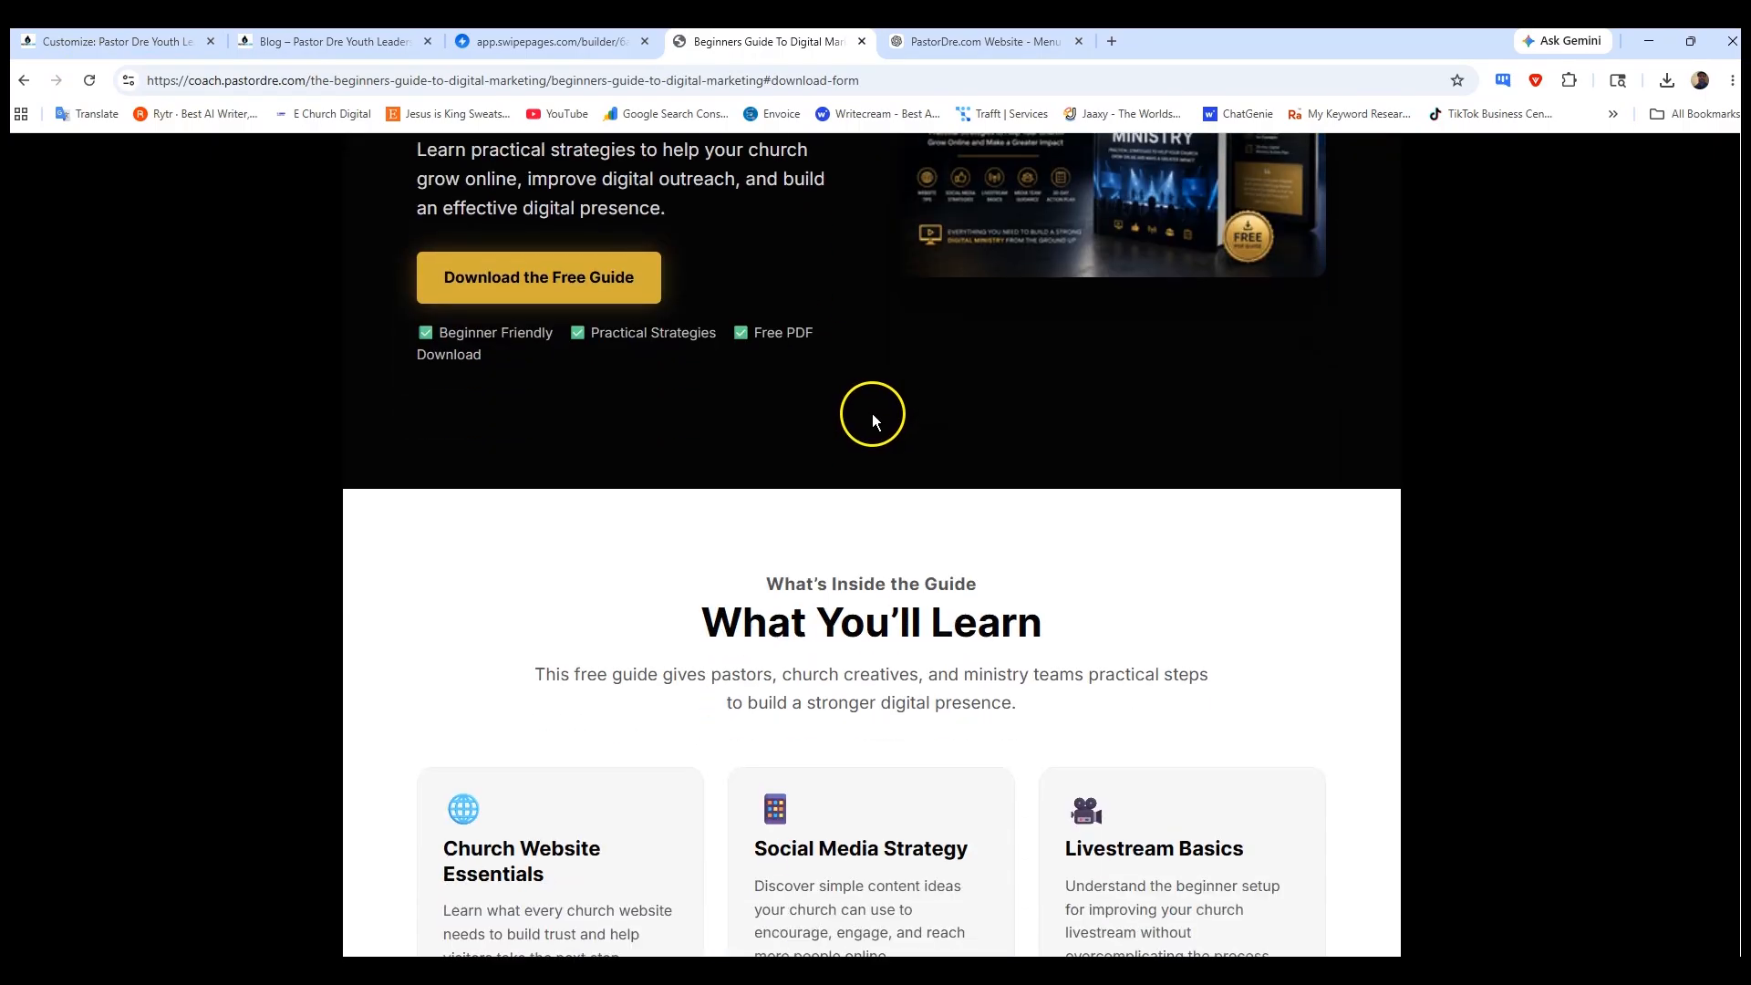
pyautogui.scroll(-6, 904, 436)
pyautogui.scroll(-5, 906, 440)
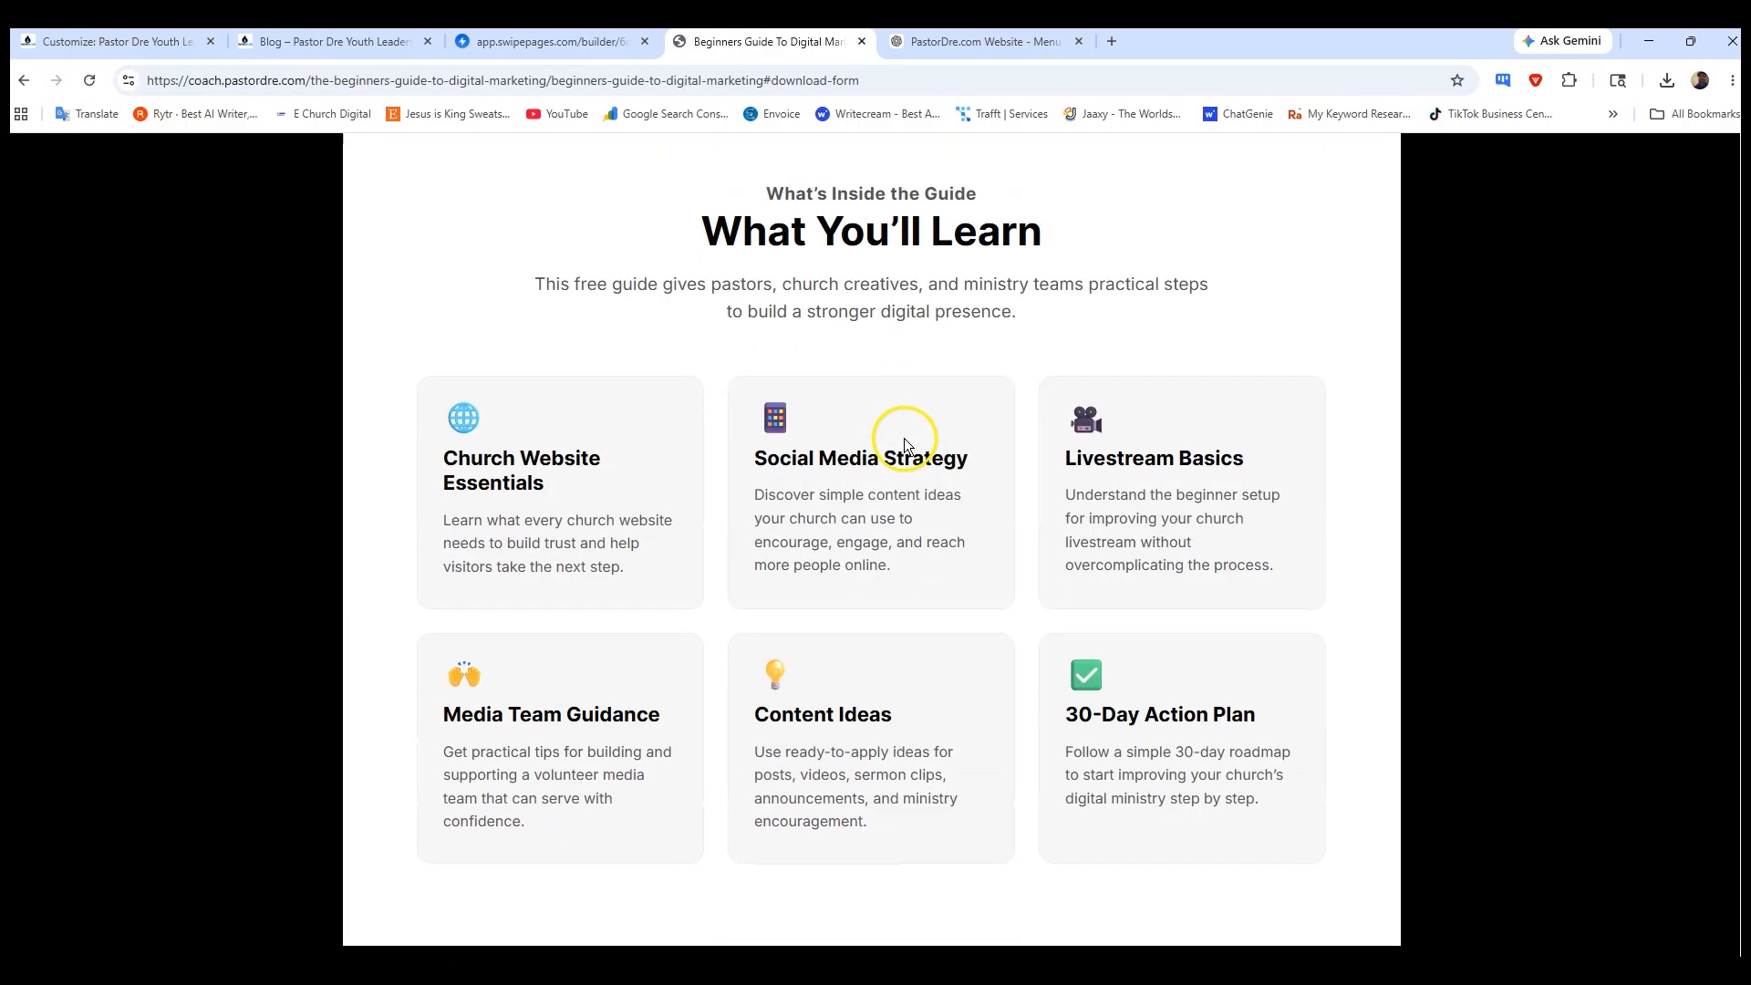
pyautogui.scroll(10, 907, 446)
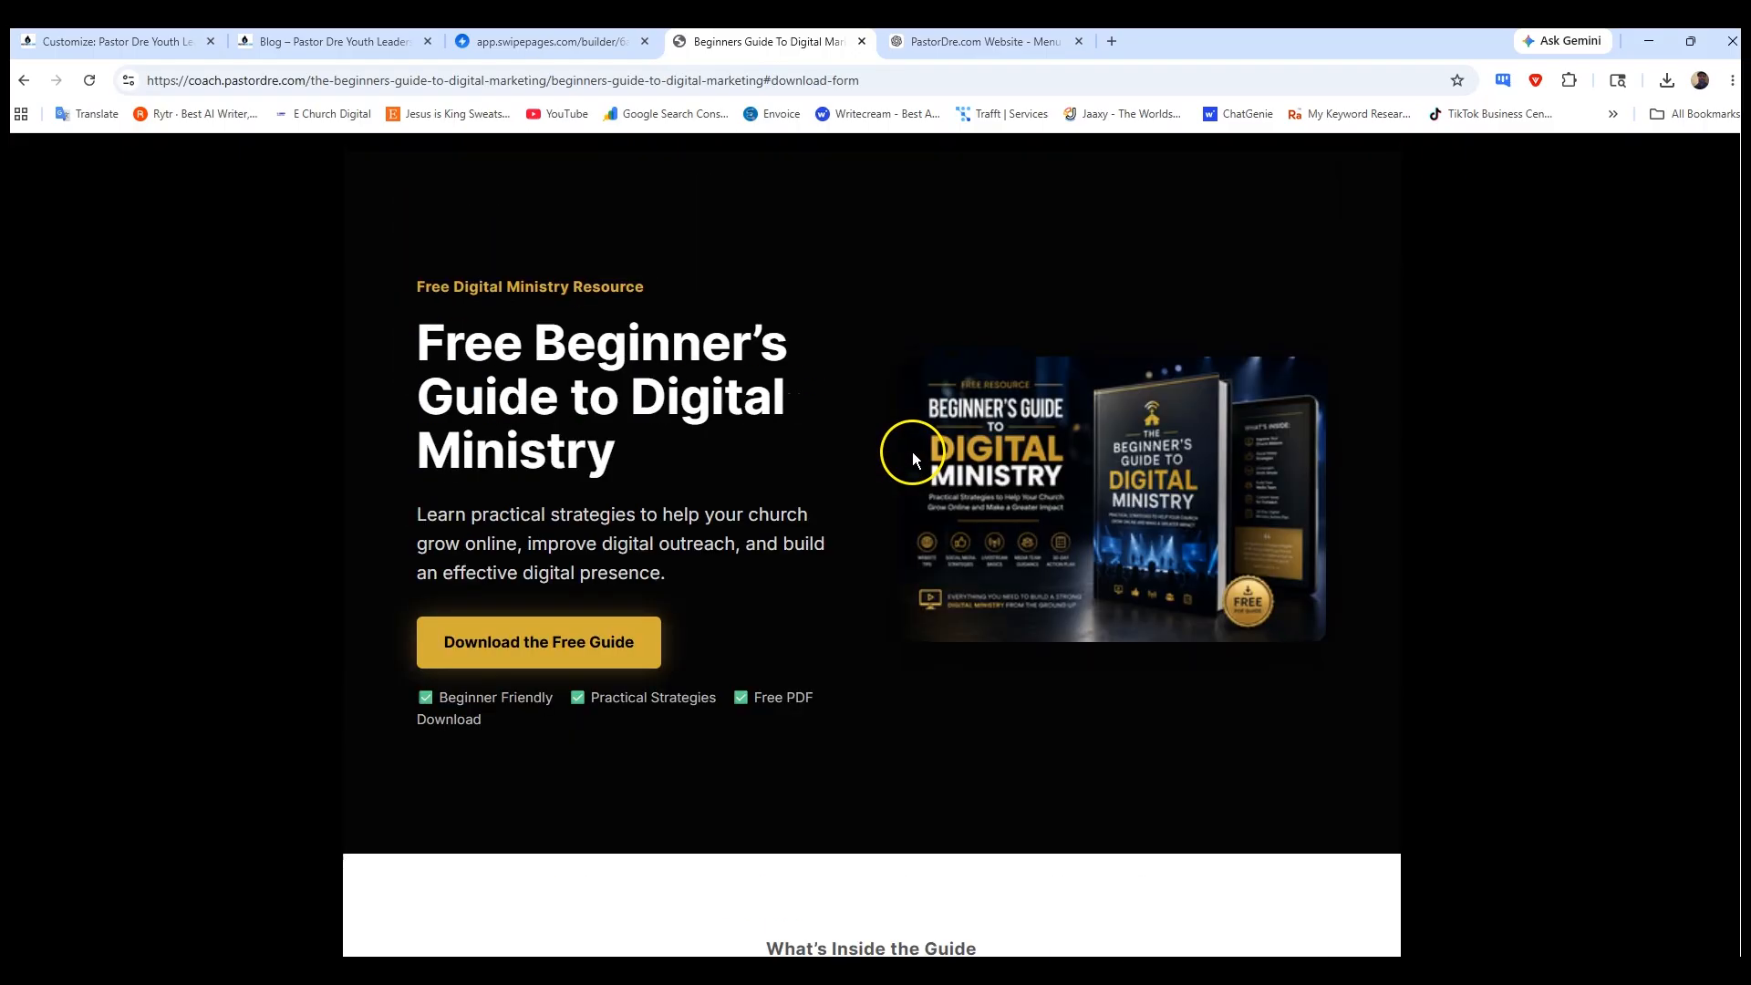
# - Set the background color of the section holding the HTML Code blocks in Swipe Pages to light gray EAEAEA at 49 opacity, then save and publish
pyautogui.click(553, 41)
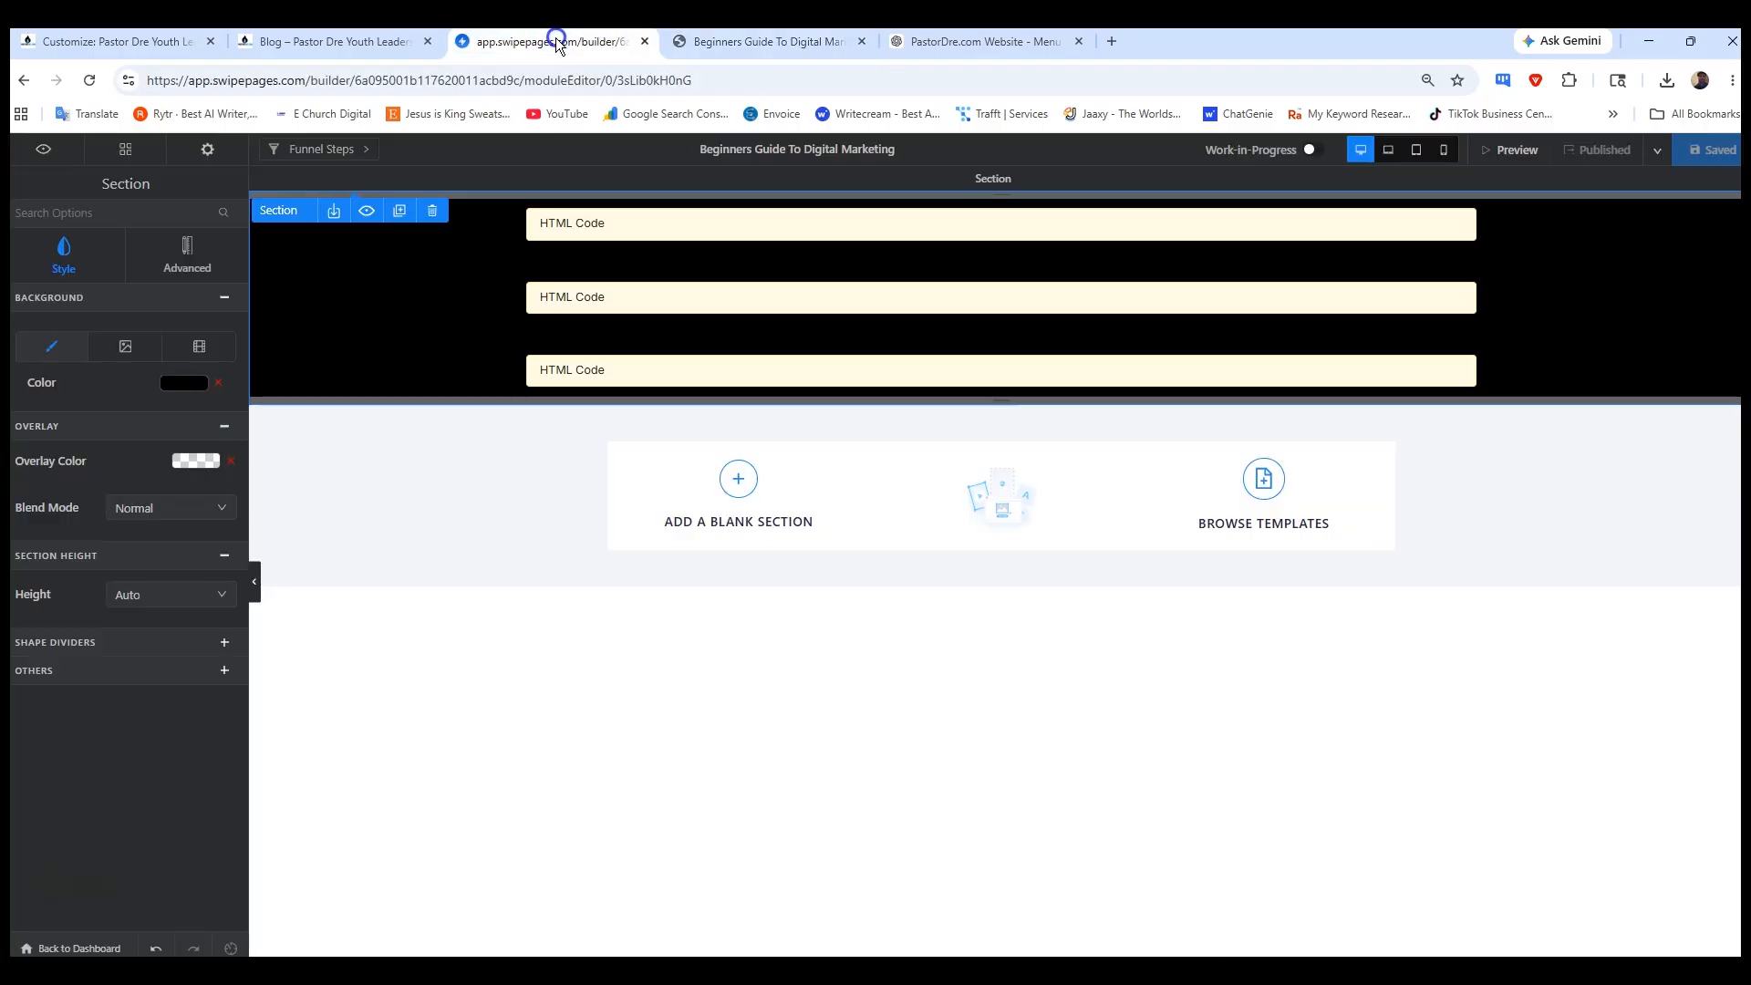
pyautogui.click(187, 383)
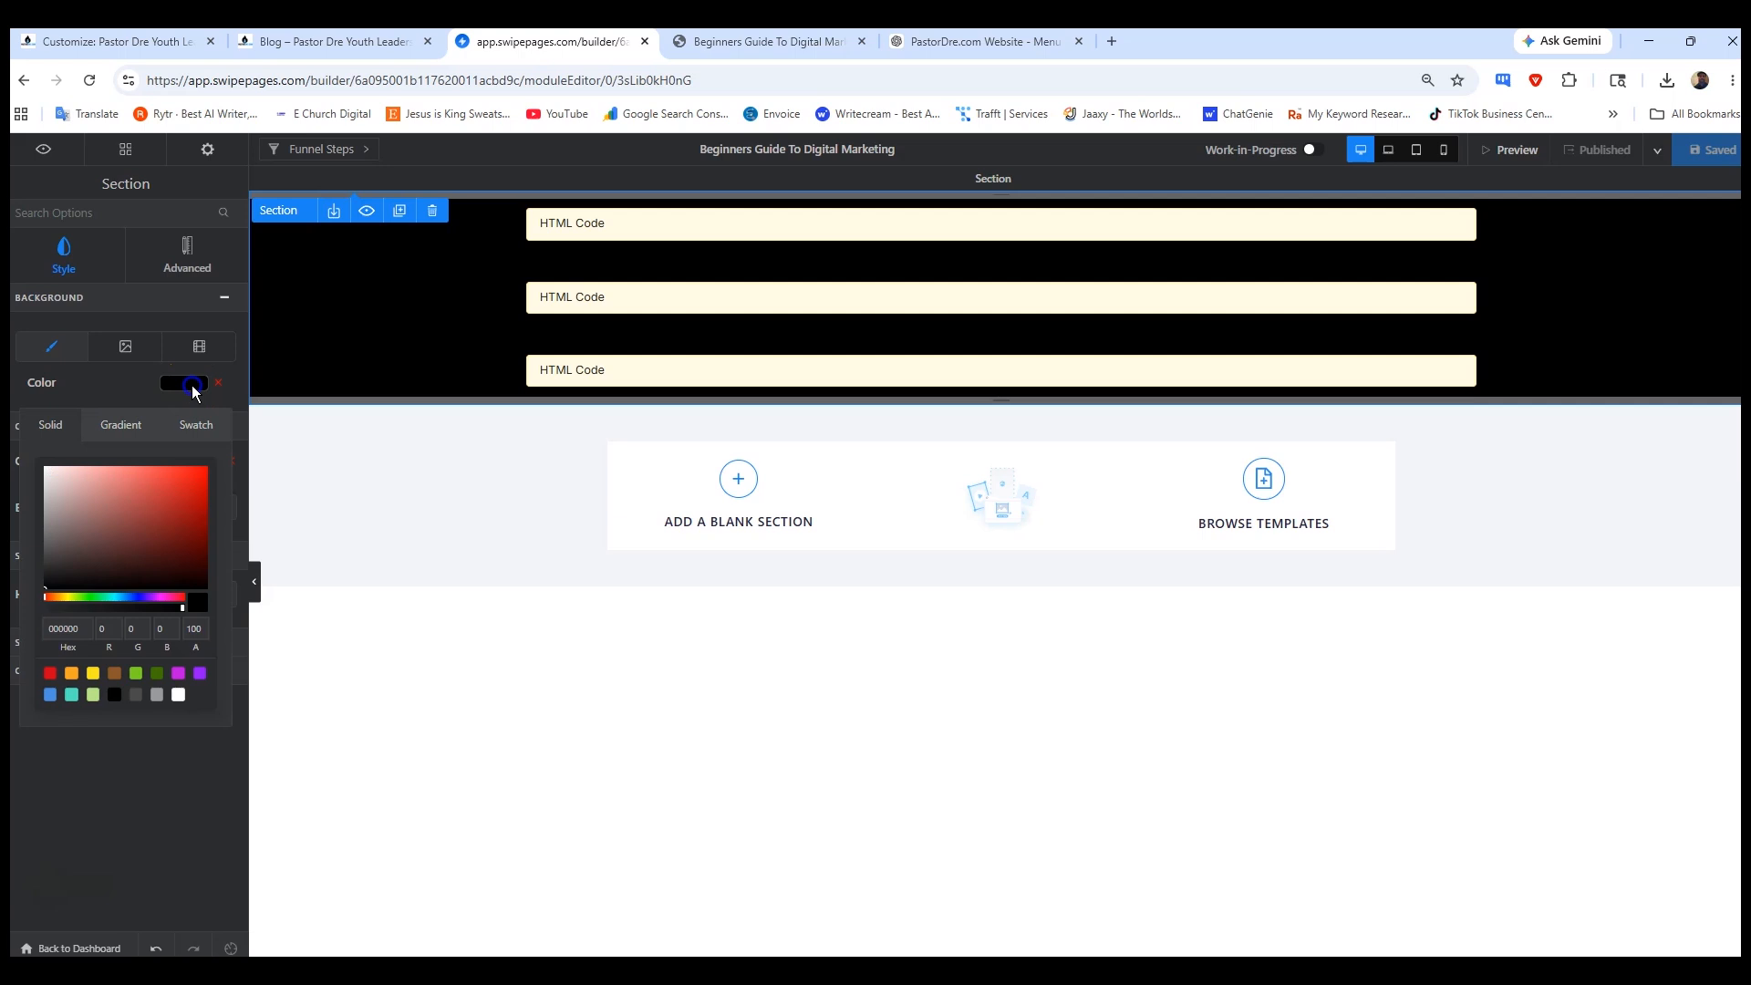
pyautogui.moveTo(63, 554); pyautogui.dragTo(54, 454)
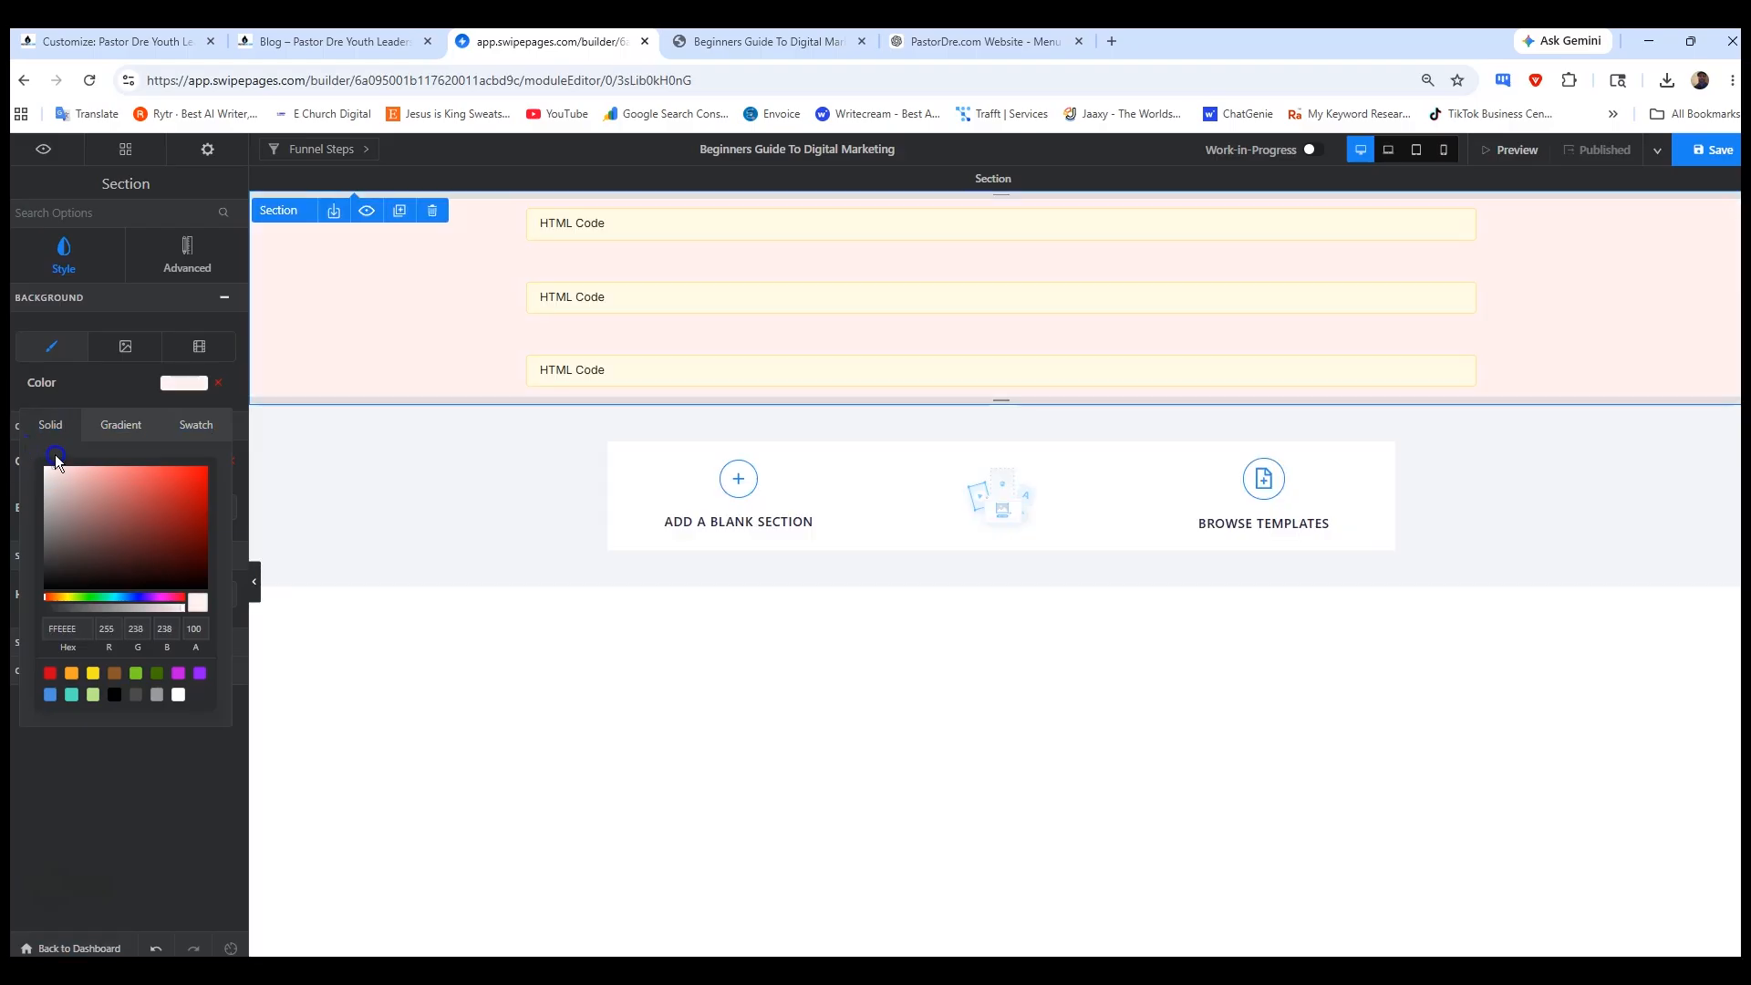
pyautogui.click(32, 470)
pyautogui.click(45, 477)
pyautogui.moveTo(46, 477); pyautogui.dragTo(43, 477)
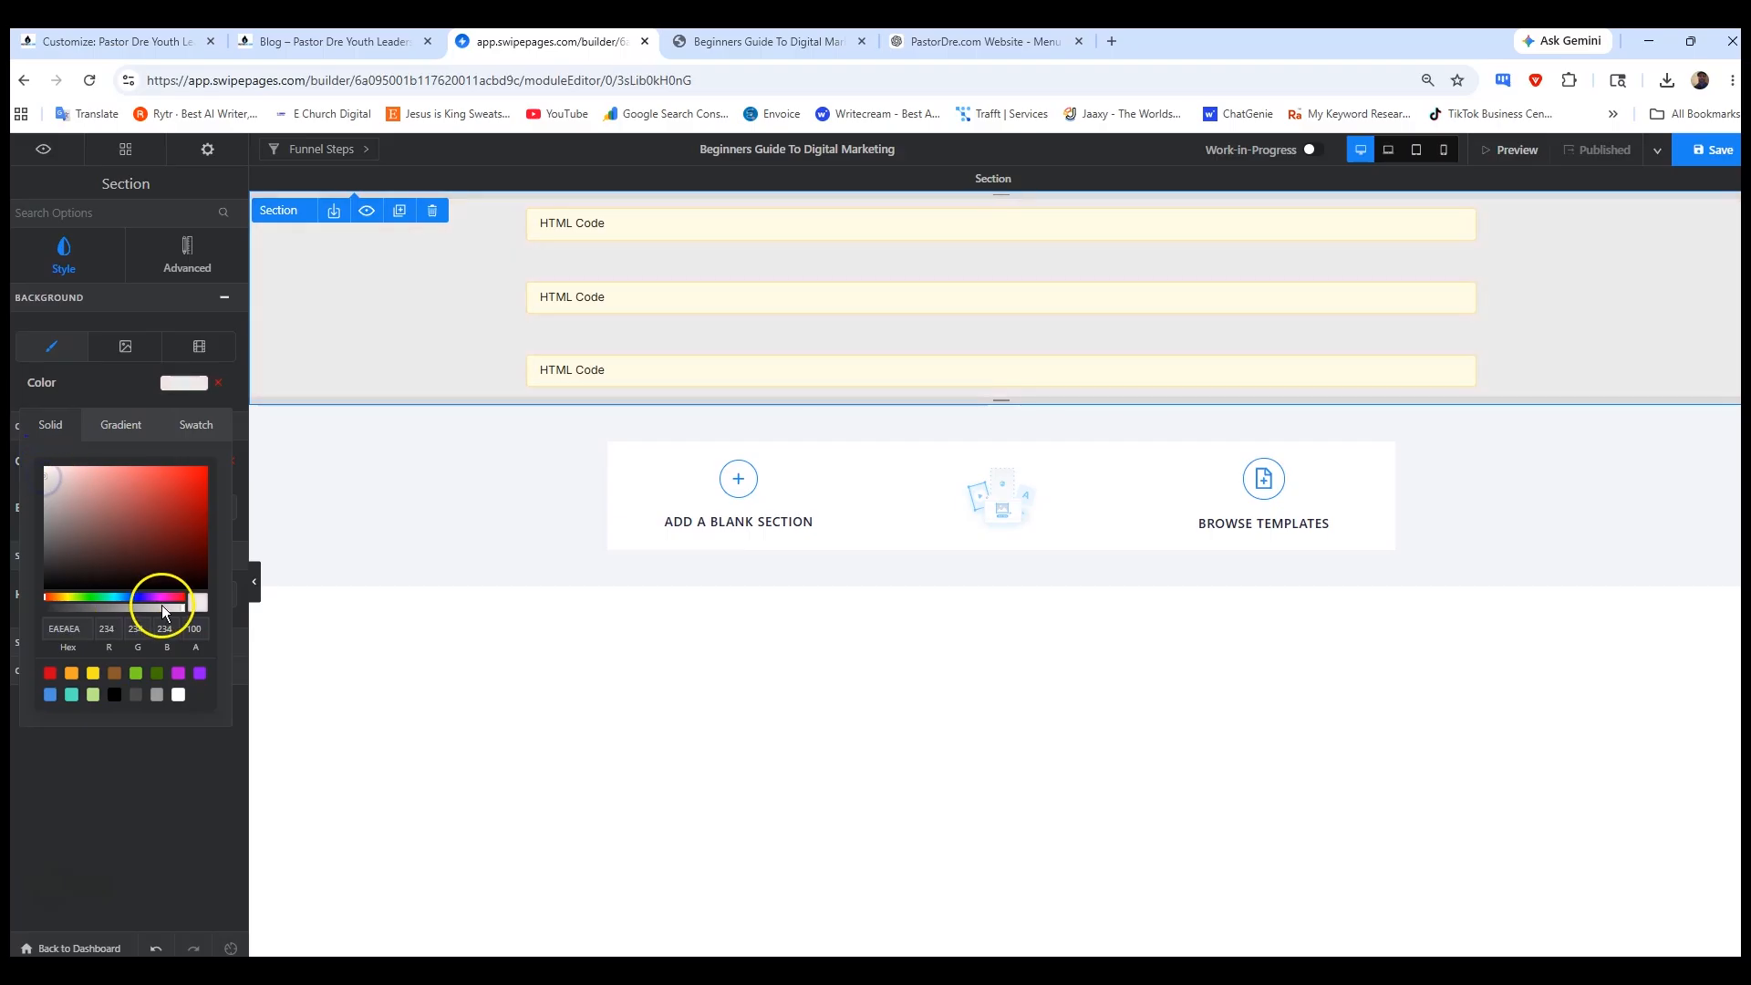
pyautogui.moveTo(183, 606); pyautogui.dragTo(112, 598)
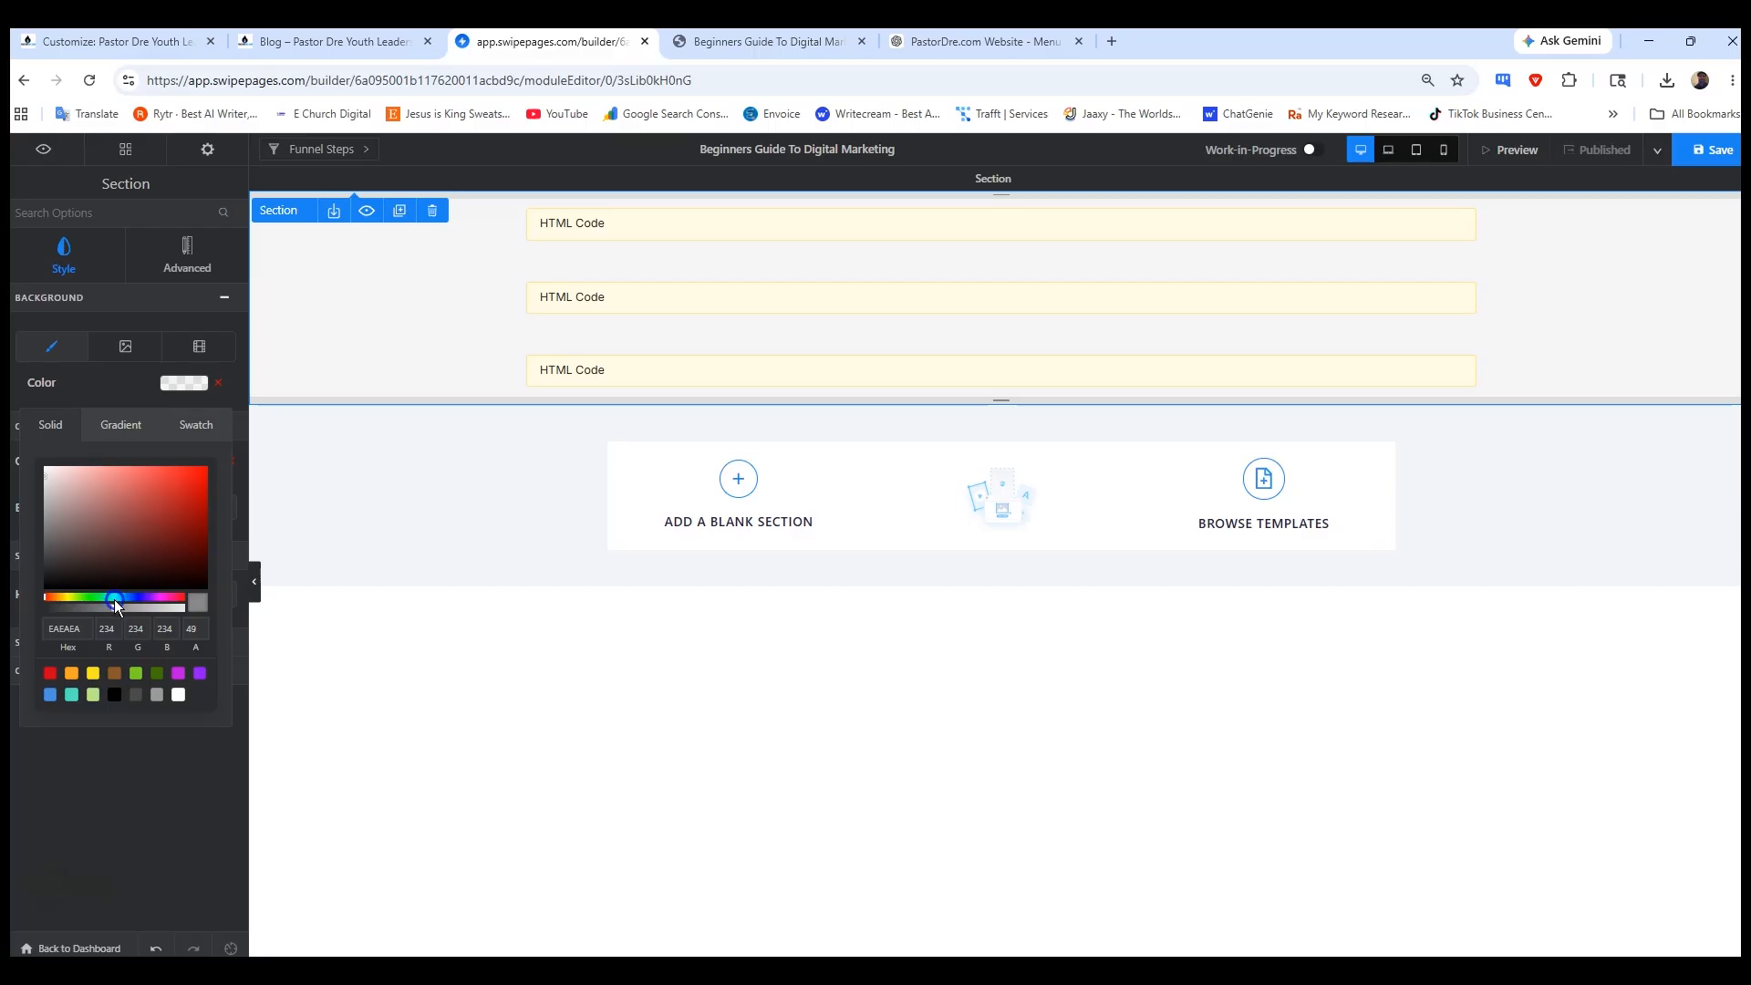
pyautogui.click(1721, 157)
pyautogui.click(1694, 157)
pyautogui.click(1616, 154)
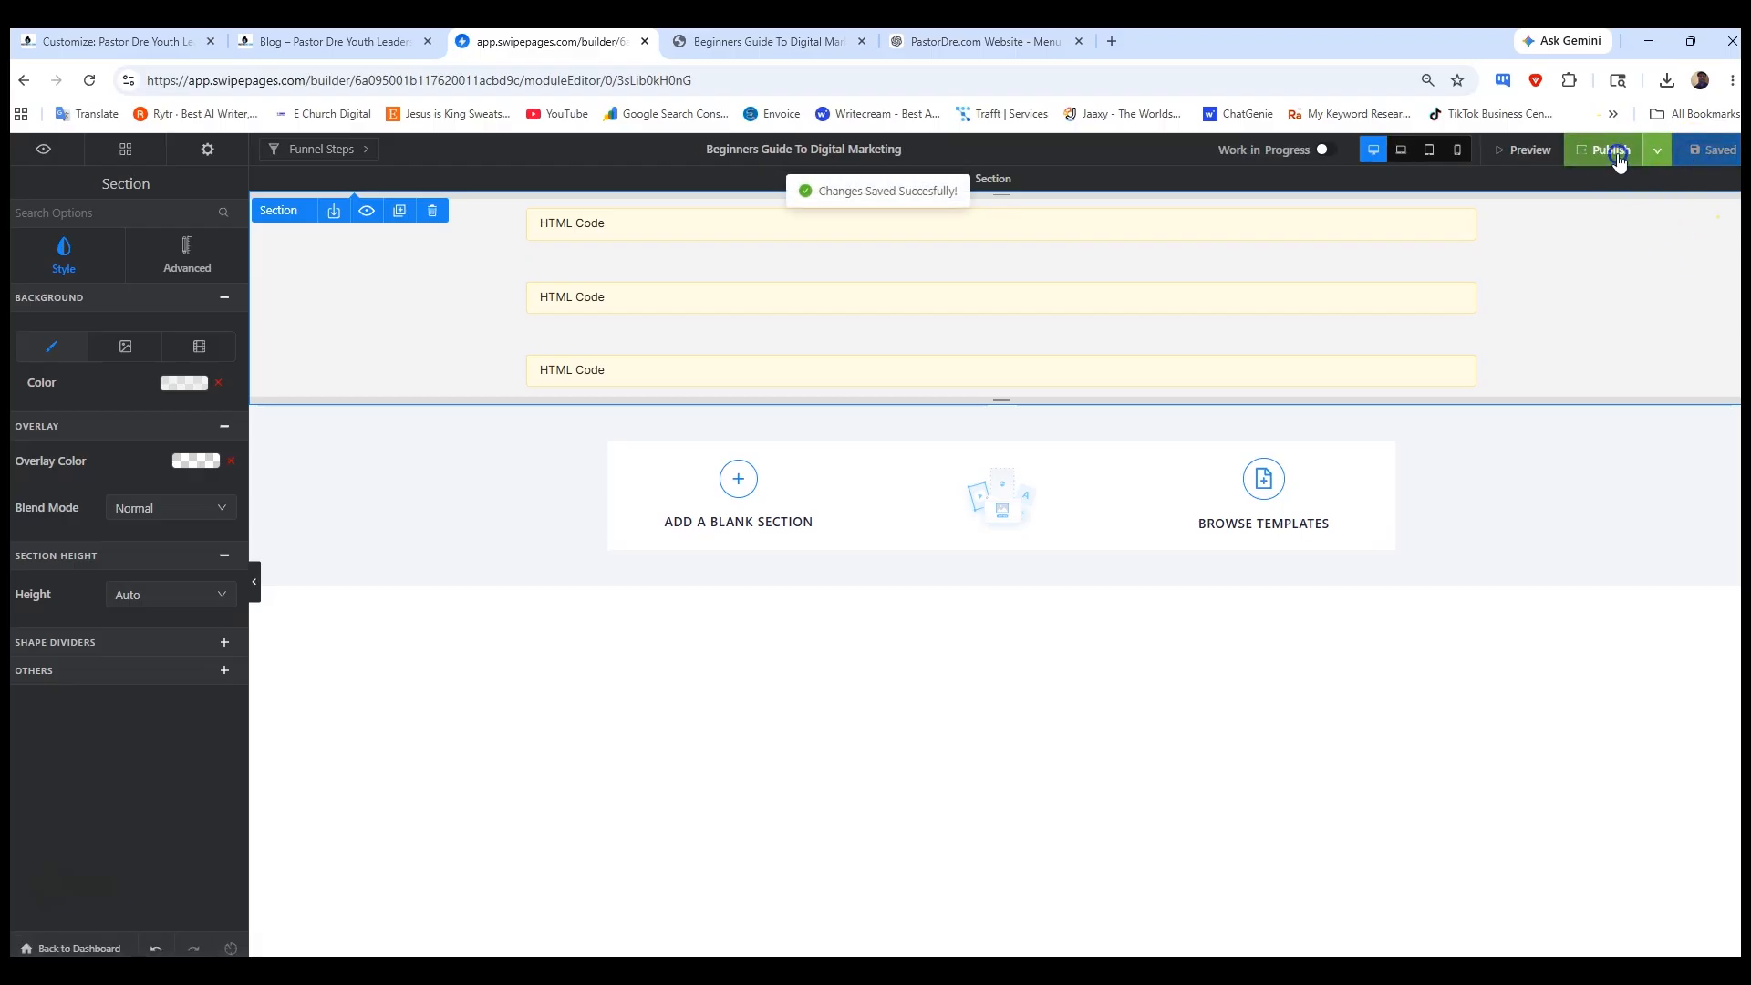
# - Reload the live landing page and examine the section background beside the hero and "What You'll Learn" content
pyautogui.click(765, 42)
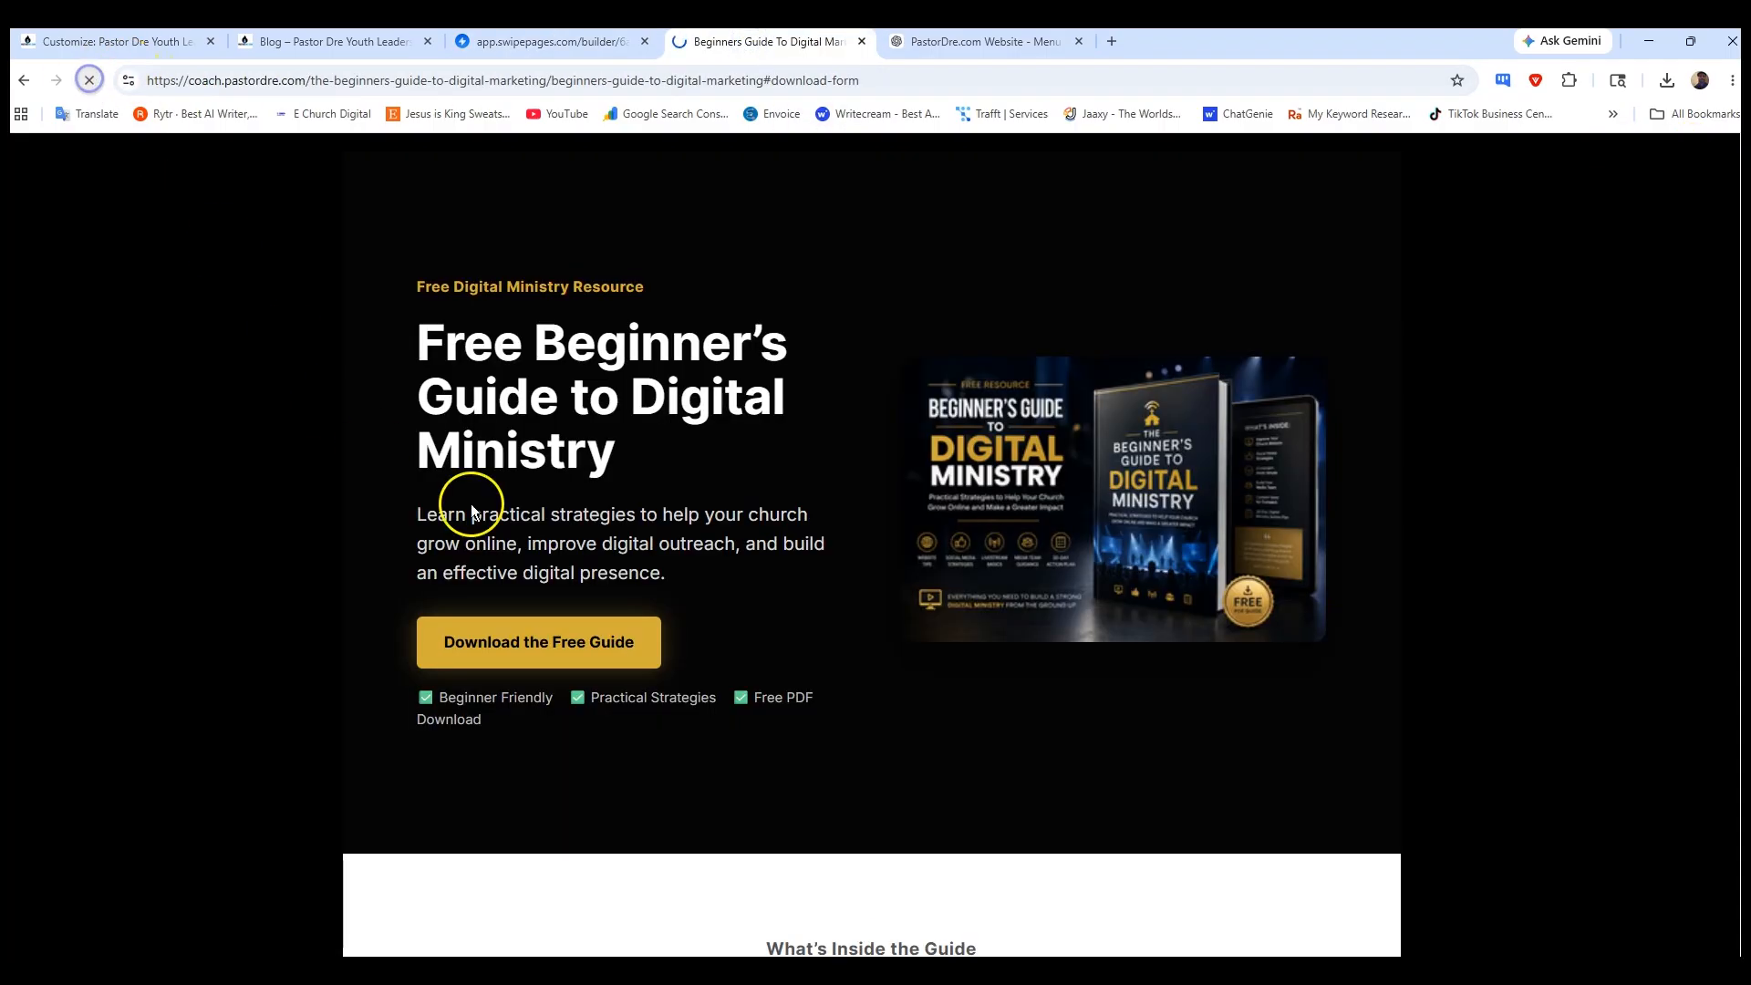
pyautogui.scroll(-5, 829, 551)
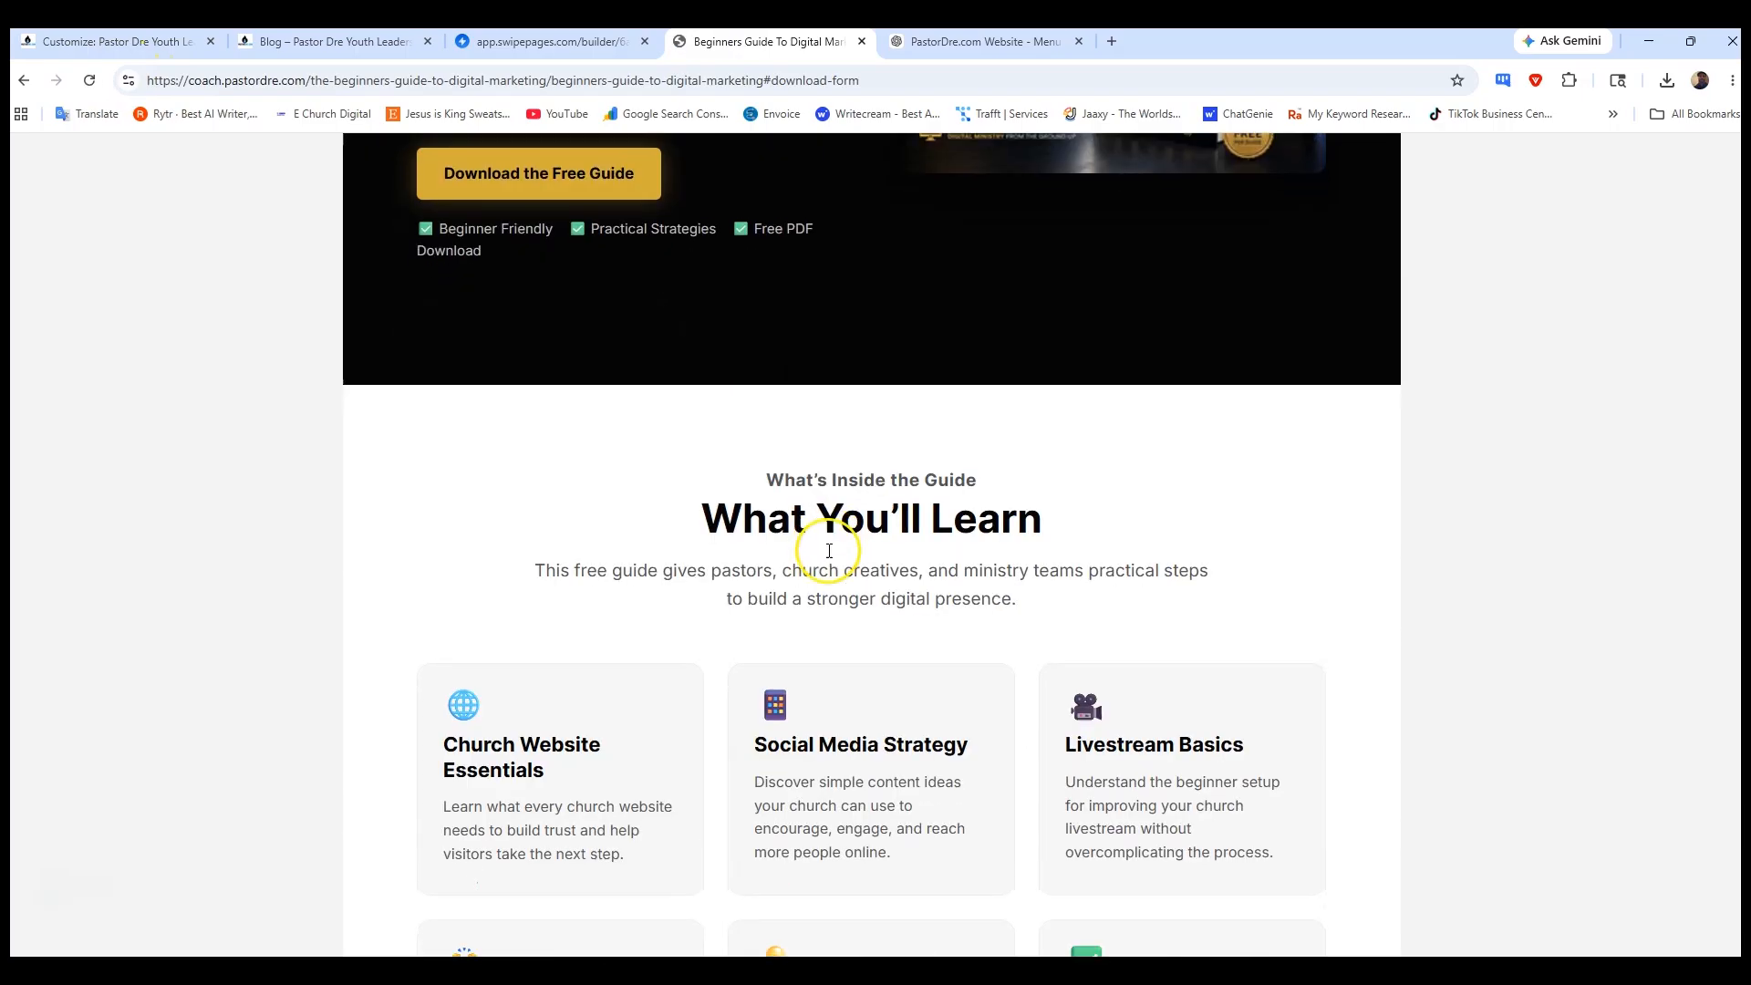
pyautogui.scroll(-2, 829, 551)
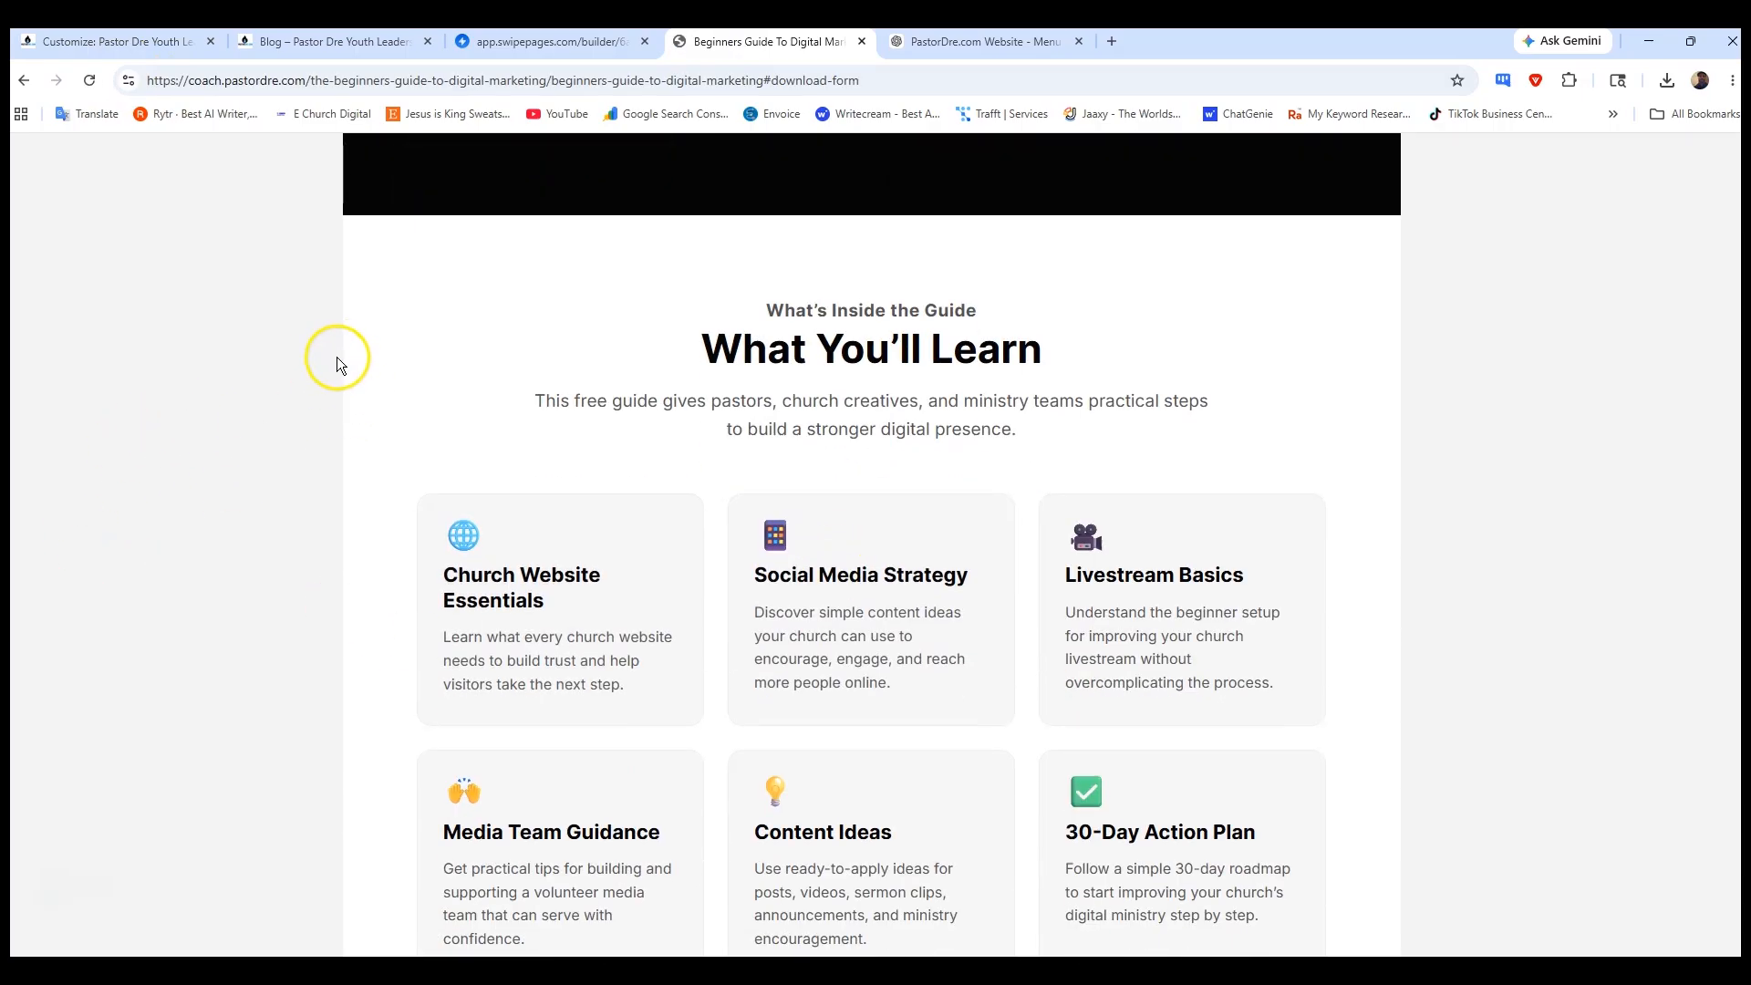
pyautogui.scroll(7, 1370, 457)
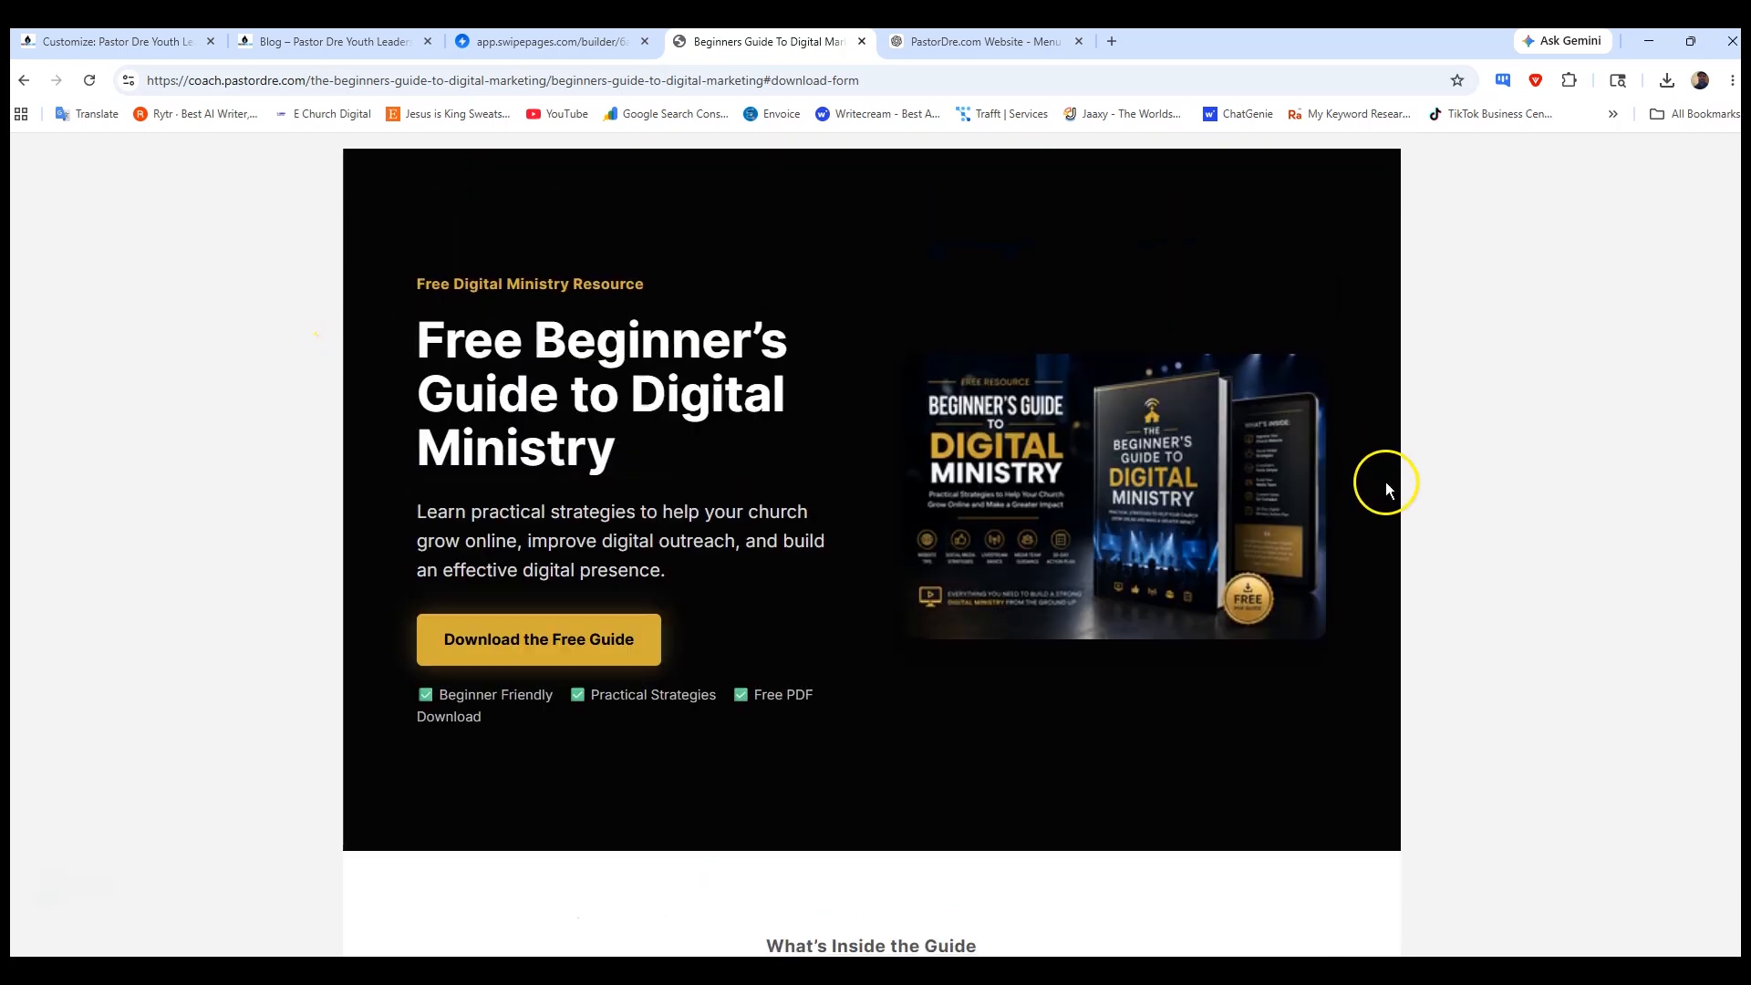
# - Copy the HTML code of "Section 3: Who This Guide Is For" from the ChatGPT conversation
pyautogui.click(973, 41)
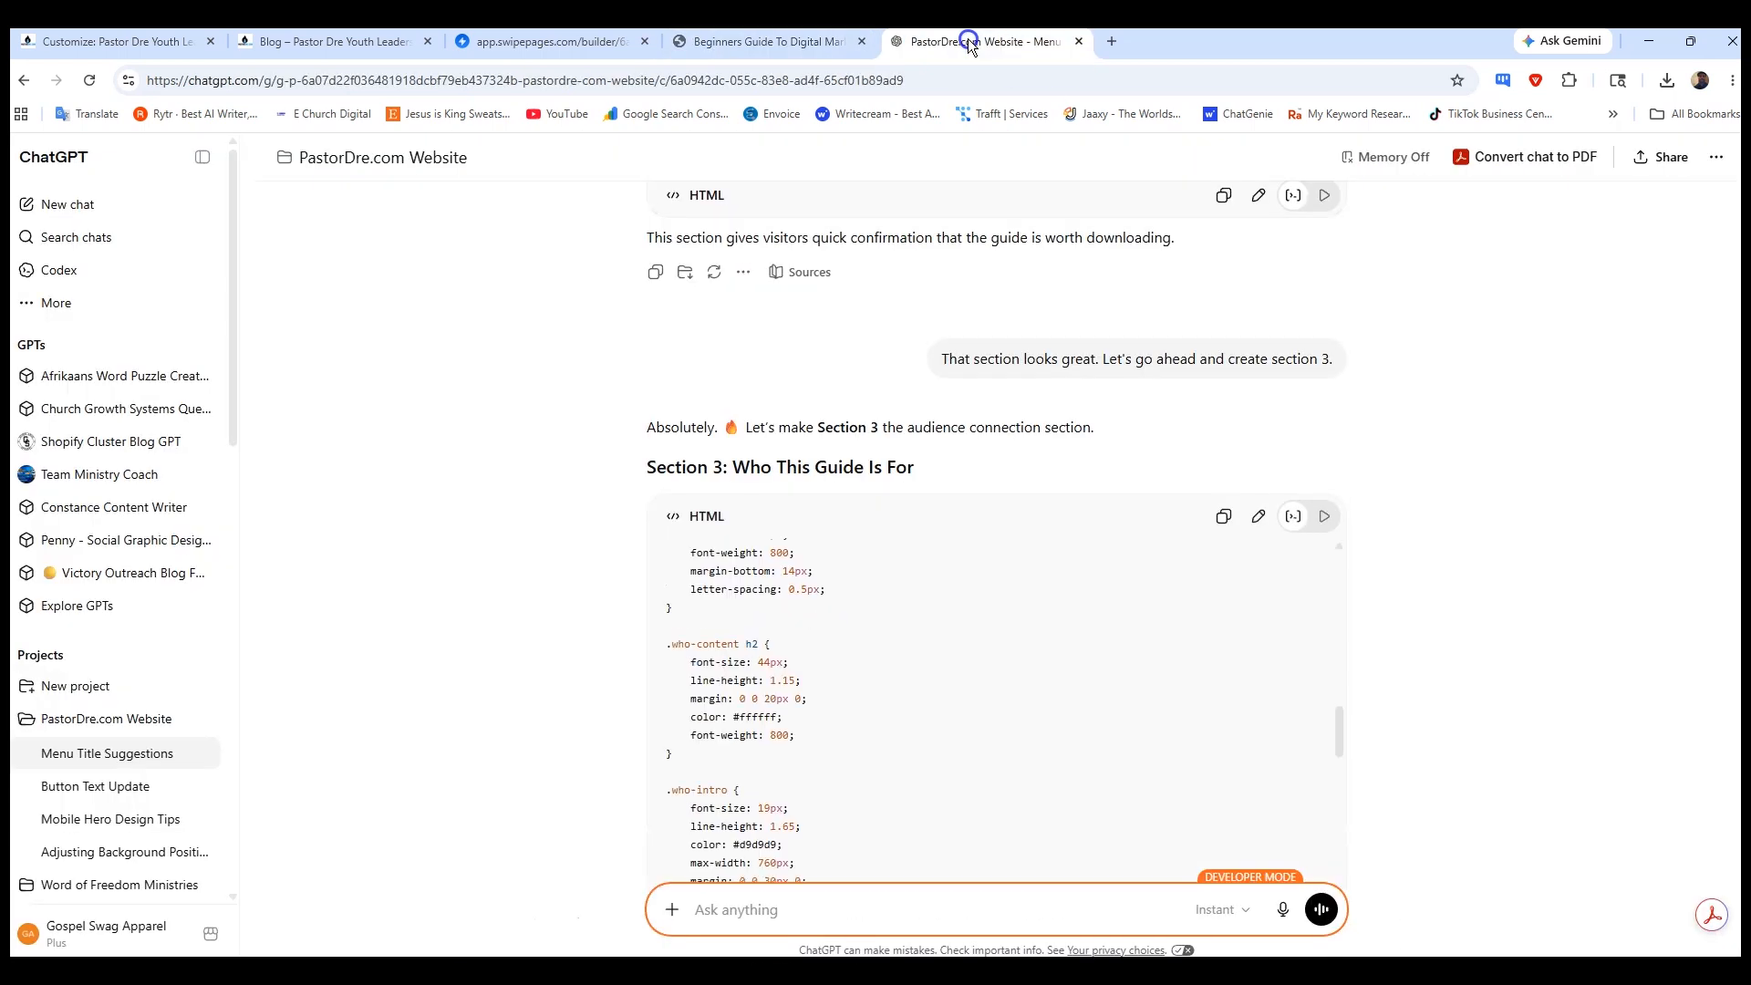
pyautogui.scroll(-3, 921, 456)
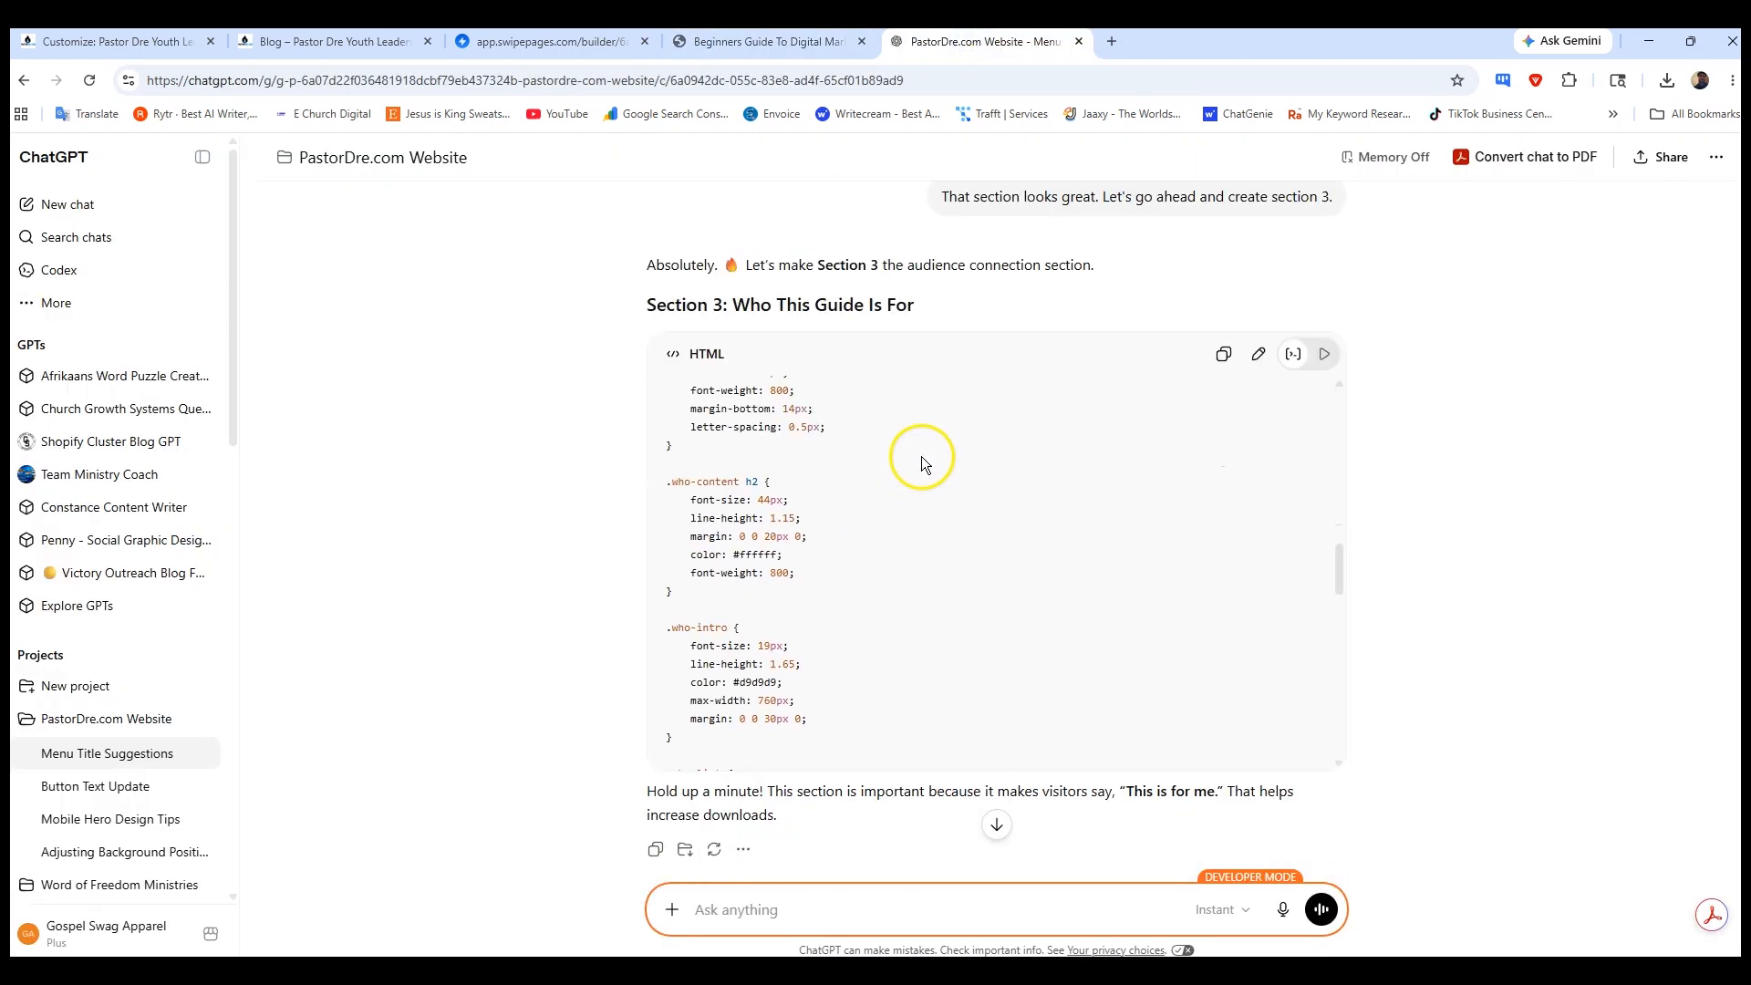
pyautogui.click(1224, 330)
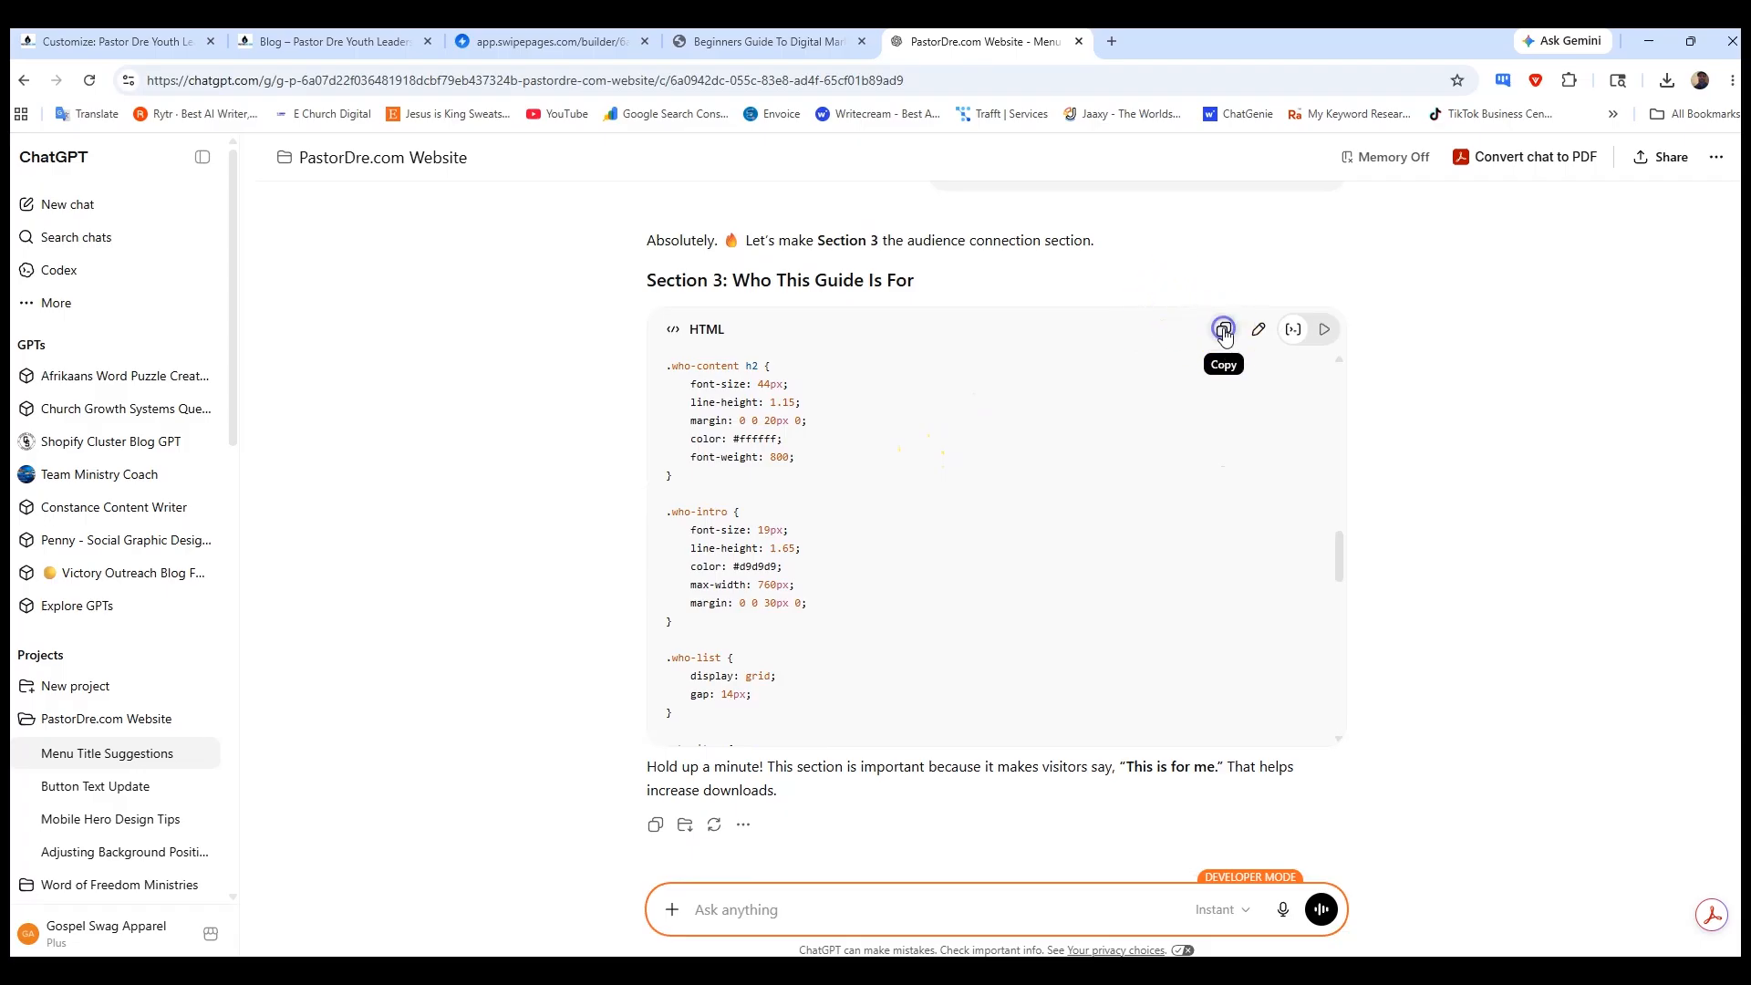
# - Replace the third HTML Code block's content in Swipe Pages with the copied section 3 code, then save and publish
pyautogui.click(523, 42)
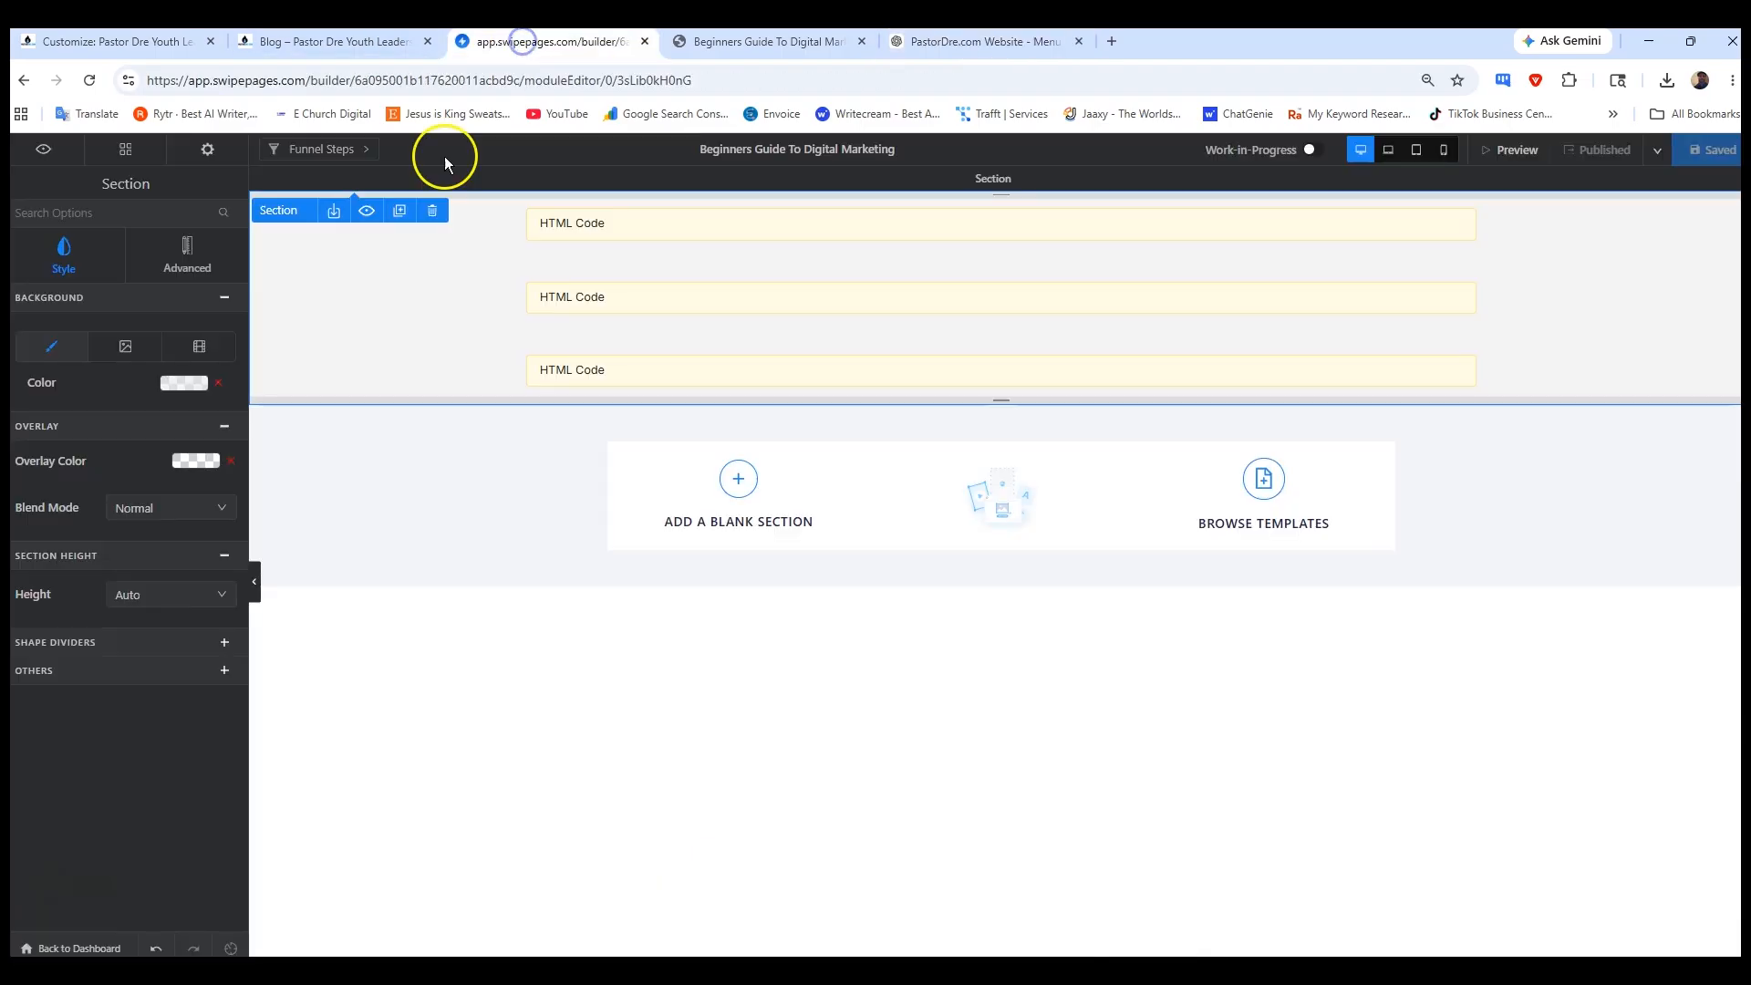
pyautogui.click(575, 372)
pyautogui.click(155, 546)
pyautogui.hotkey('ctrl', 'a')
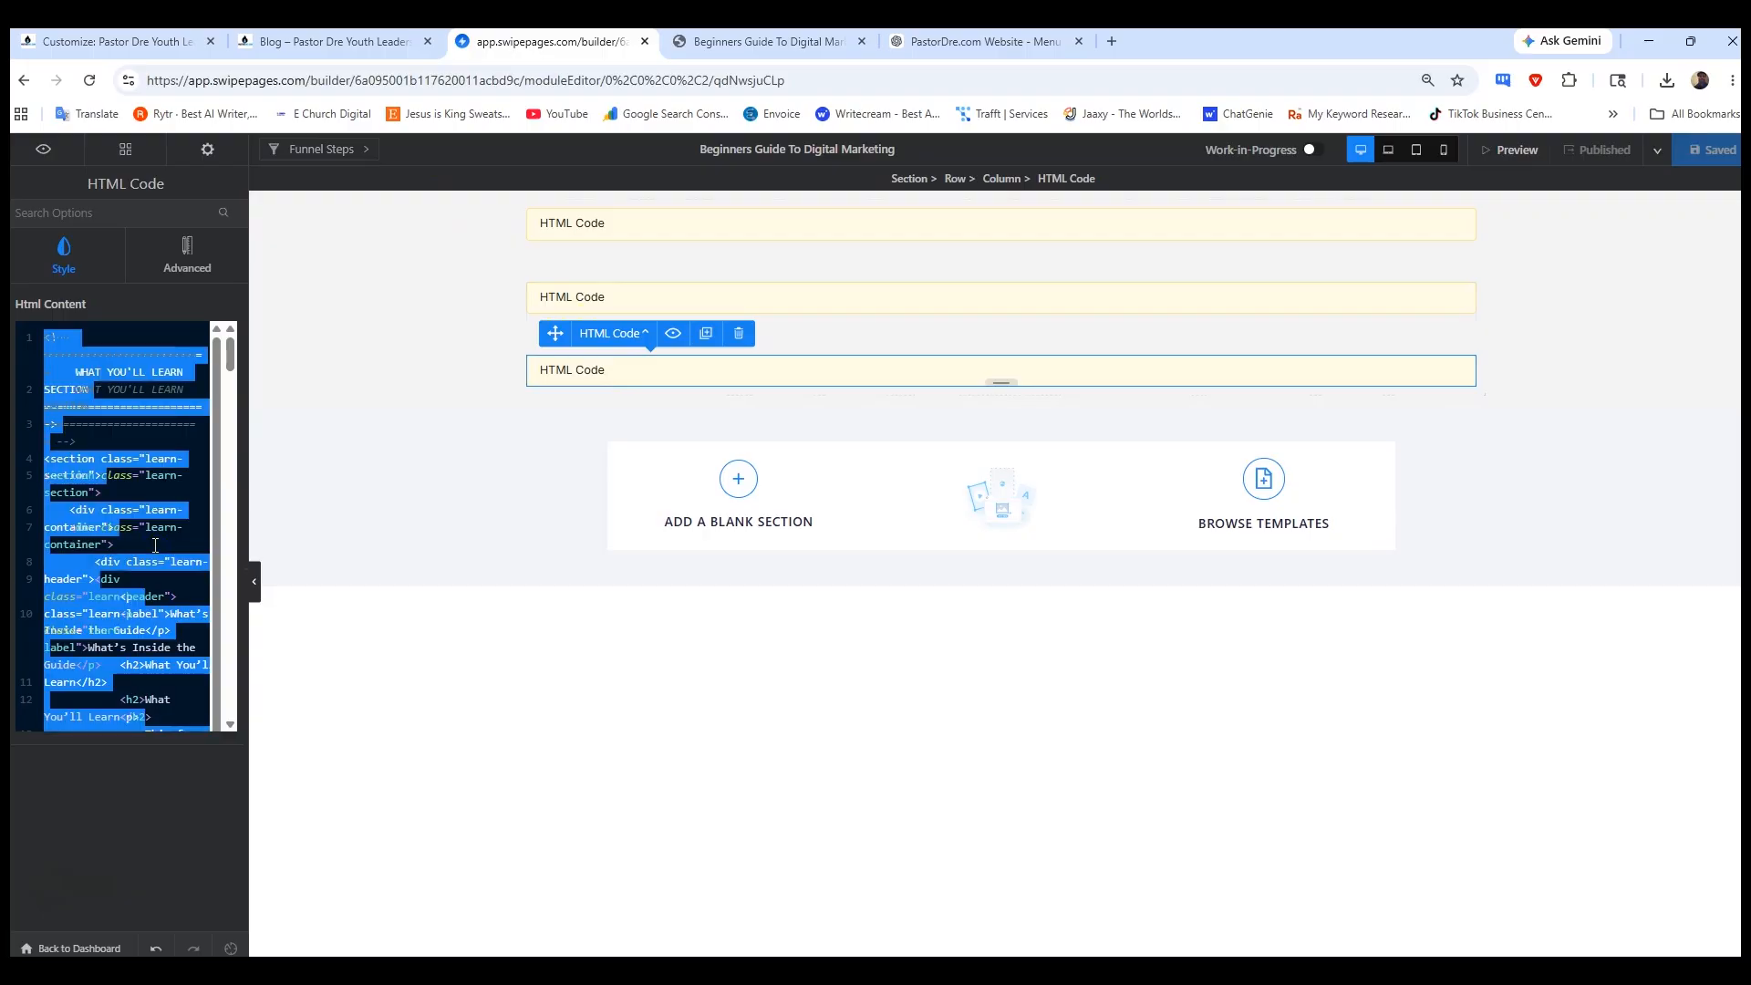
pyautogui.press('BackSpace')
pyautogui.hotkey('ctrl', 'v')
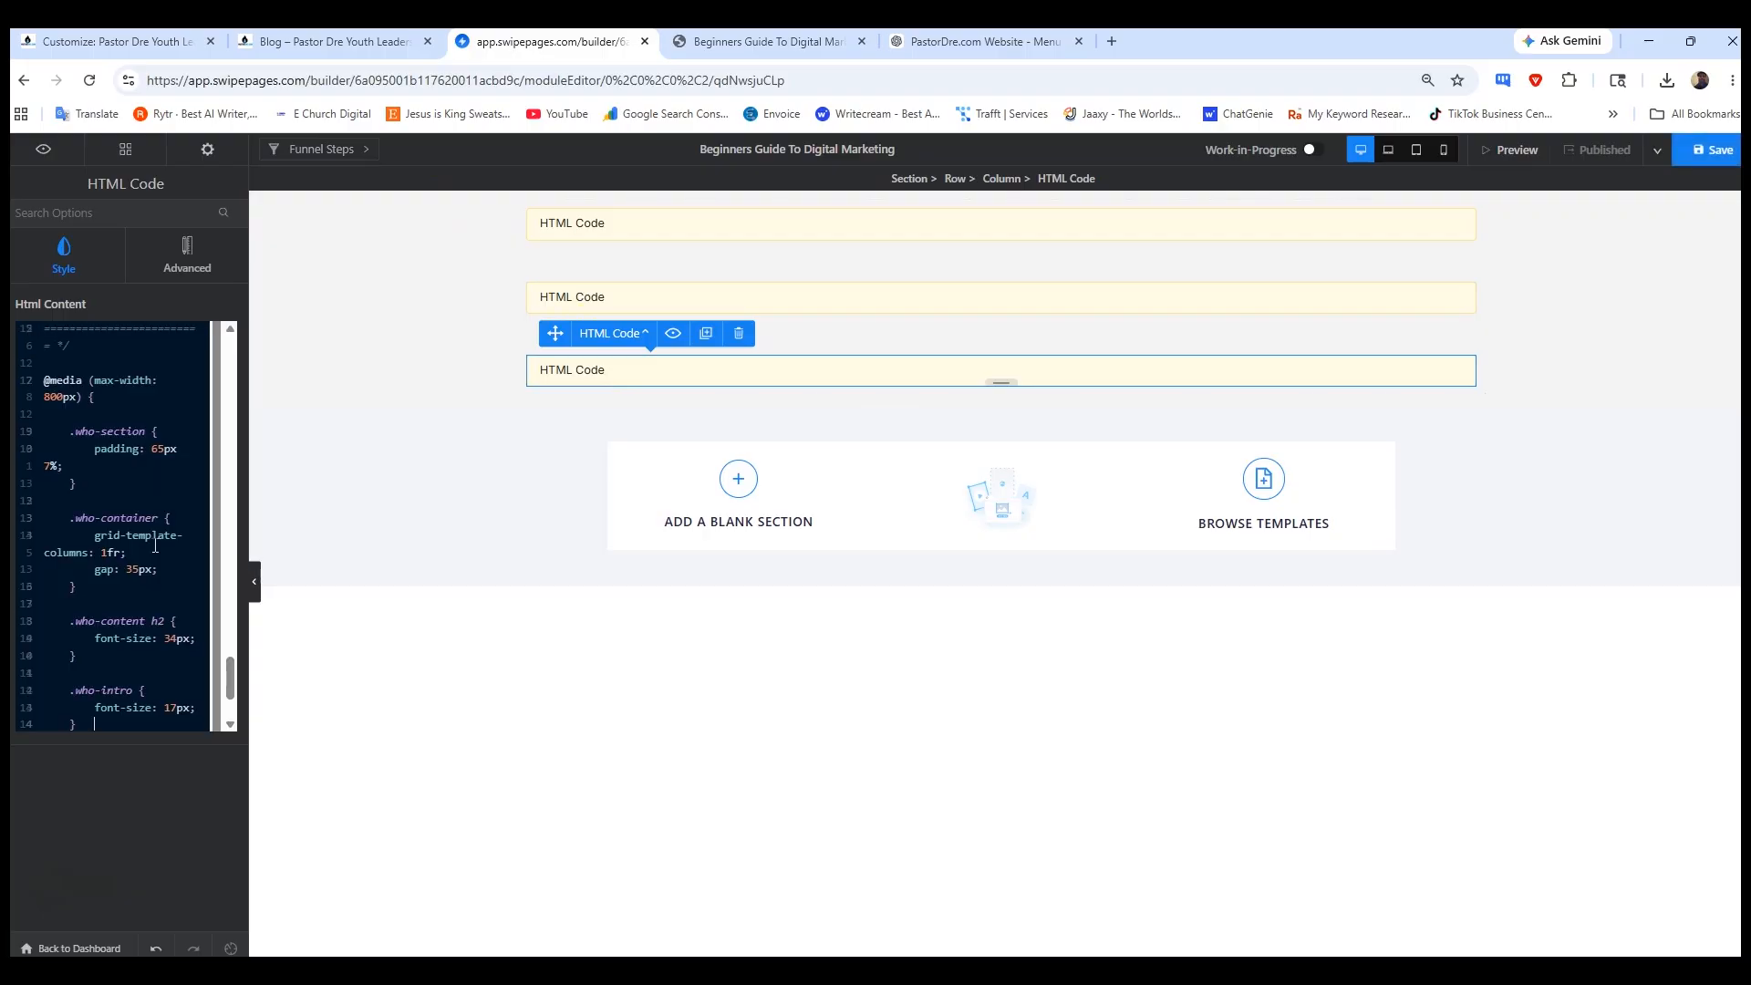
pyautogui.click(1706, 152)
pyautogui.click(1615, 151)
pyautogui.click(1622, 241)
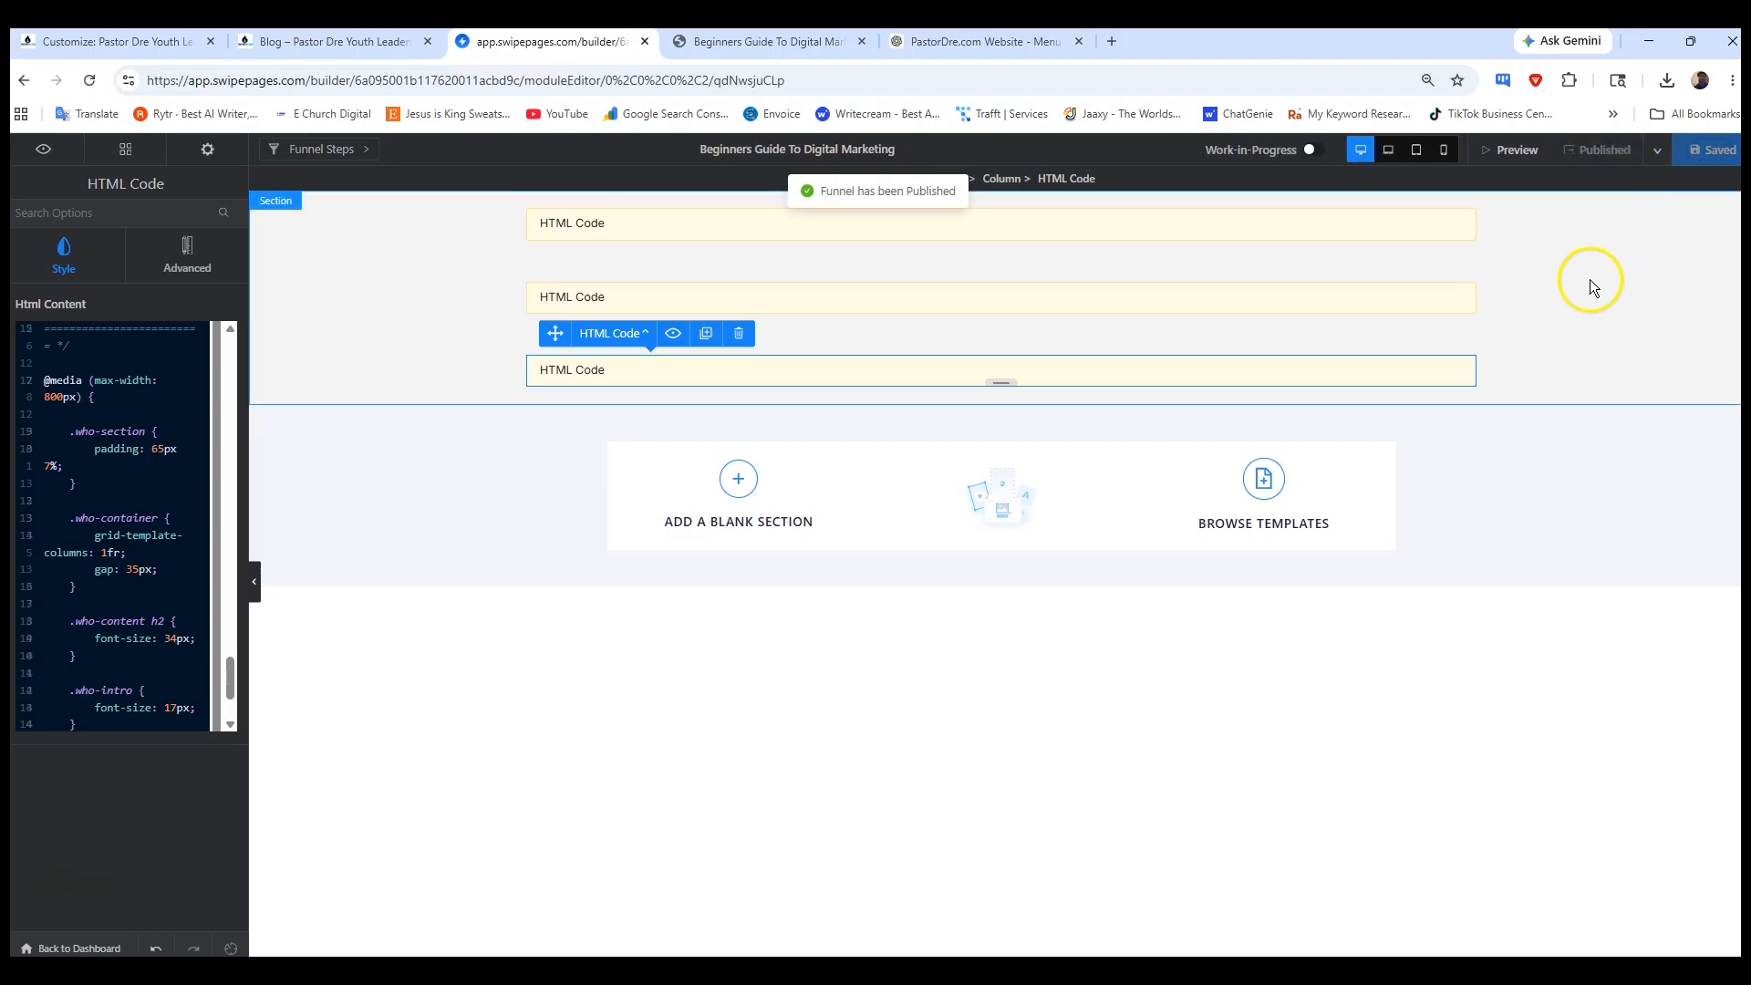
# - Reload the live landing page and review the new "Who This Guide Is For" section
pyautogui.click(753, 42)
pyautogui.click(89, 80)
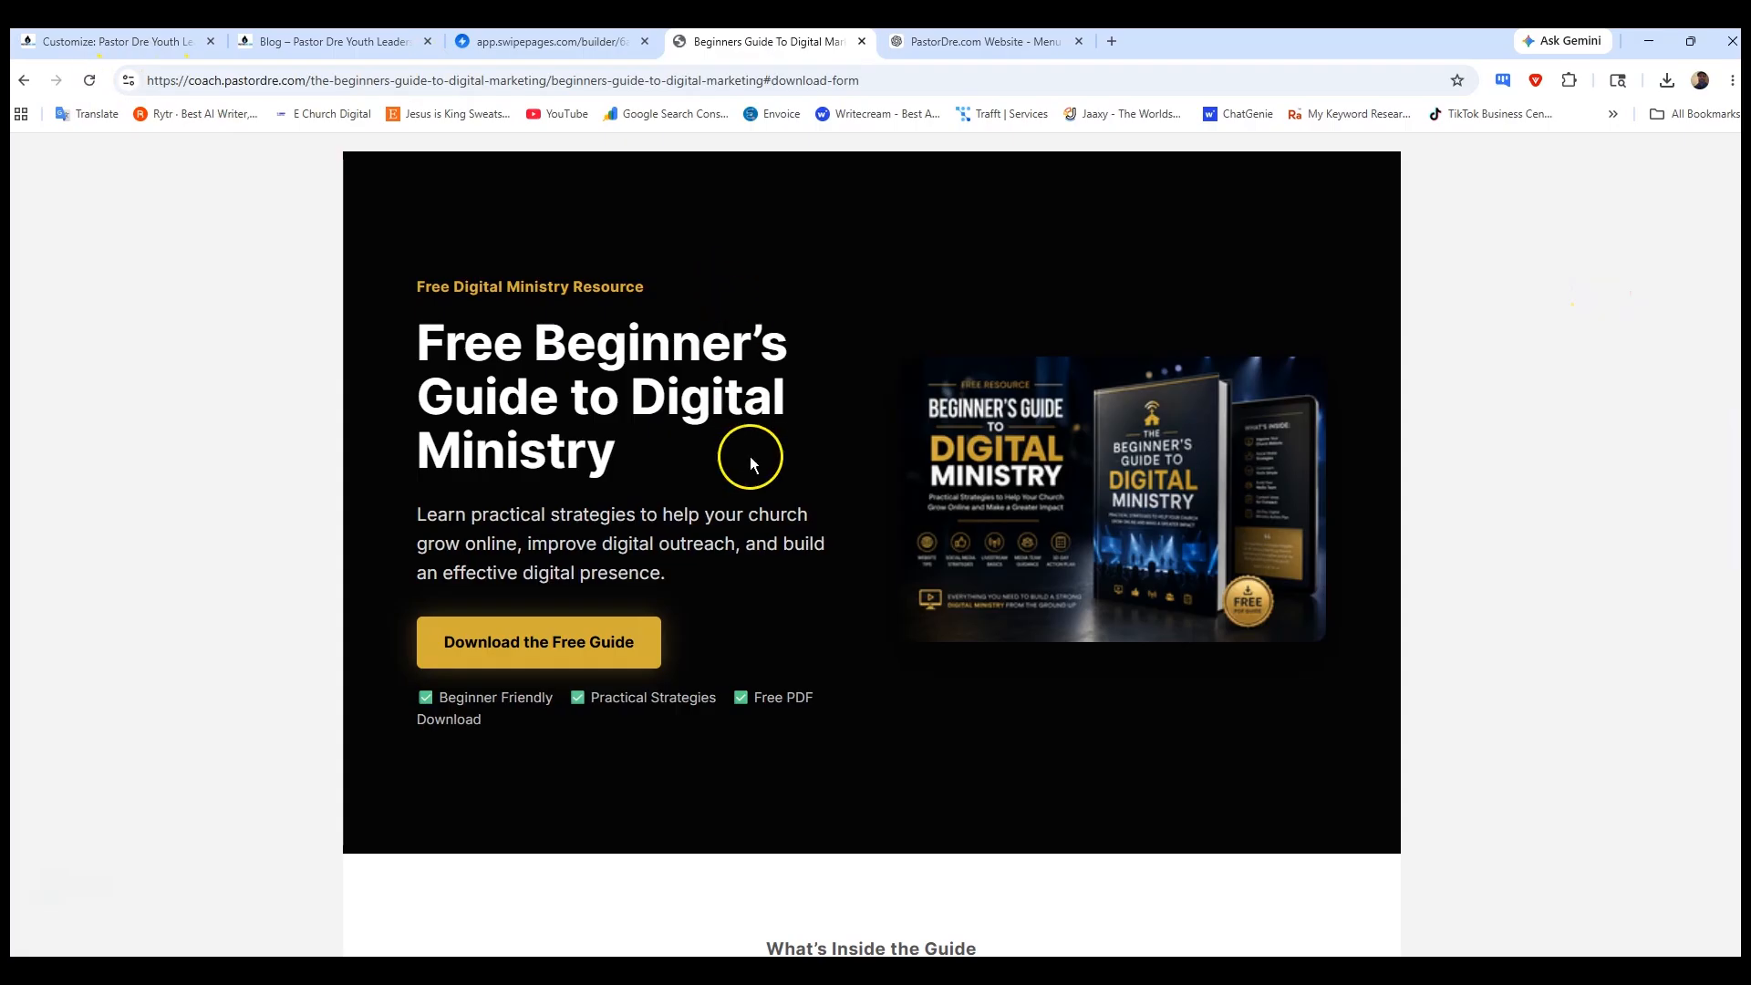
pyautogui.scroll(-10, 774, 475)
pyautogui.scroll(-4, 774, 471)
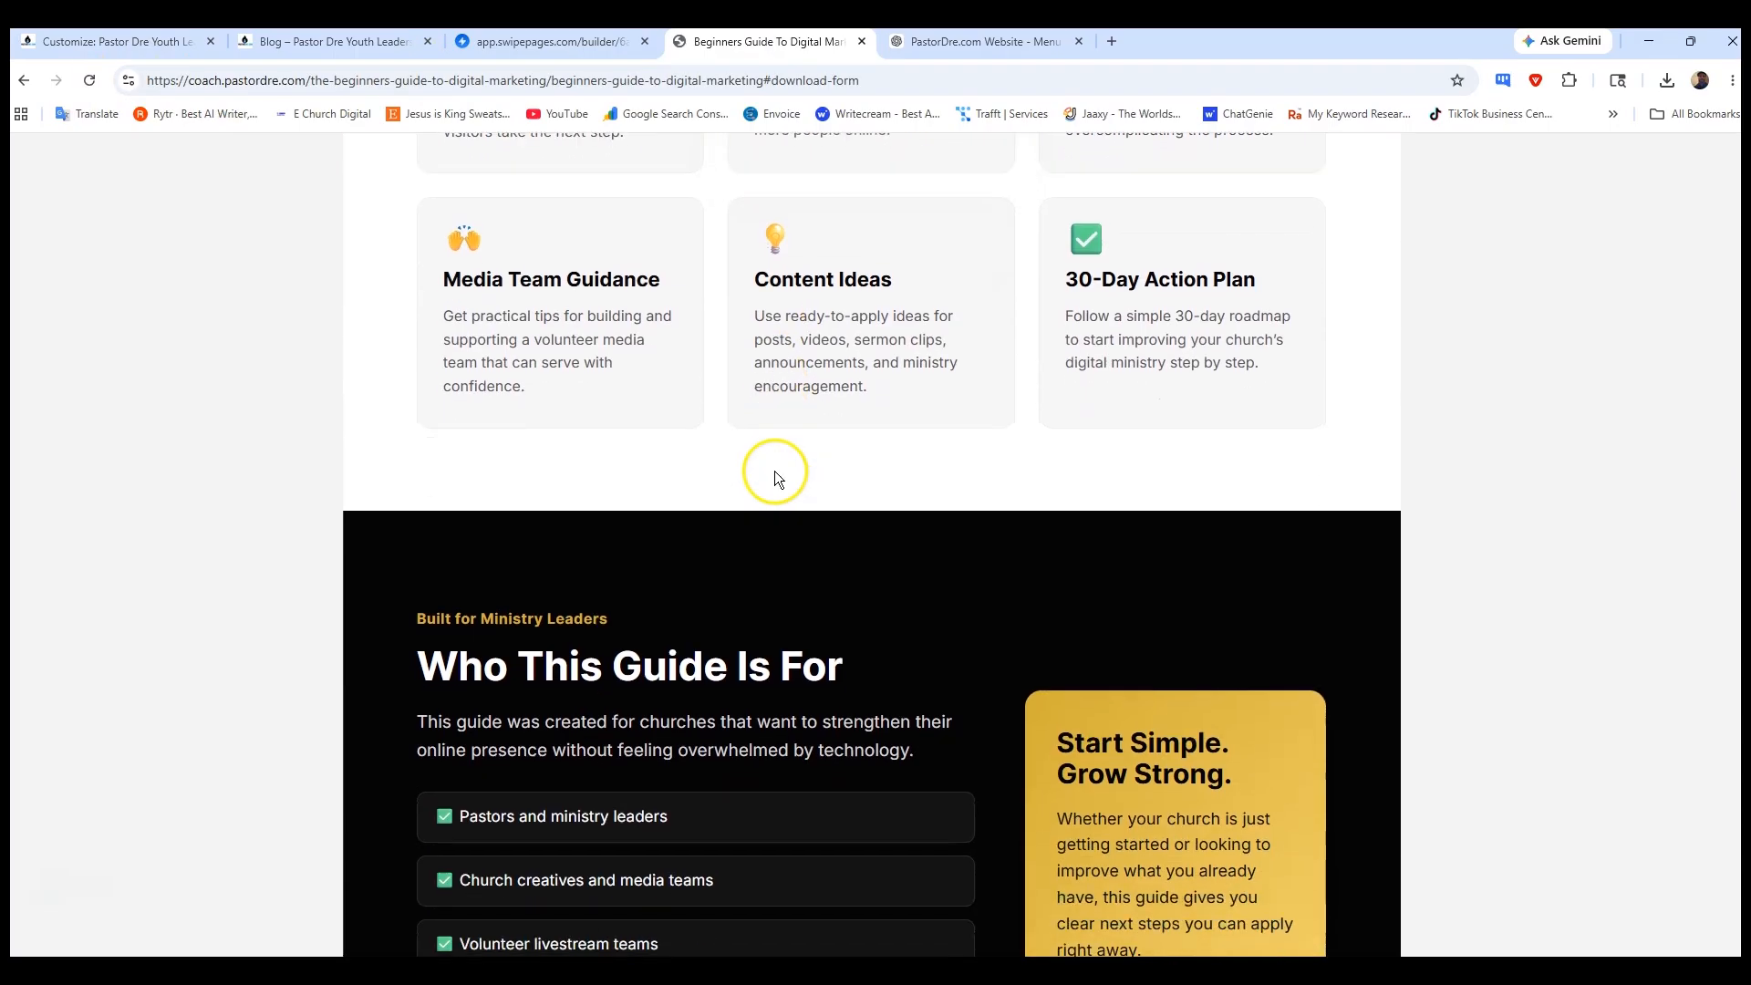
pyautogui.click(660, 584)
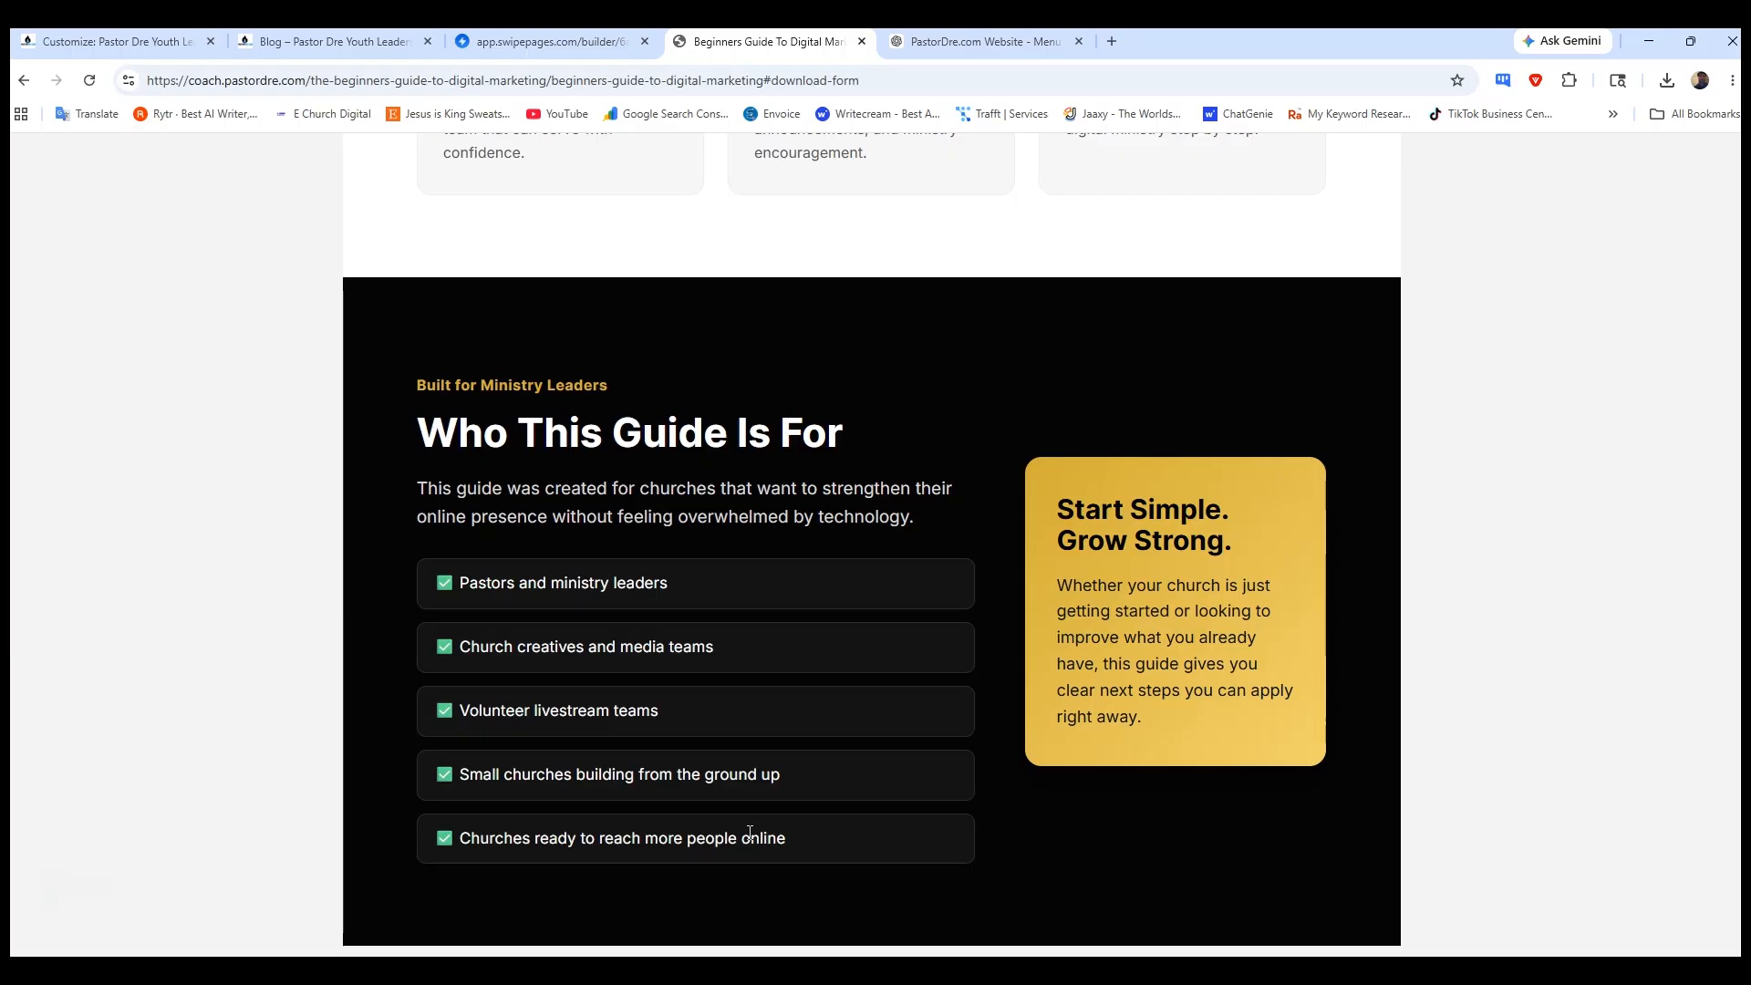
# - Send ChatGPT the dictated message "Hey Chat, this is looking really good. Okay, let's go ahead and design the next section."
pyautogui.click(1008, 41)
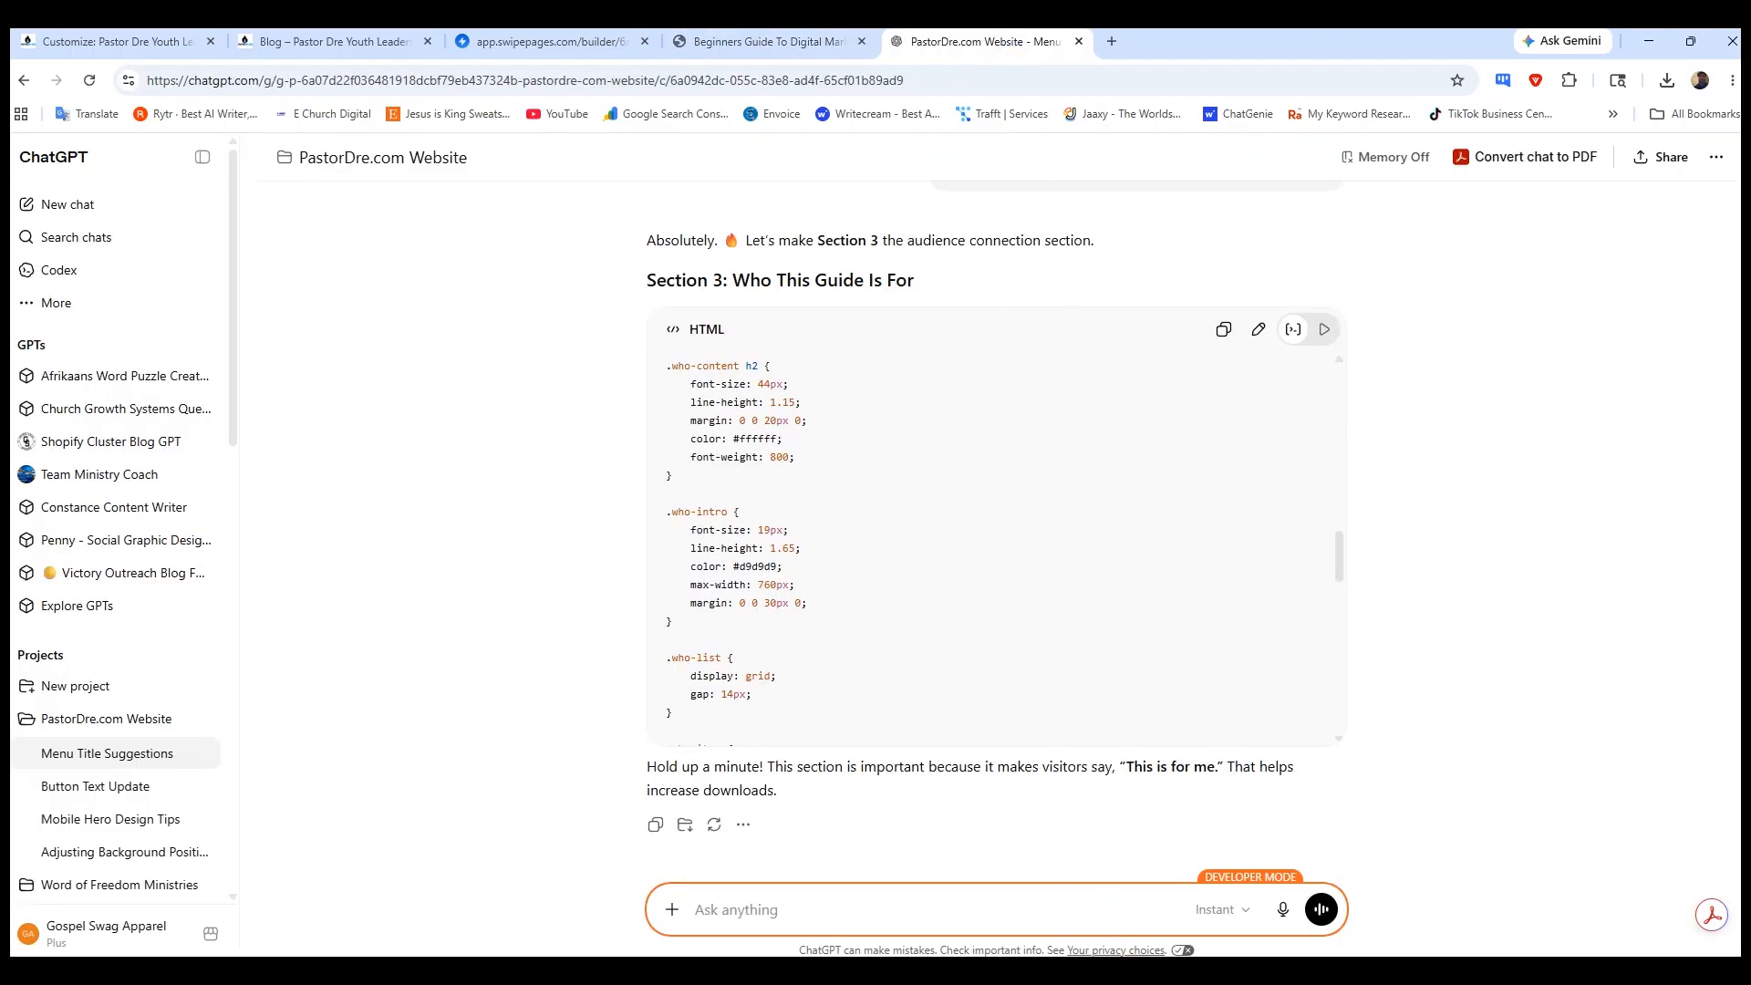
pyautogui.click(1283, 910)
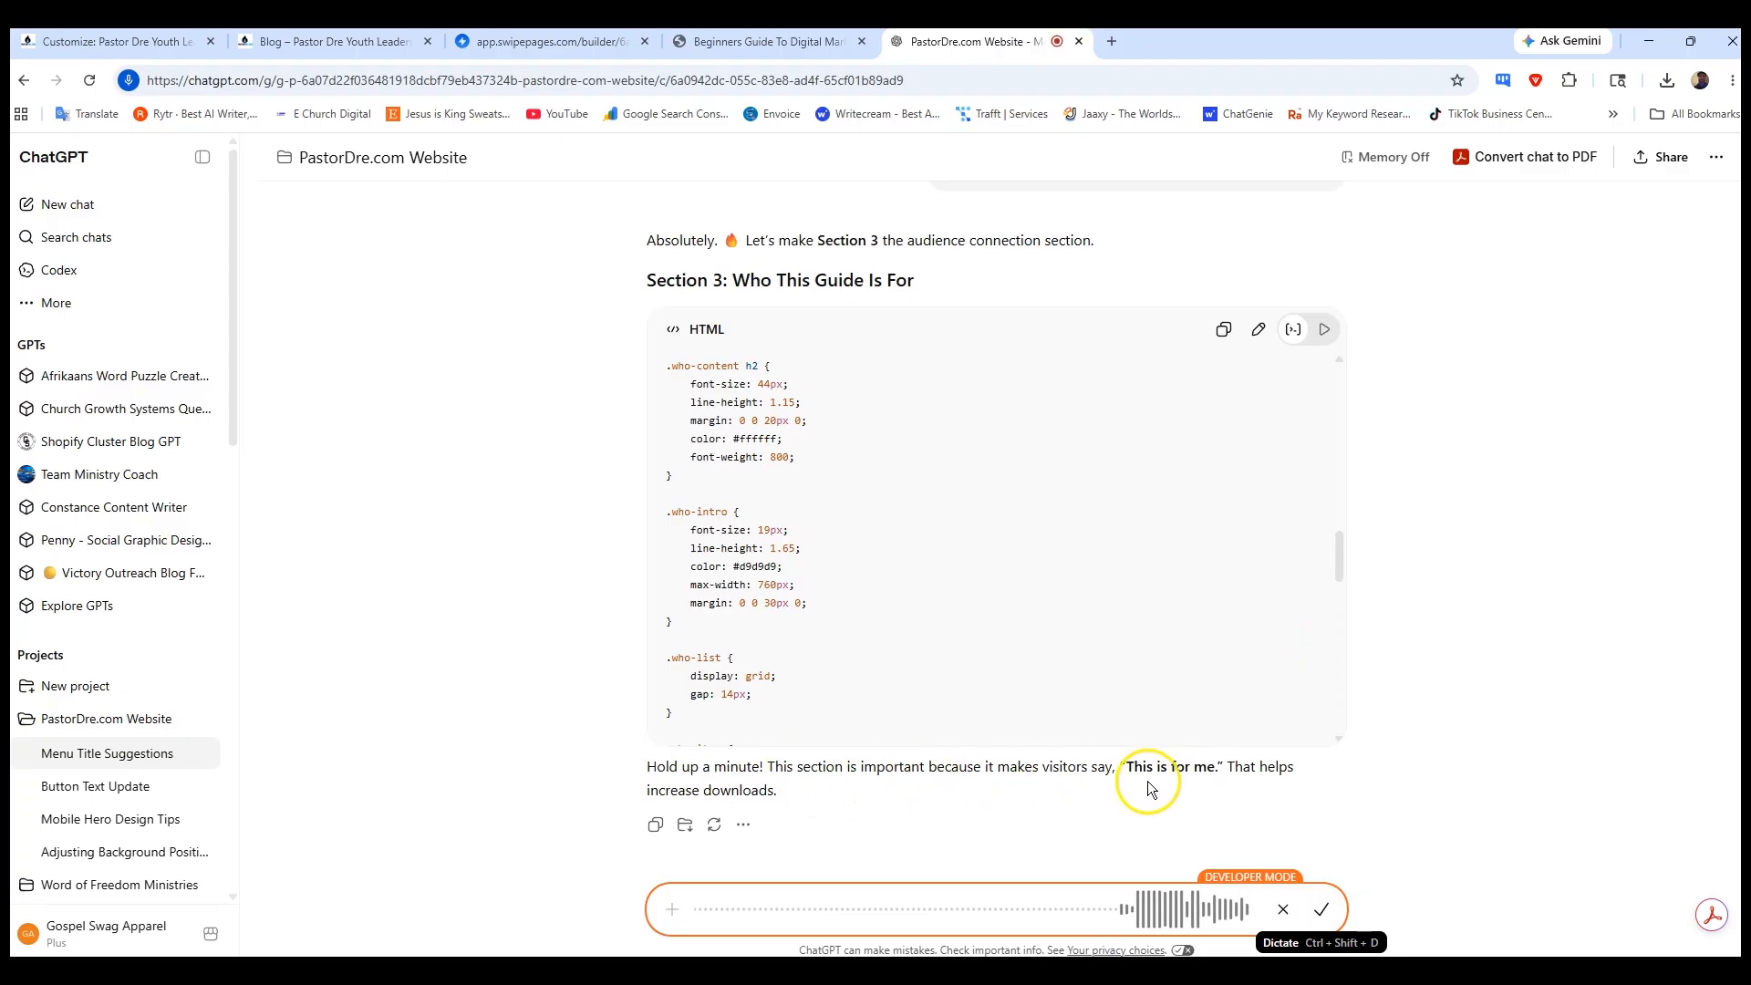
pyautogui.click(1316, 912)
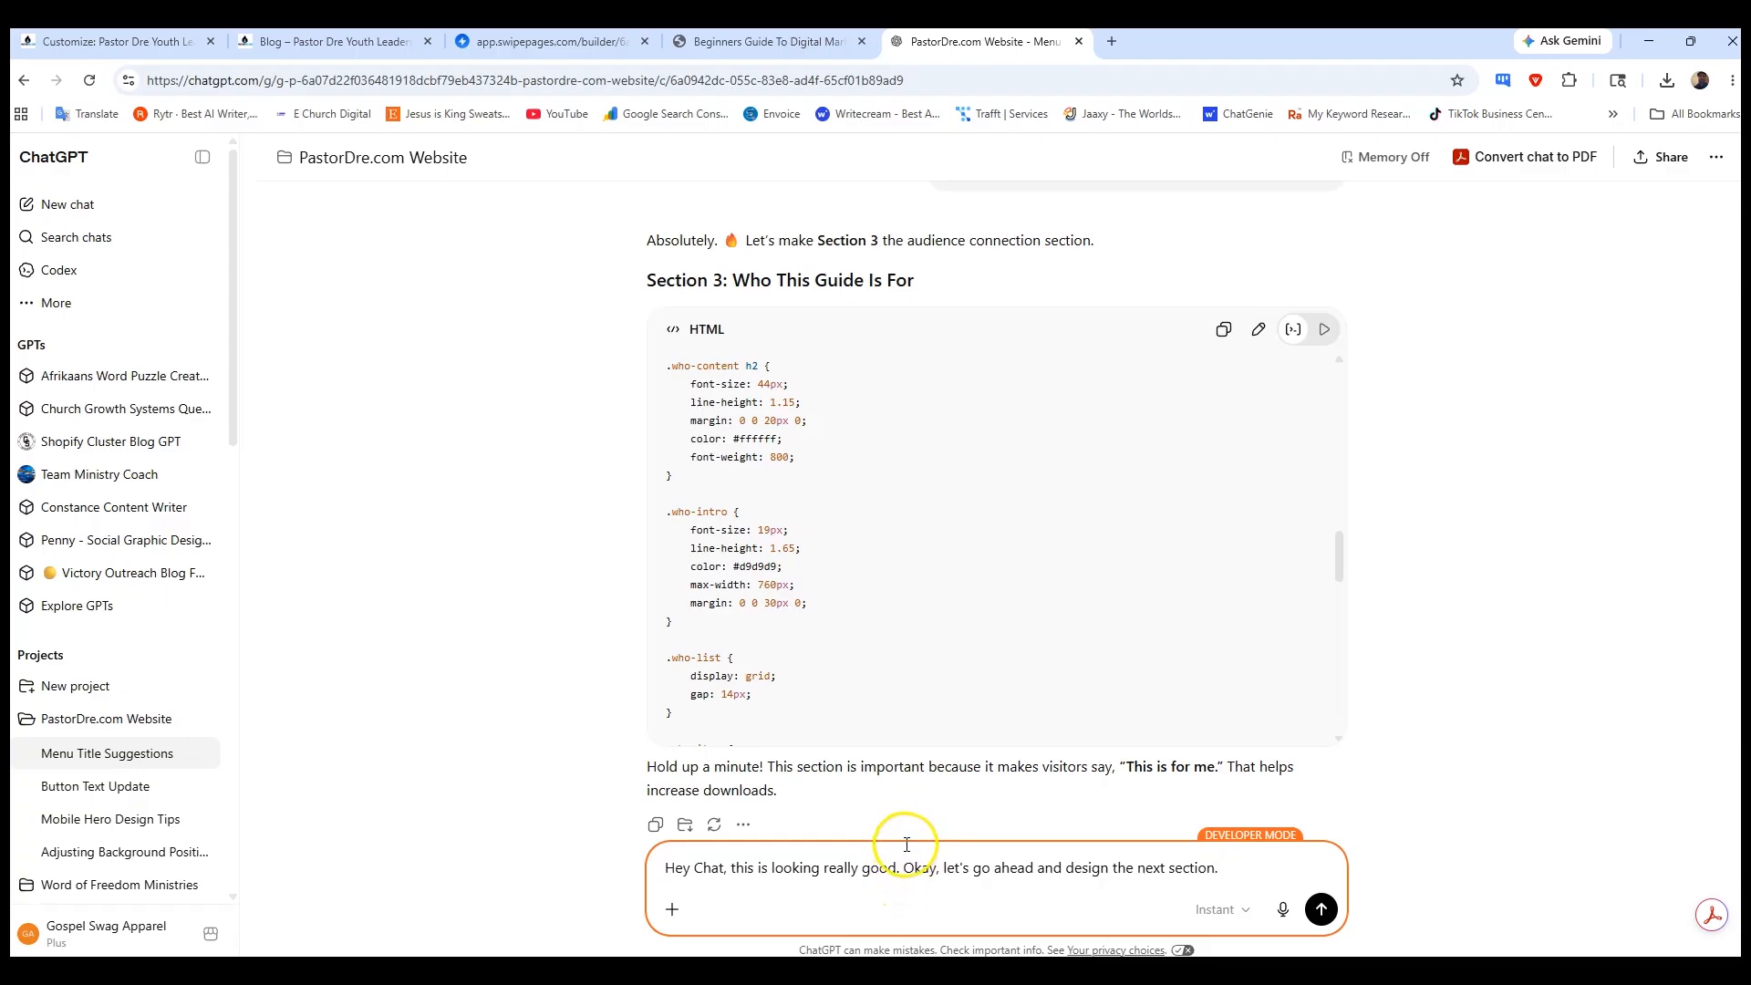
pyautogui.click(1322, 909)
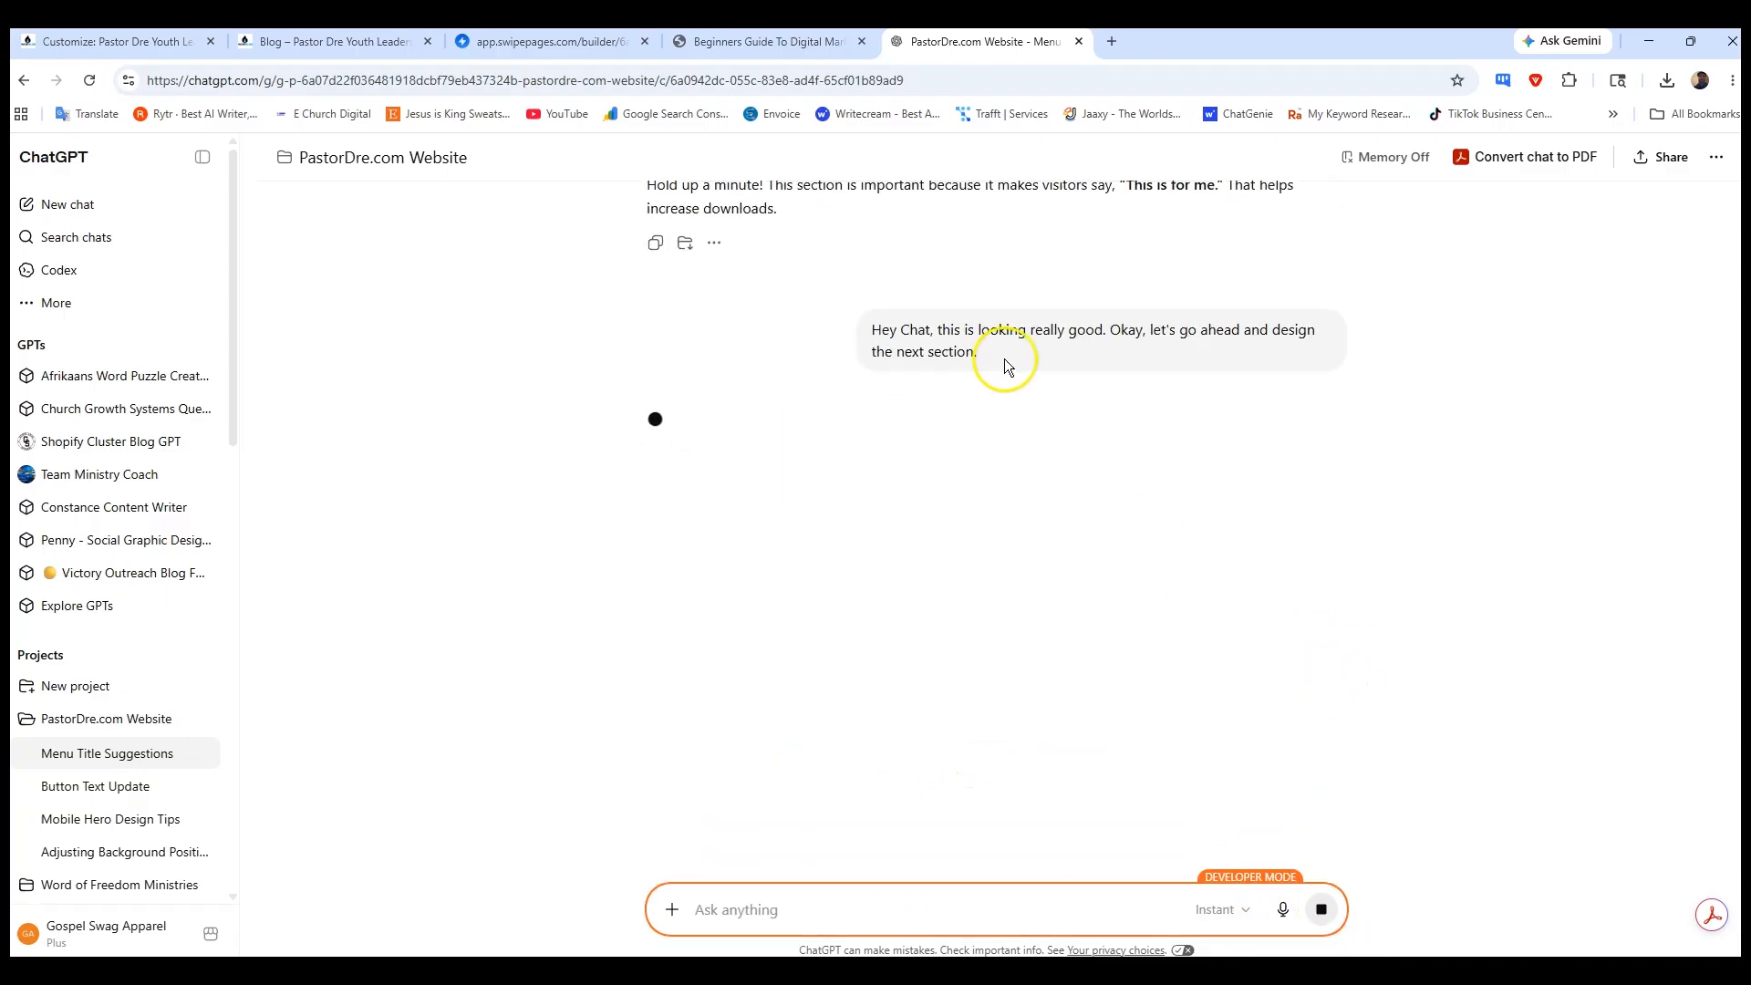
# - Look over the live page from "Who This Guide Is For" back up to the hero, then check ChatGPT's reply
pyautogui.click(733, 42)
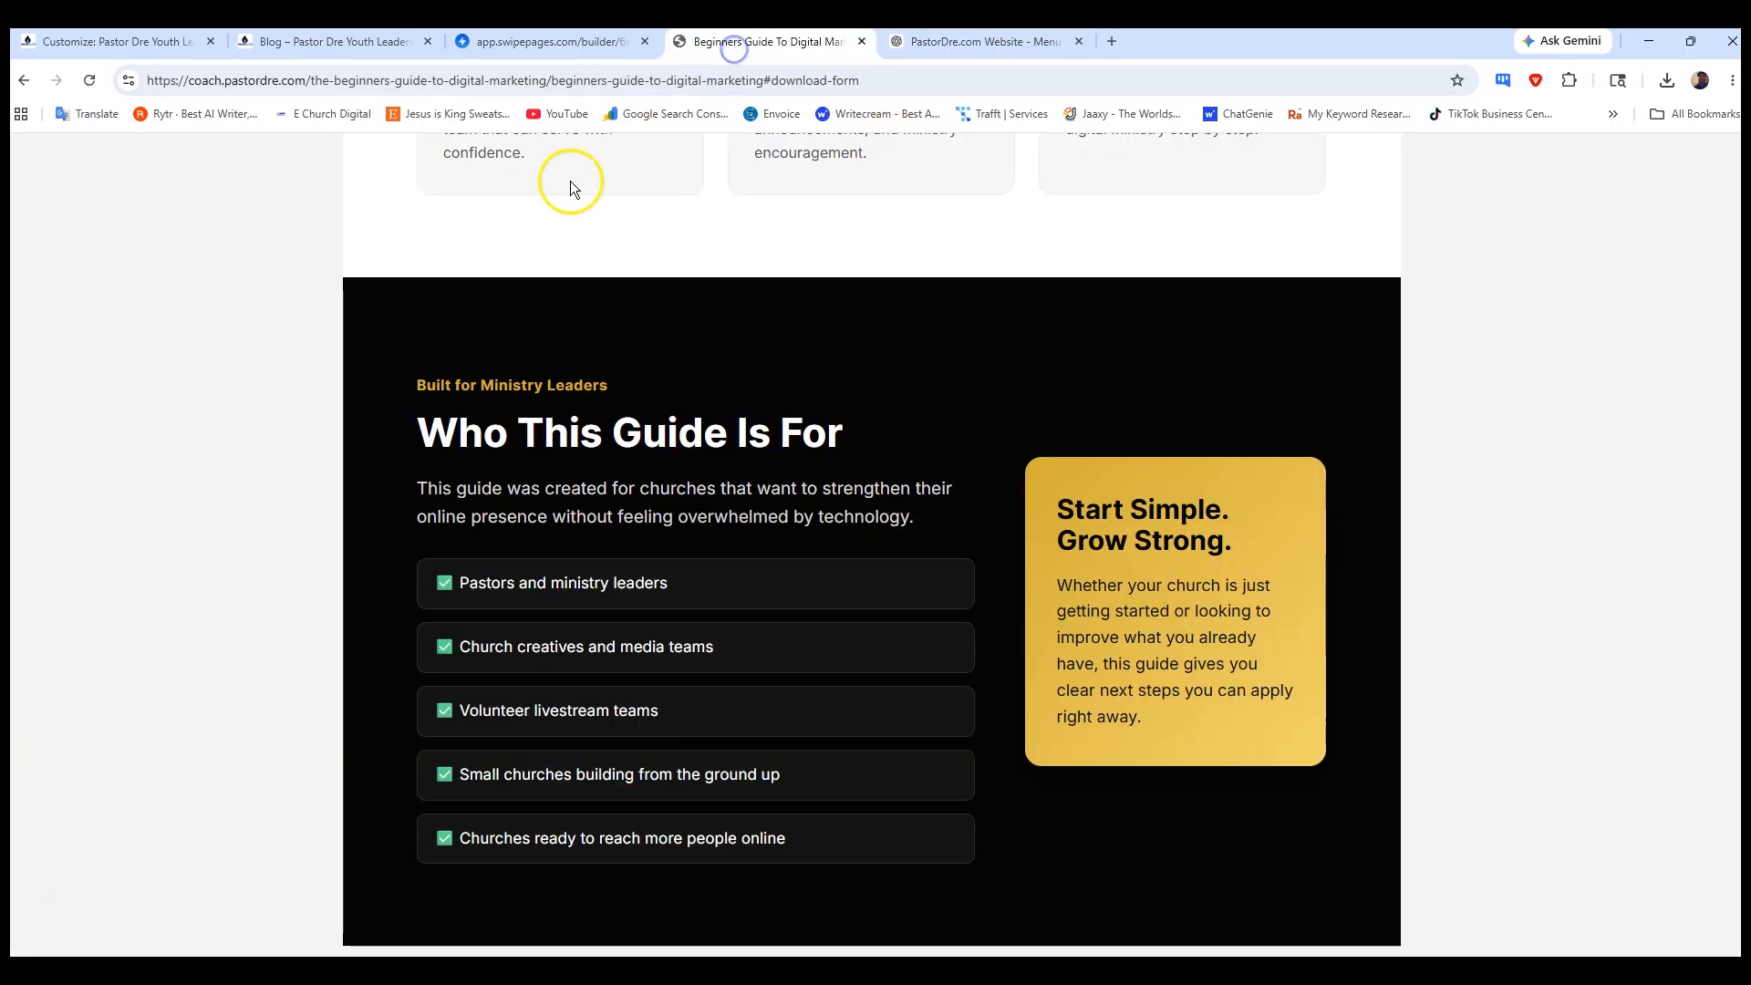
pyautogui.scroll(5, 548, 388)
pyautogui.scroll(1, 1005, 441)
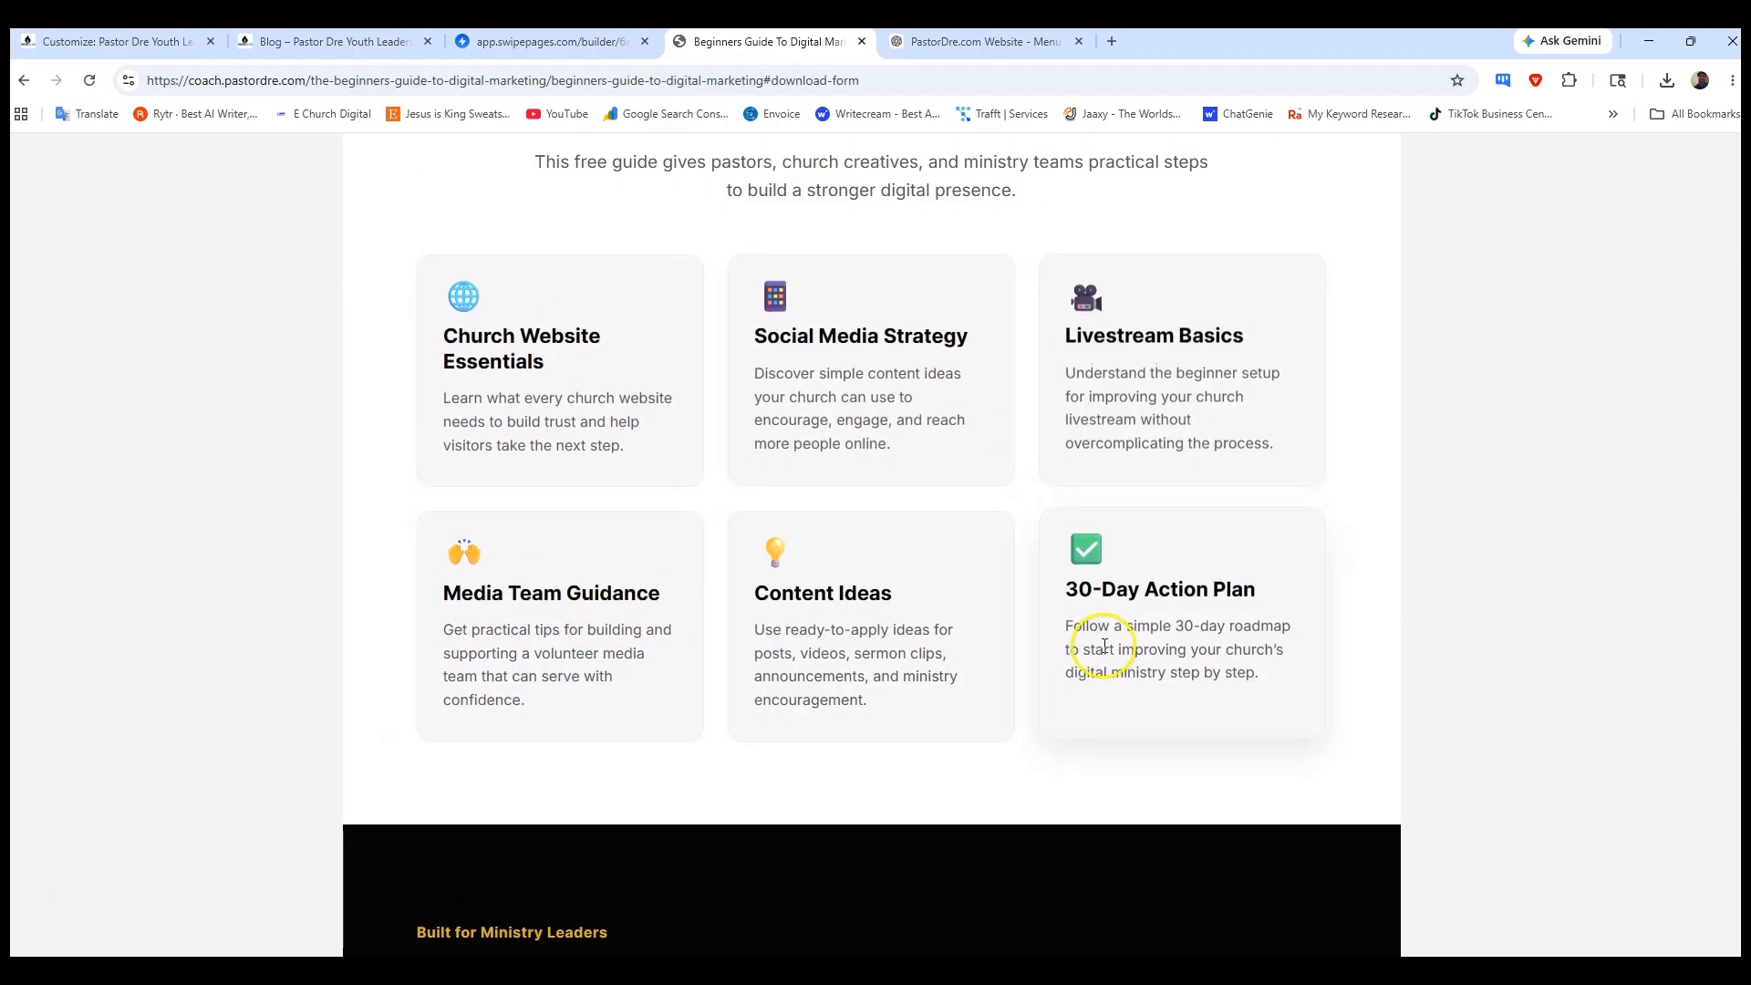
pyautogui.scroll(10, 680, 620)
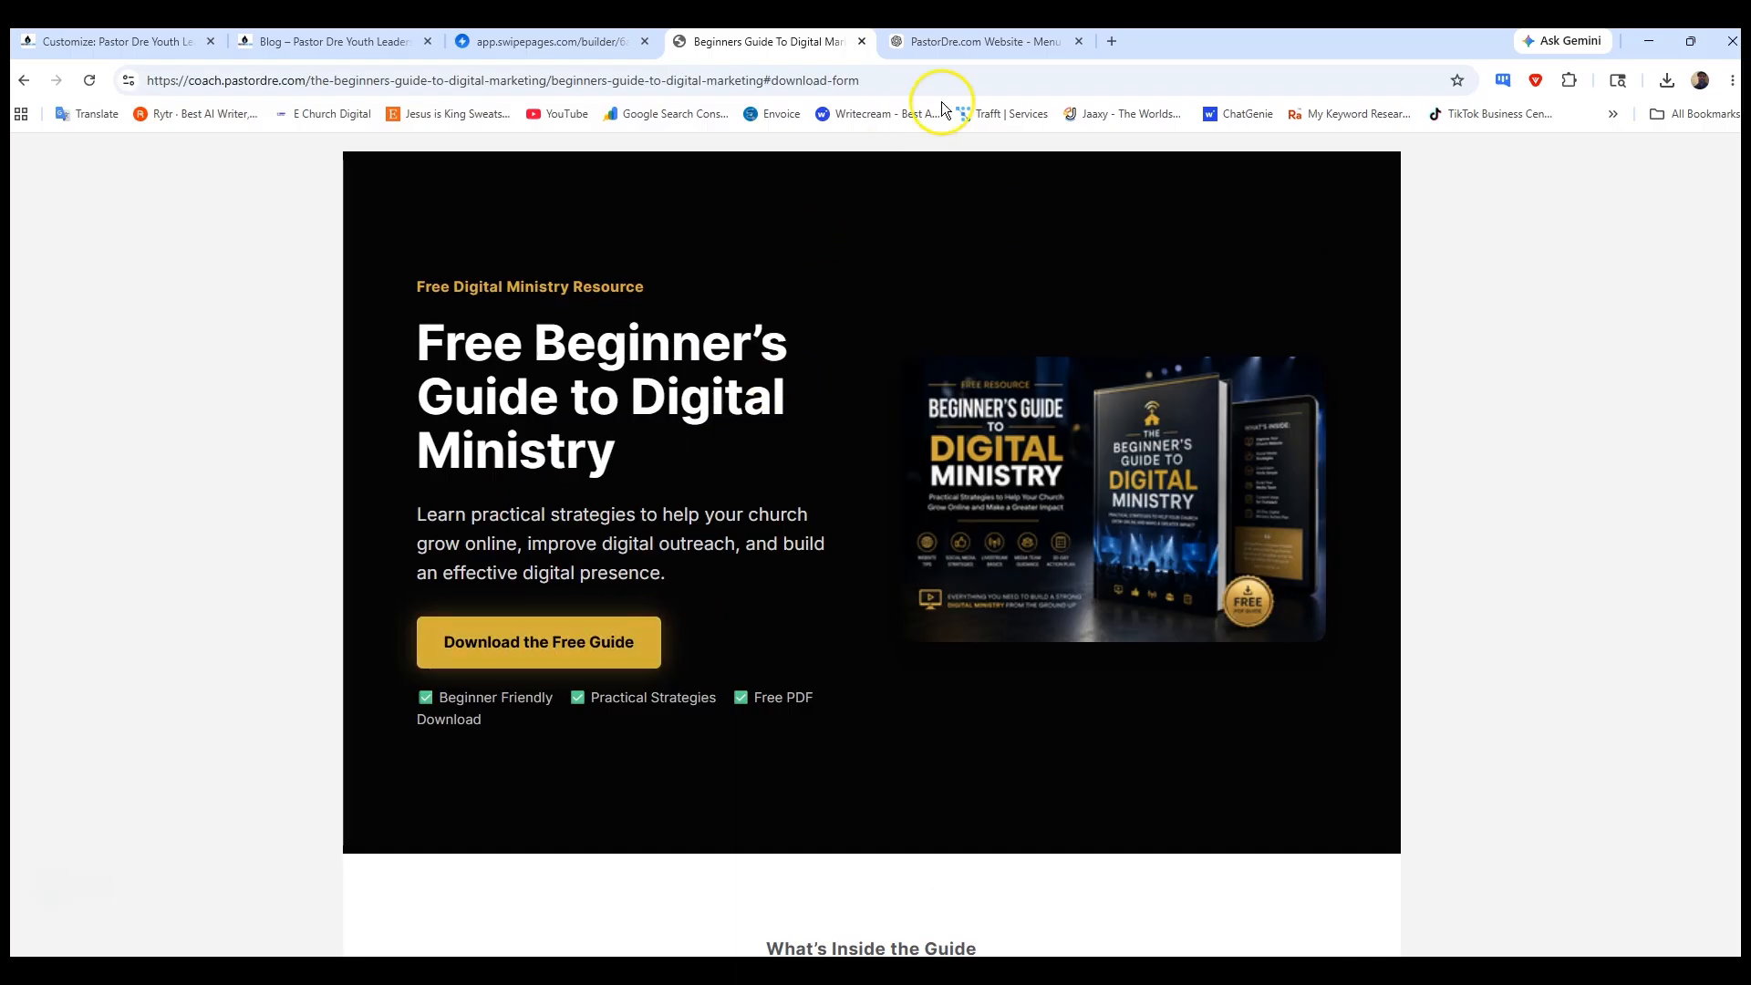
pyautogui.click(984, 41)
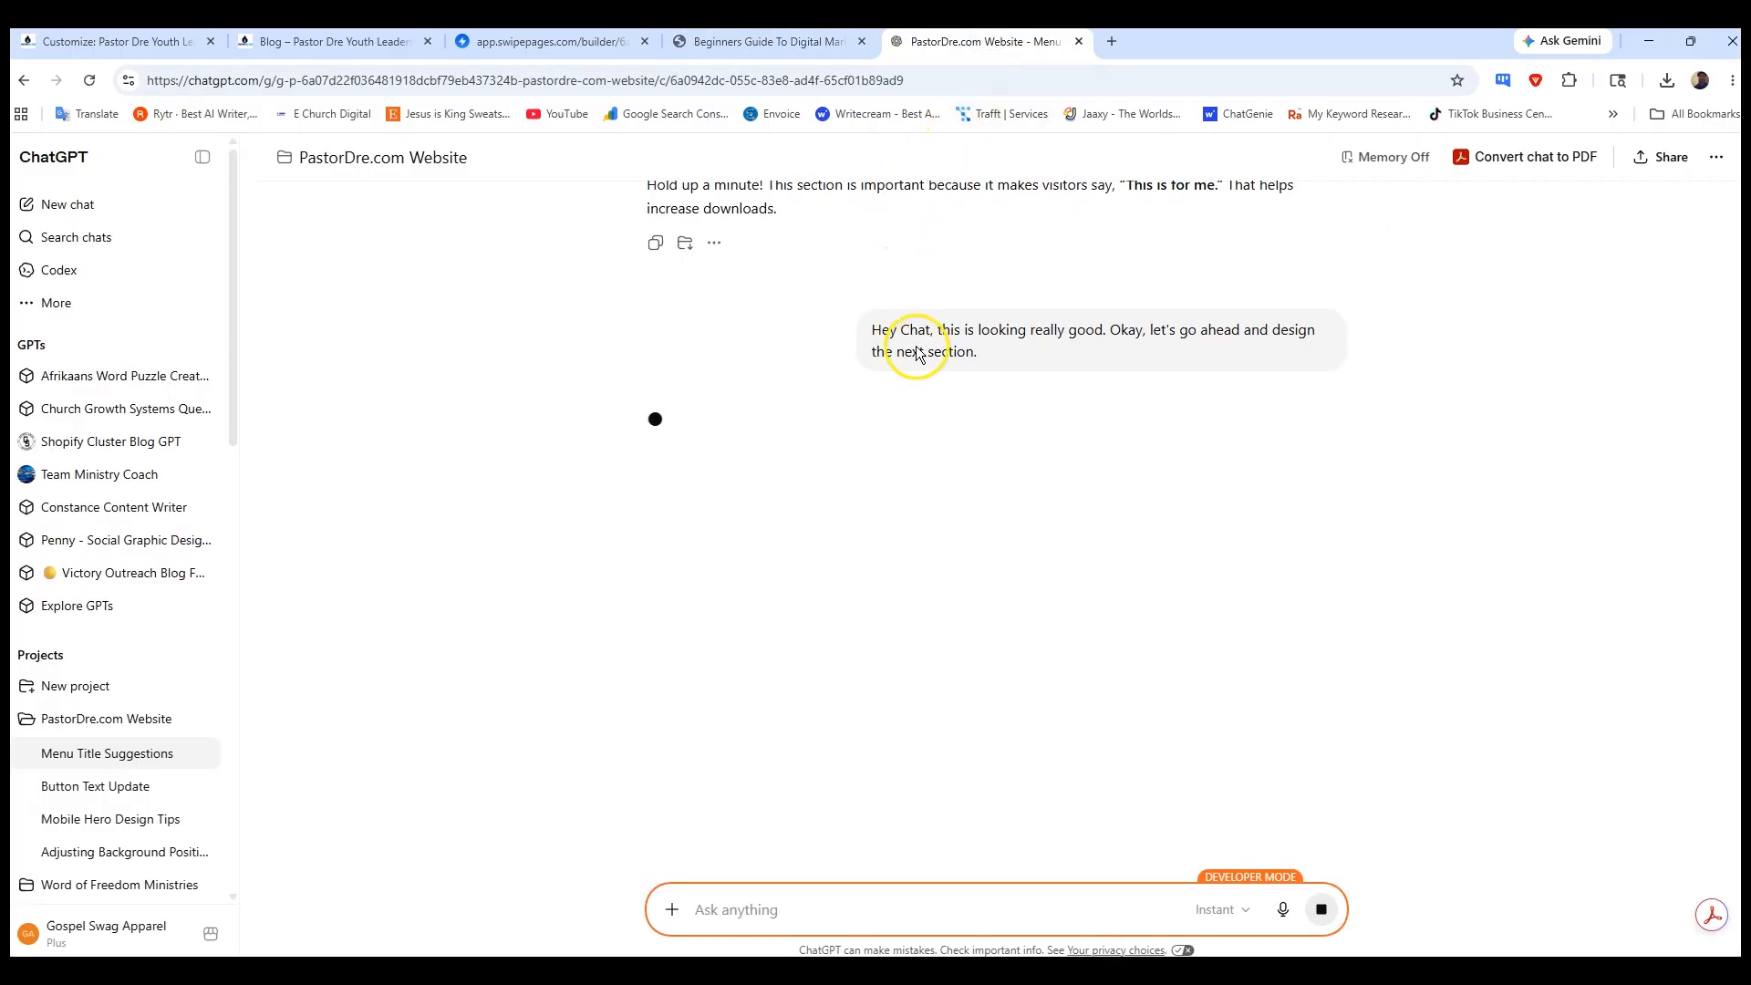
# - Examine the background beside the hero and "What You'll Learn" sections on the live page, then check ChatGPT's progress again
pyautogui.click(566, 43)
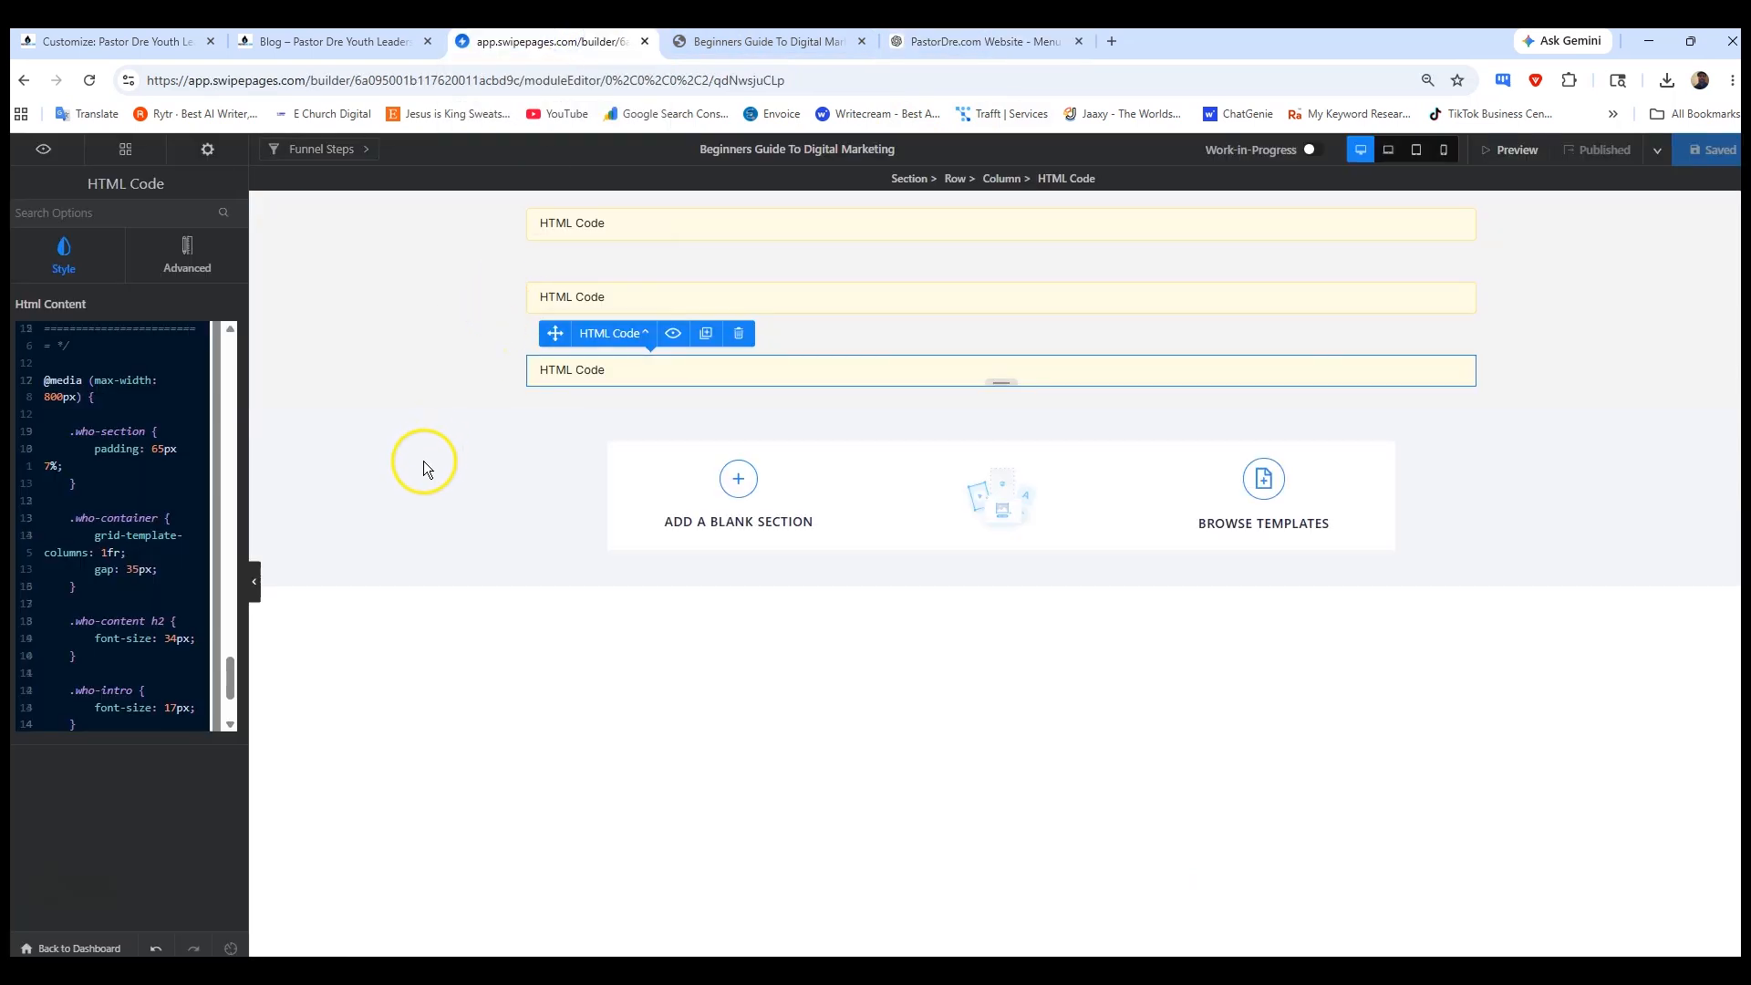
pyautogui.click(820, 41)
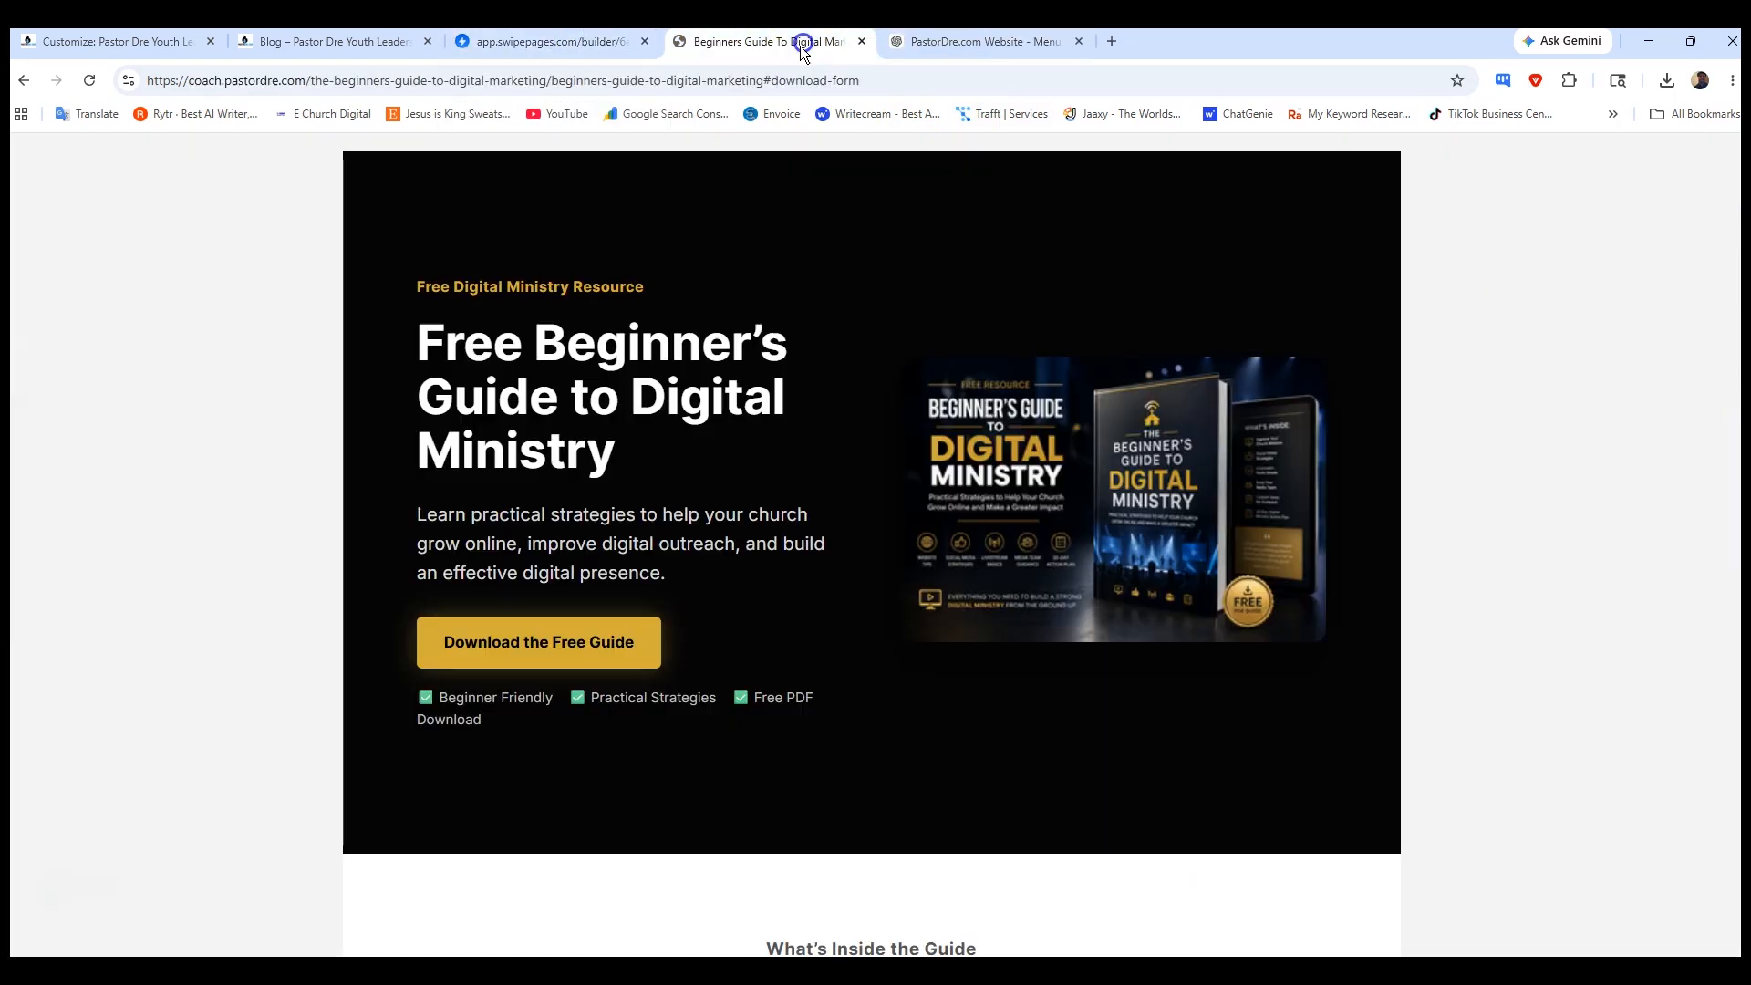
pyautogui.scroll(-4, 342, 655)
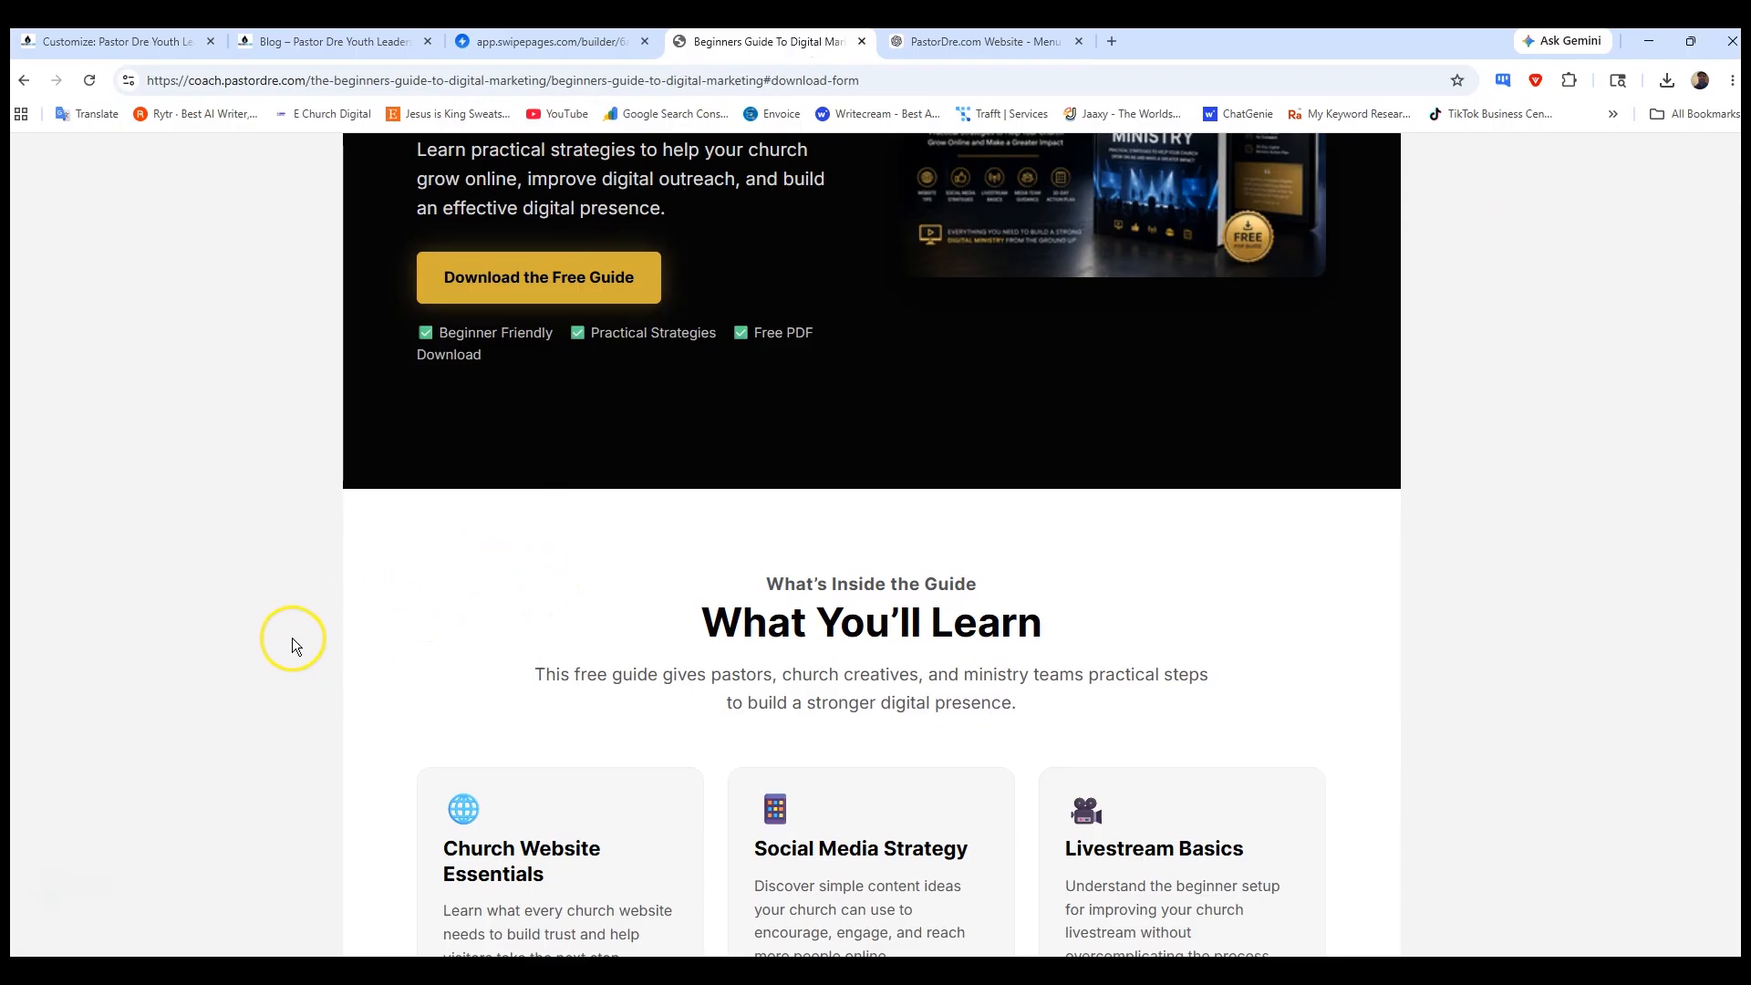
pyautogui.scroll(4, 347, 687)
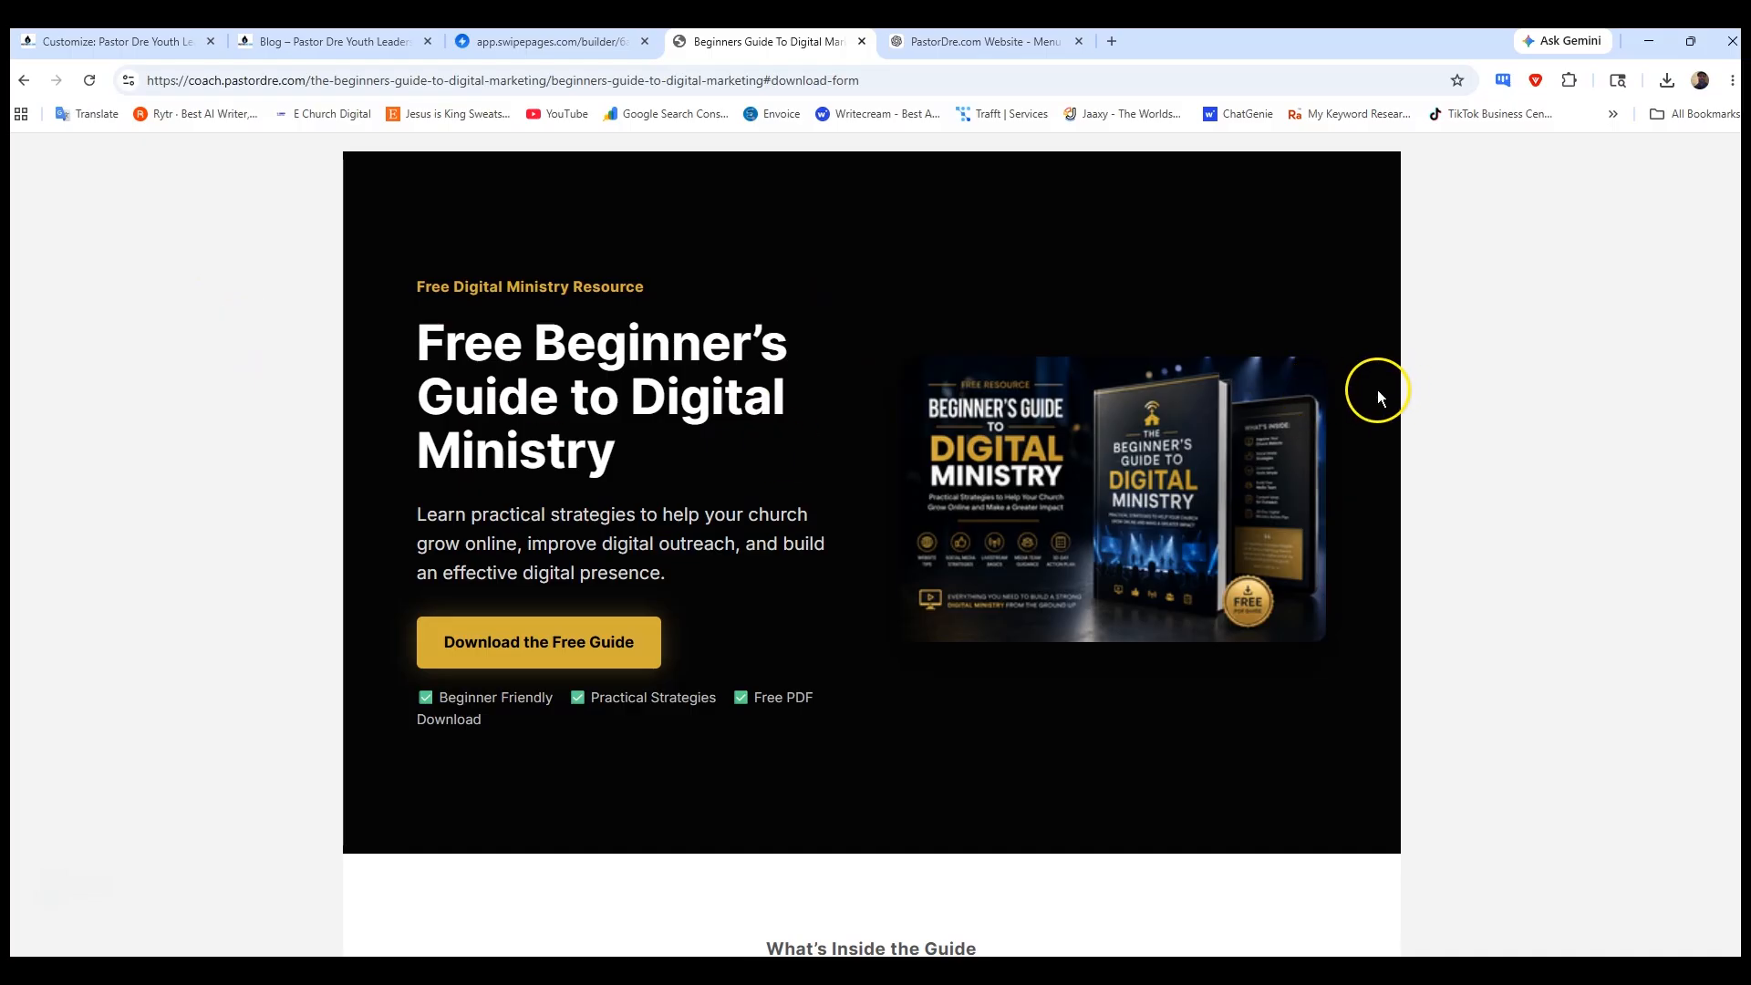
pyautogui.scroll(-15, 916, 330)
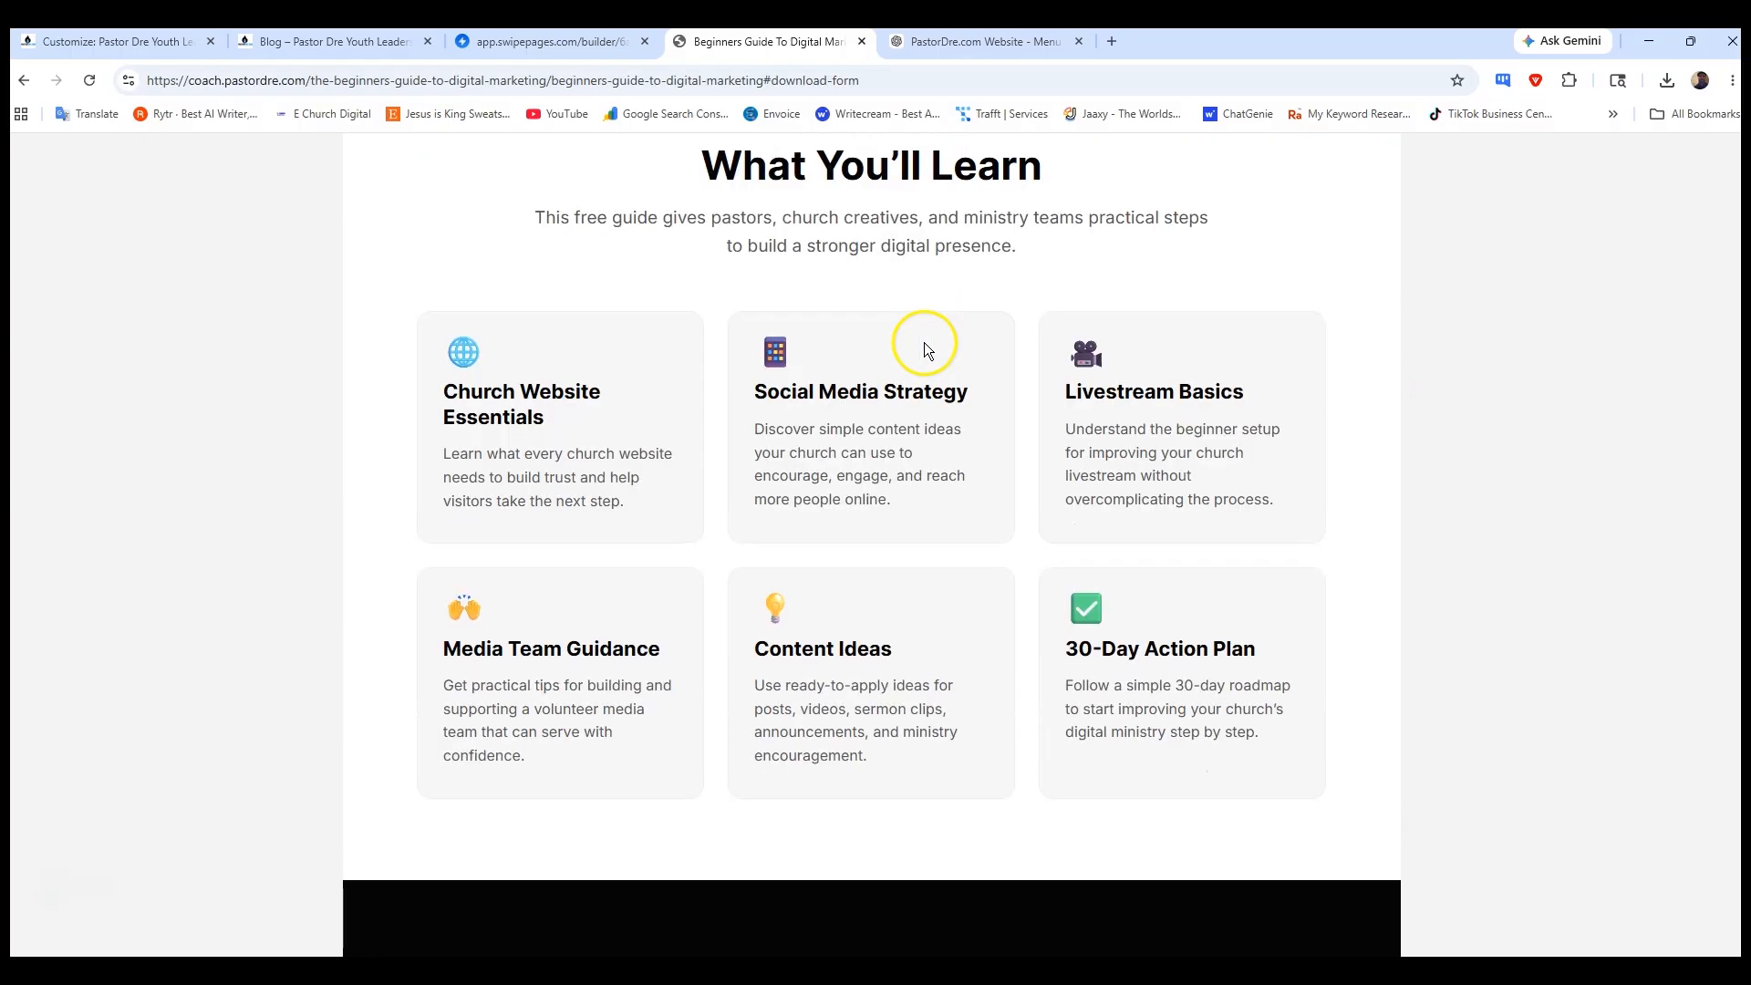
pyautogui.scroll(15, 927, 352)
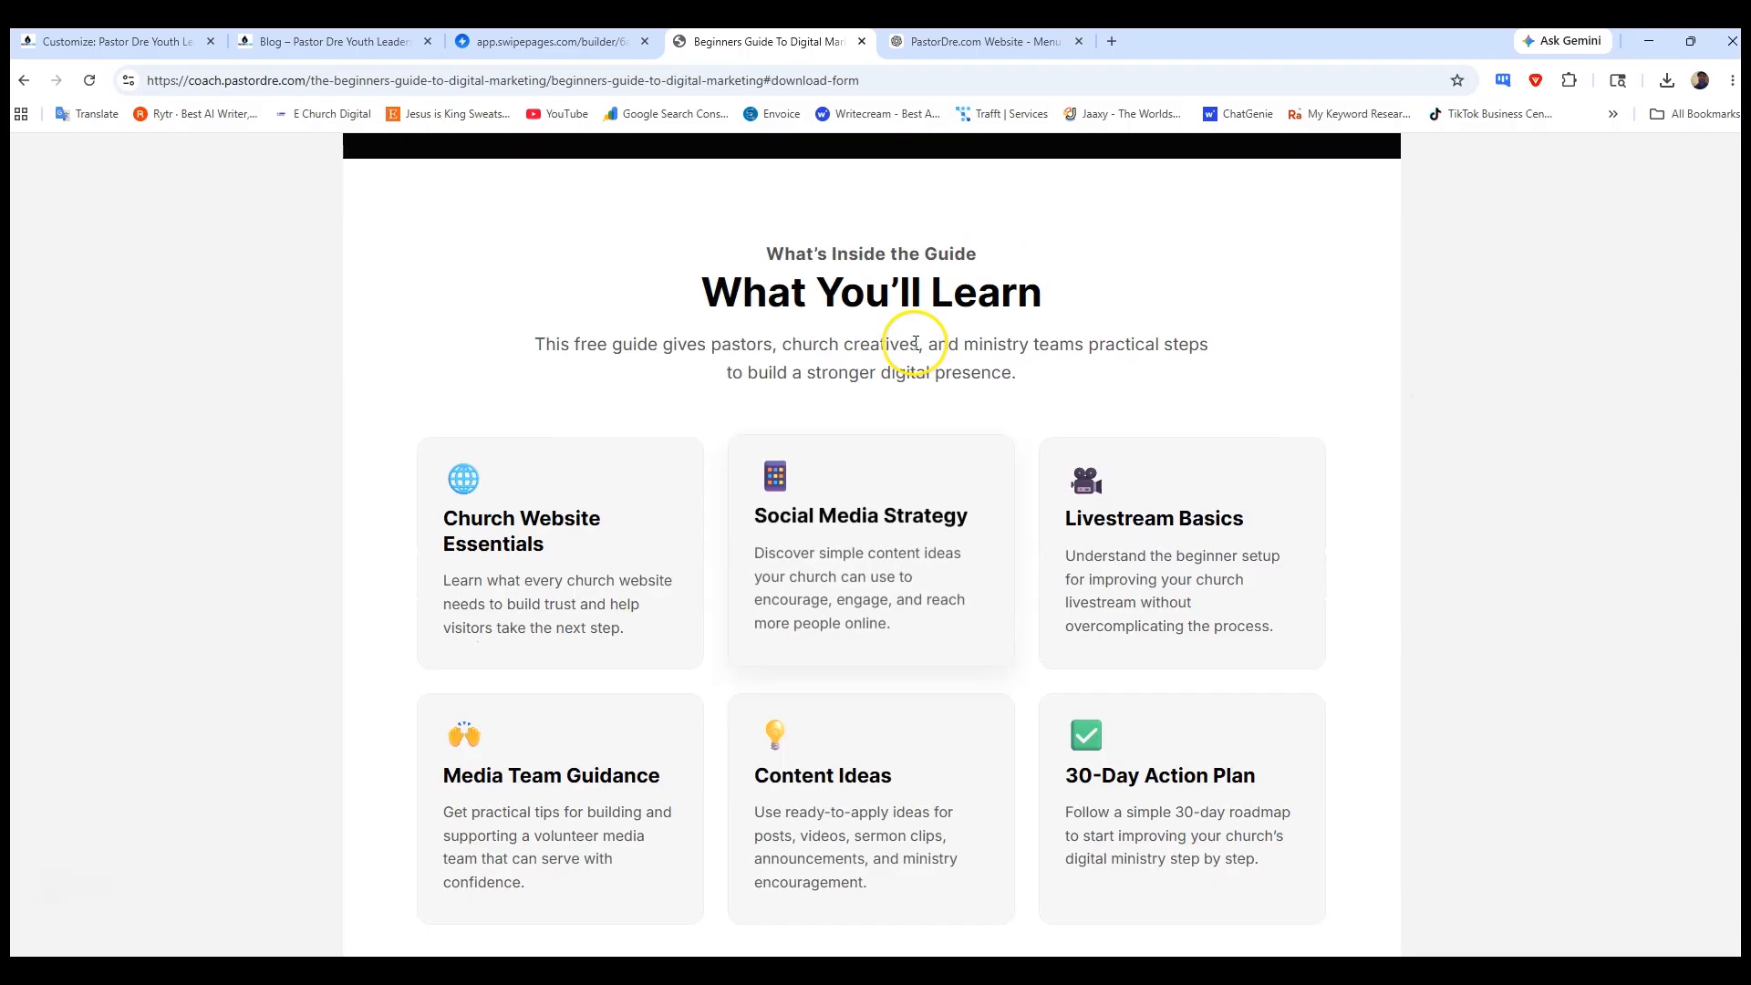
pyautogui.click(951, 44)
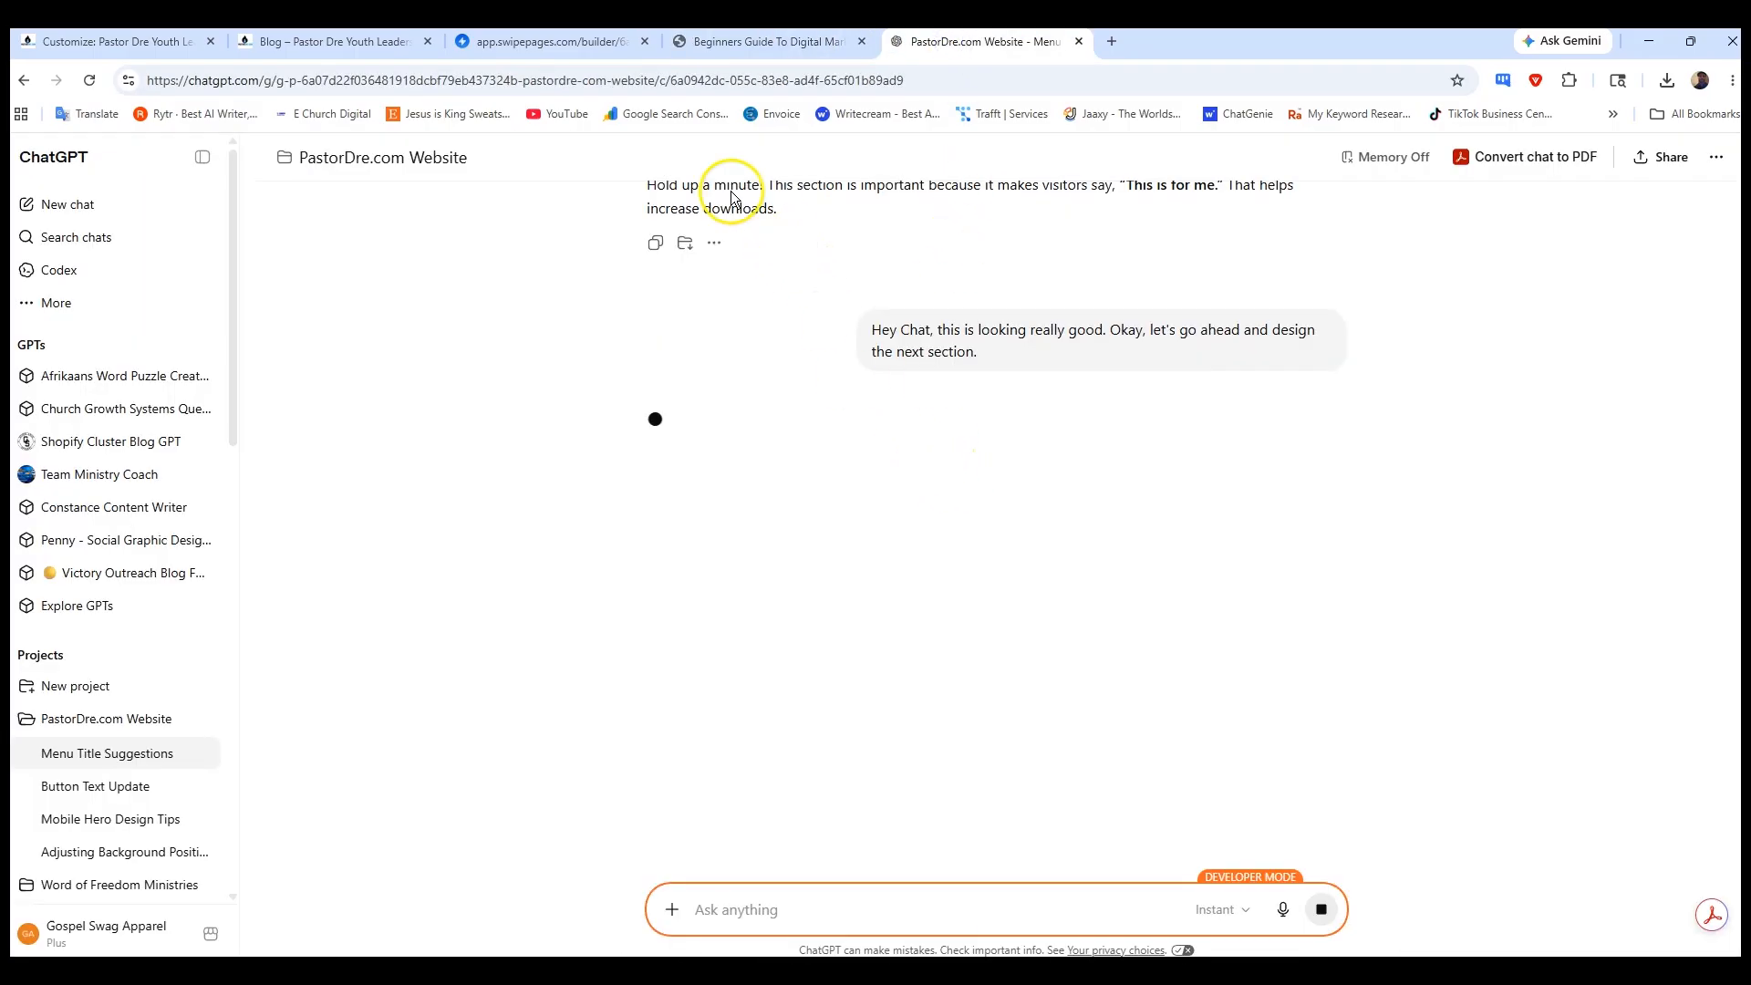
# - Switch to the Swipe Pages builder and check the settings of the first HTML block and its section
pyautogui.click(715, 43)
pyautogui.click(547, 41)
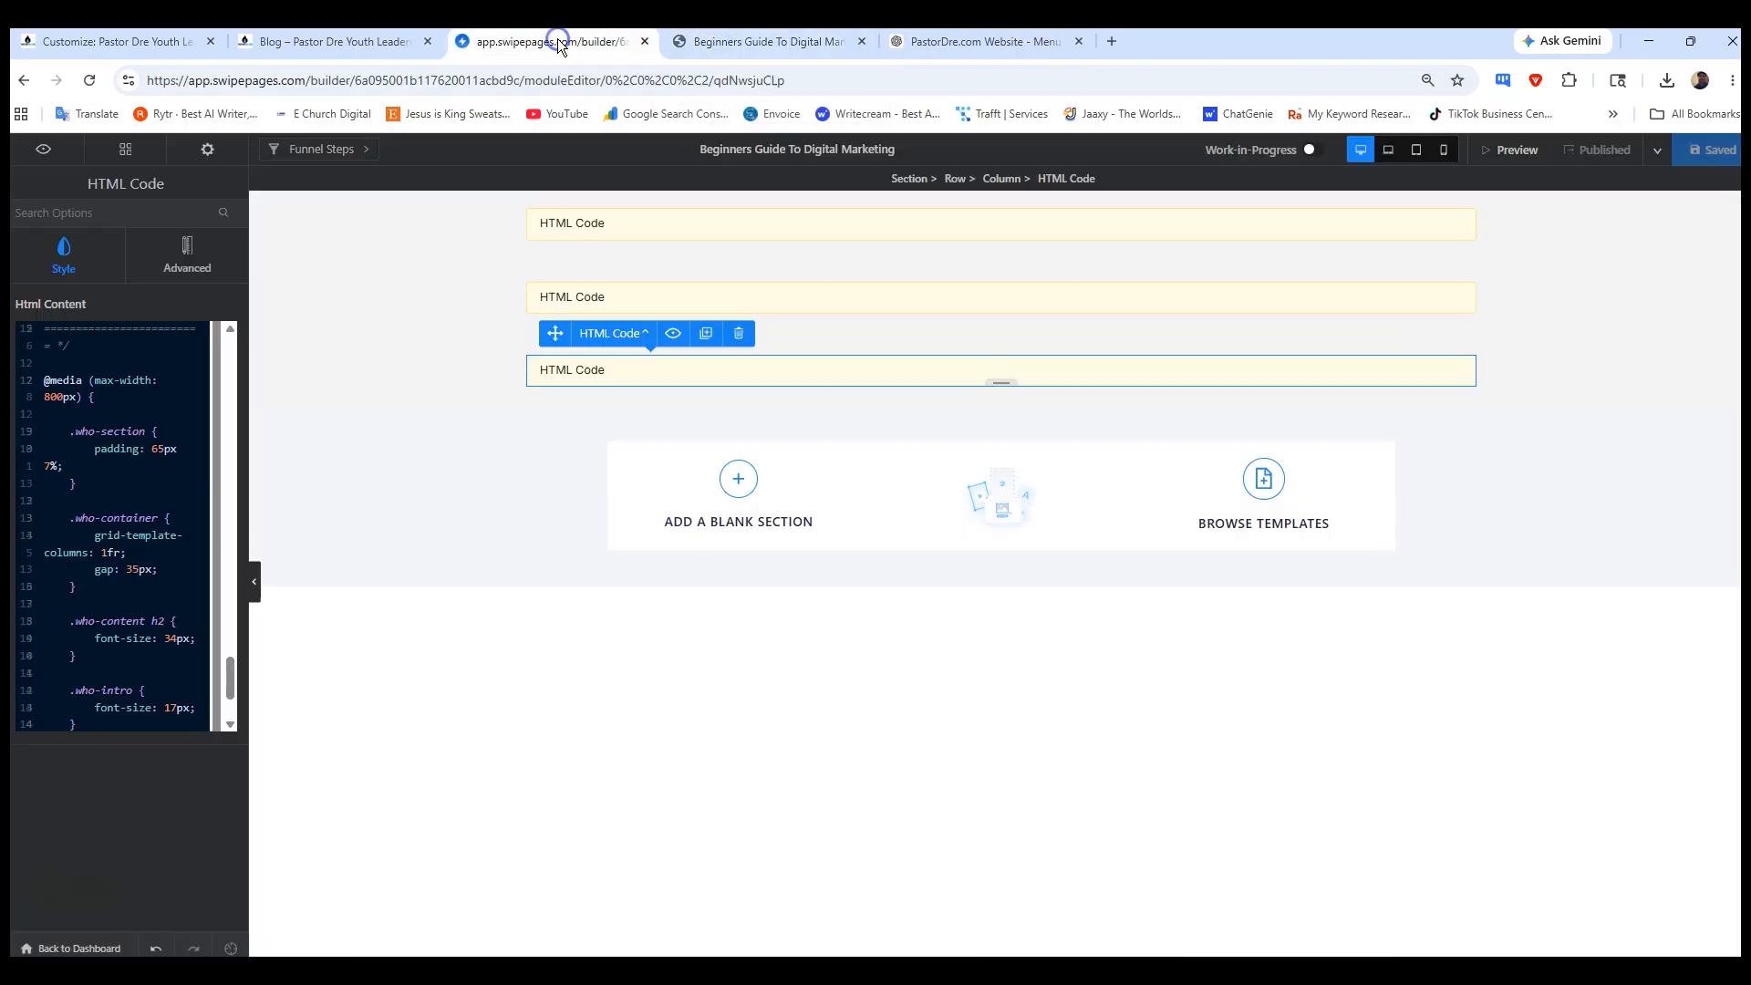
pyautogui.click(609, 223)
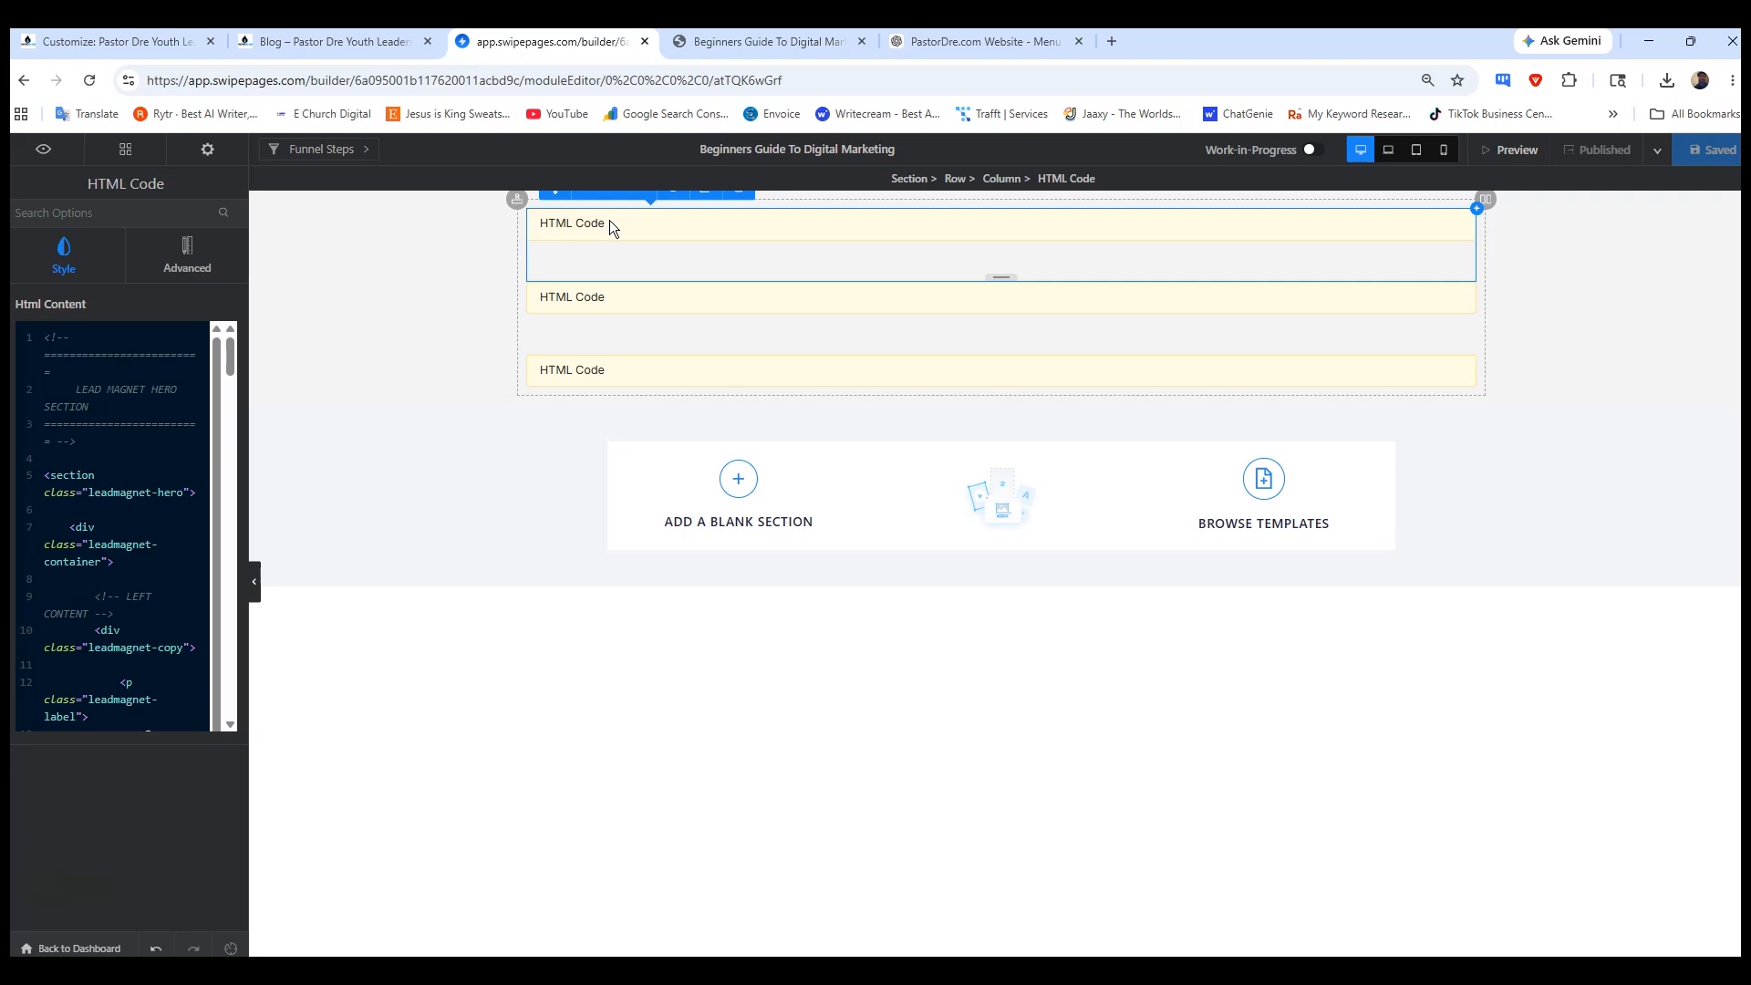
pyautogui.click(389, 296)
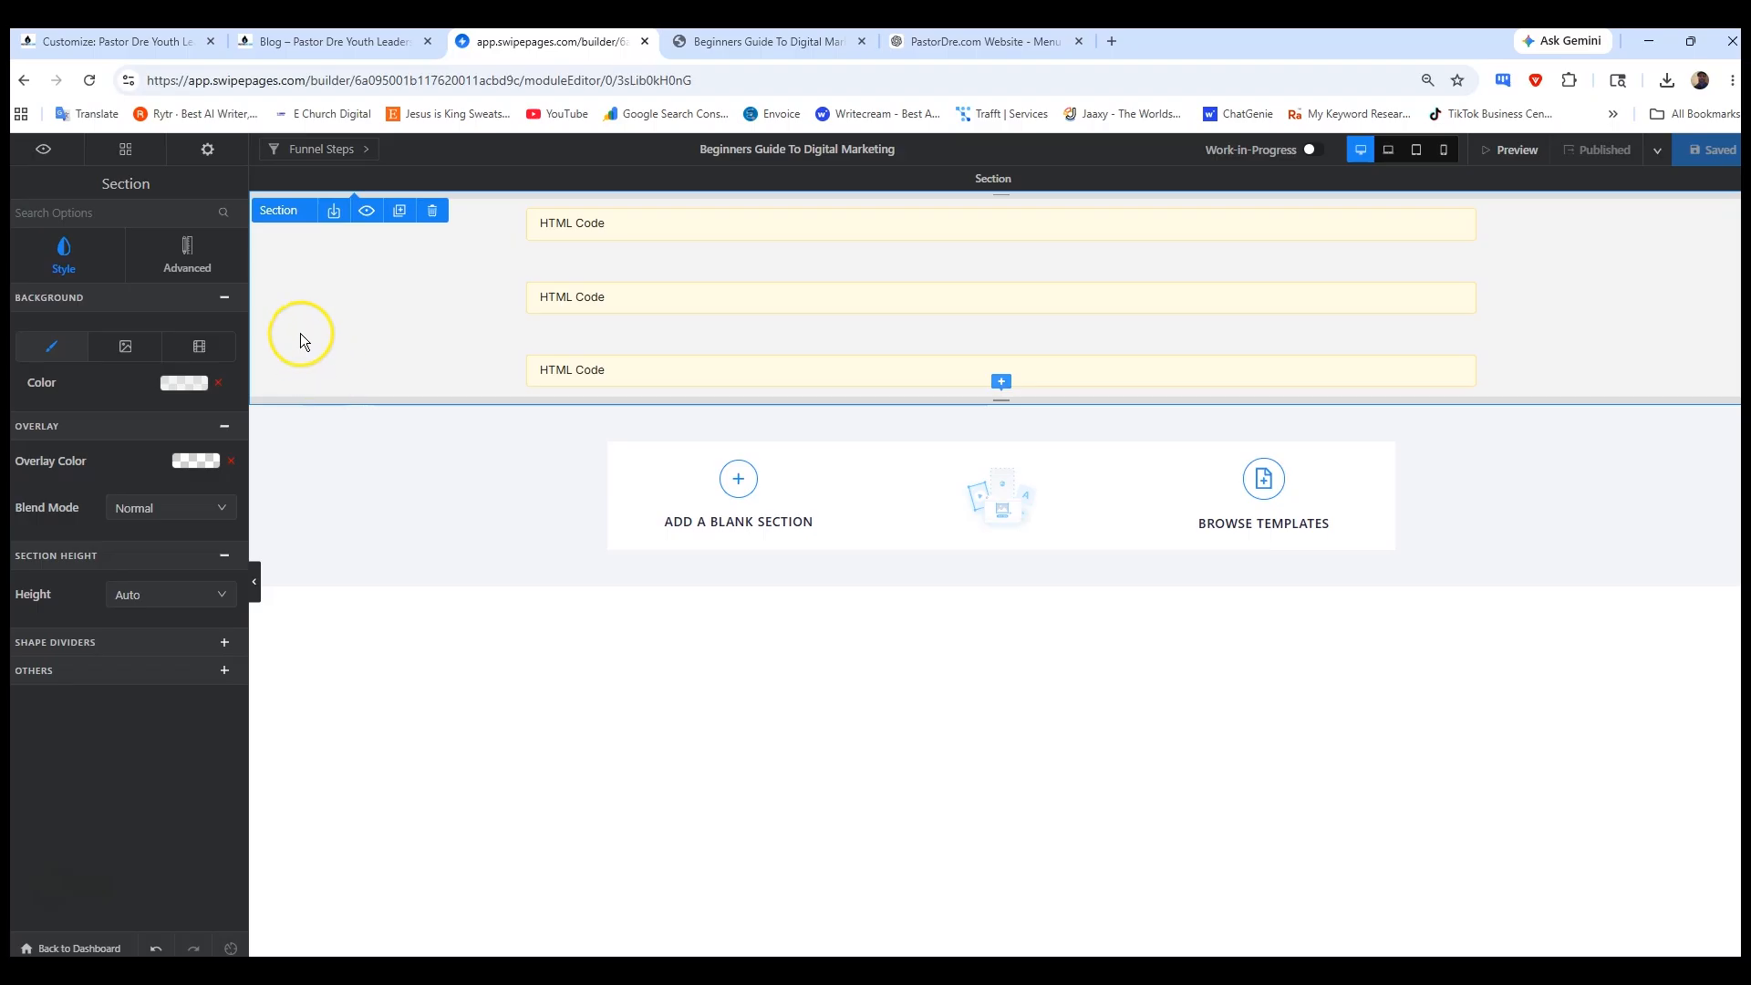
# - Set both the SEO title and the SEO description of the page to "Beginners Guide to Digital Marketing"
pyautogui.click(210, 151)
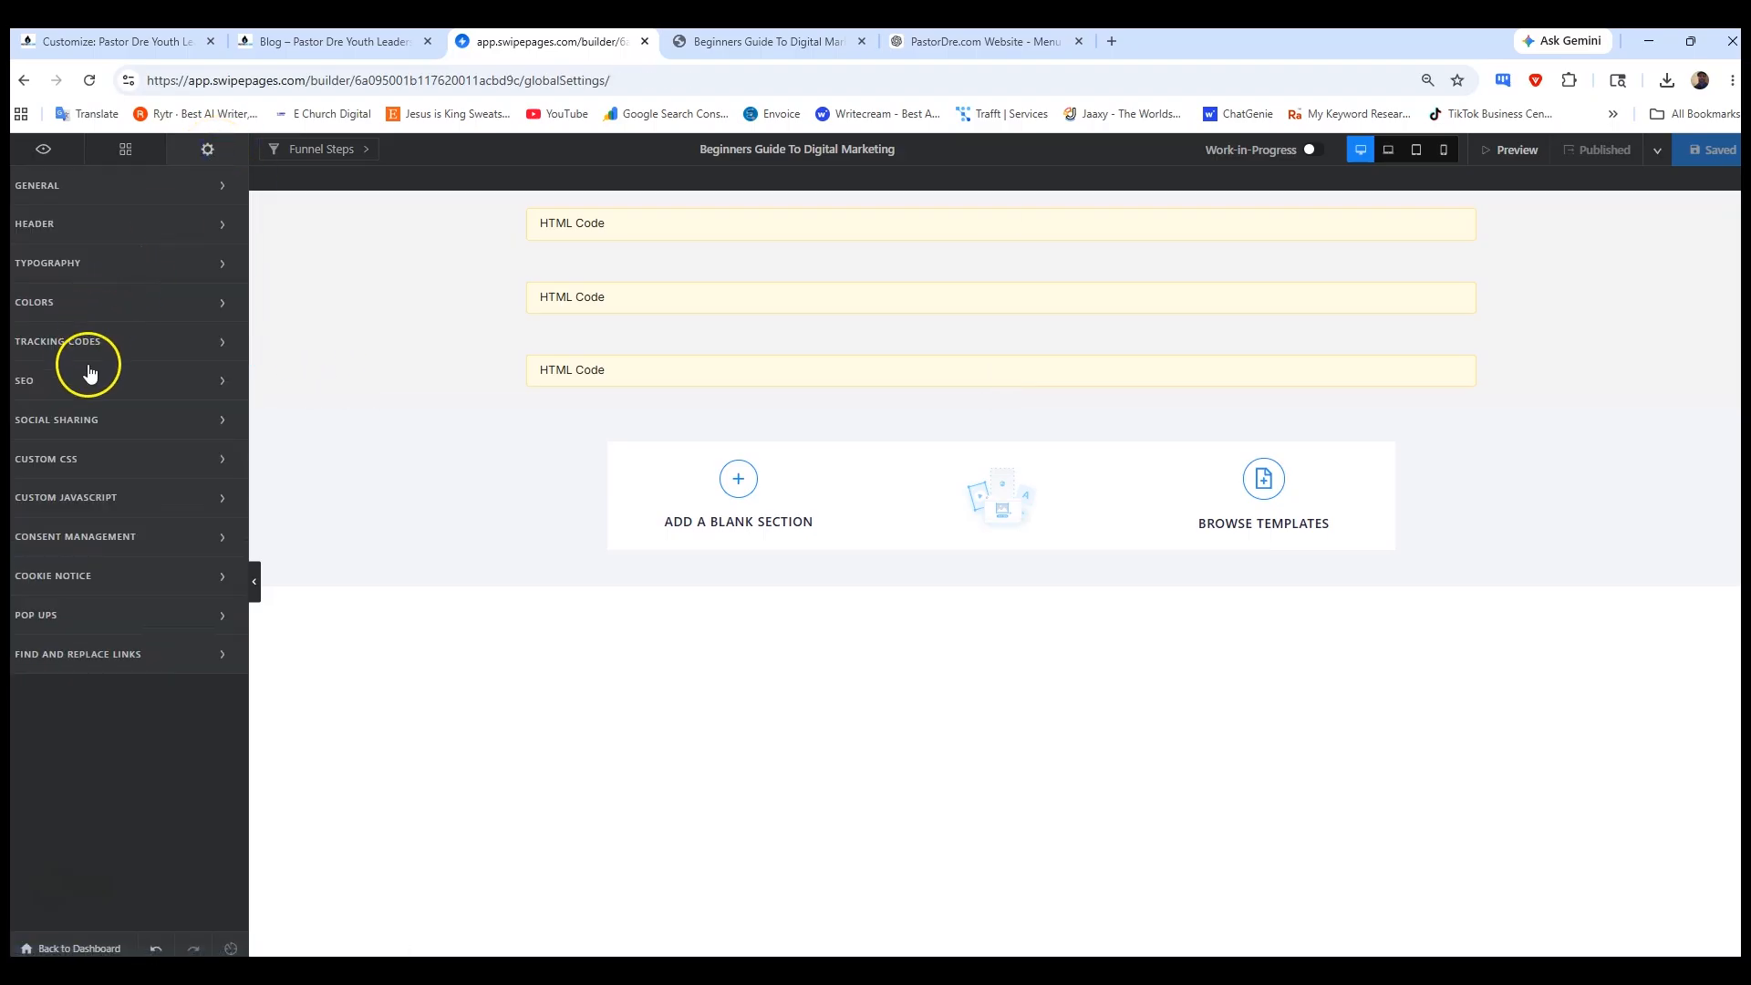
pyautogui.click(85, 391)
pyautogui.click(794, 344)
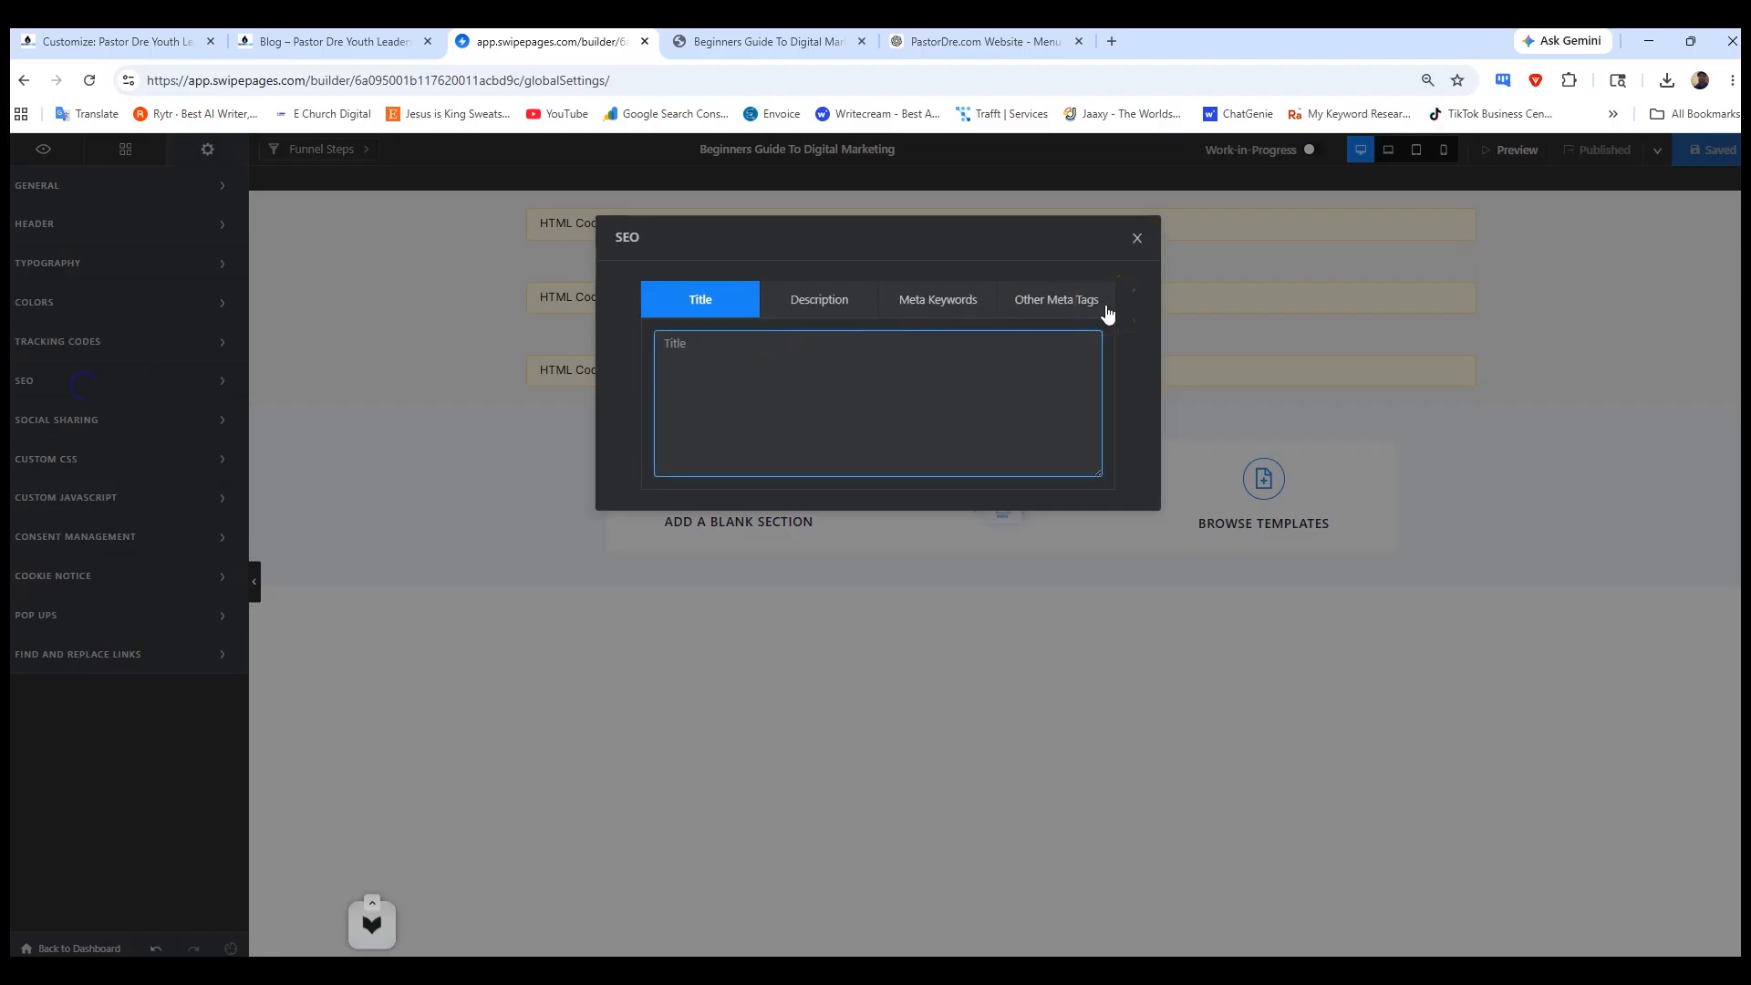
pyautogui.write('B')
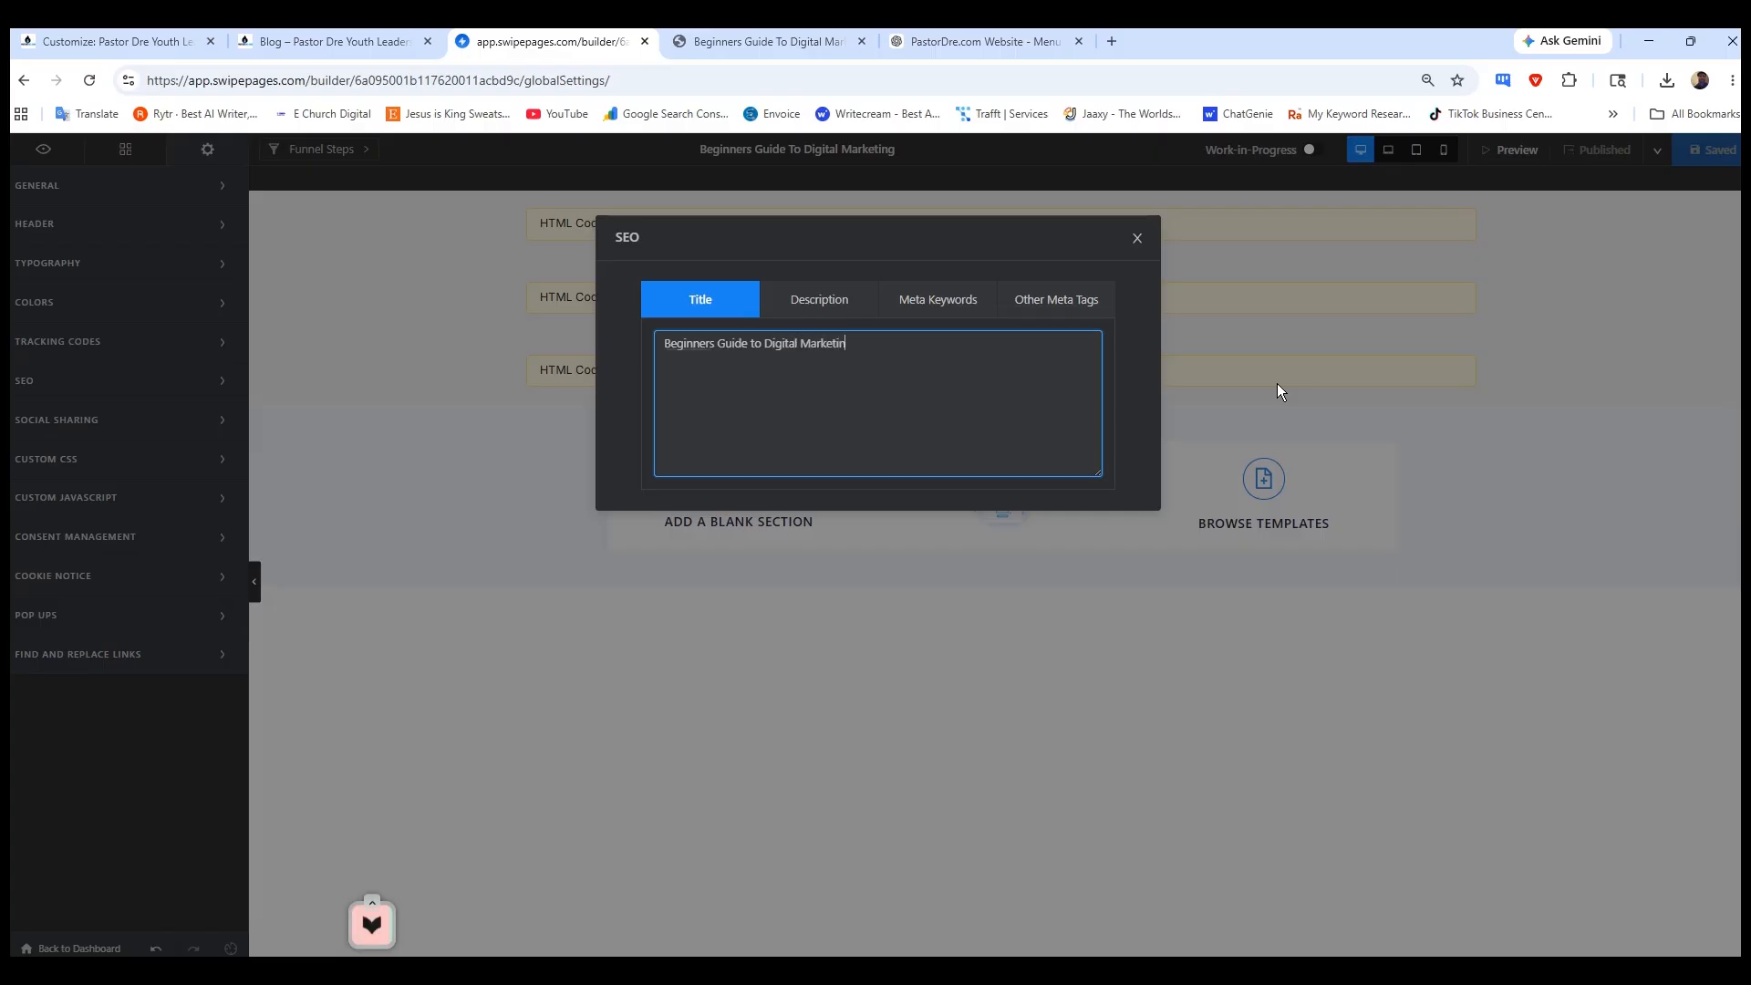
pyautogui.tripleClick(726, 343)
pyautogui.hotkey('ctrl', 'c')
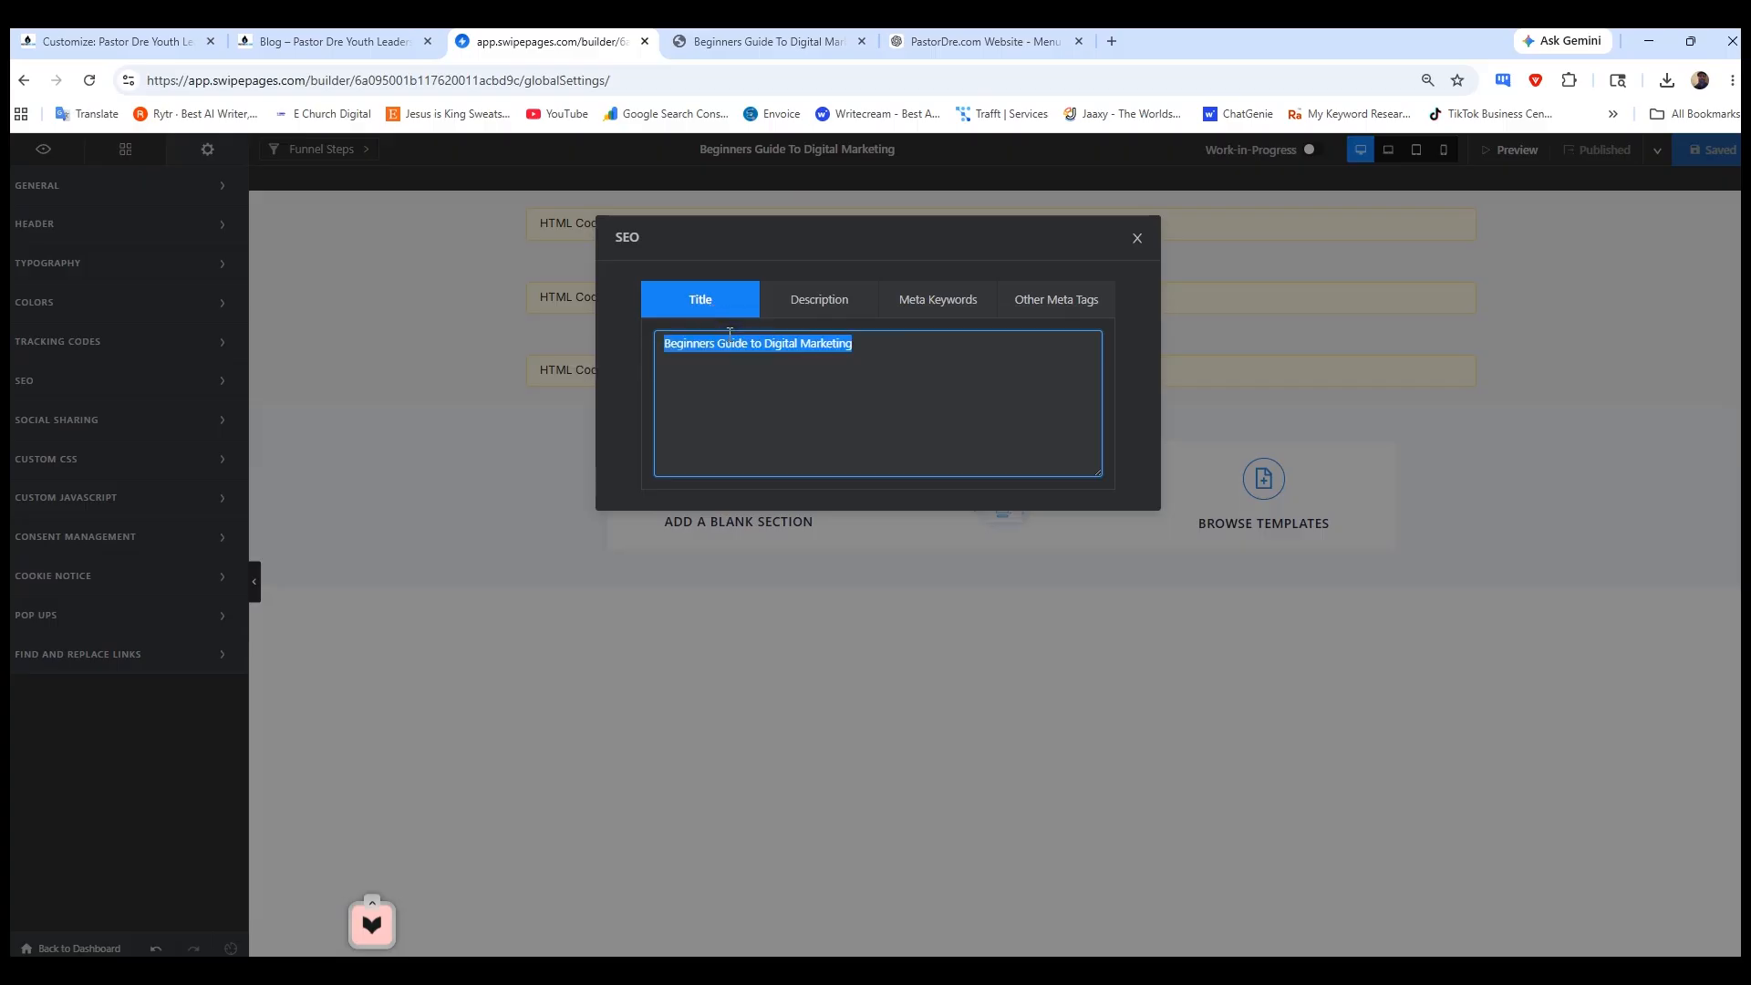
pyautogui.click(819, 301)
pyautogui.click(785, 364)
pyautogui.hotkey('ctrl', 'v')
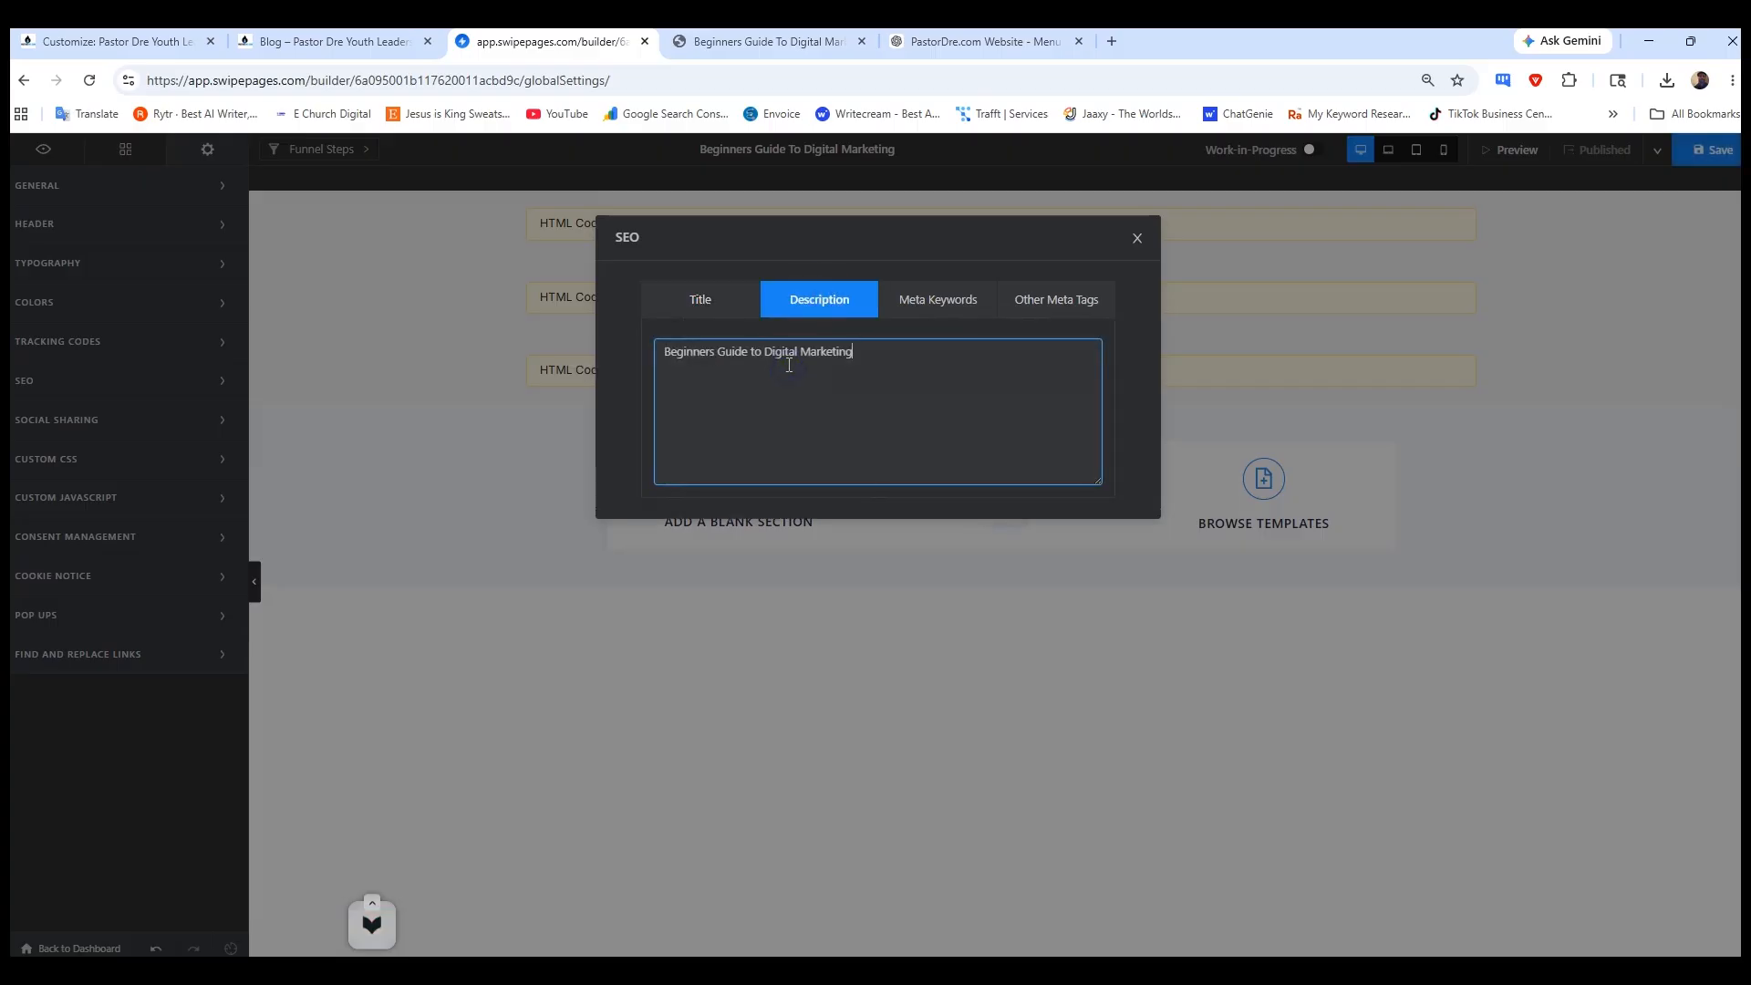
pyautogui.click(1137, 238)
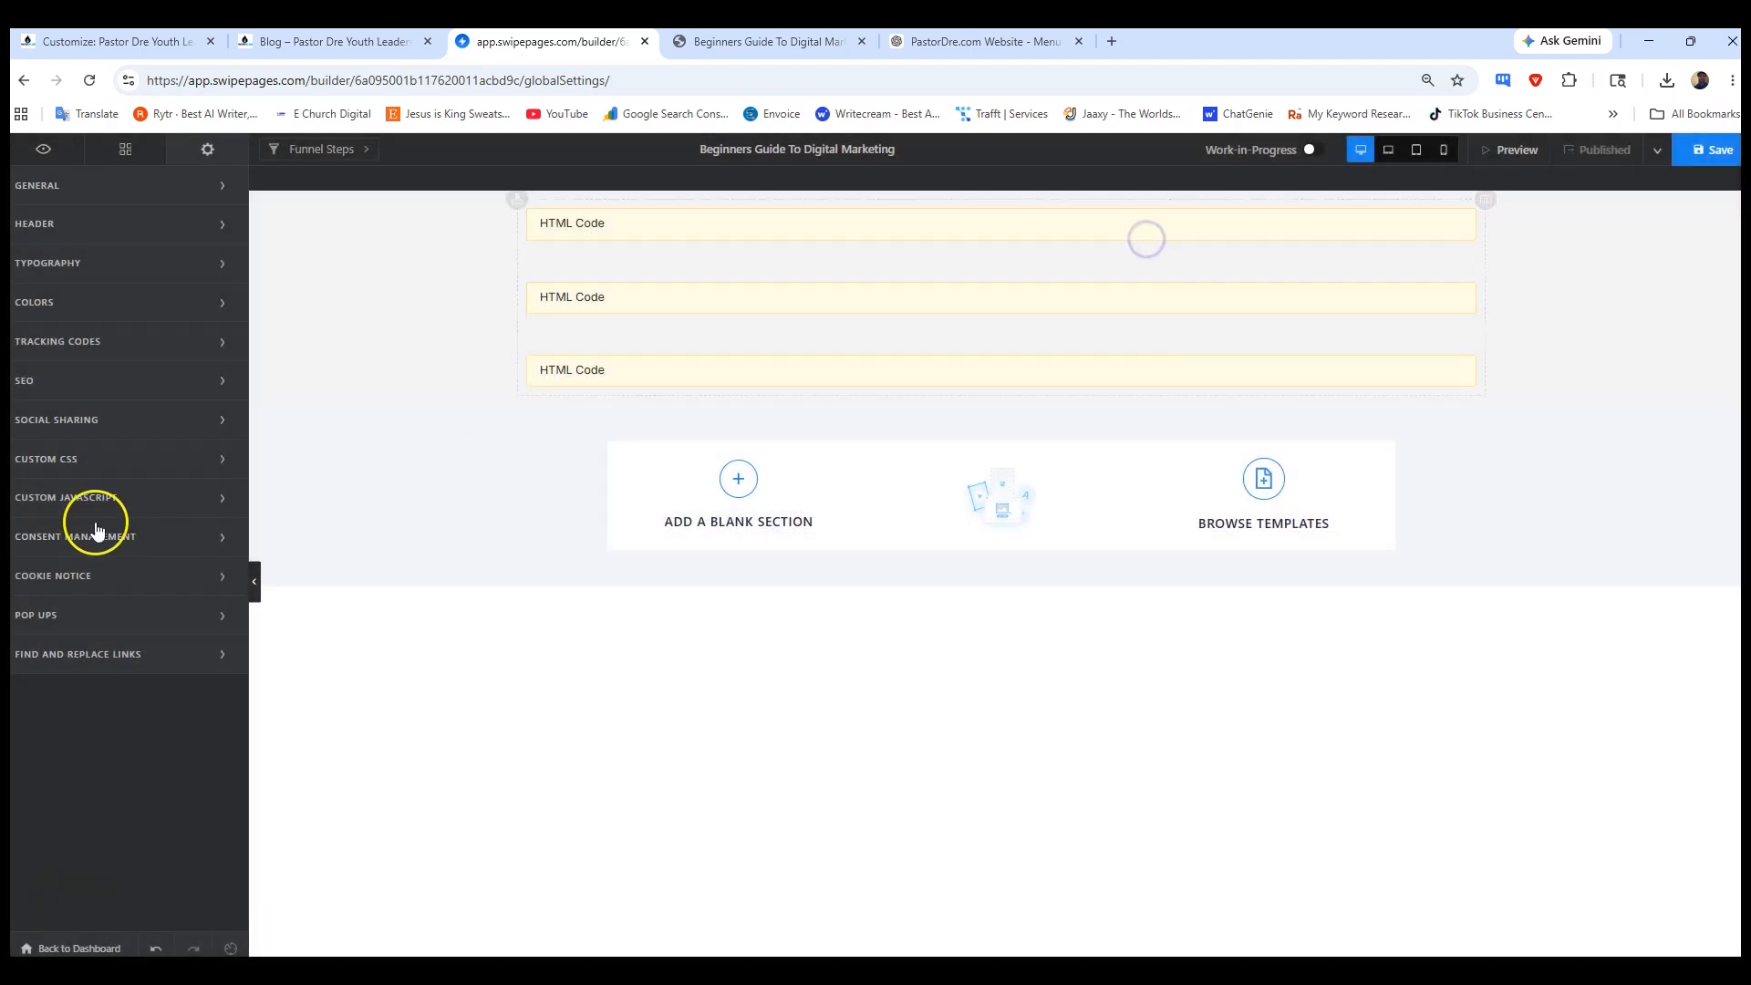
# - Fill in the OG tags with title and description "Beginners Guide to Digital Marketing" and upload the Beginners Guide To Digital Ministry image
pyautogui.click(65, 420)
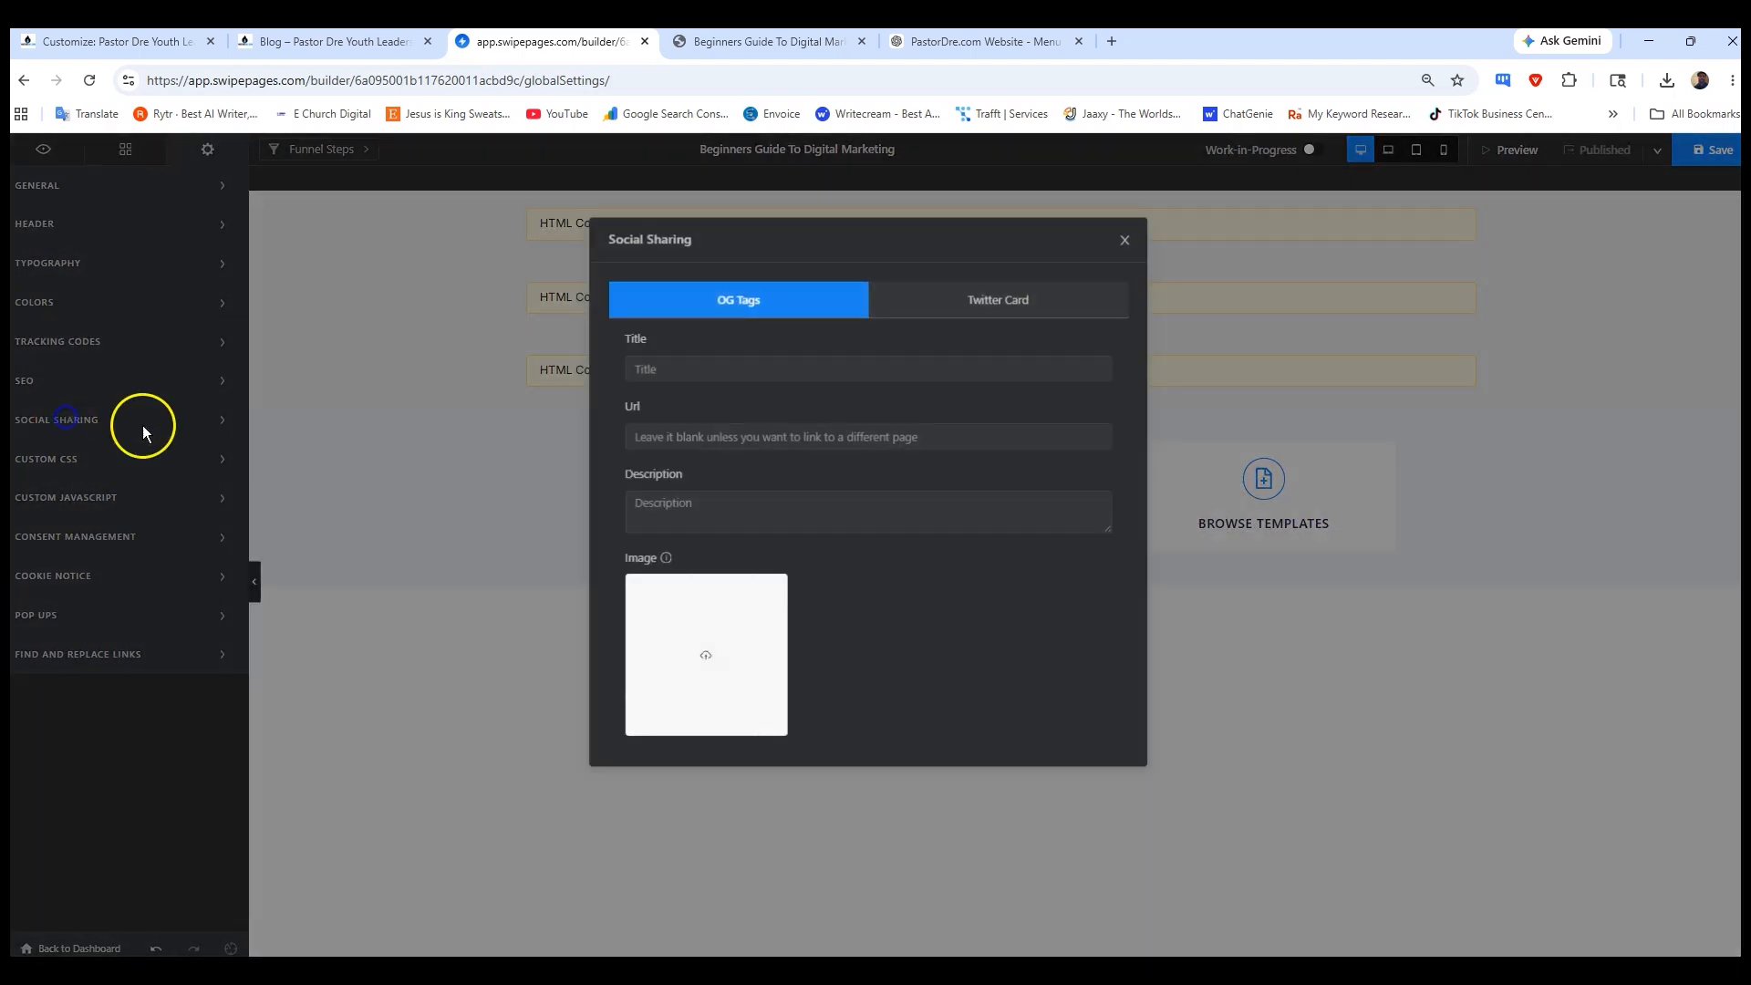
pyautogui.click(718, 367)
pyautogui.hotkey('ctrl', 'v')
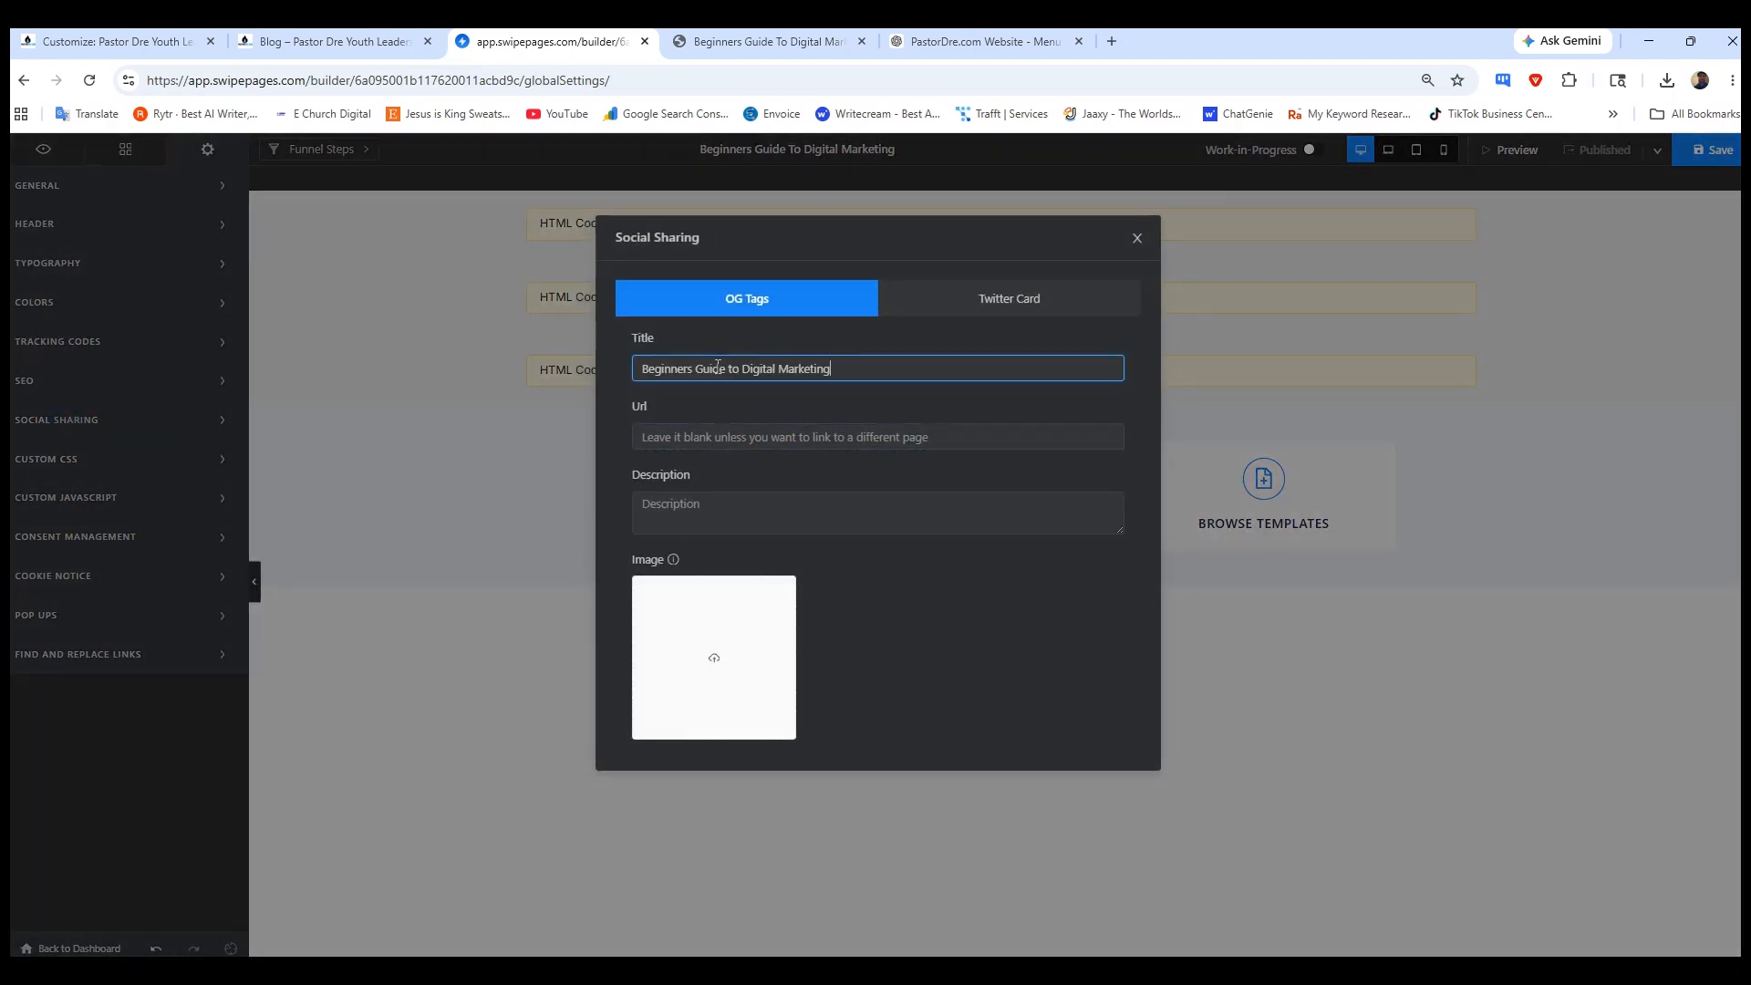
pyautogui.click(706, 507)
pyautogui.hotkey('ctrl', 'v')
pyautogui.click(714, 654)
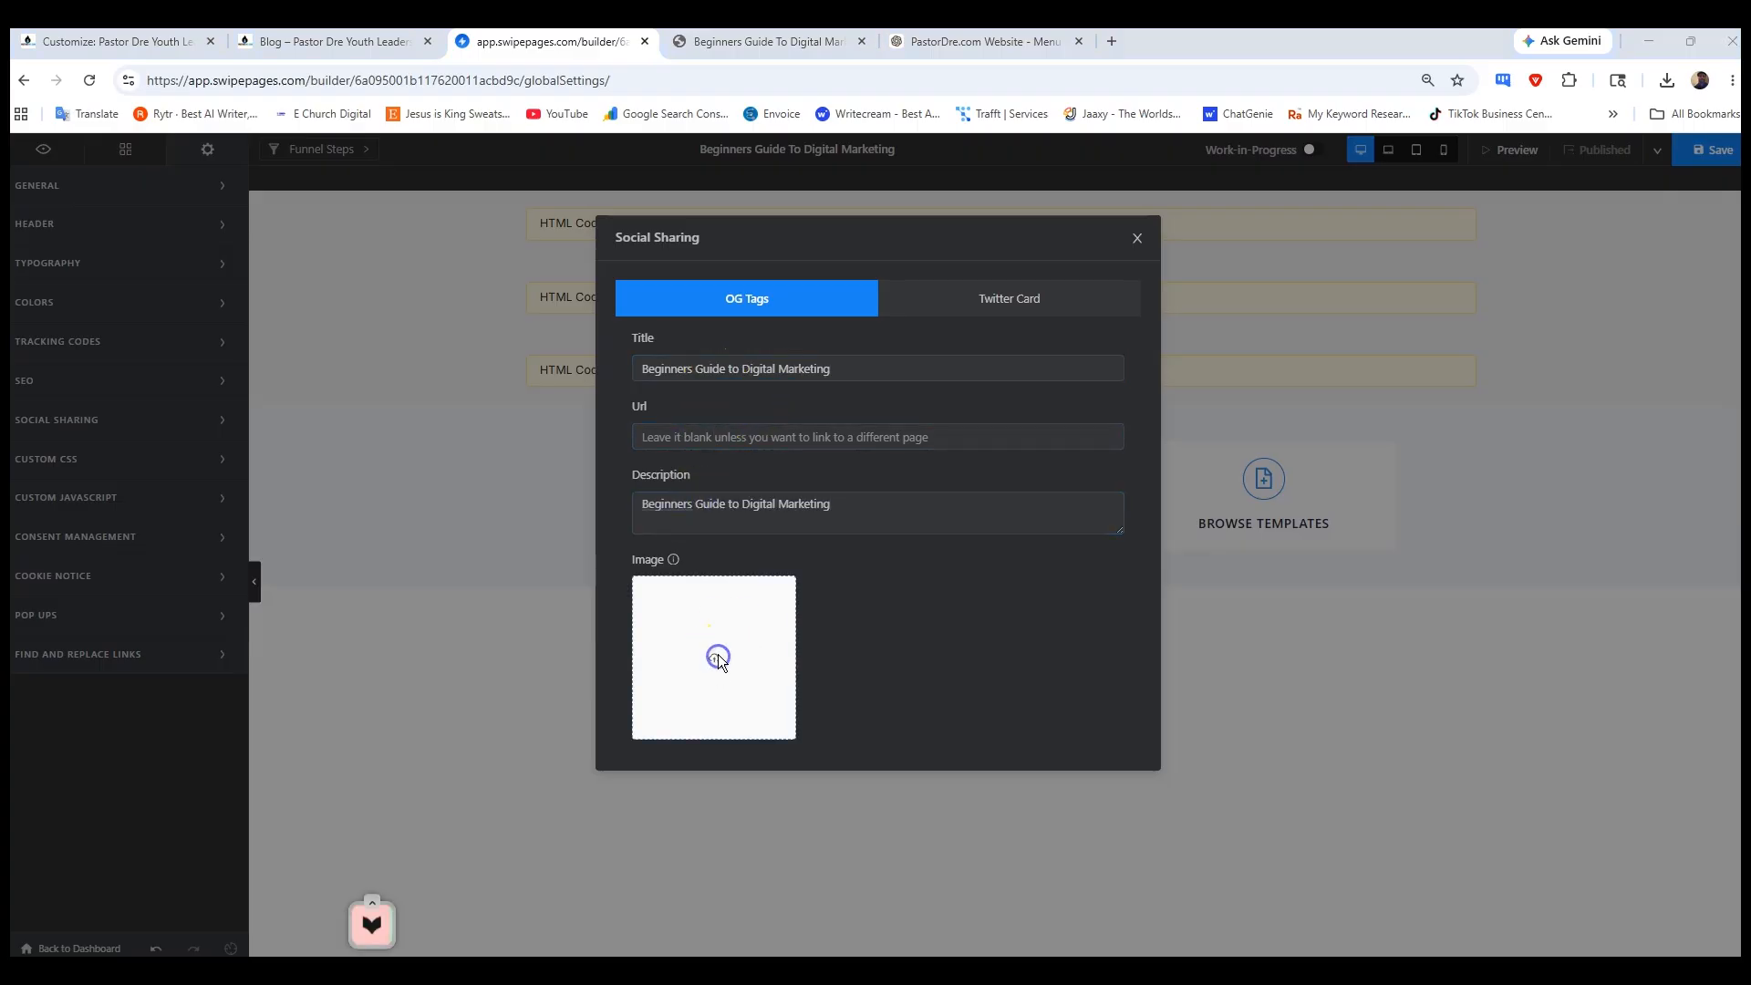
pyautogui.click(266, 307)
pyautogui.doubleClick(371, 381)
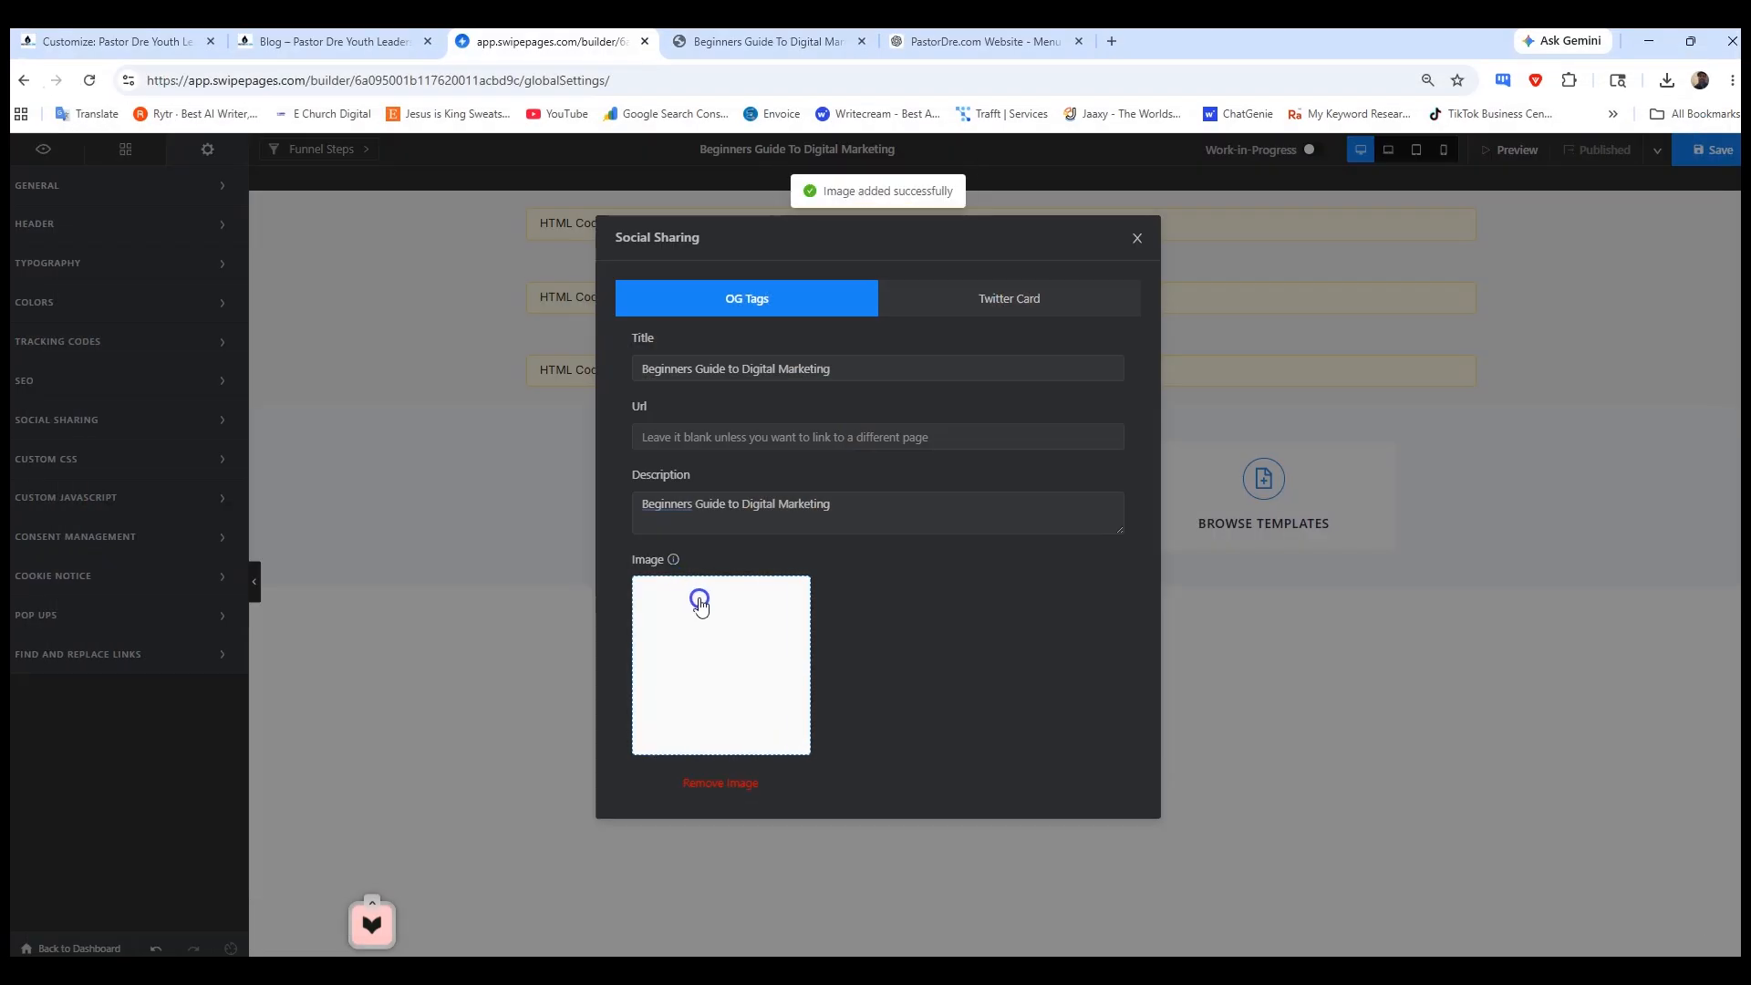
# - Fill in the Twitter Card with title and description "Beginners Guide to Digital Marketing" and the Beginners Guide To Digital Ministry image
pyautogui.click(995, 298)
pyautogui.click(735, 430)
pyautogui.click(724, 368)
pyautogui.hotkey('ctrl', 'v')
pyautogui.click(726, 442)
pyautogui.hotkey('ctrl', 'v')
pyautogui.click(711, 736)
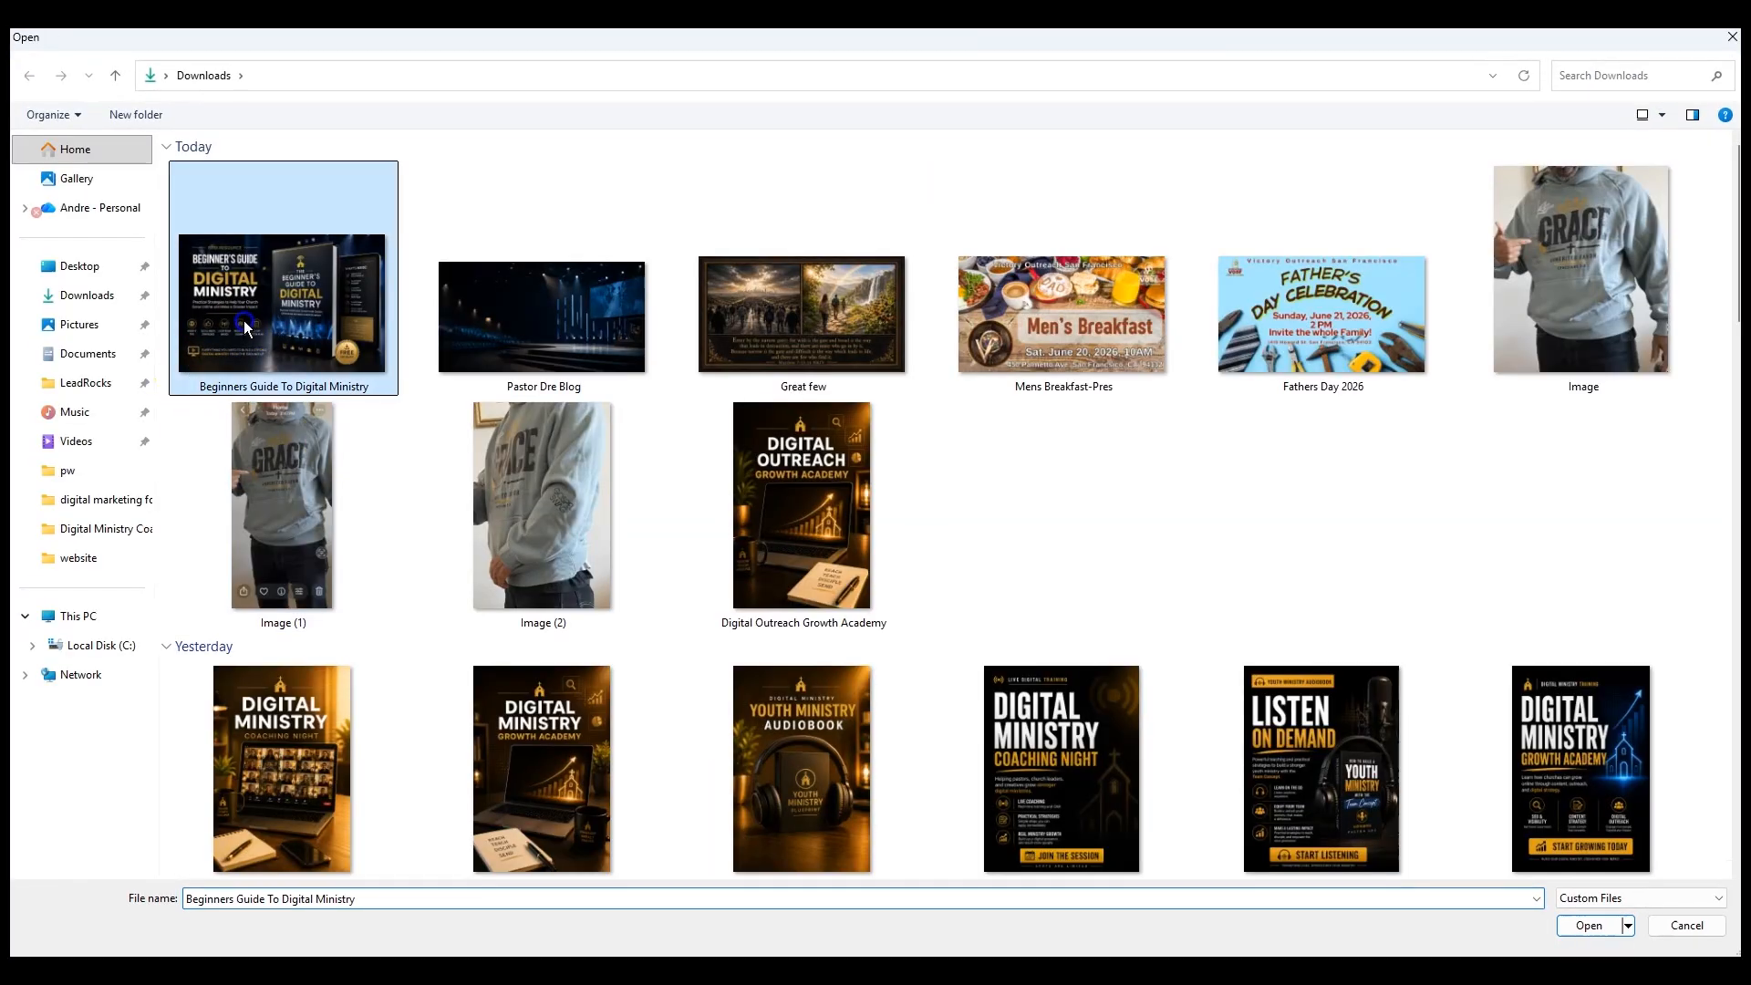
pyautogui.doubleClick(244, 321)
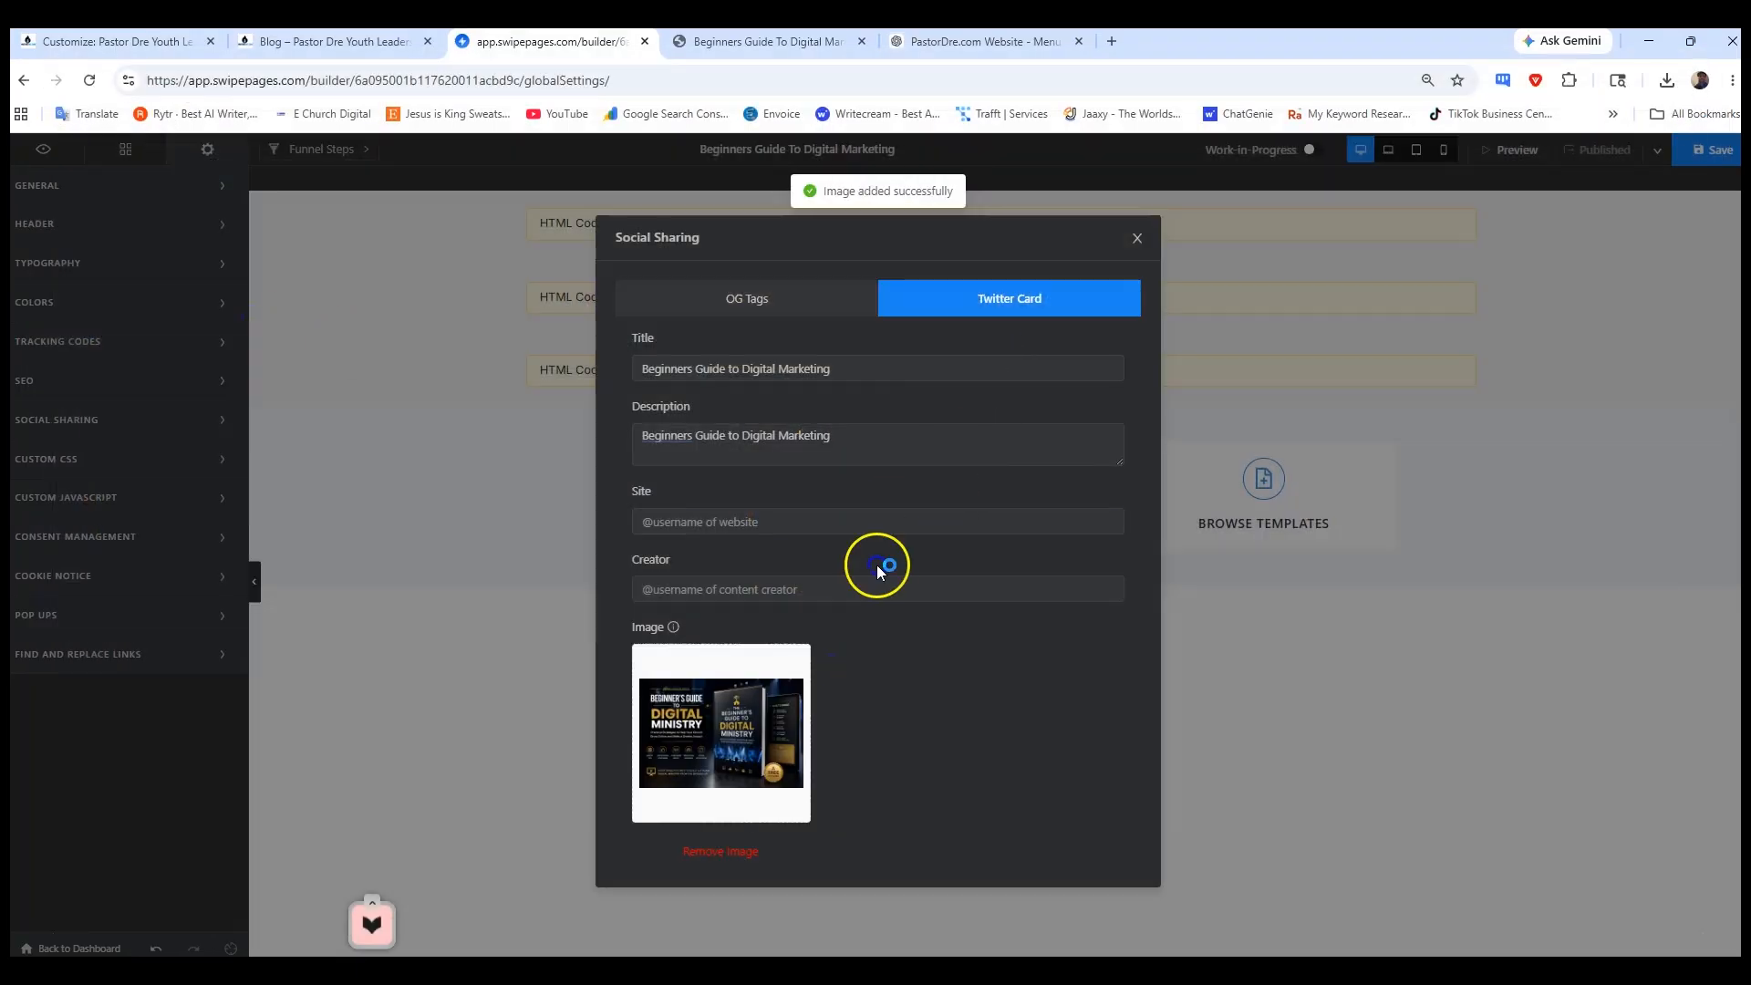
# - Close the social sharing settings, and save and publish the page
pyautogui.click(1260, 240)
pyautogui.click(1710, 153)
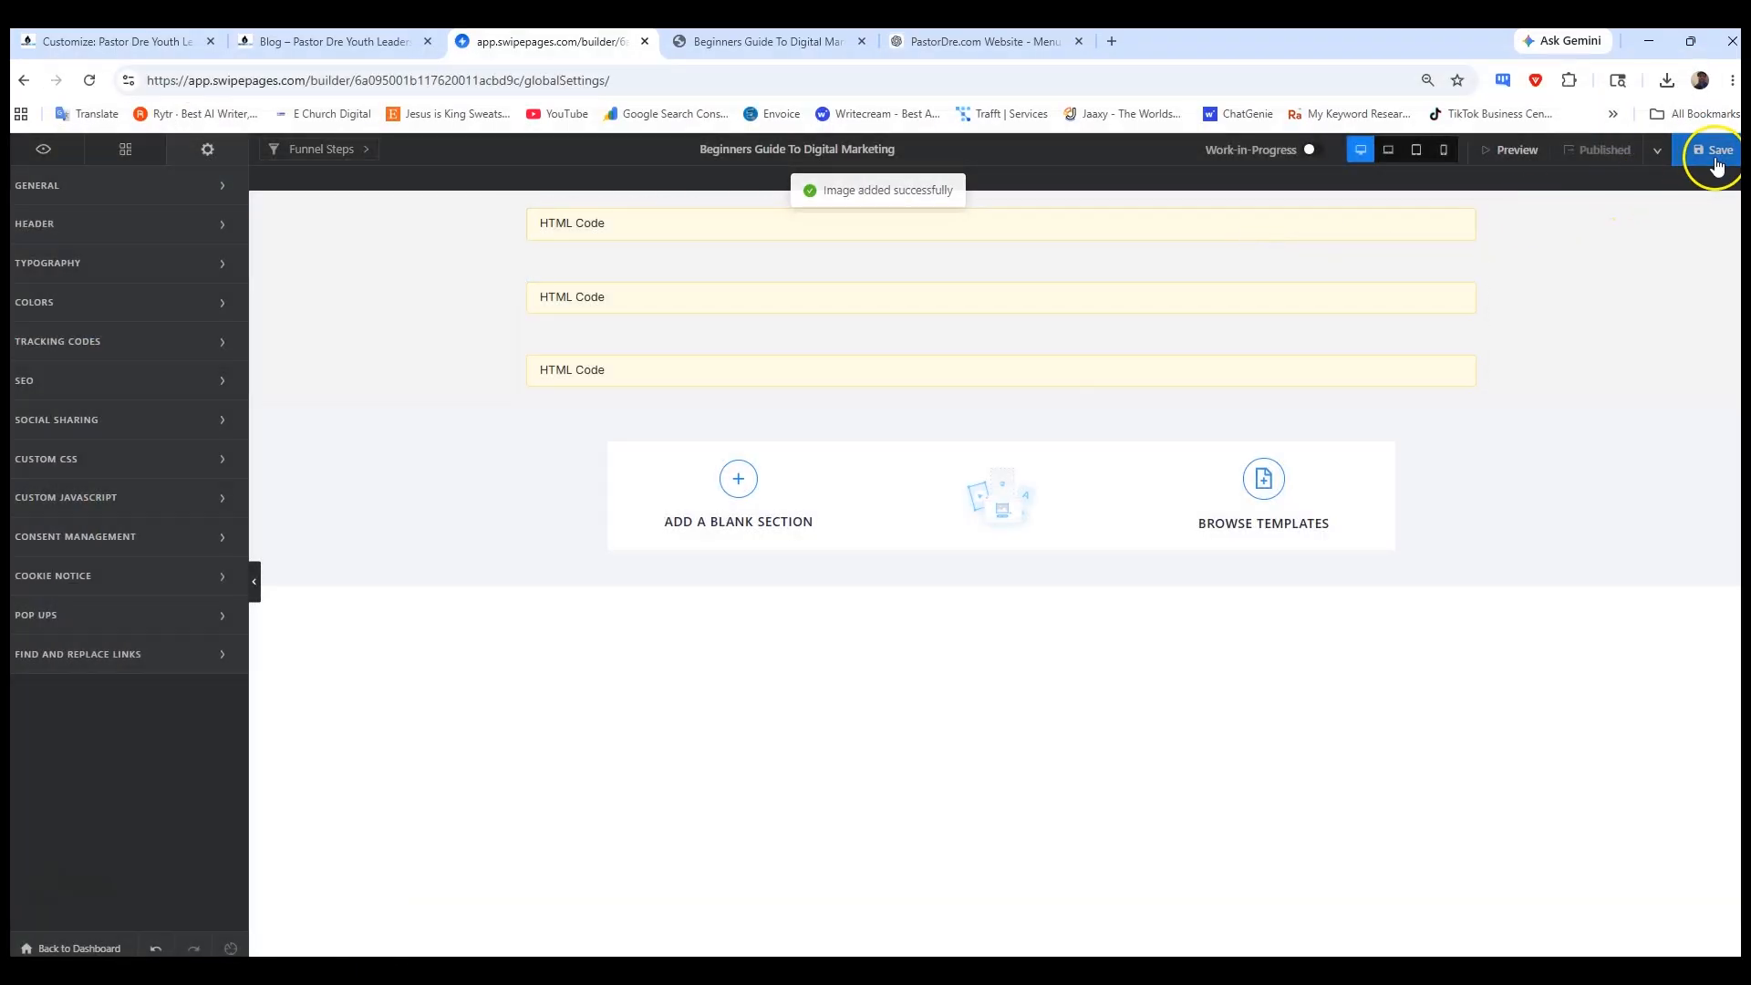
pyautogui.click(1613, 150)
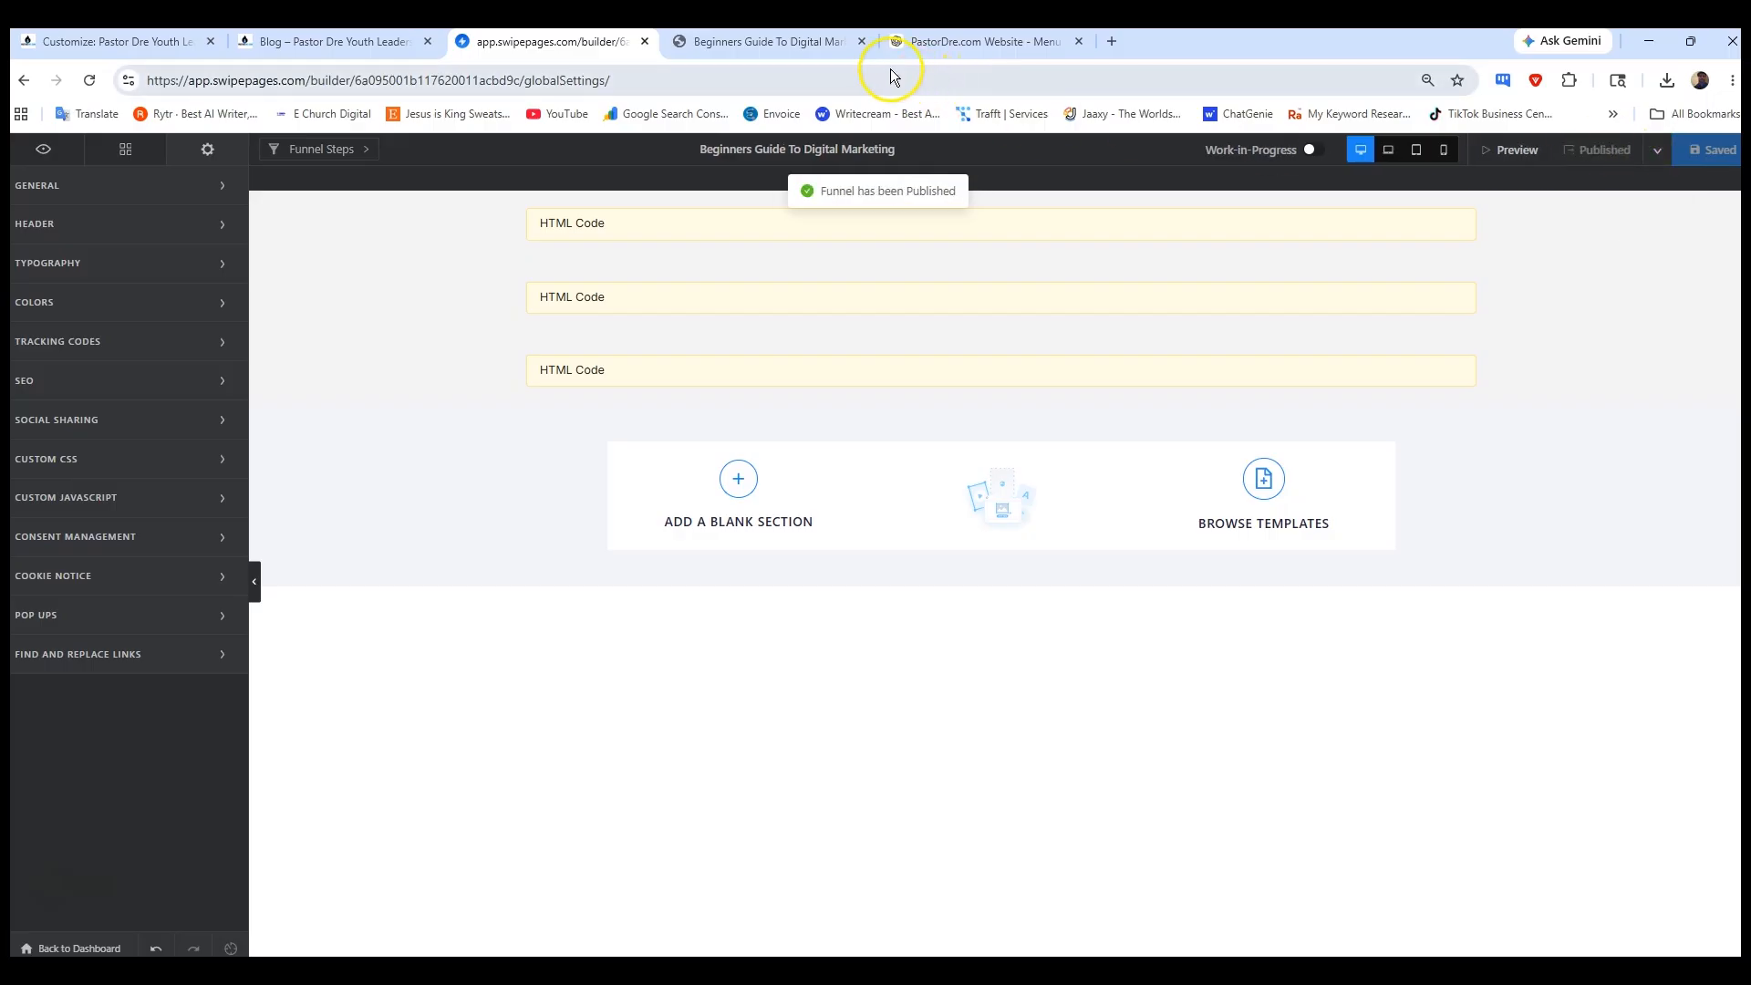
# - Switch to ChatGPT and copy the HTML code for "Section 4: Inside the Guide"
pyautogui.click(938, 41)
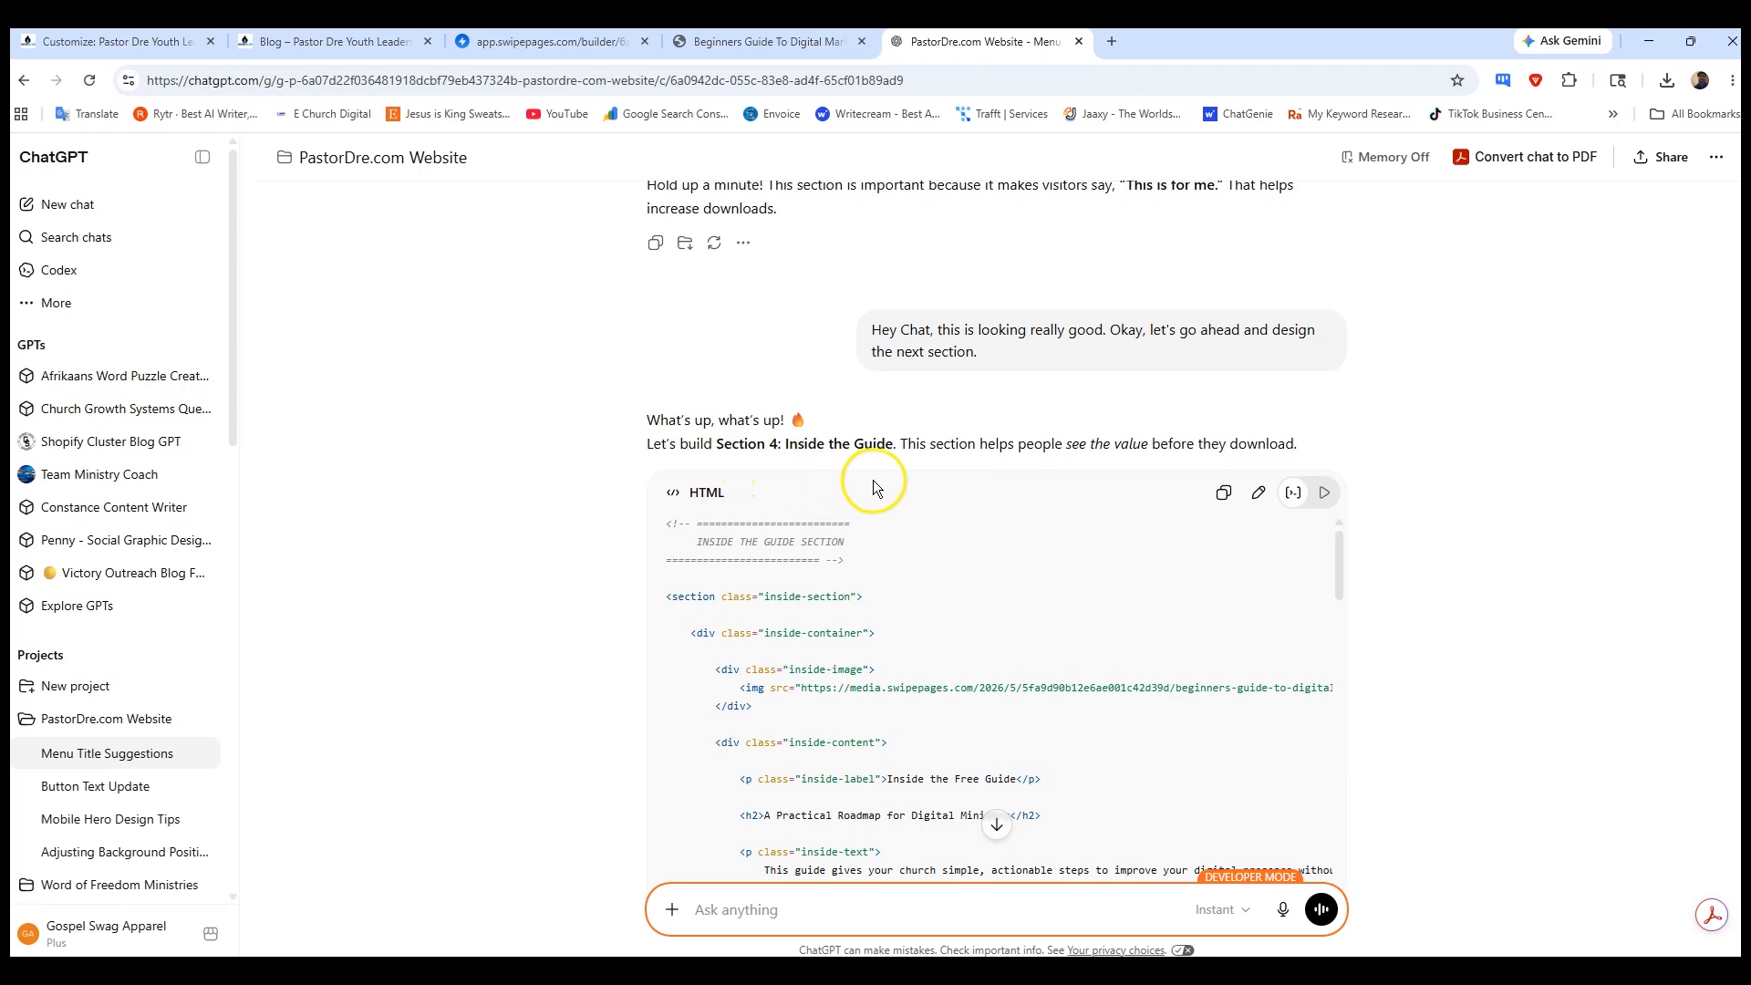
pyautogui.scroll(-2, 995, 496)
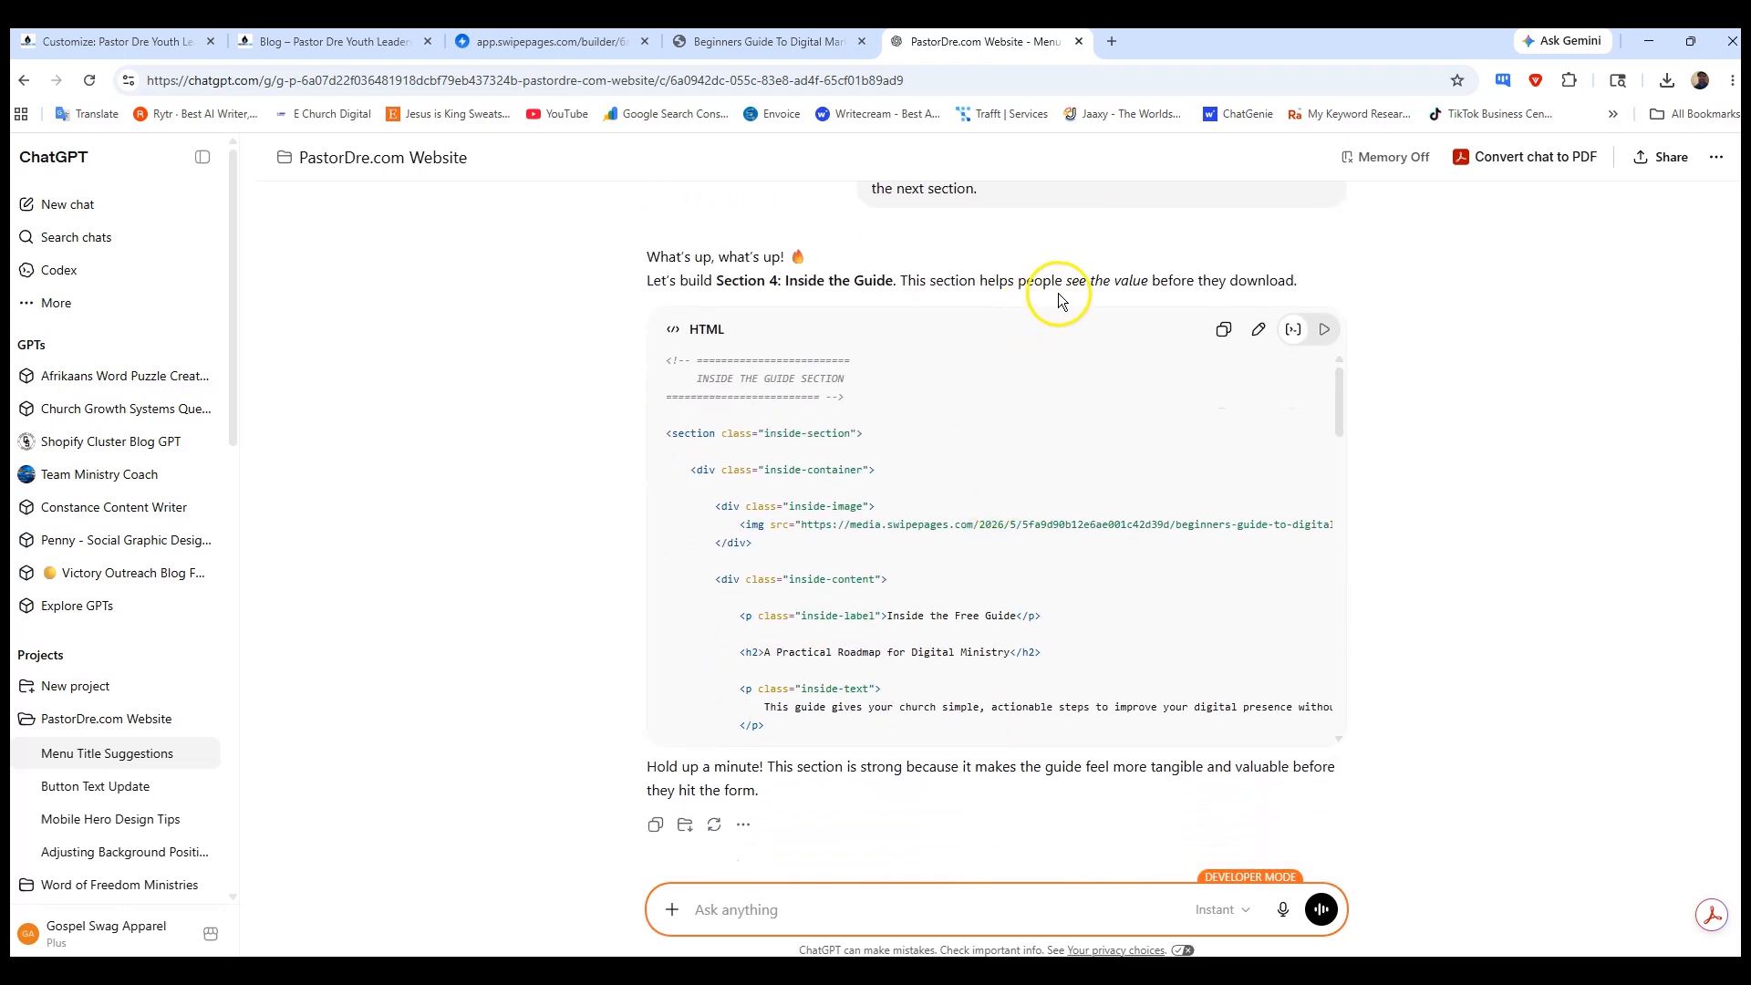
pyautogui.click(1227, 331)
pyautogui.scroll(-5, 1204, 429)
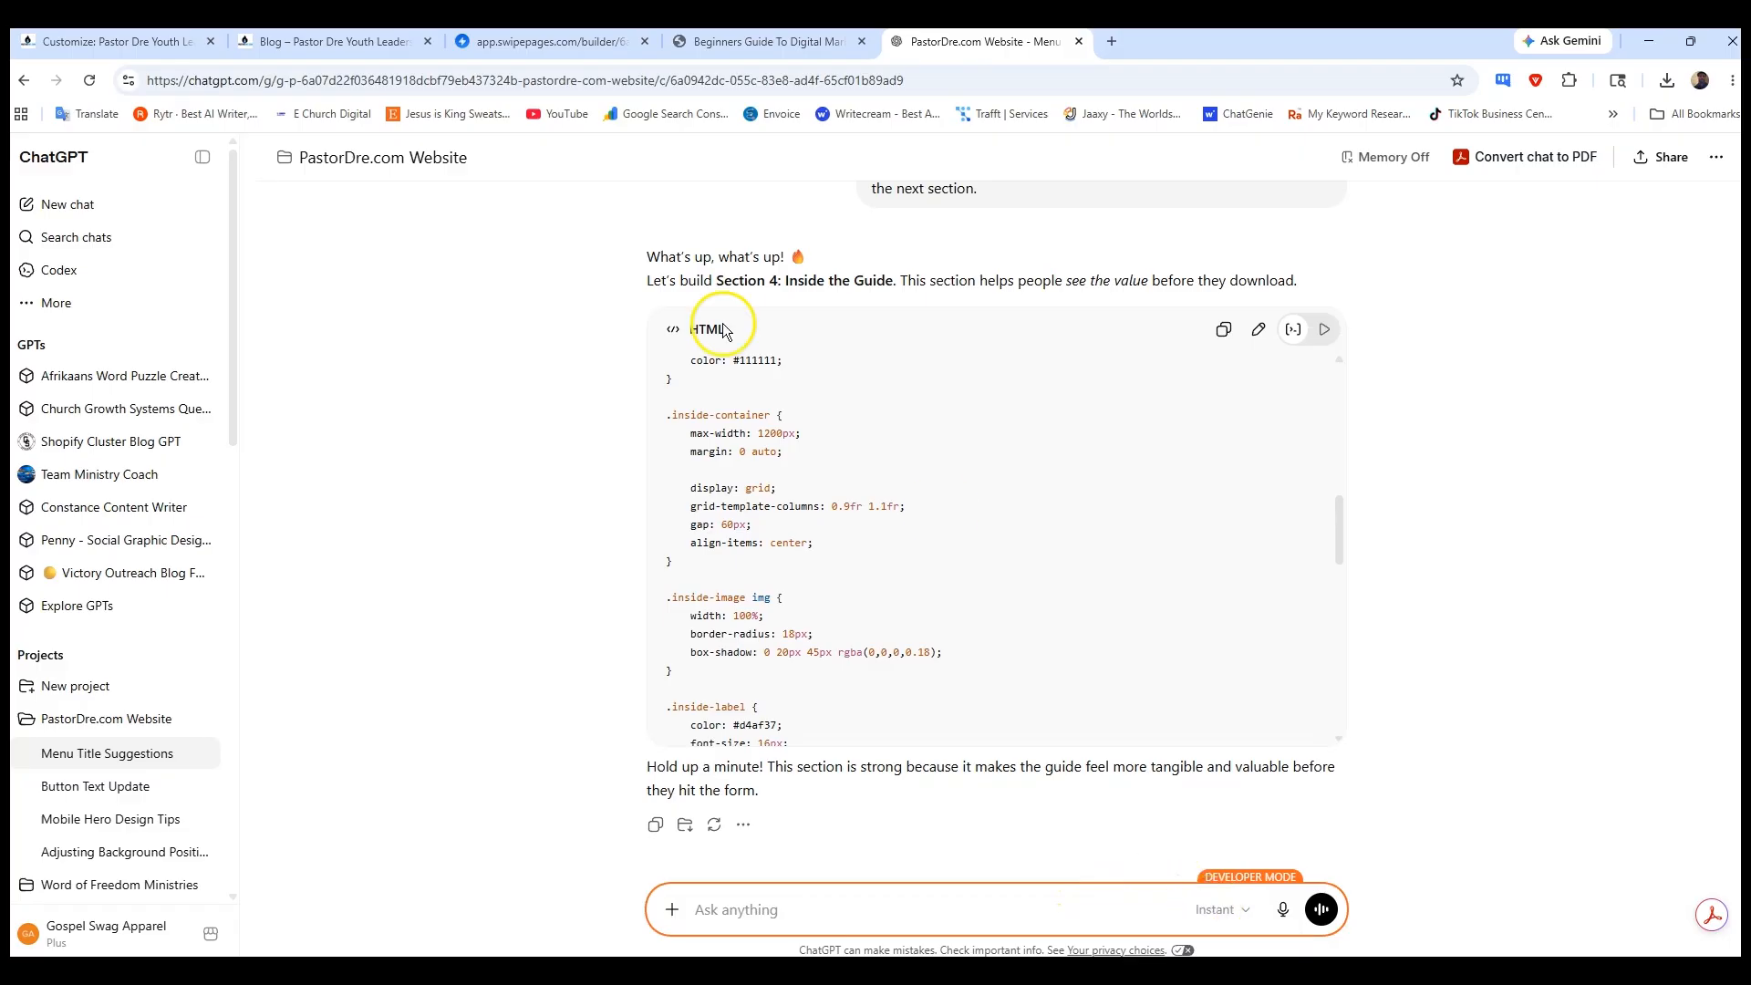
# - Send ChatGPT the dictated message "Okay, great. Can you start working on section 5?"
pyautogui.click(1283, 910)
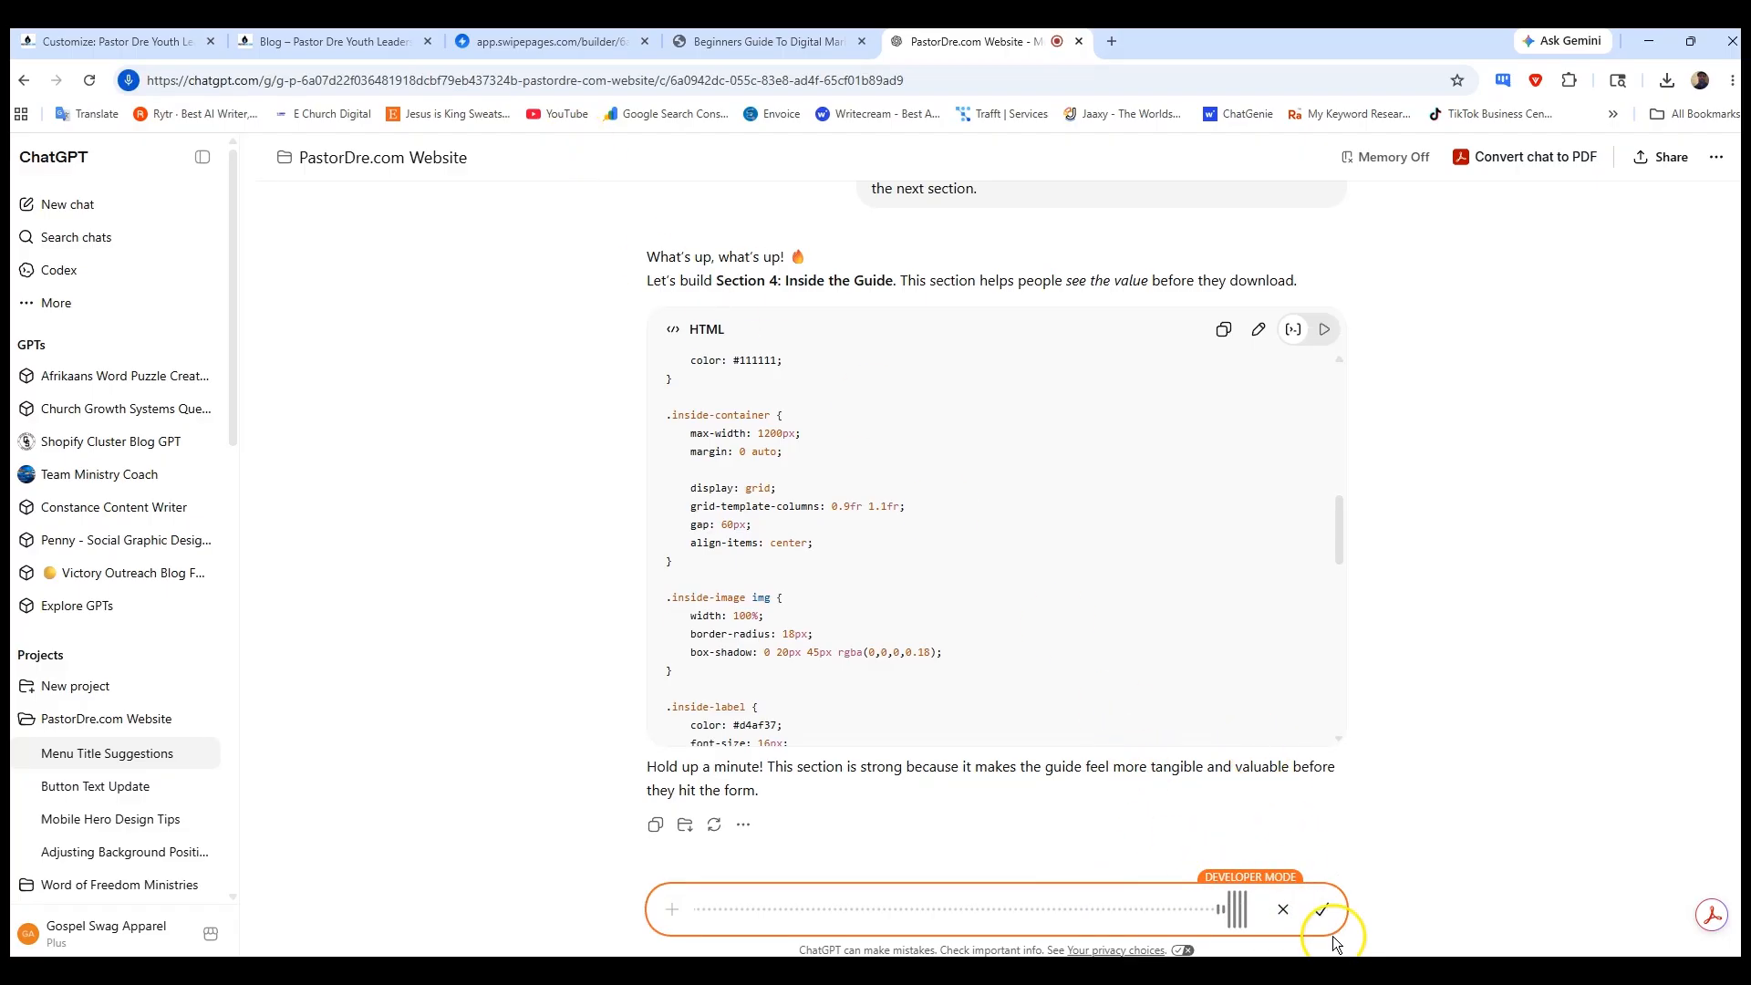
pyautogui.click(1322, 910)
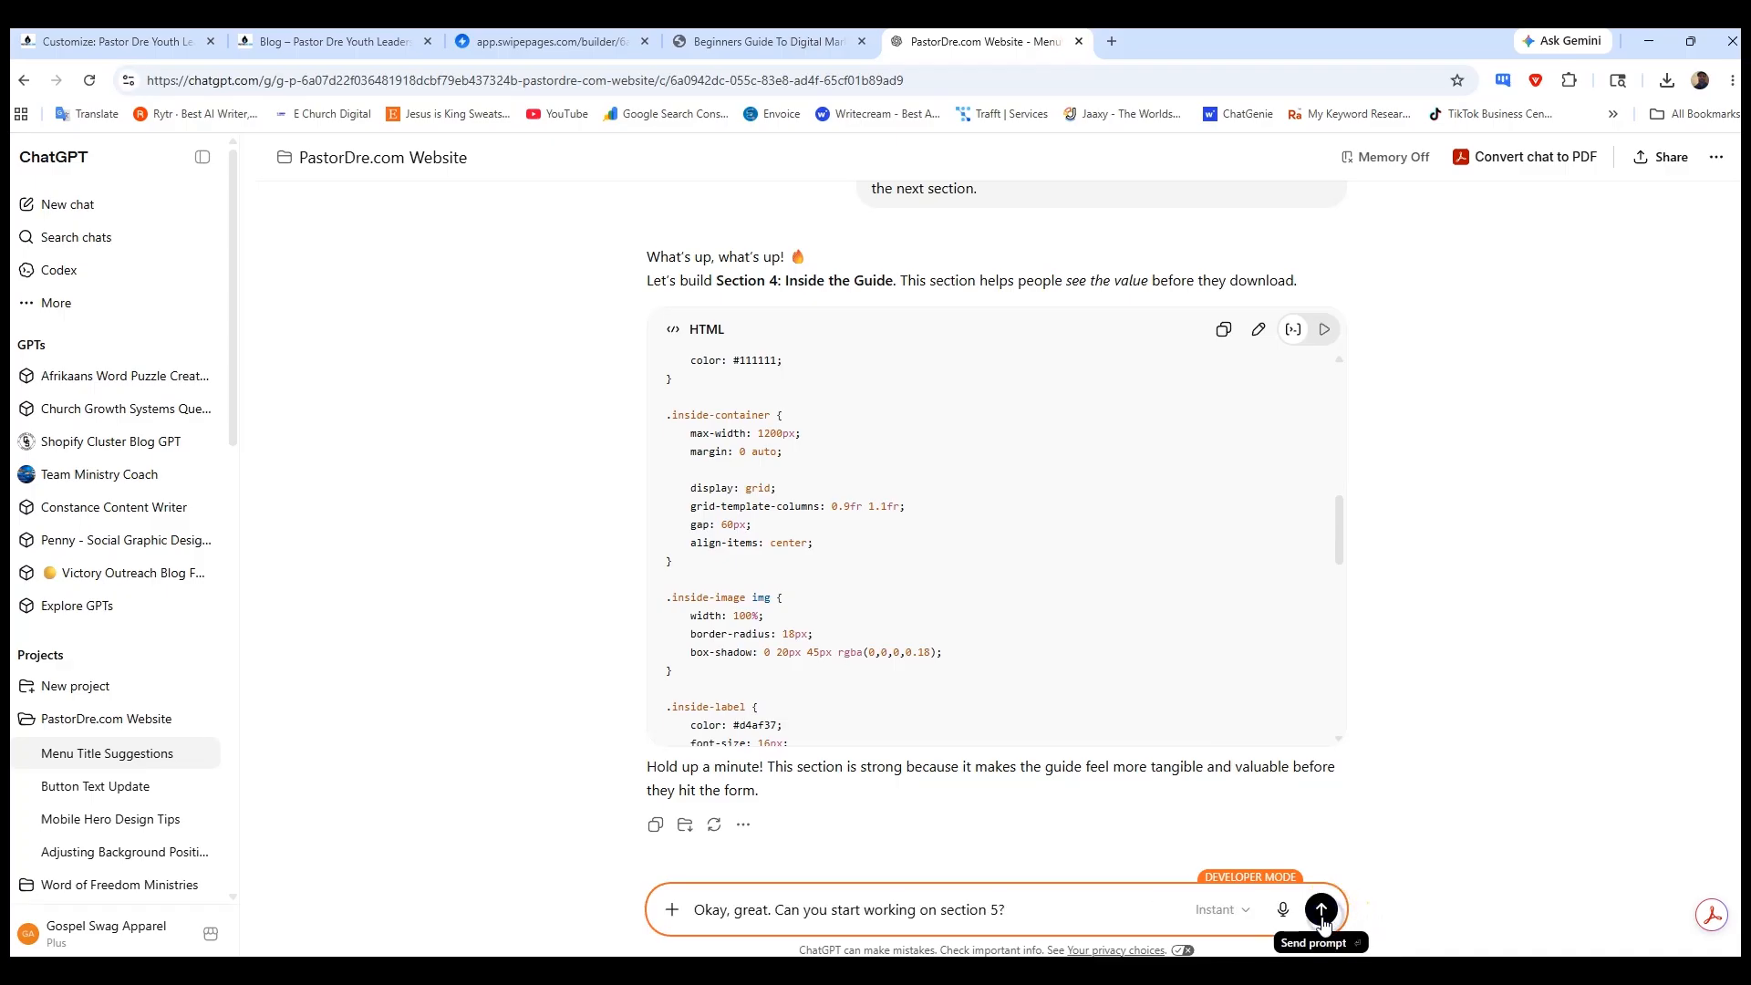
pyautogui.click(1322, 909)
# - In Swipe Pages, duplicate the third HTML block and replace the copy's code with the copied "Inside the Guide" section code
pyautogui.click(574, 43)
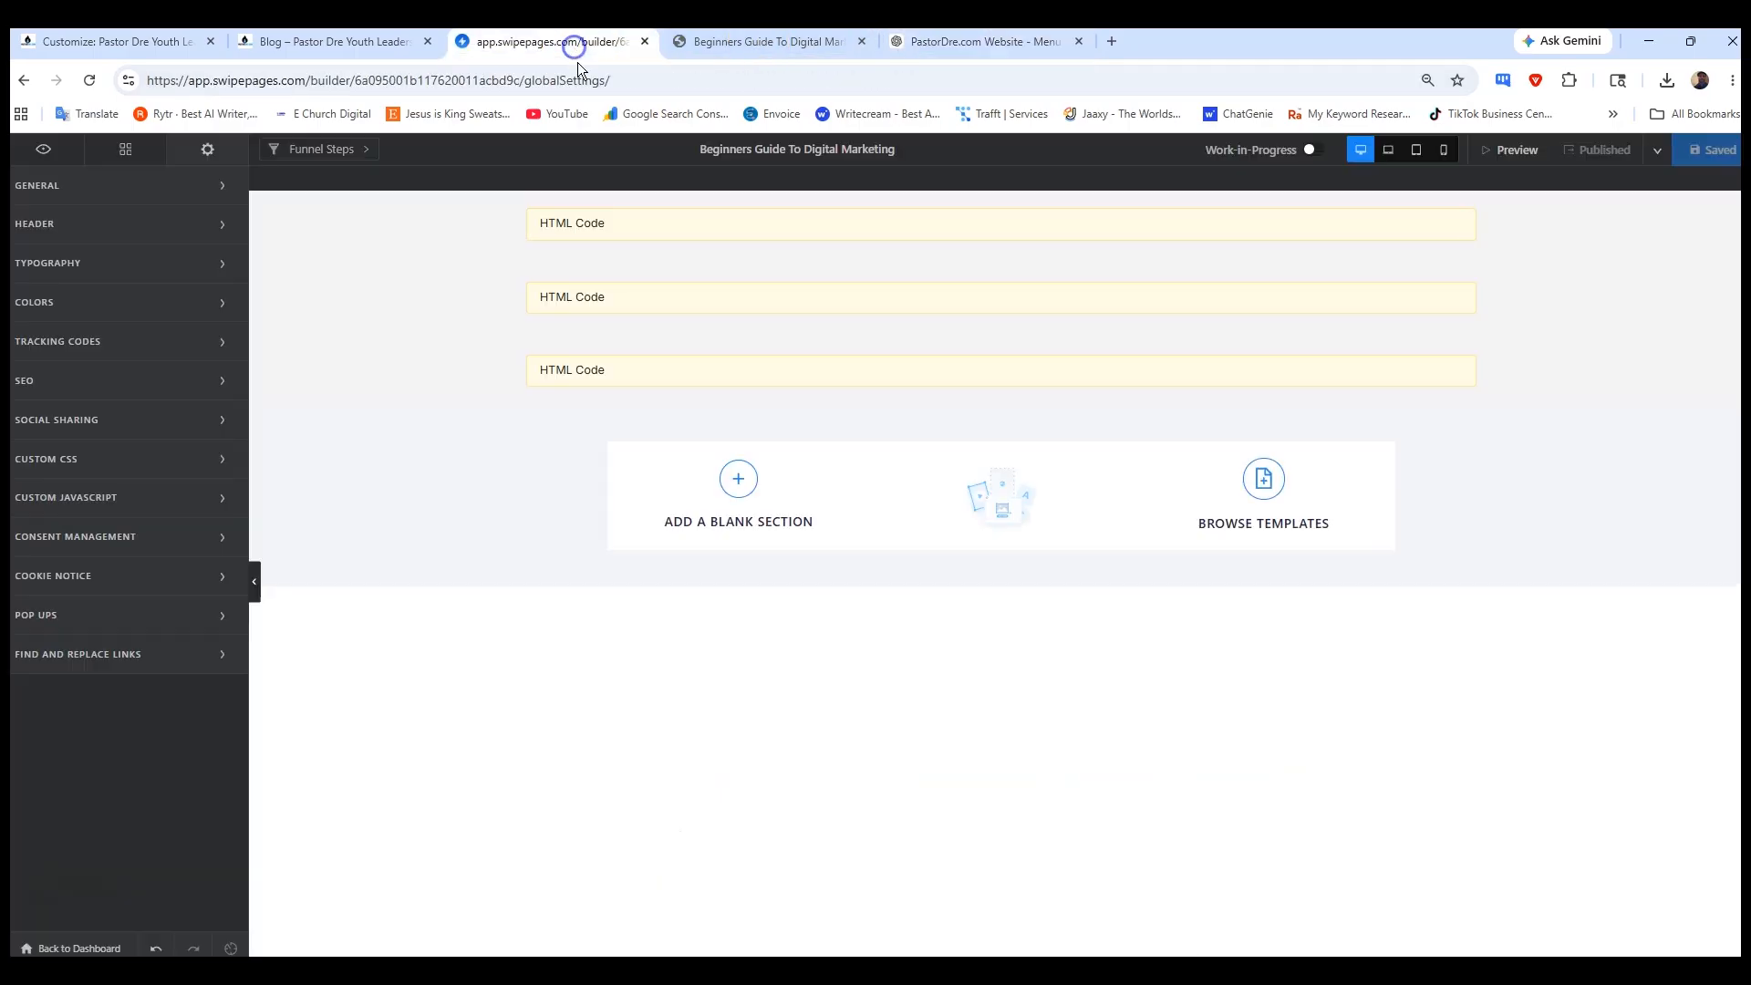
pyautogui.click(578, 366)
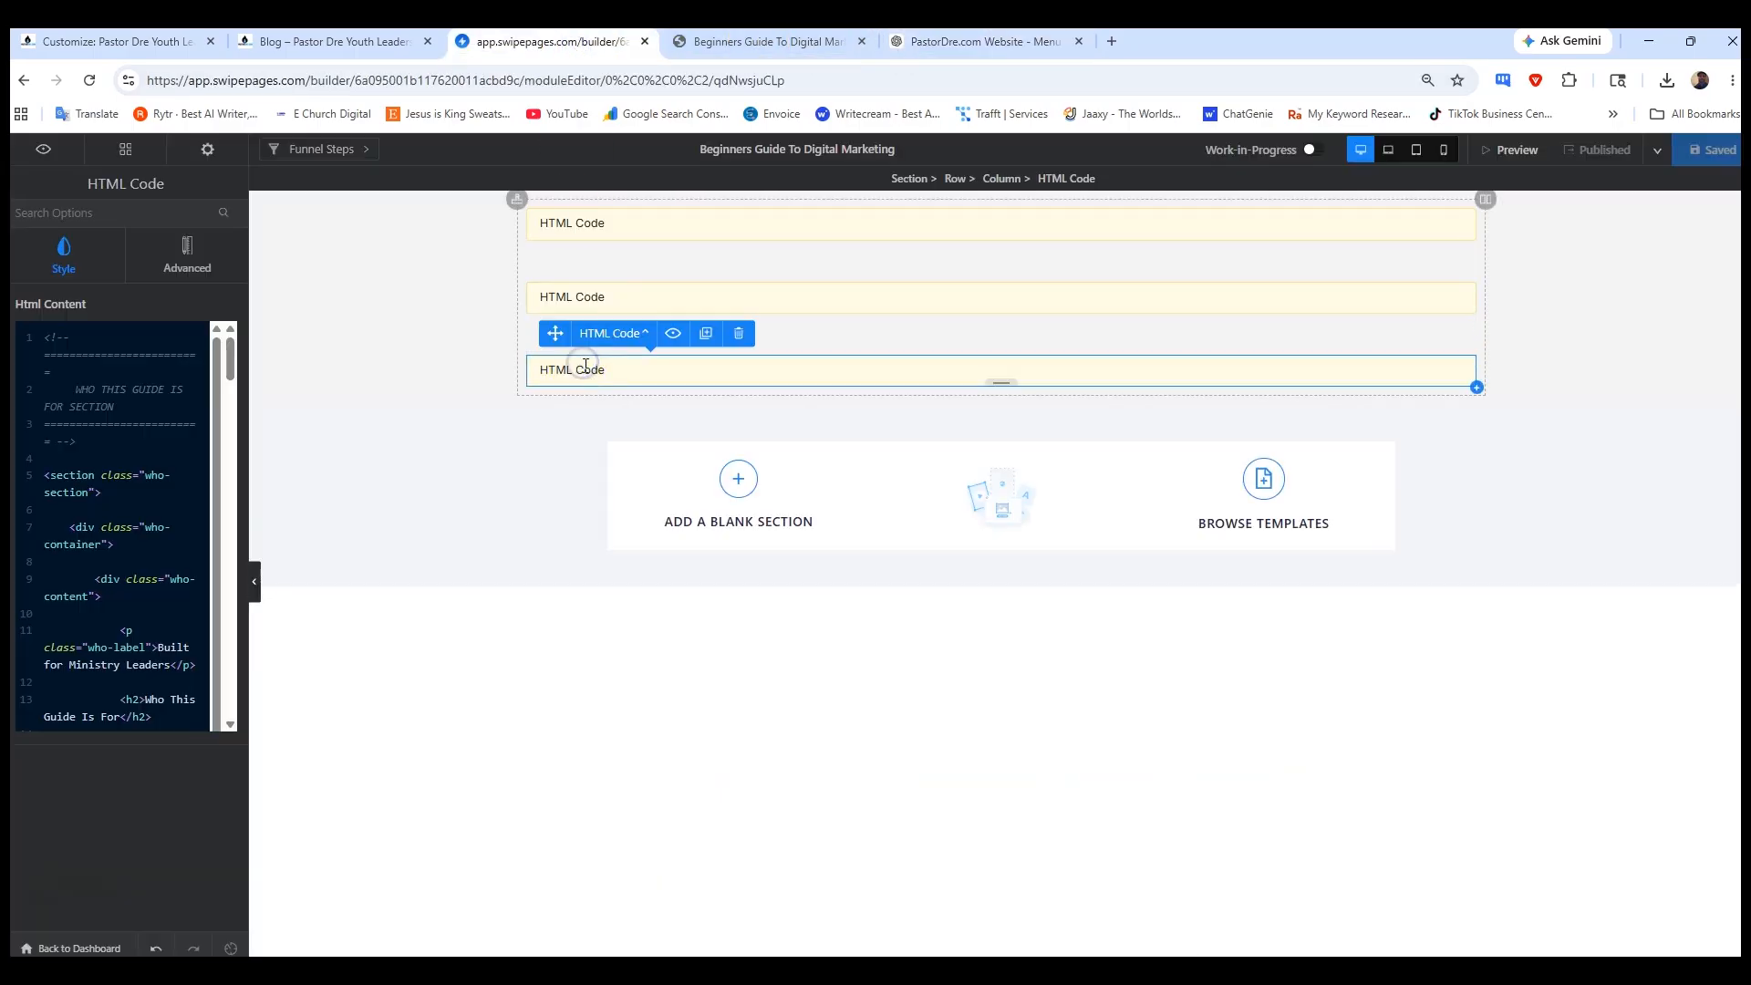
pyautogui.click(706, 333)
pyautogui.click(671, 447)
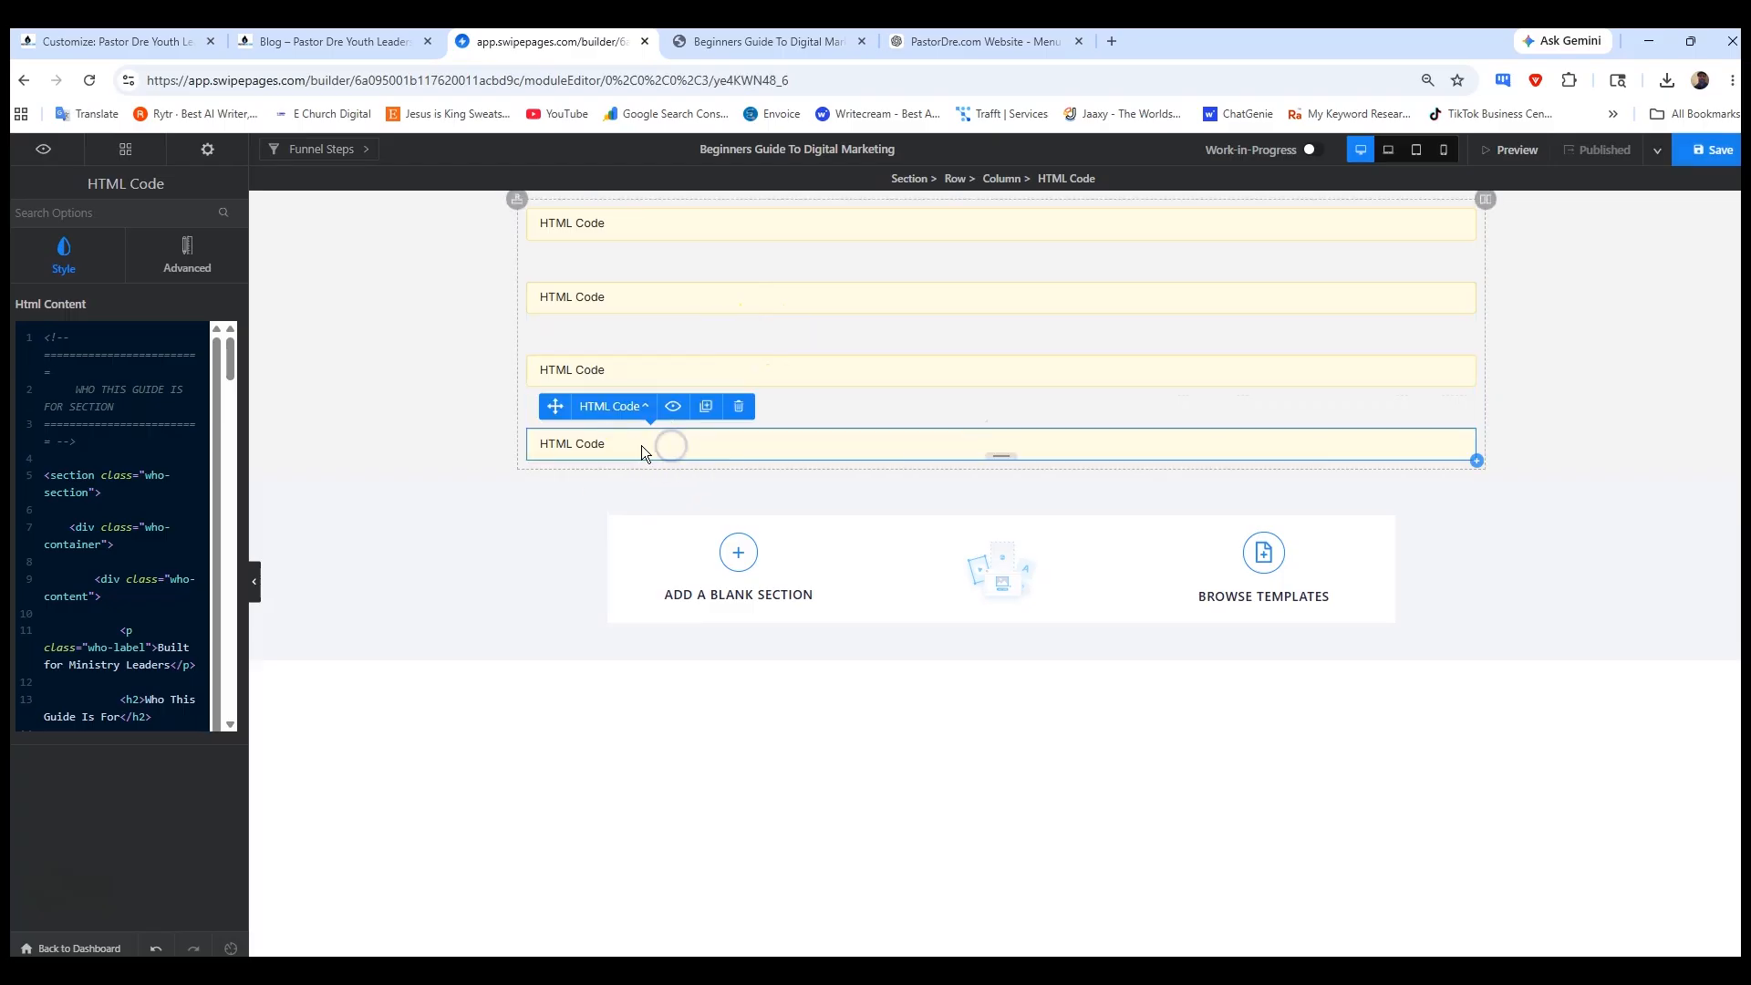
pyautogui.click(188, 491)
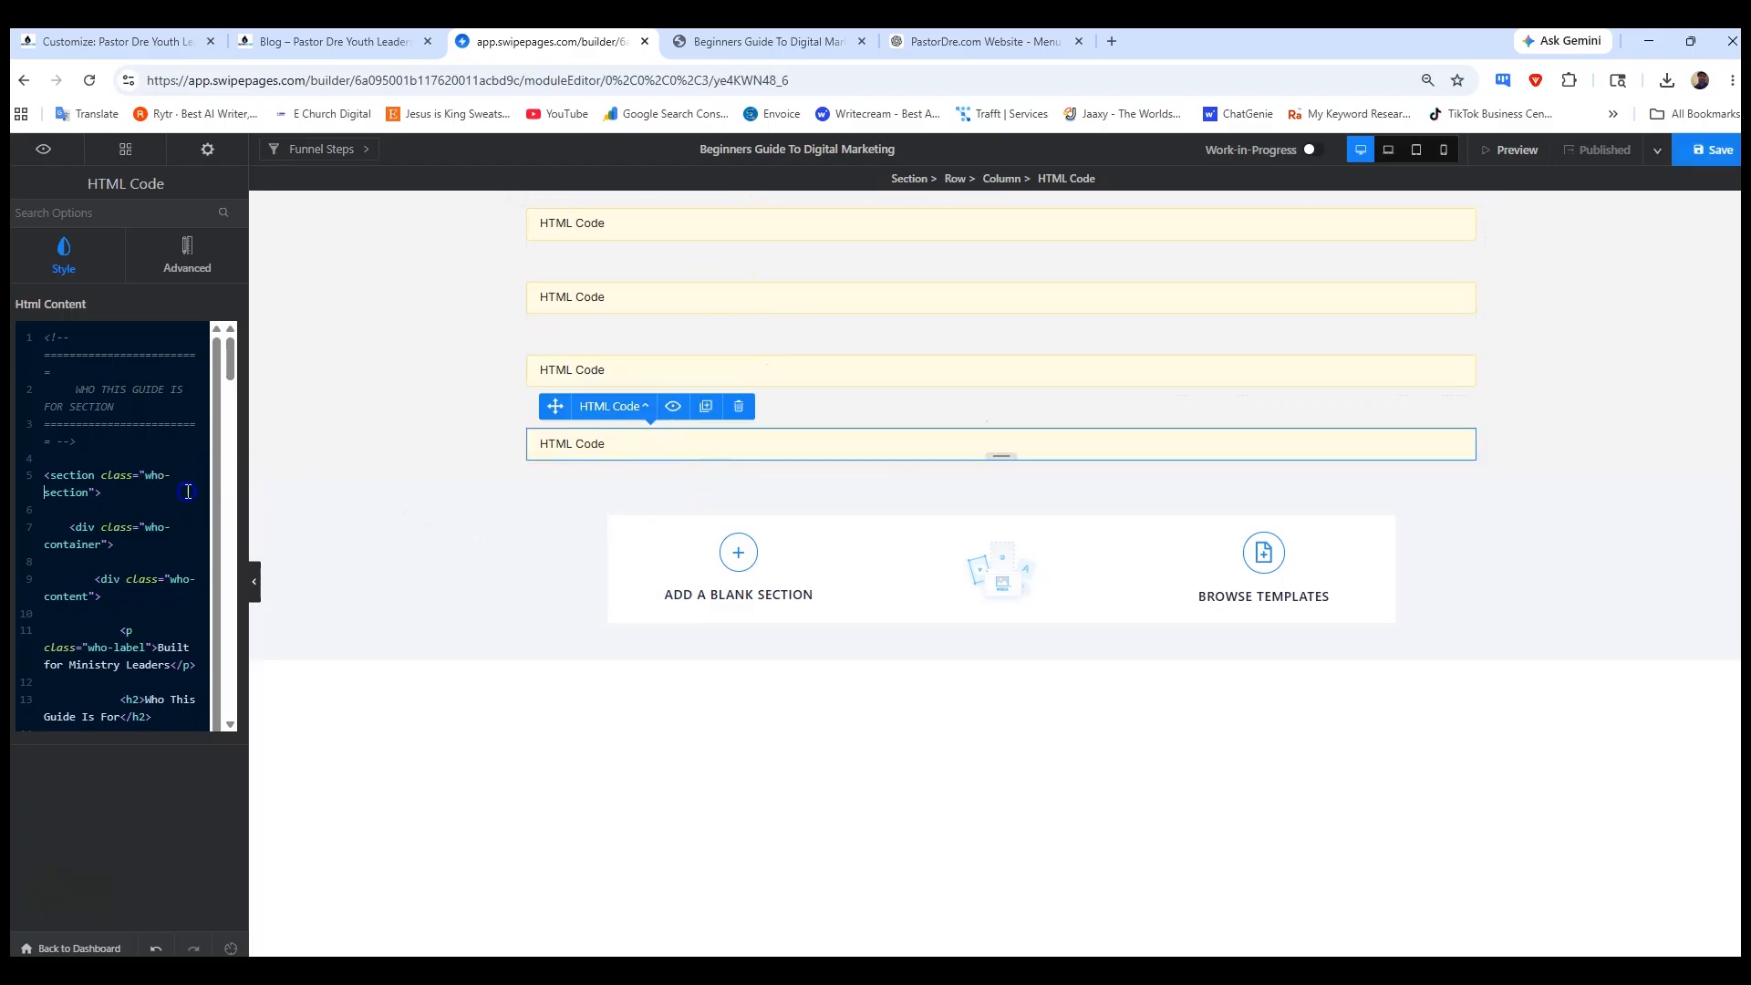
pyautogui.hotkey('ctrl', 'a')
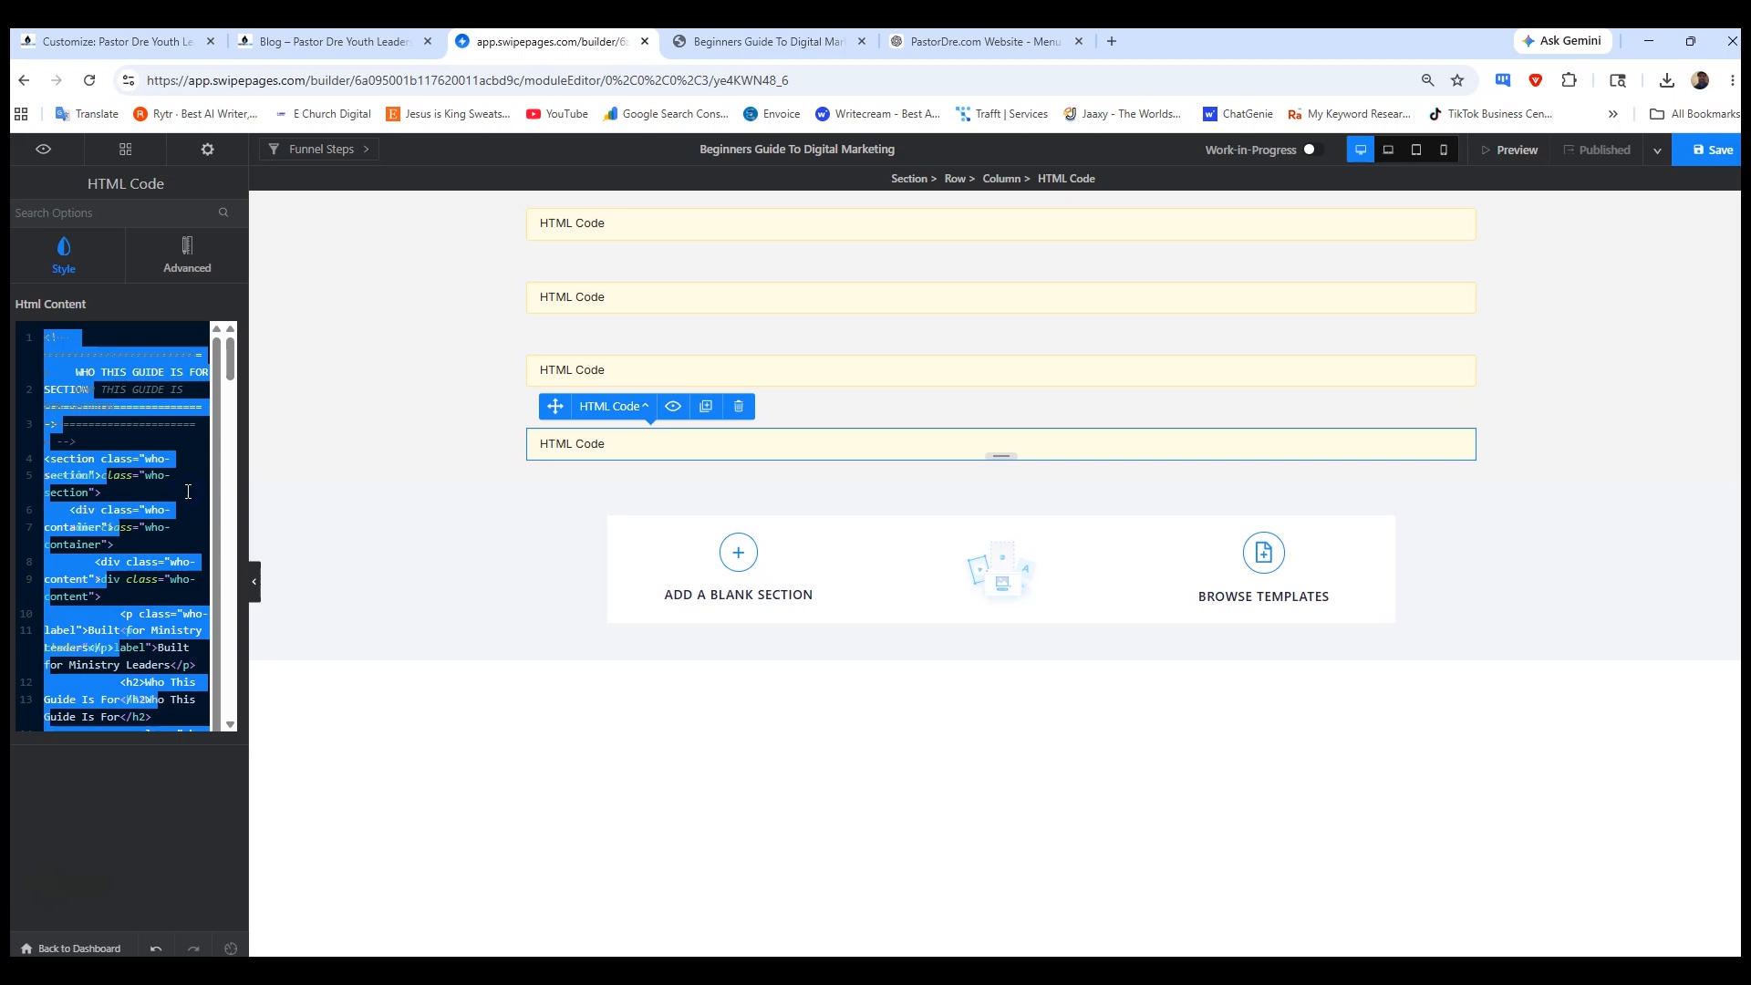
pyautogui.press('Delete')
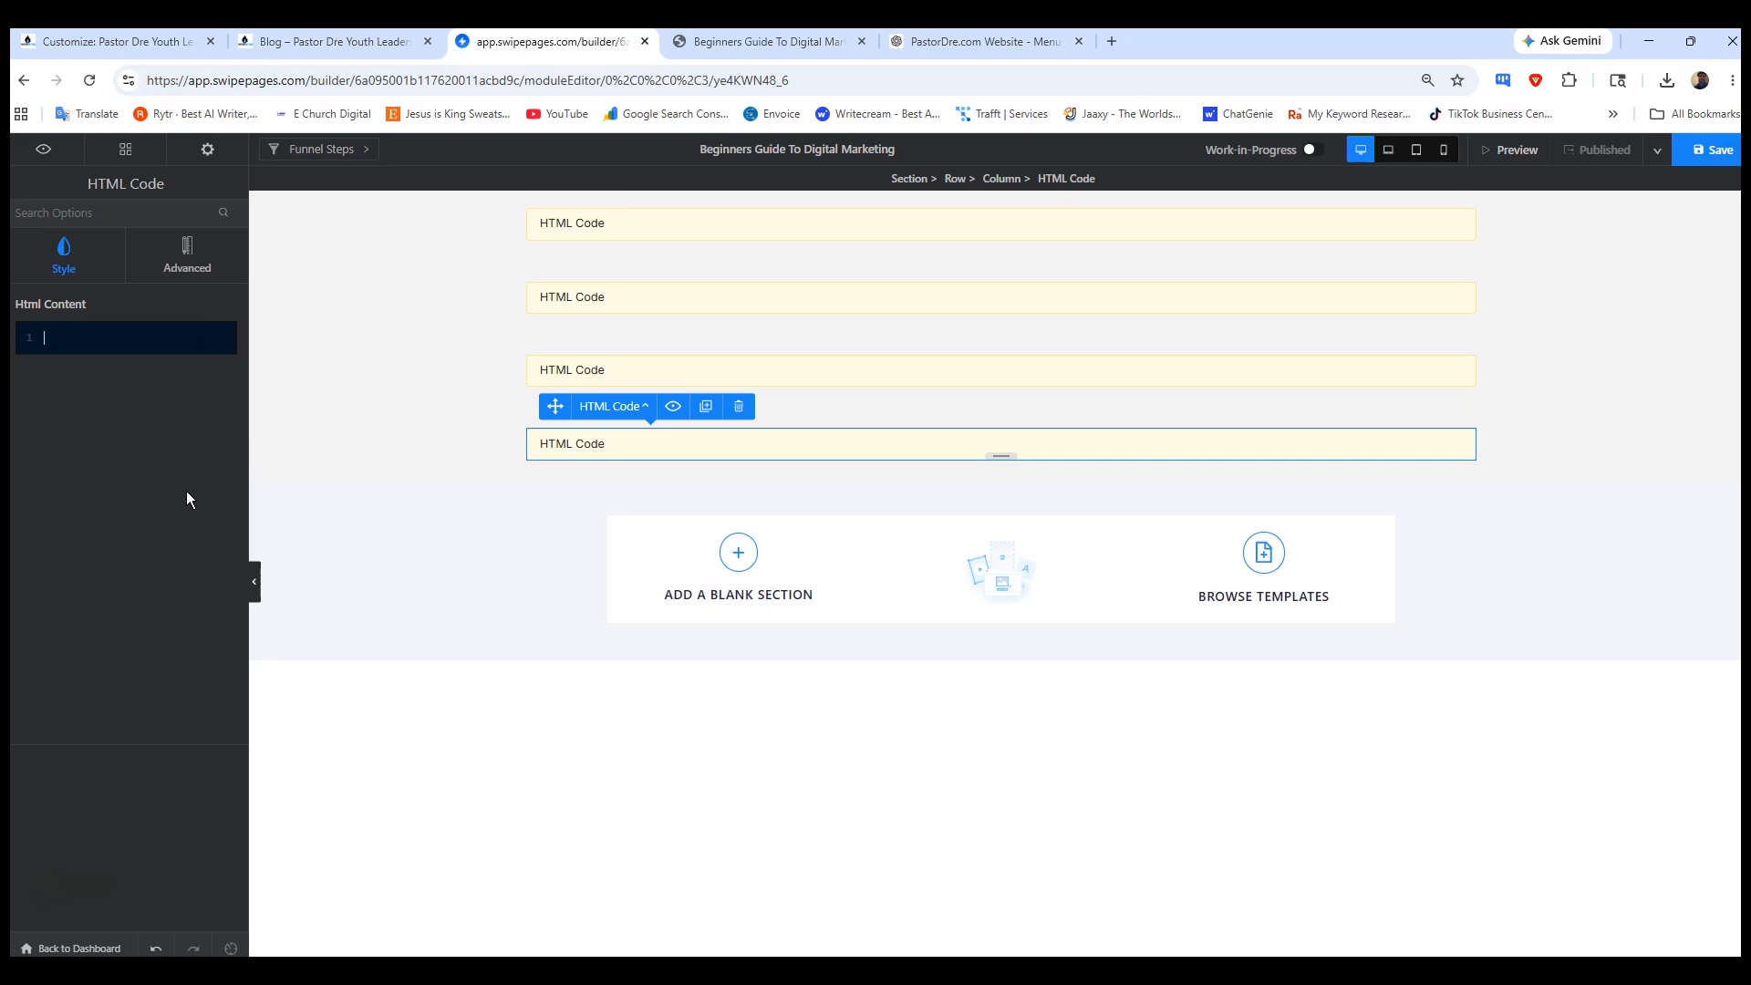
pyautogui.hotkey('ctrl', 'v')
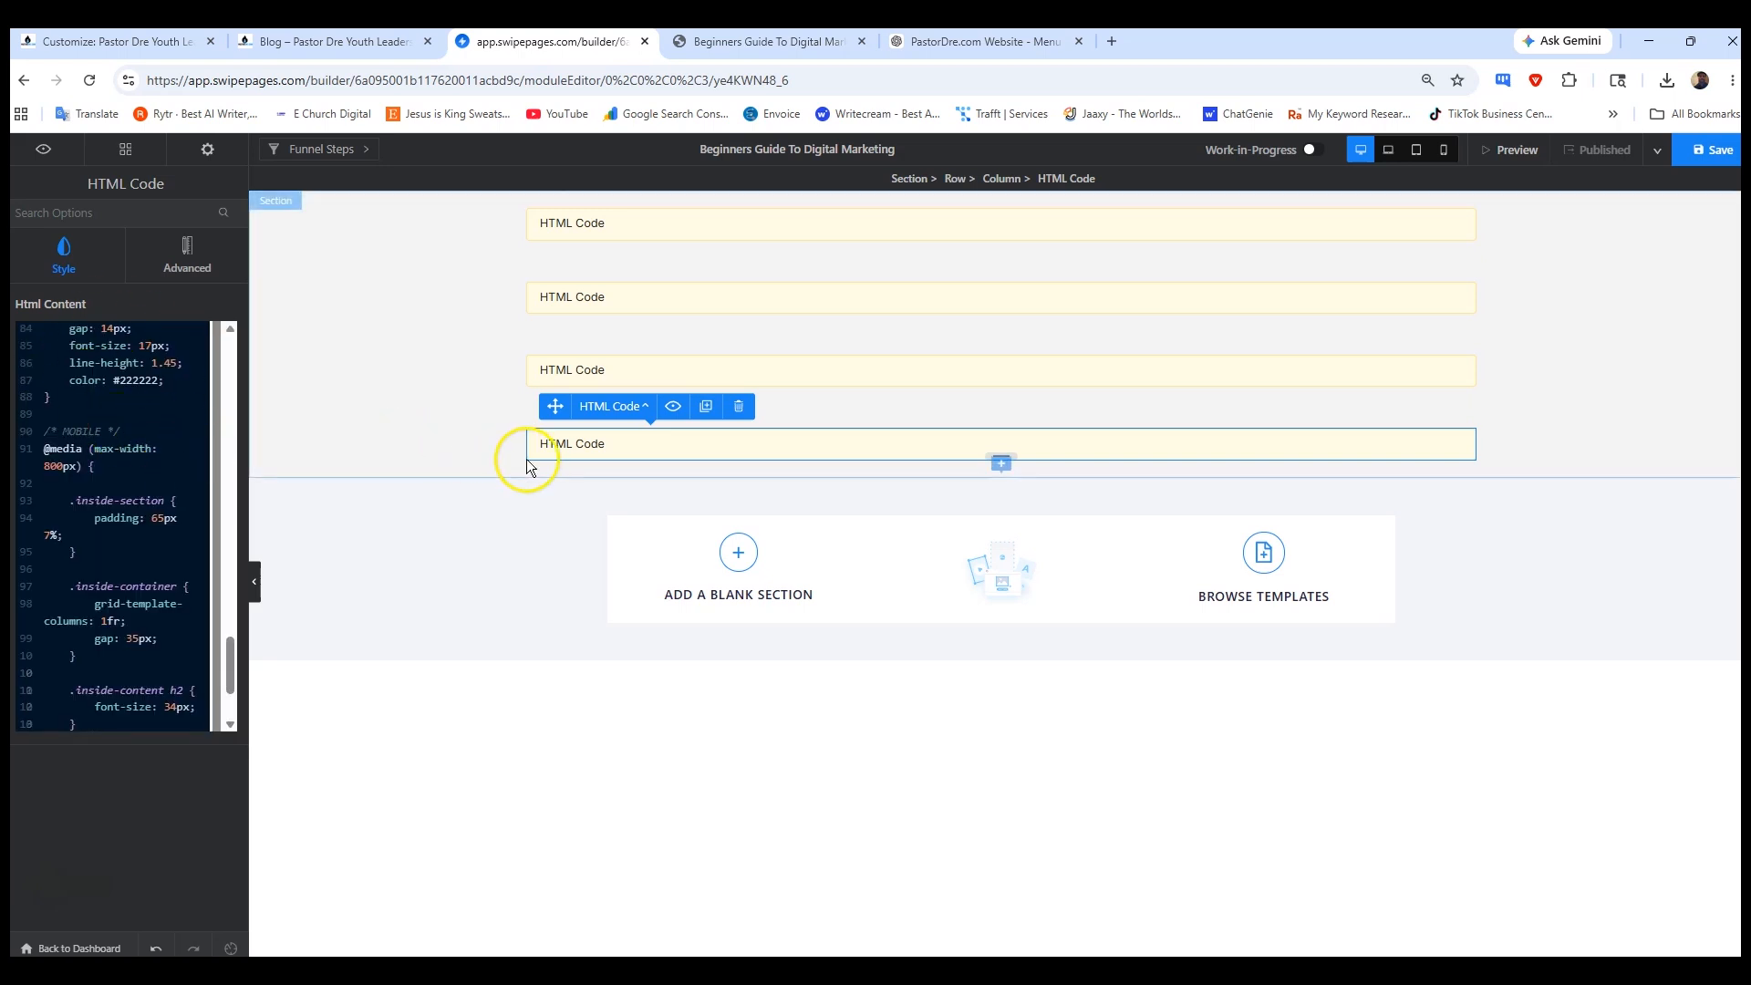
# - Save and publish the page with the "Inside the Guide" block, and reload the live landing page
pyautogui.click(1692, 161)
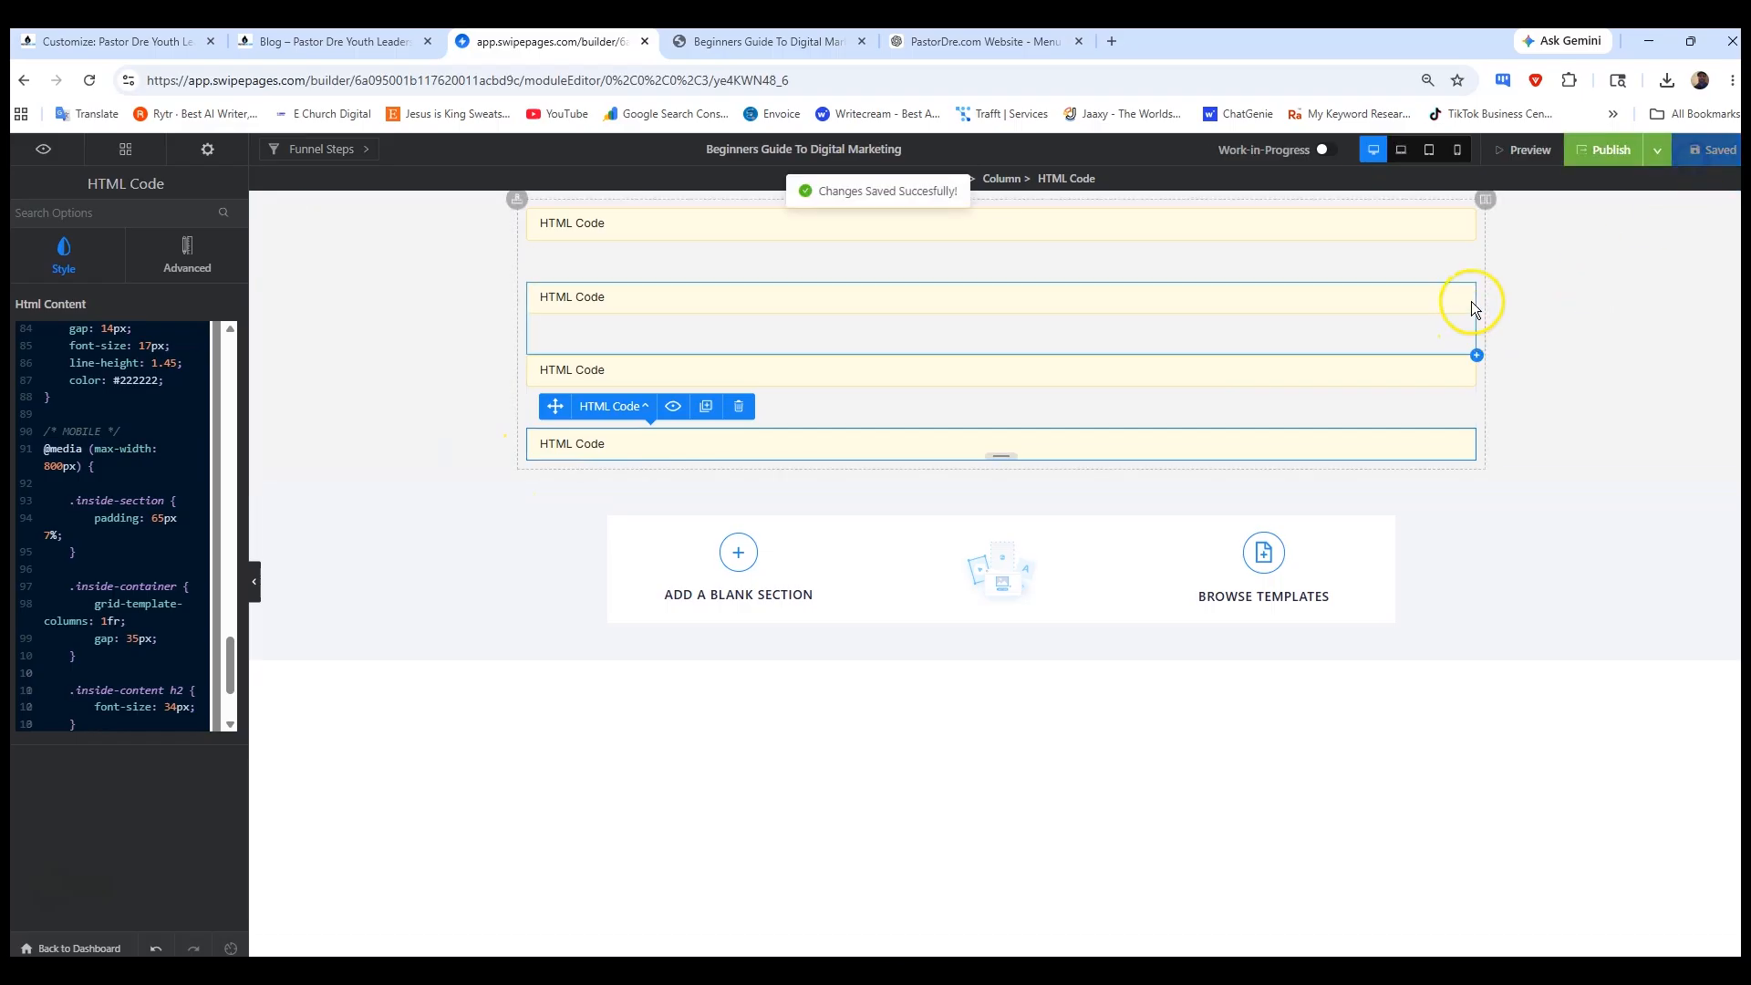
pyautogui.click(1592, 149)
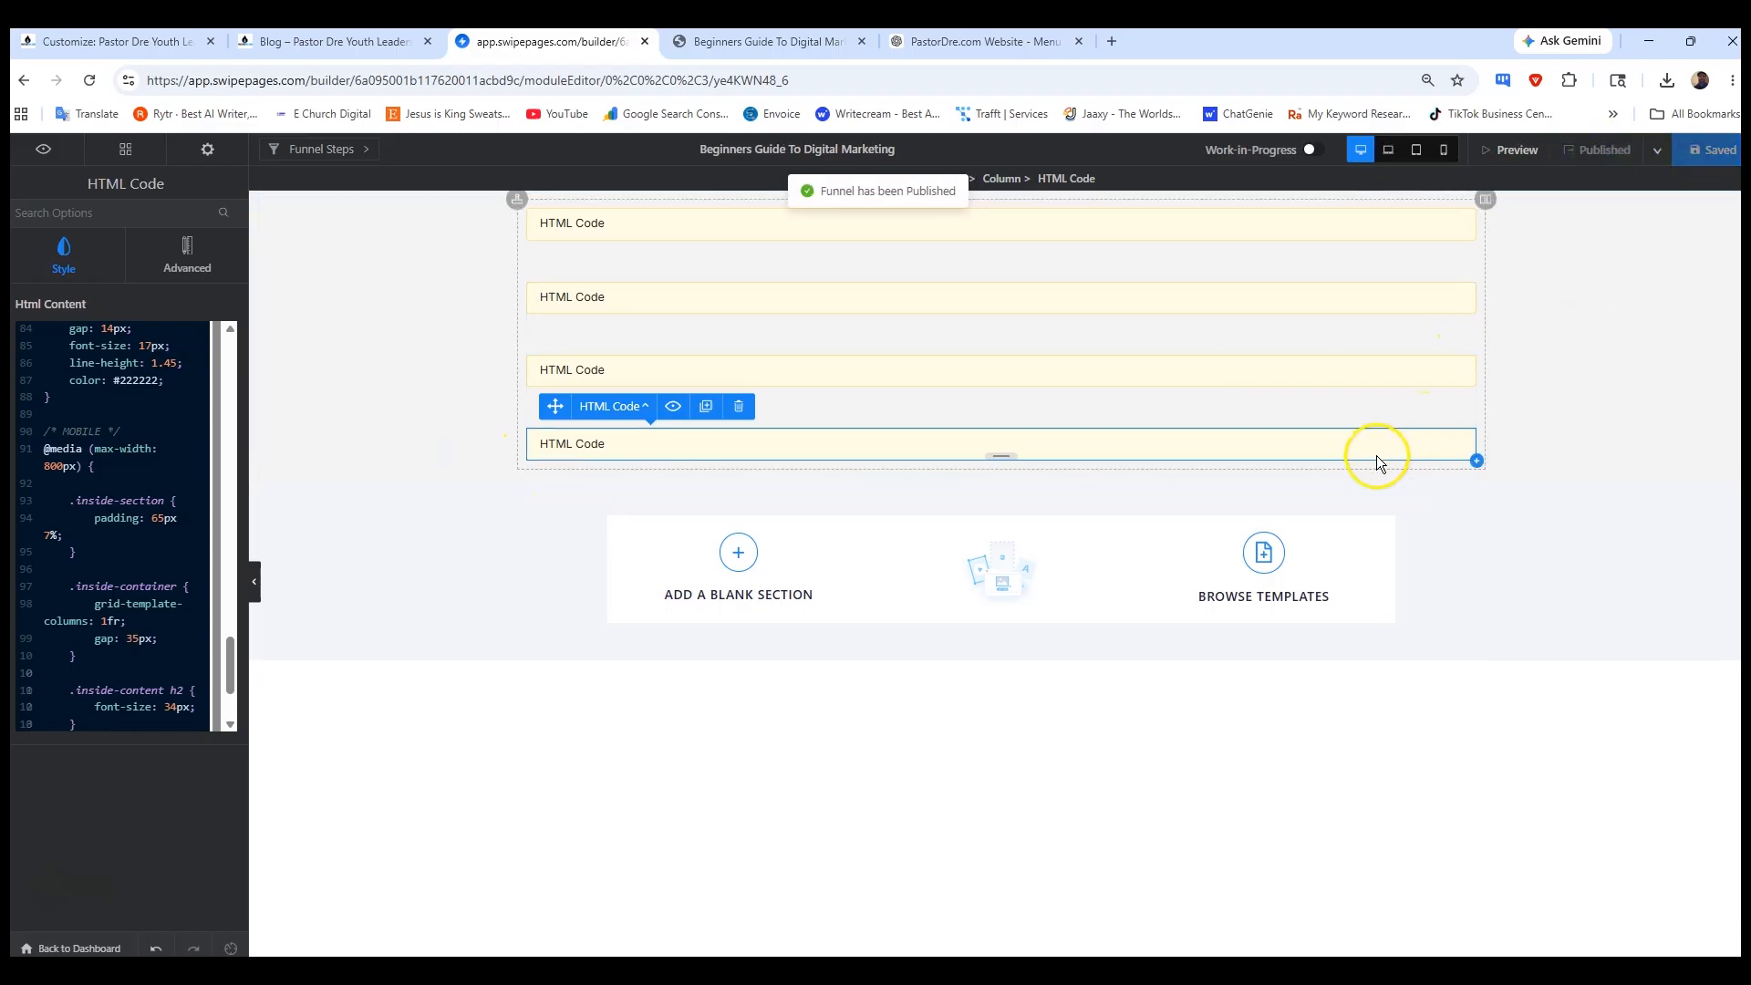
pyautogui.click(750, 41)
pyautogui.click(89, 80)
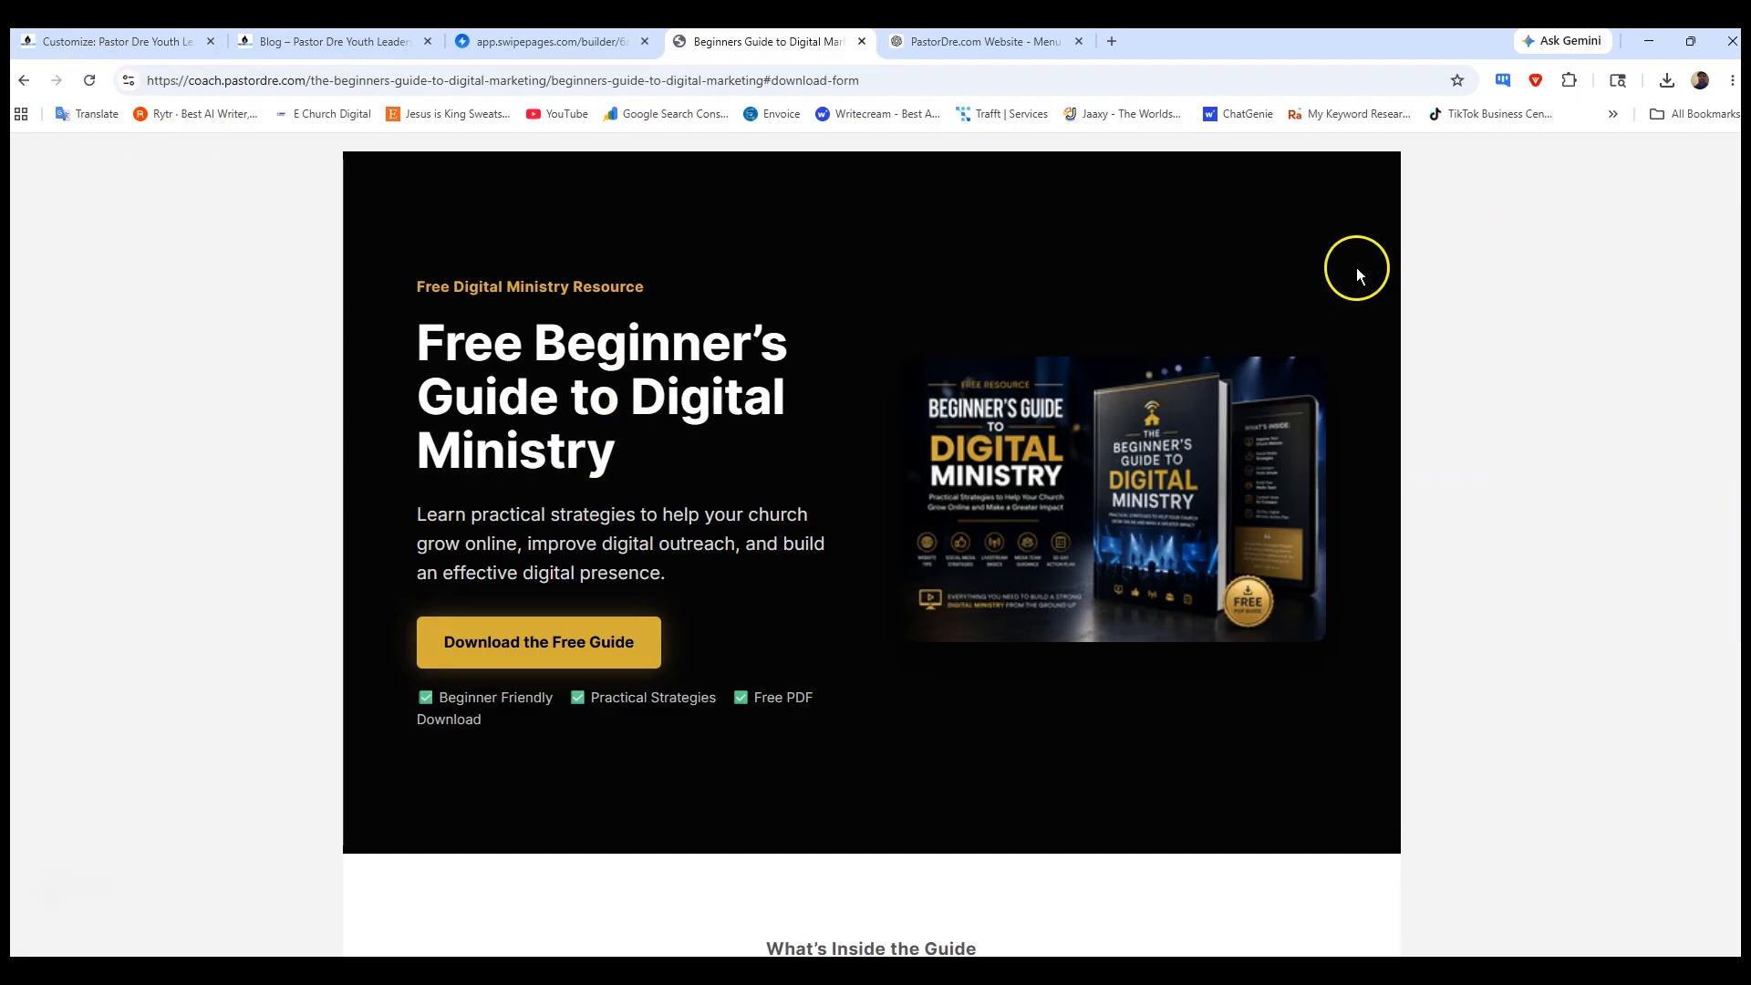
# - Check ChatGPT's progress on section 5 and review the "Inside the Free Guide" section on the live page
pyautogui.click(999, 41)
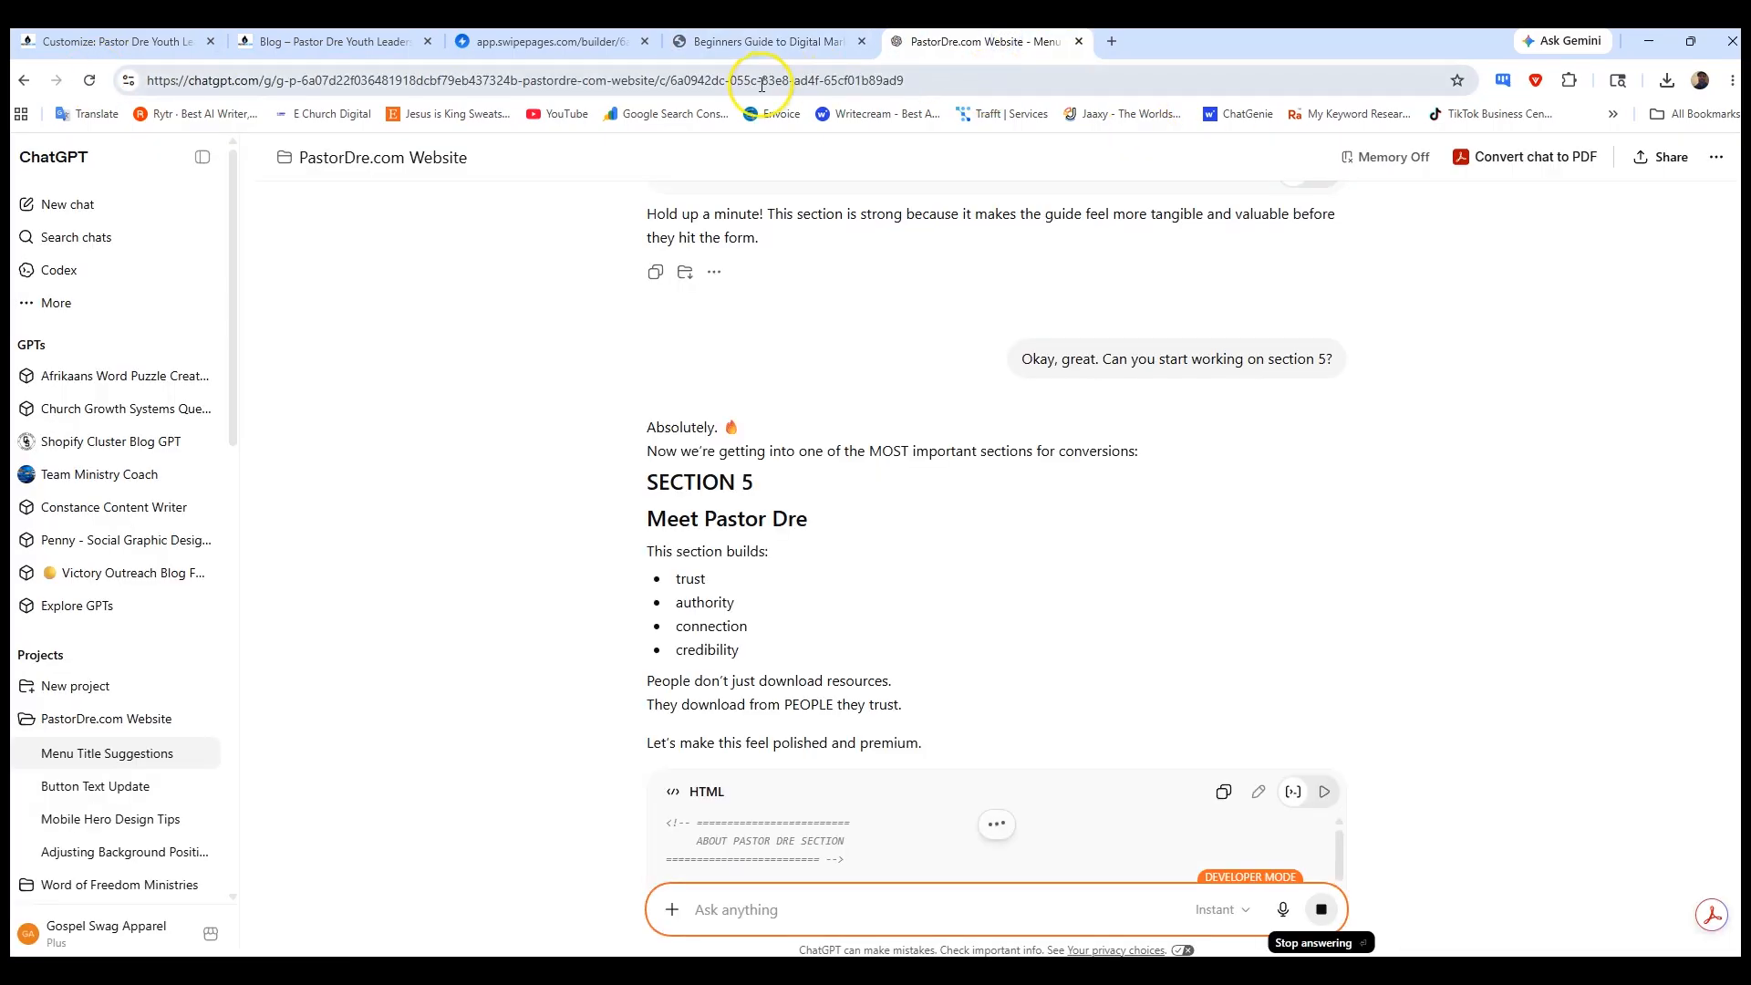
pyautogui.click(732, 46)
pyautogui.scroll(-5, 709, 454)
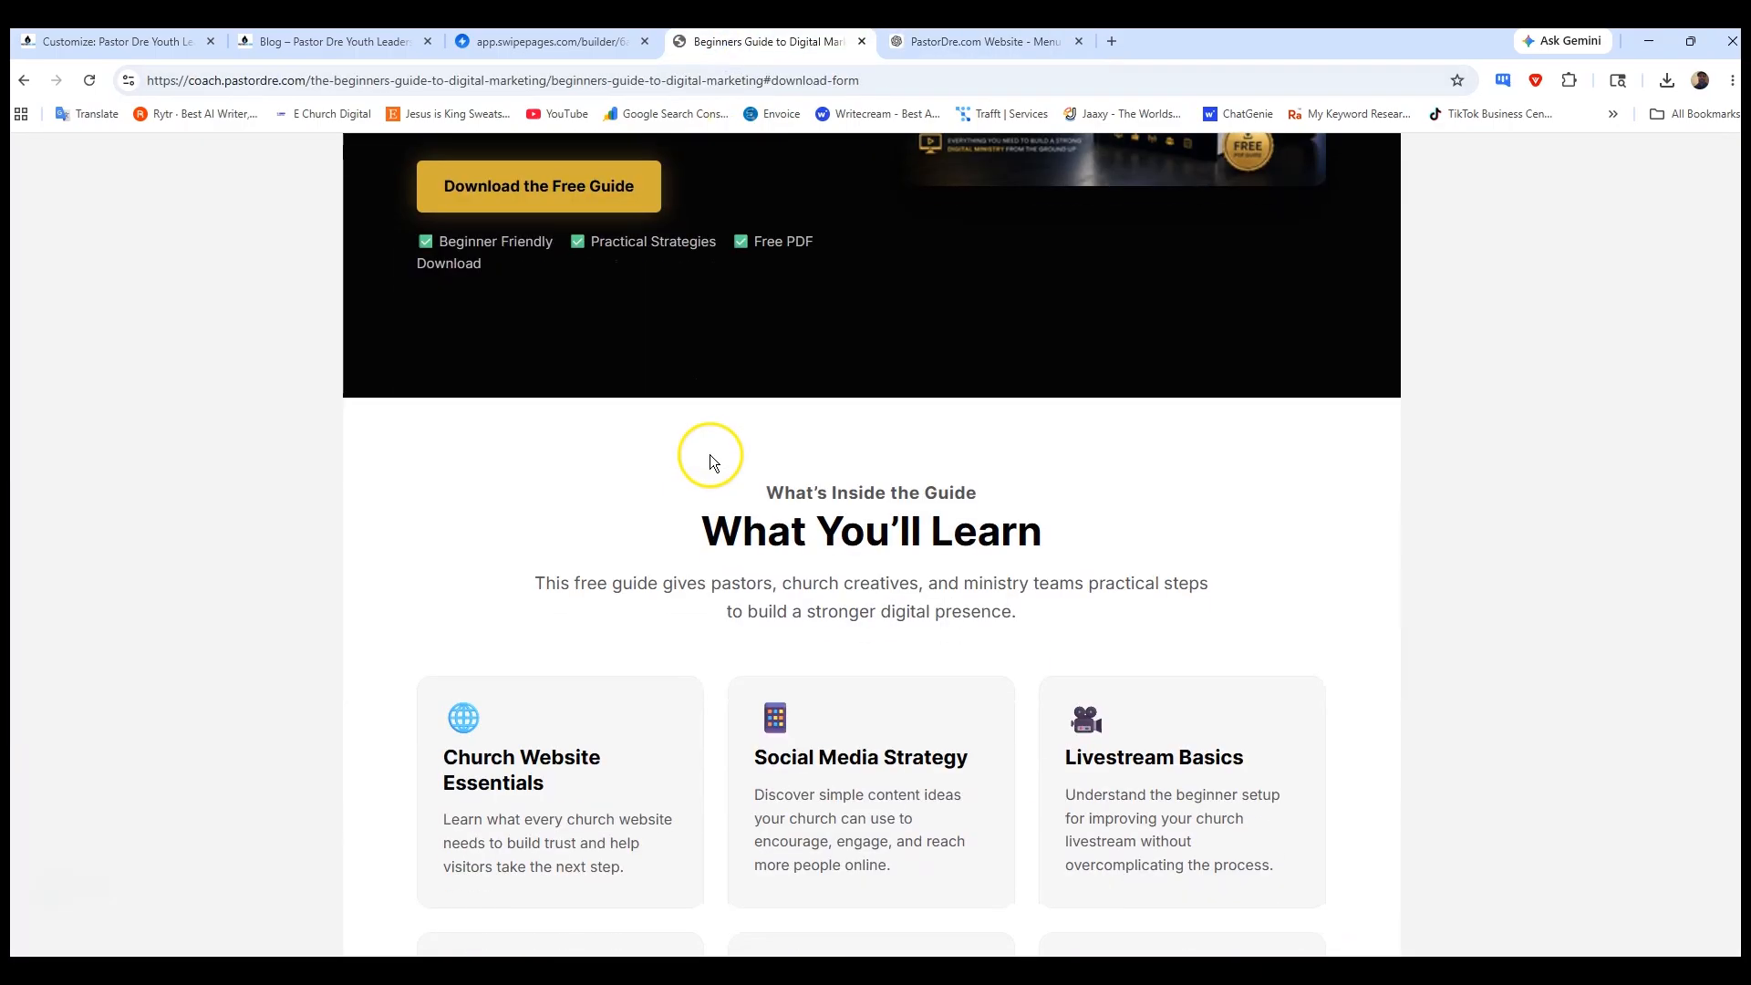
pyautogui.scroll(-15, 710, 454)
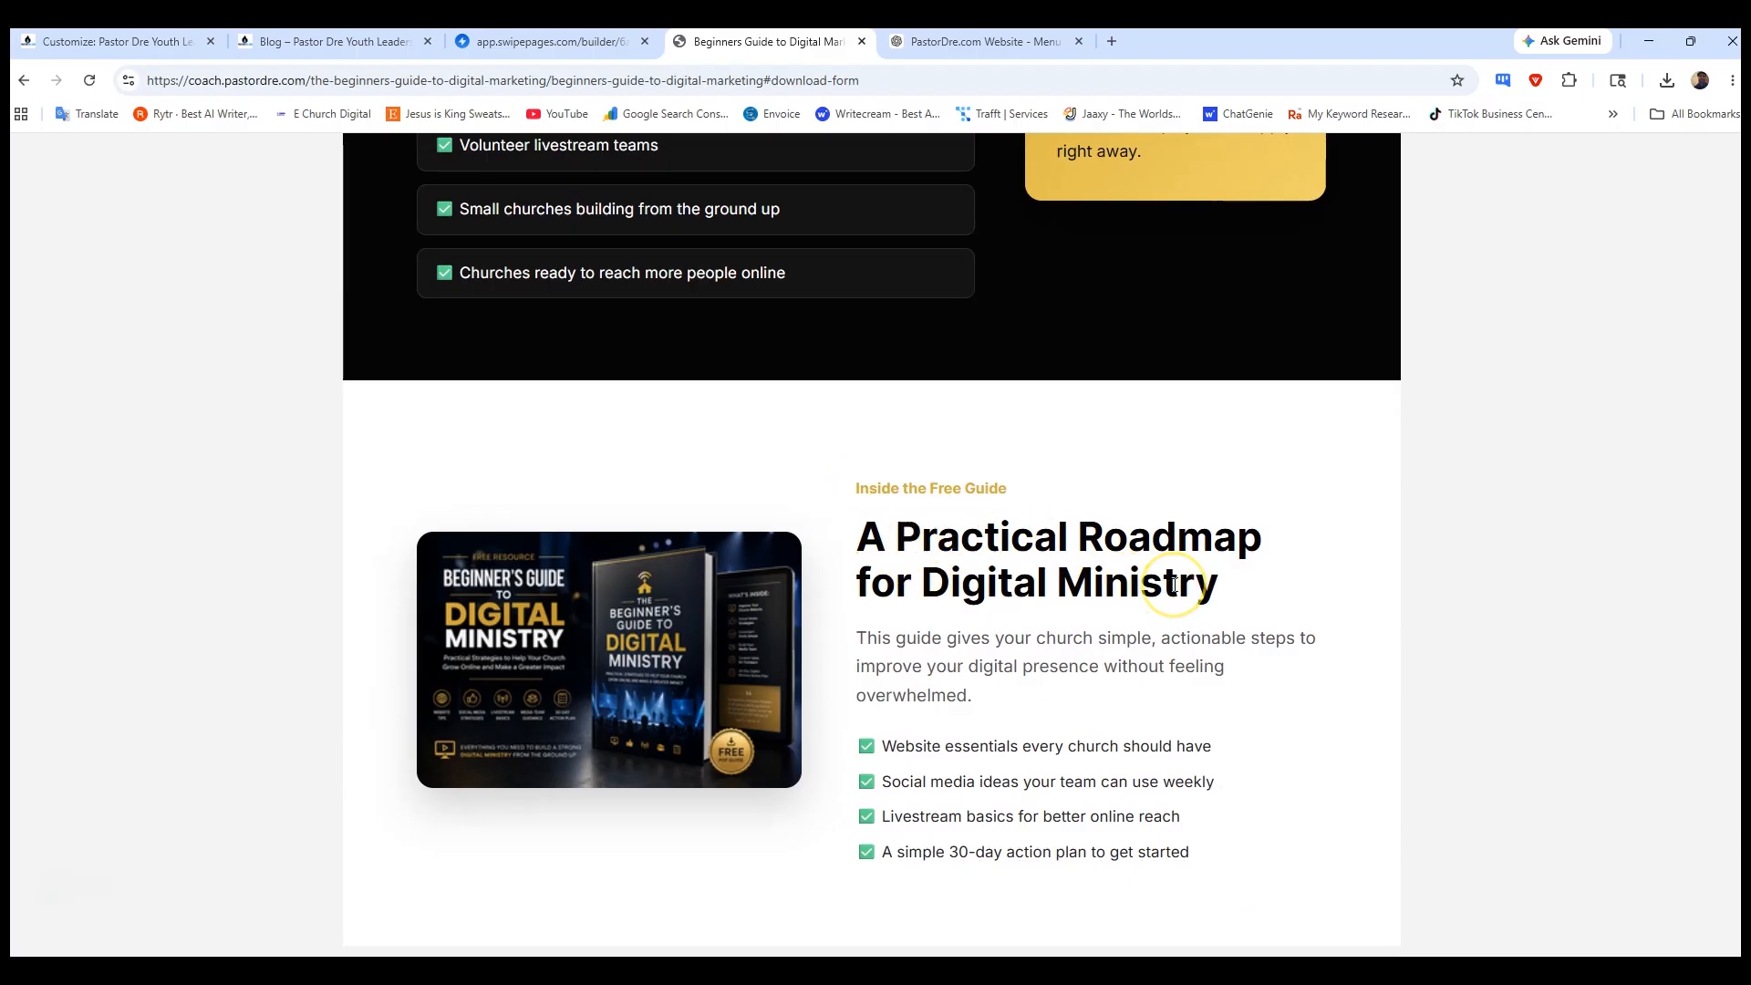
# - Finish looking over the live page, and copy the section 5 HTML code from ChatGPT's reply
pyautogui.scroll(3, 1173, 583)
pyautogui.scroll(-3, 1173, 590)
pyautogui.scroll(15, 675, 658)
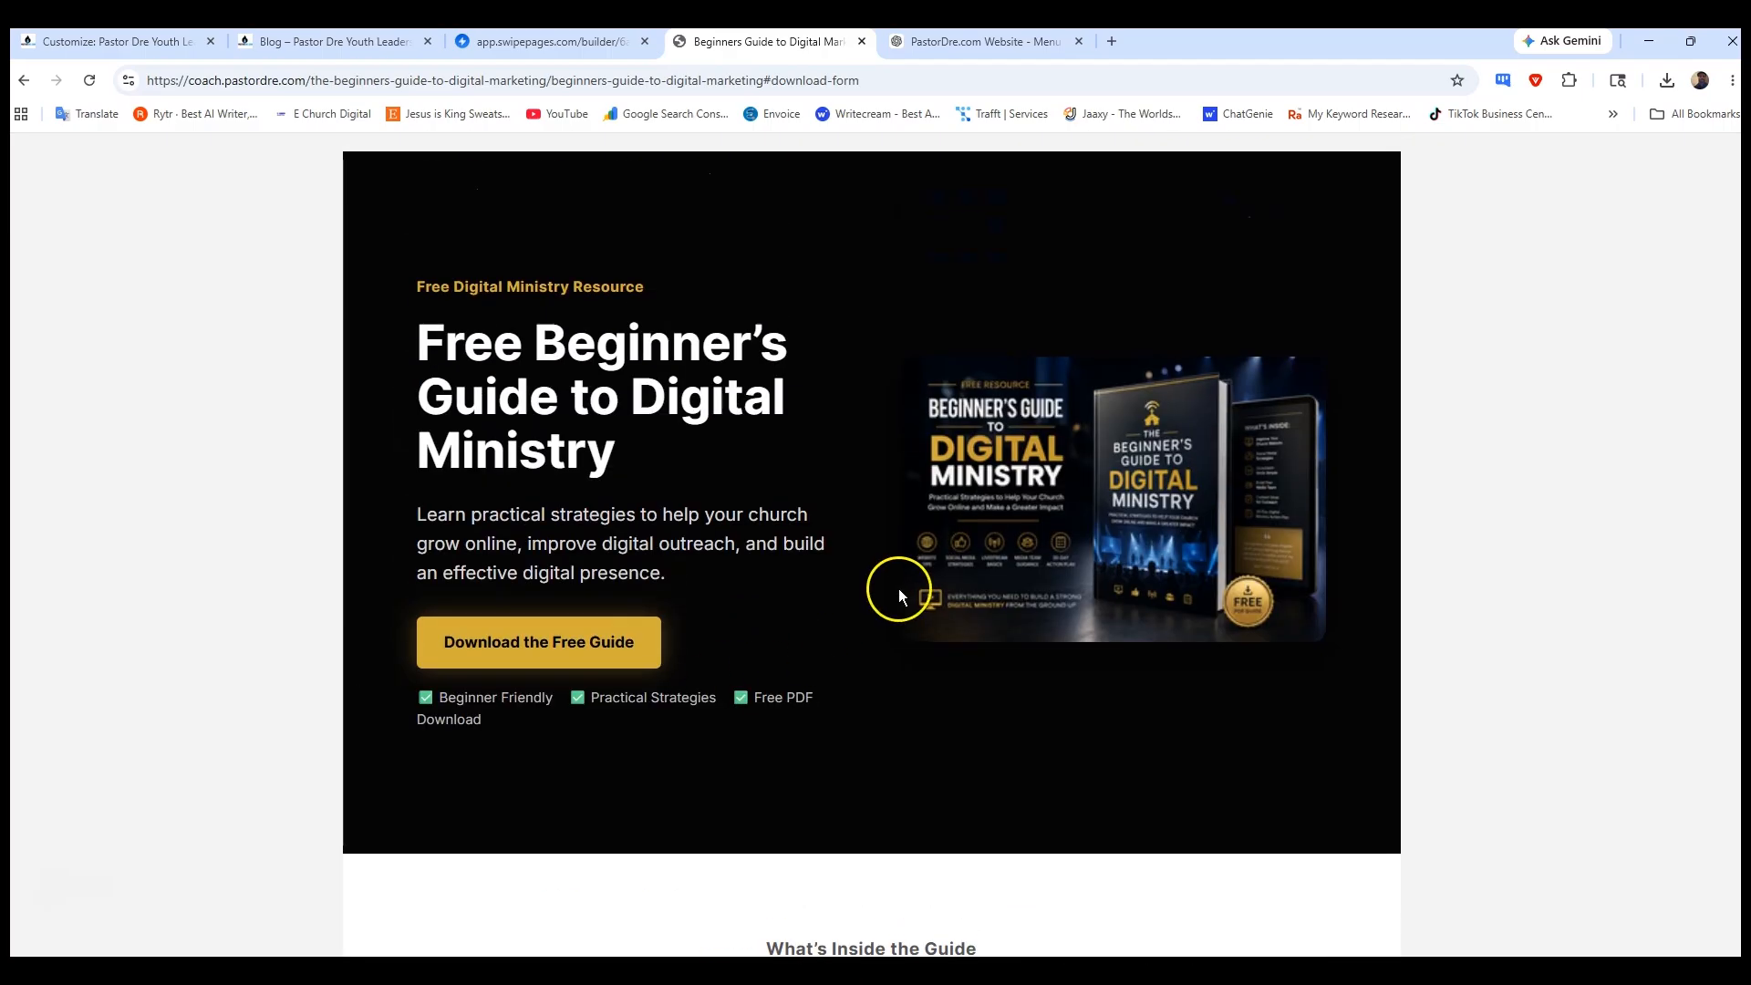
pyautogui.click(940, 41)
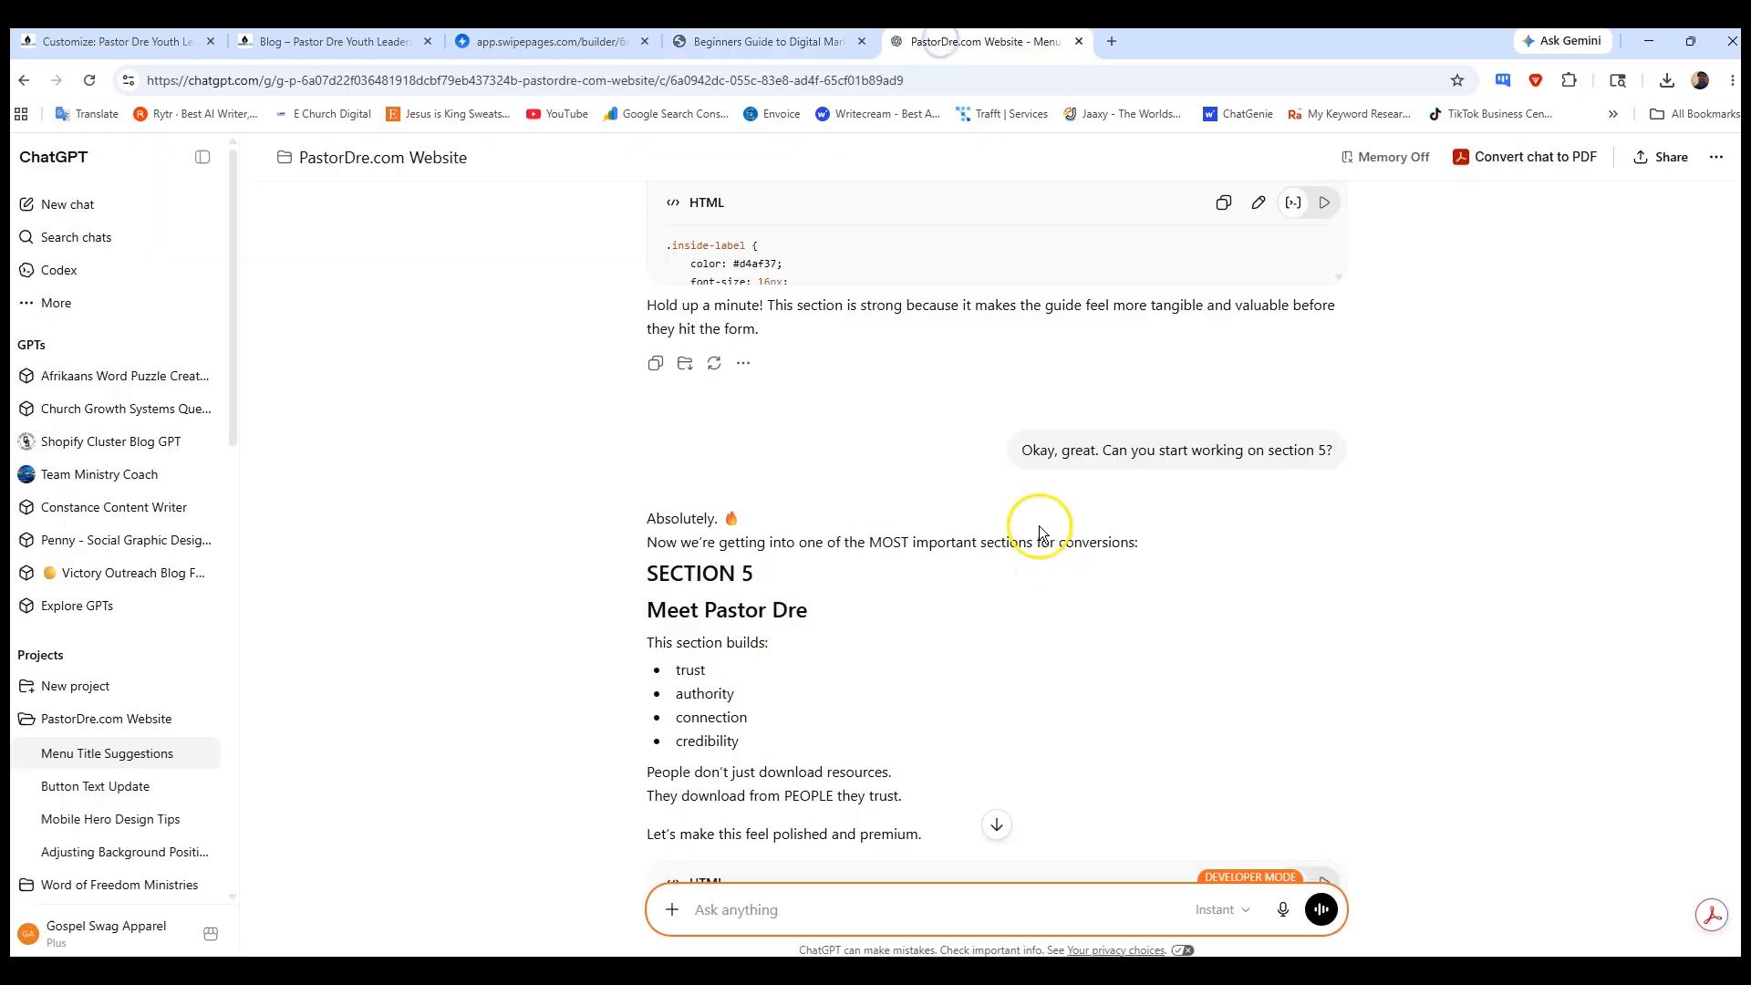
pyautogui.scroll(-3, 1037, 518)
pyautogui.scroll(-3, 972, 502)
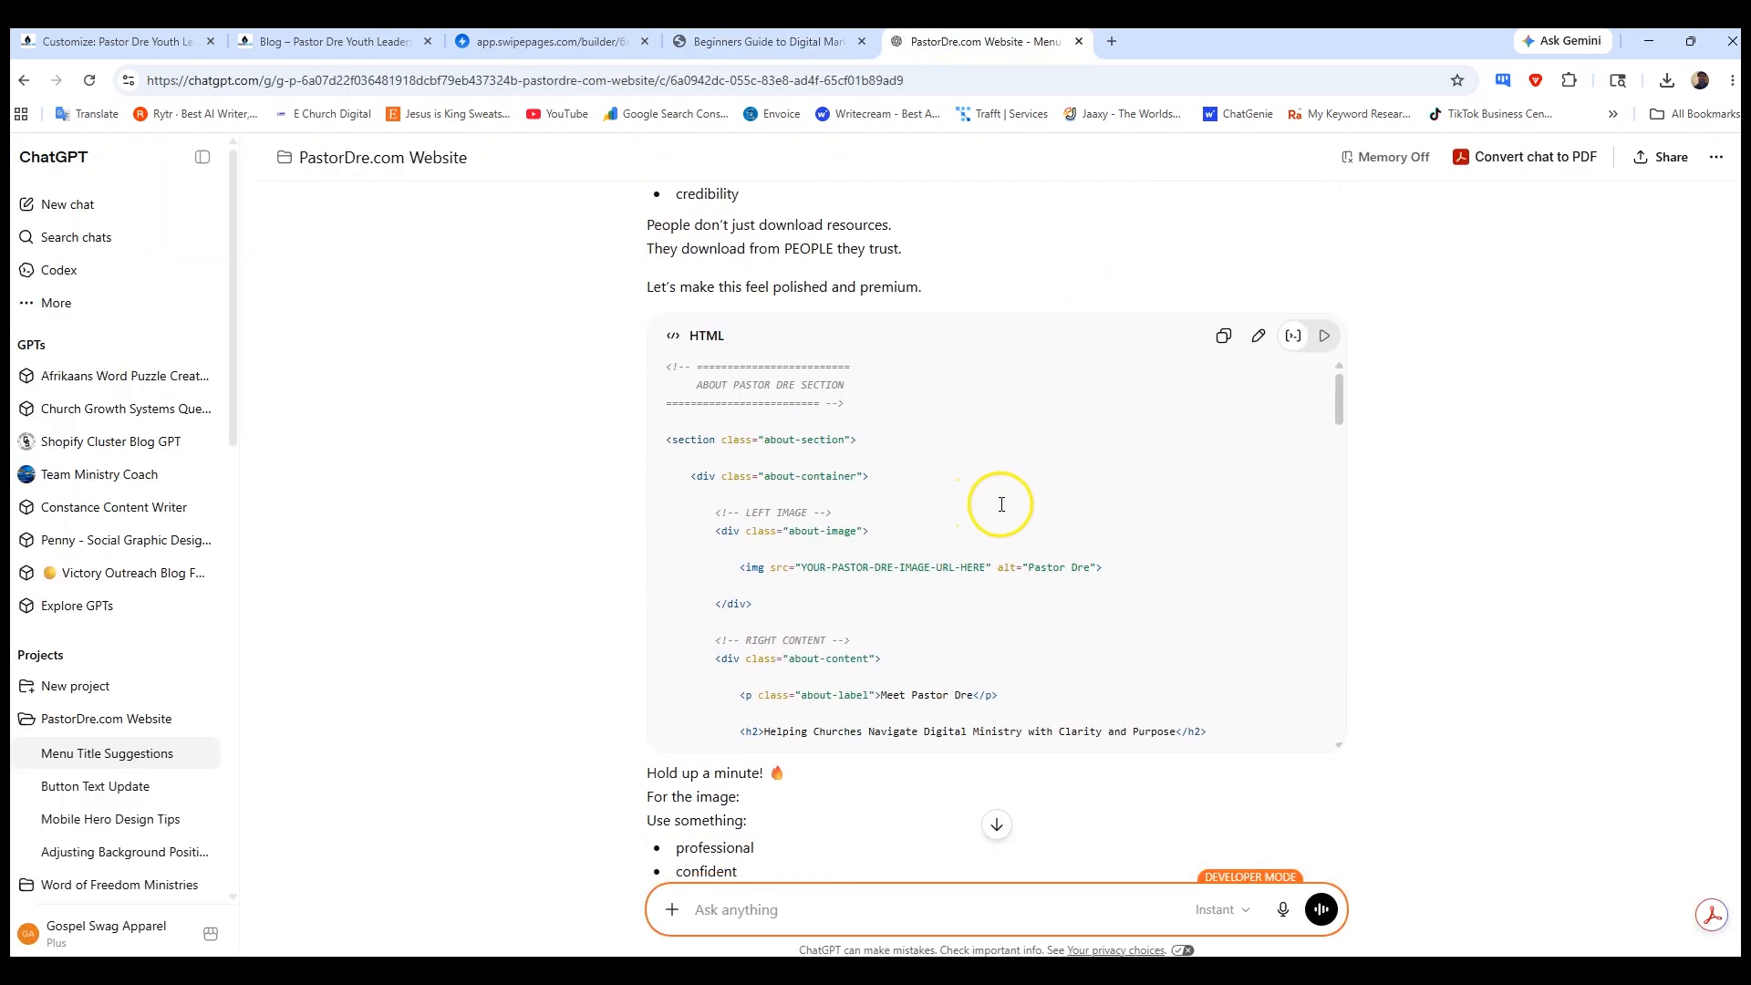
pyautogui.scroll(3, 719, 281)
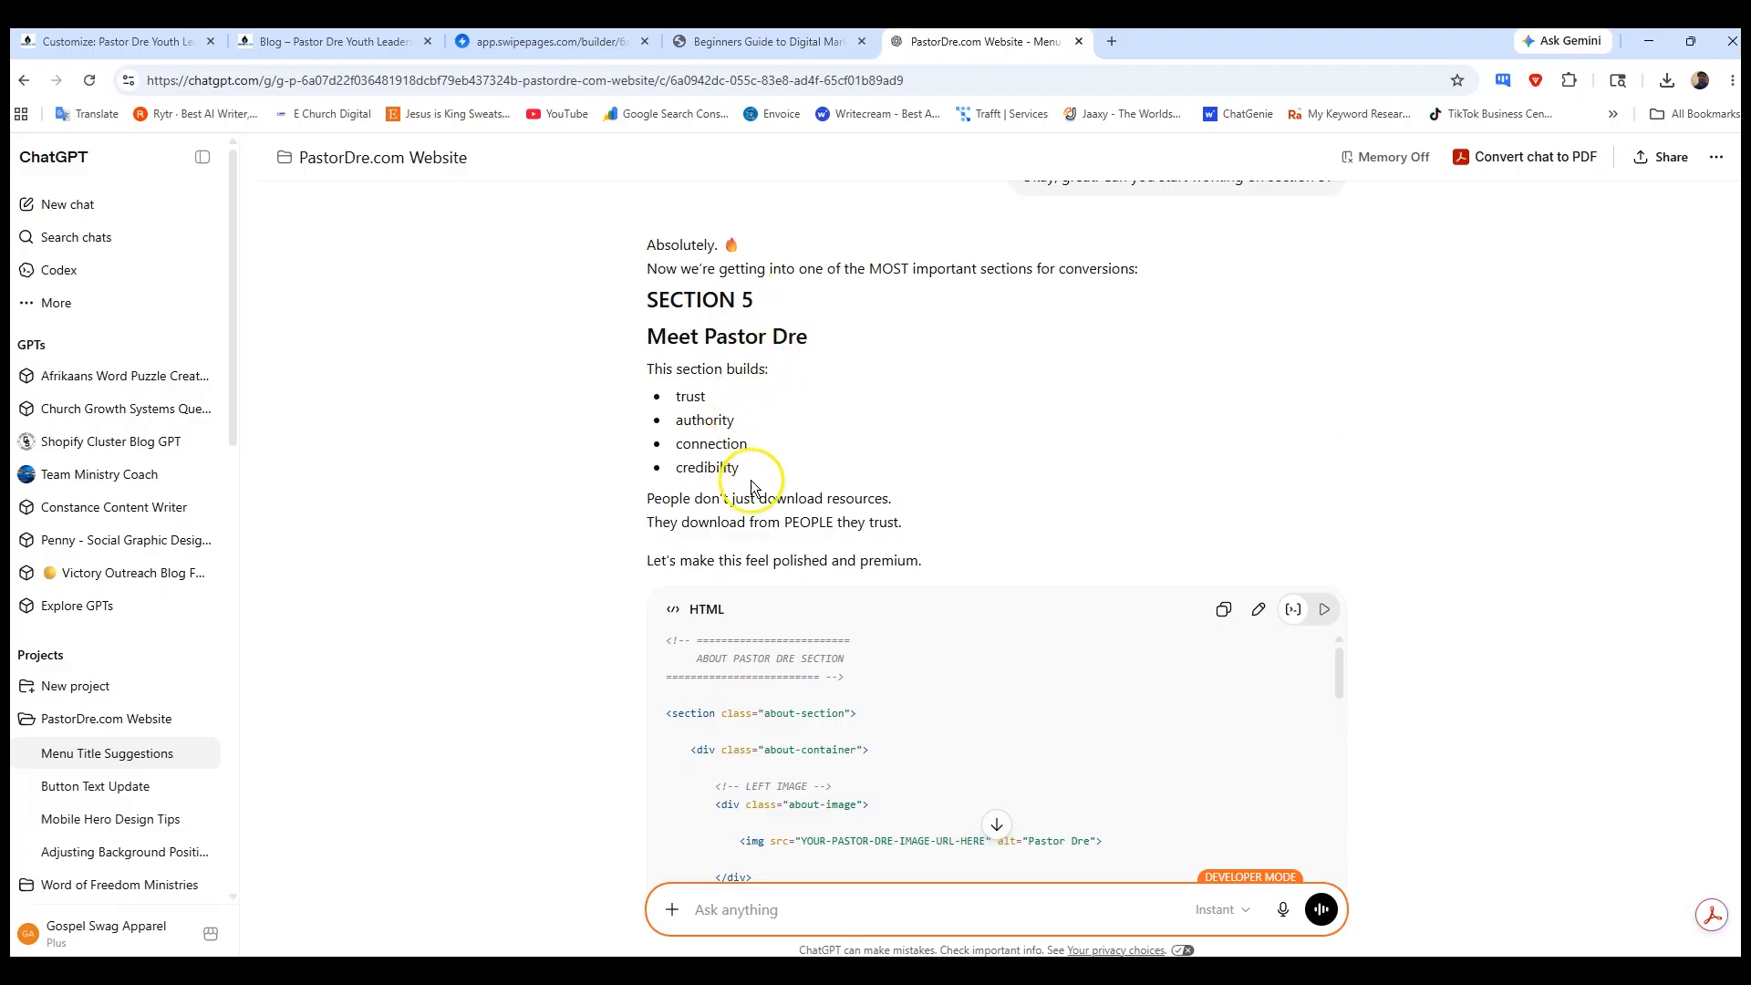
pyautogui.scroll(-5, 949, 578)
pyautogui.scroll(3, 1049, 497)
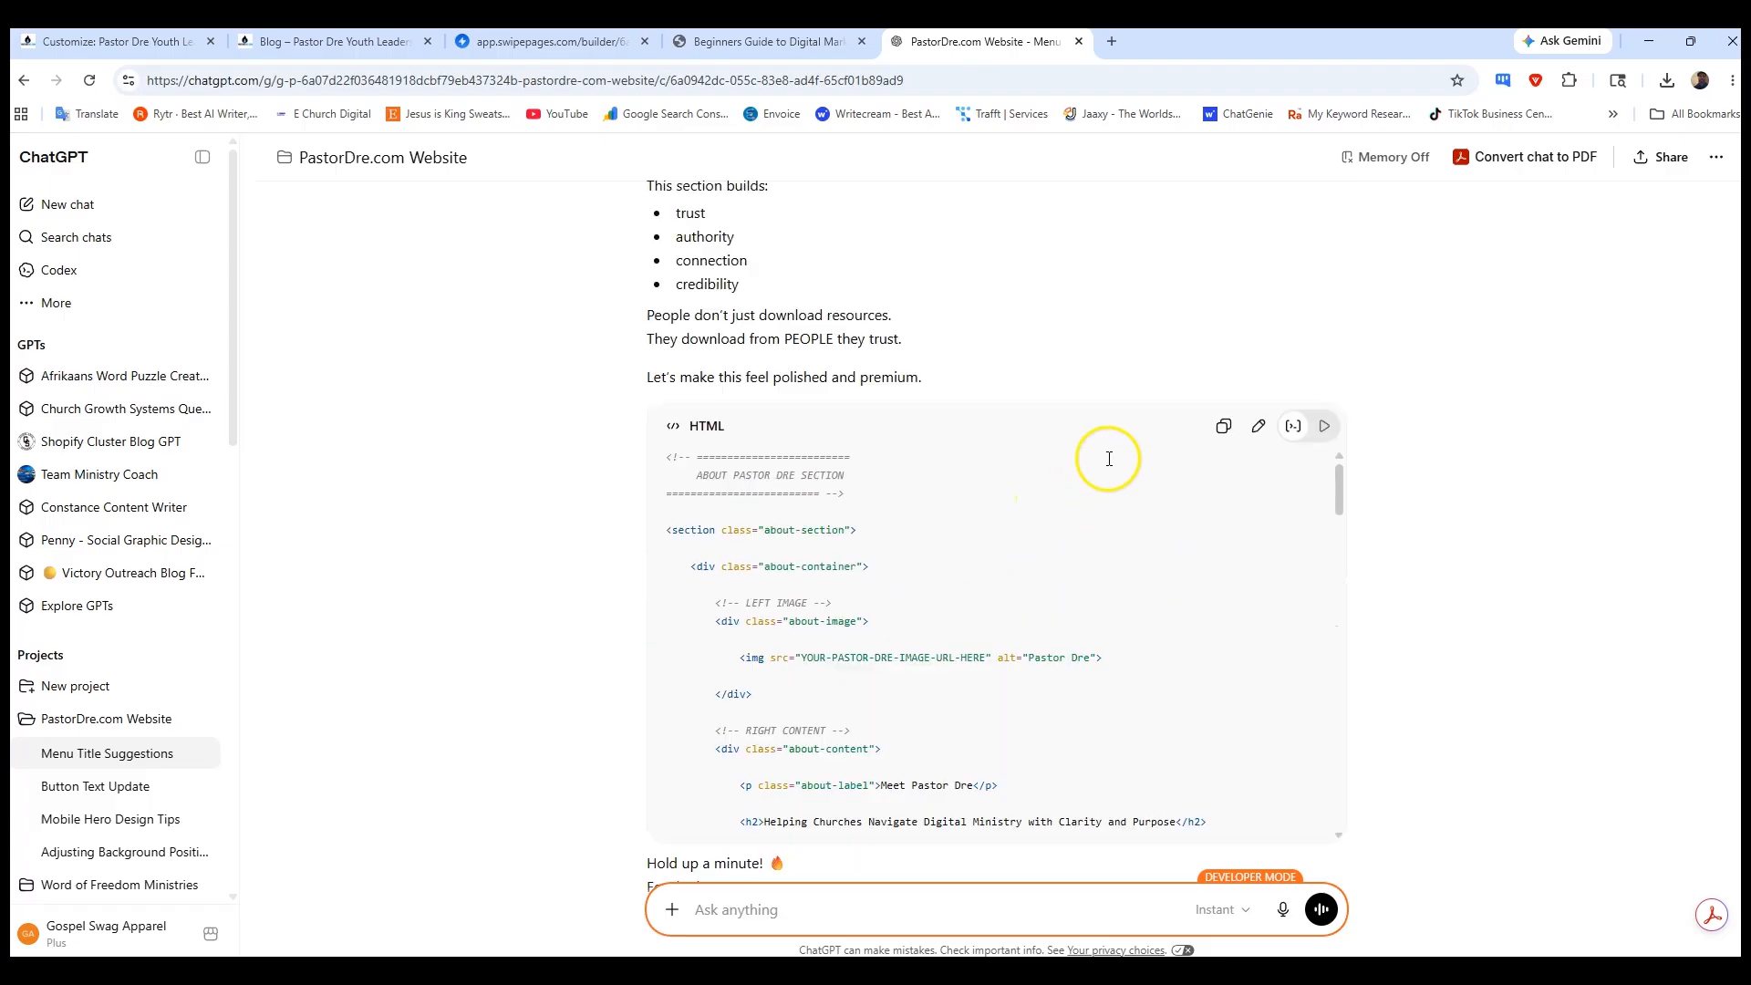
pyautogui.click(1224, 429)
# - In Swipe Pages, duplicate the fourth HTML block and replace the copy's code with the copied section 5 about code
pyautogui.click(578, 41)
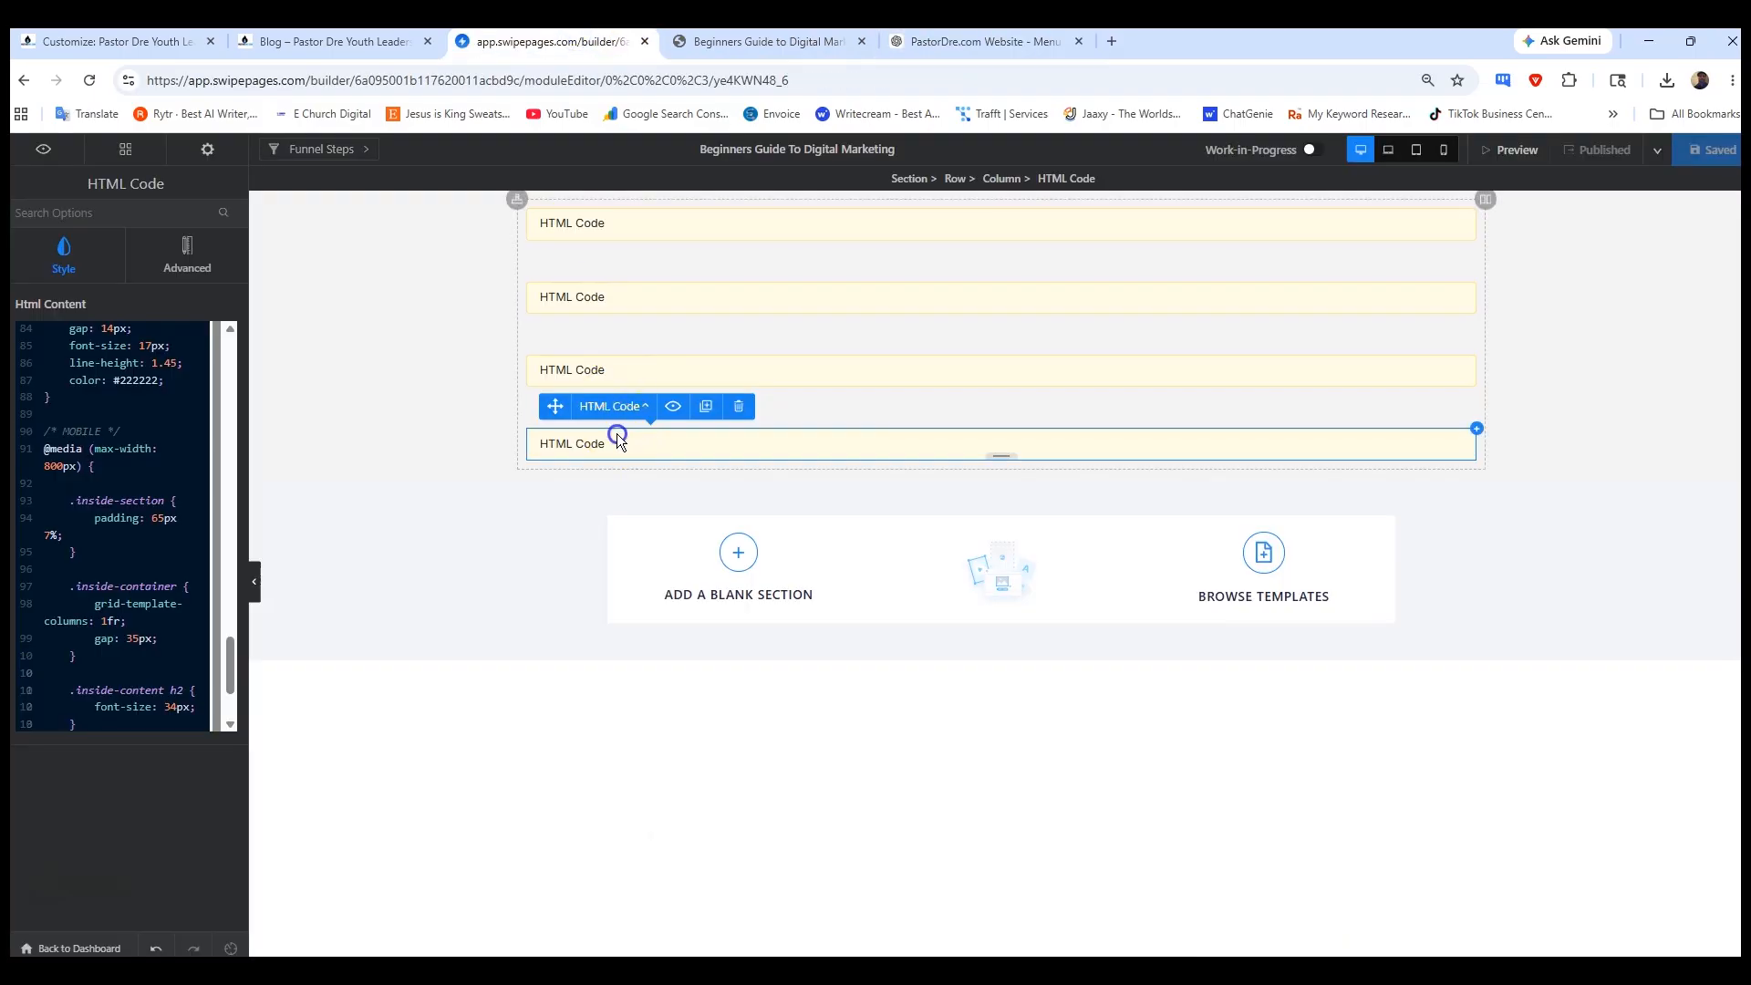
pyautogui.click(706, 405)
pyautogui.click(627, 516)
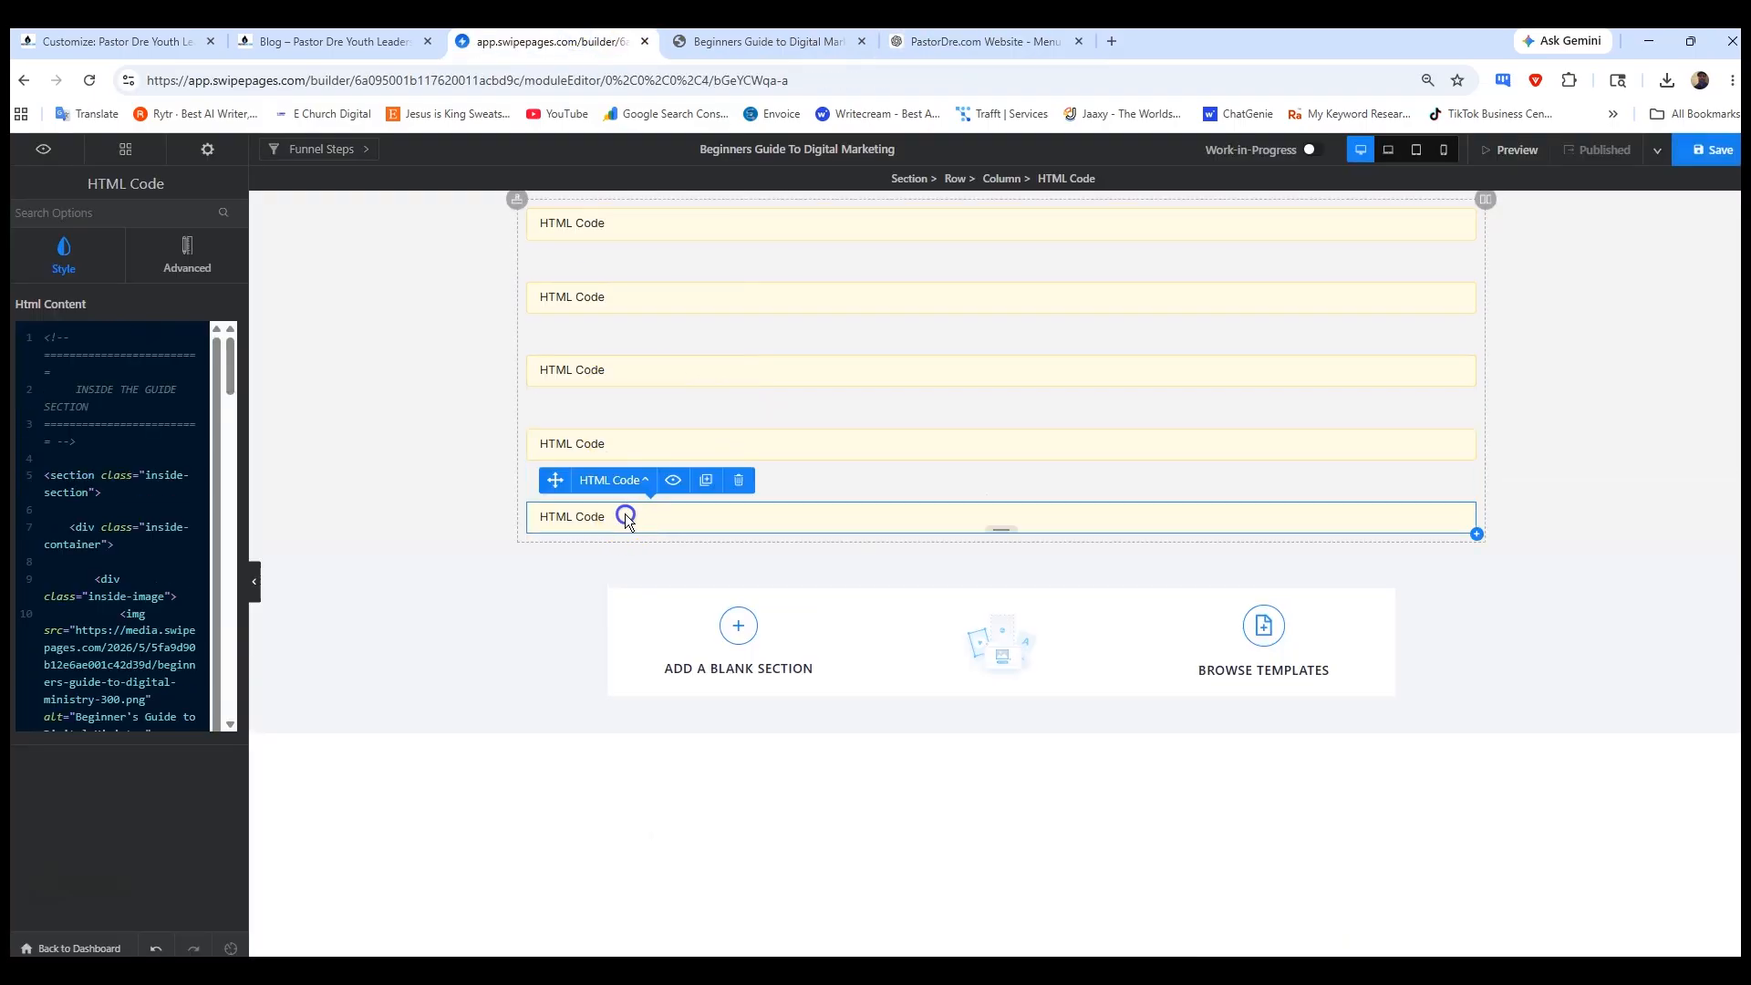
pyautogui.click(205, 547)
pyautogui.hotkey('ctrl', 'a')
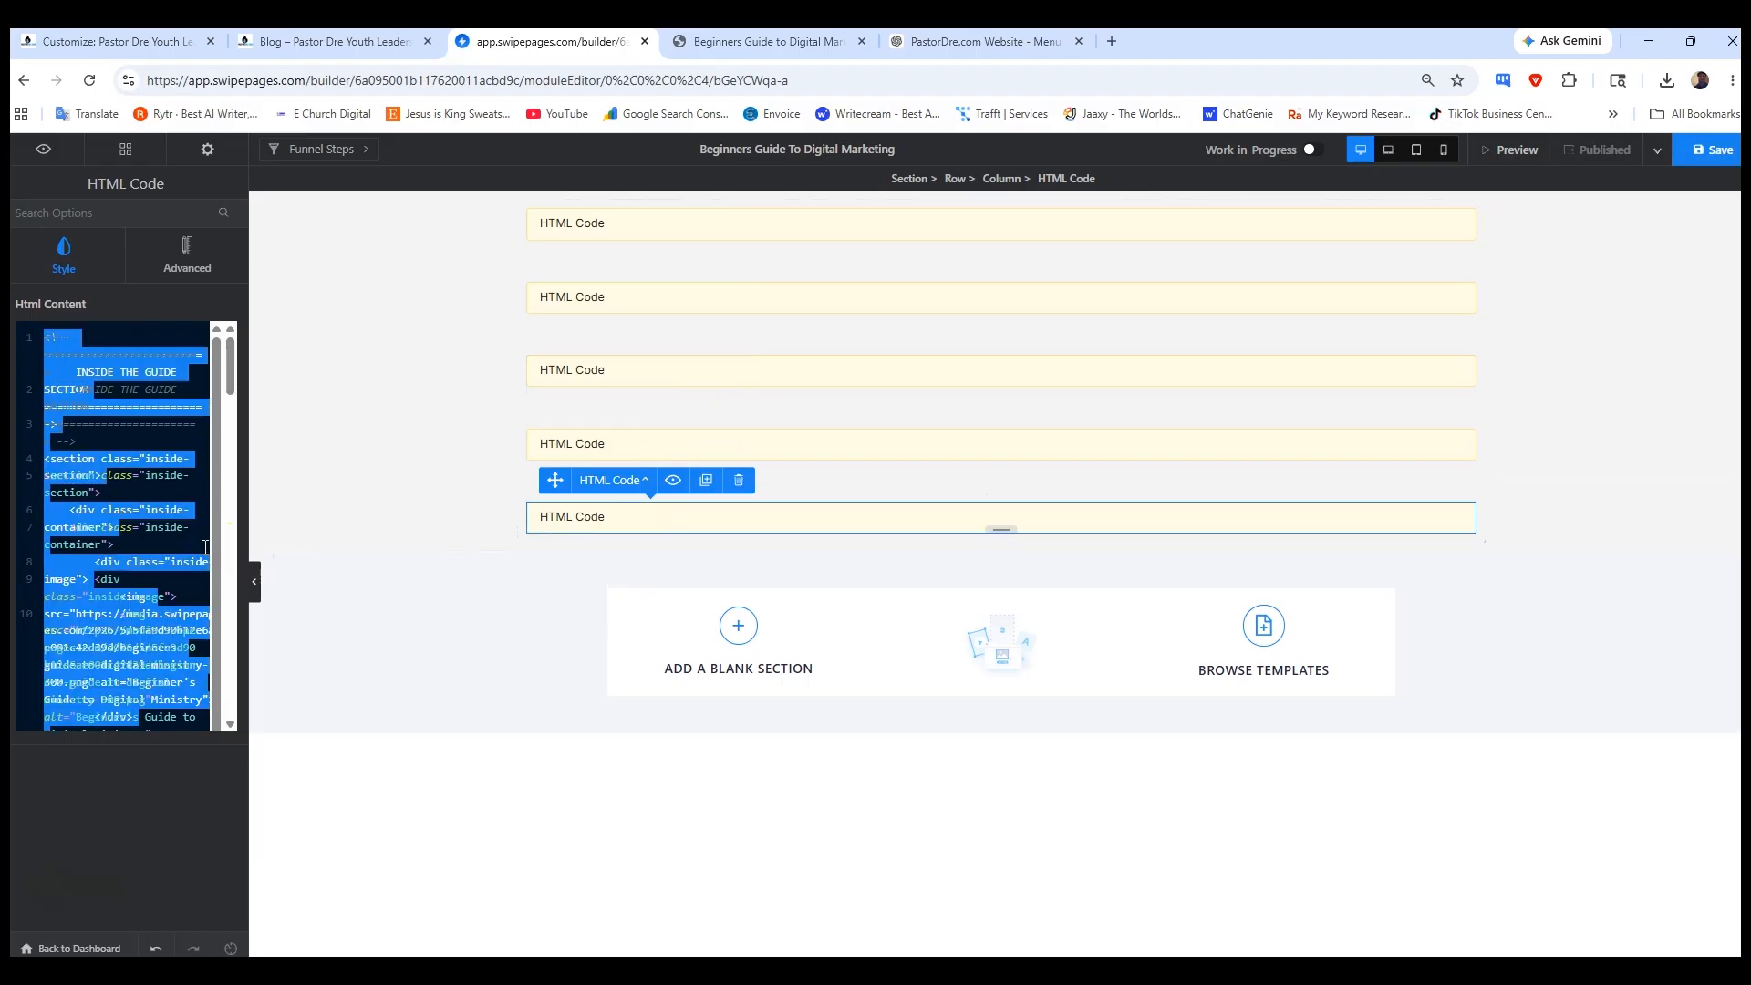
pyautogui.press('BackSpace')
pyautogui.hotkey('ctrl', 'v')
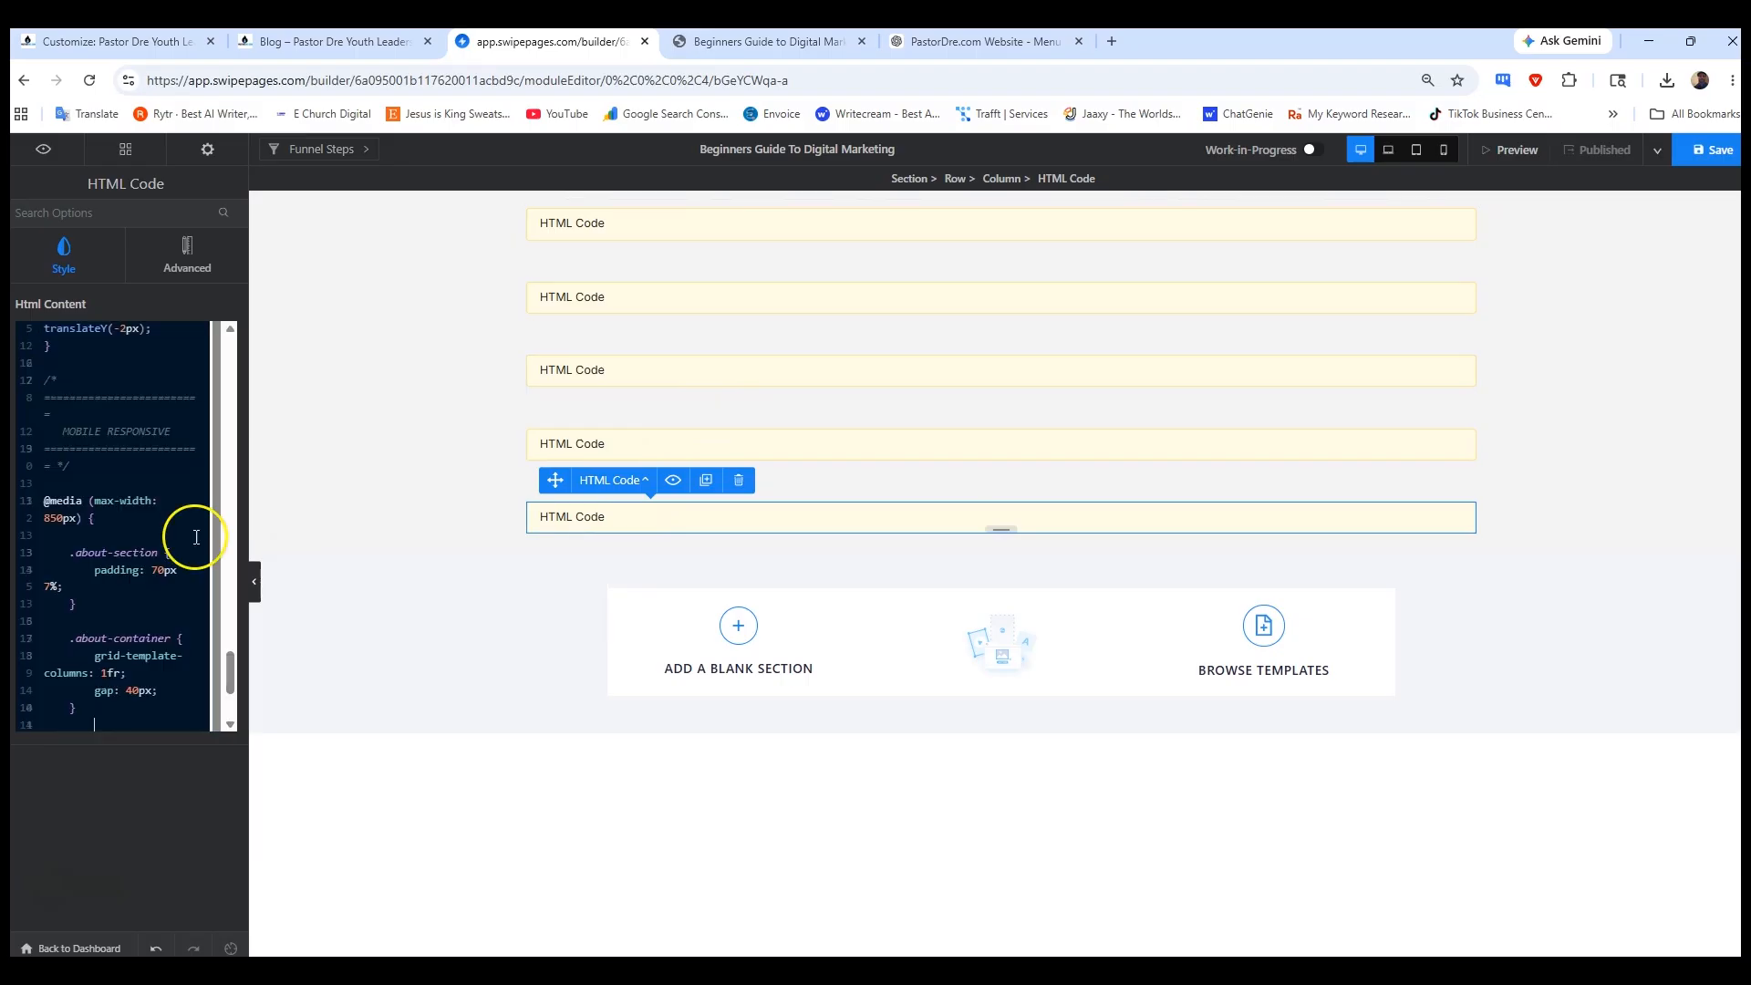
# - Save and publish the page with the new about block, and reload the live landing page
pyautogui.click(1706, 149)
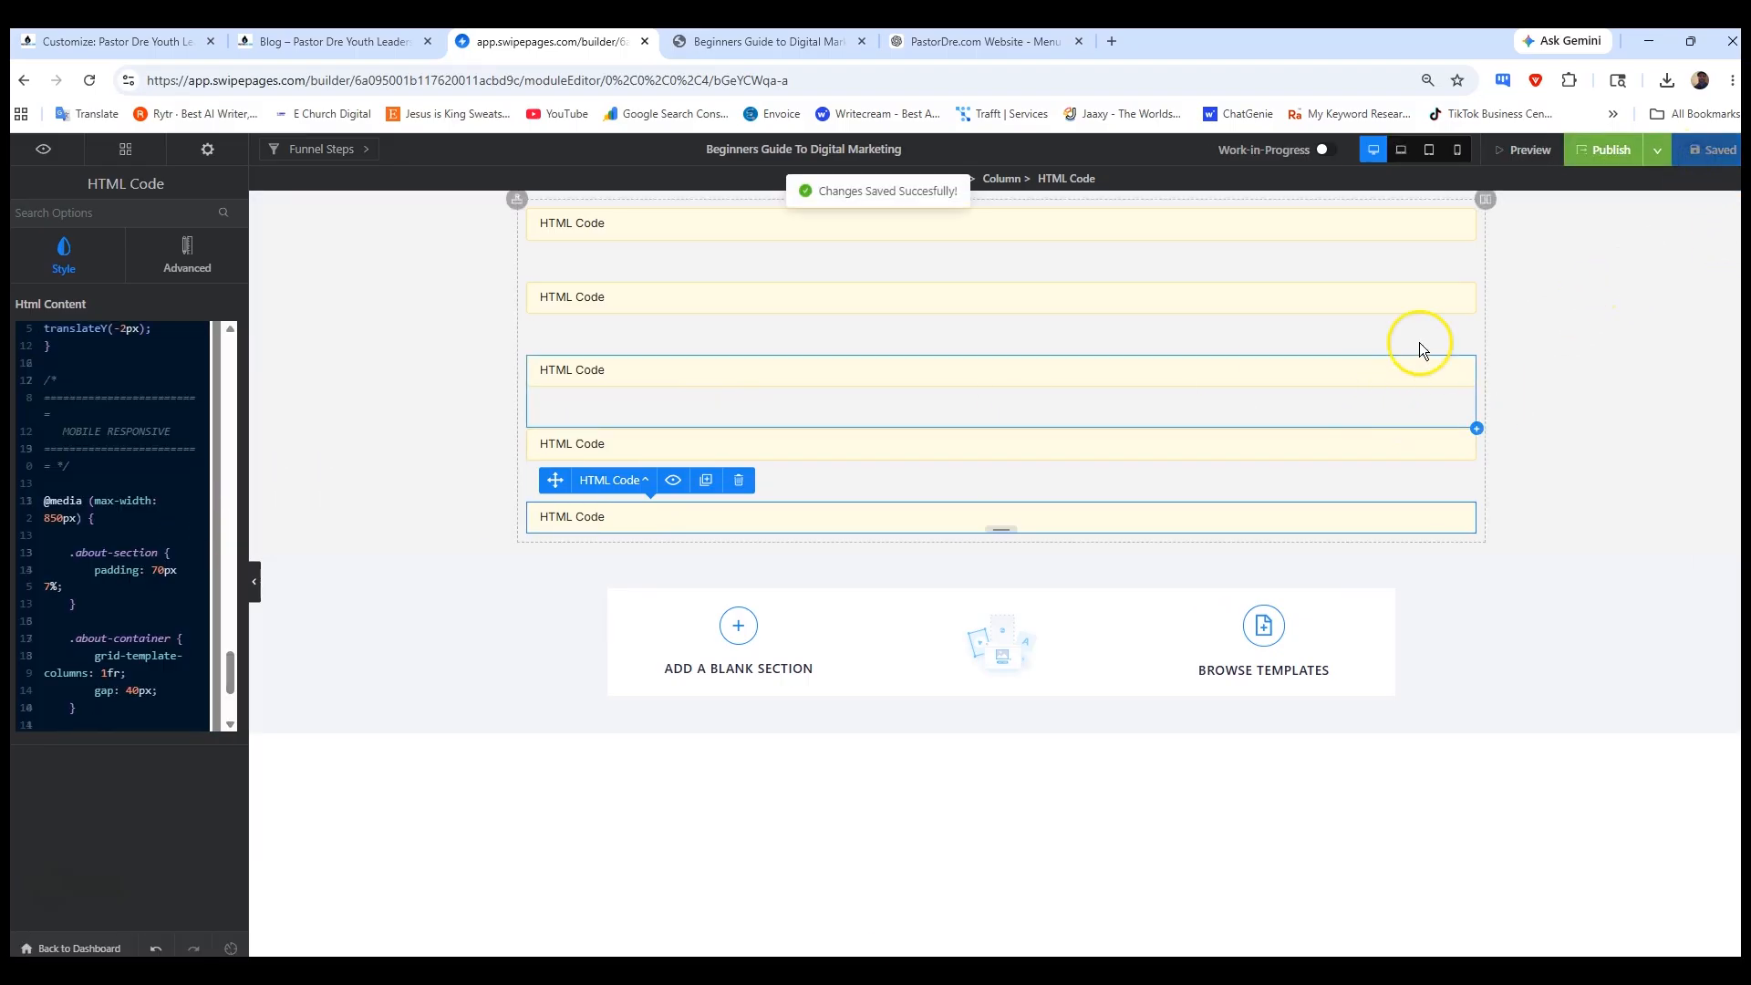
pyautogui.click(1606, 150)
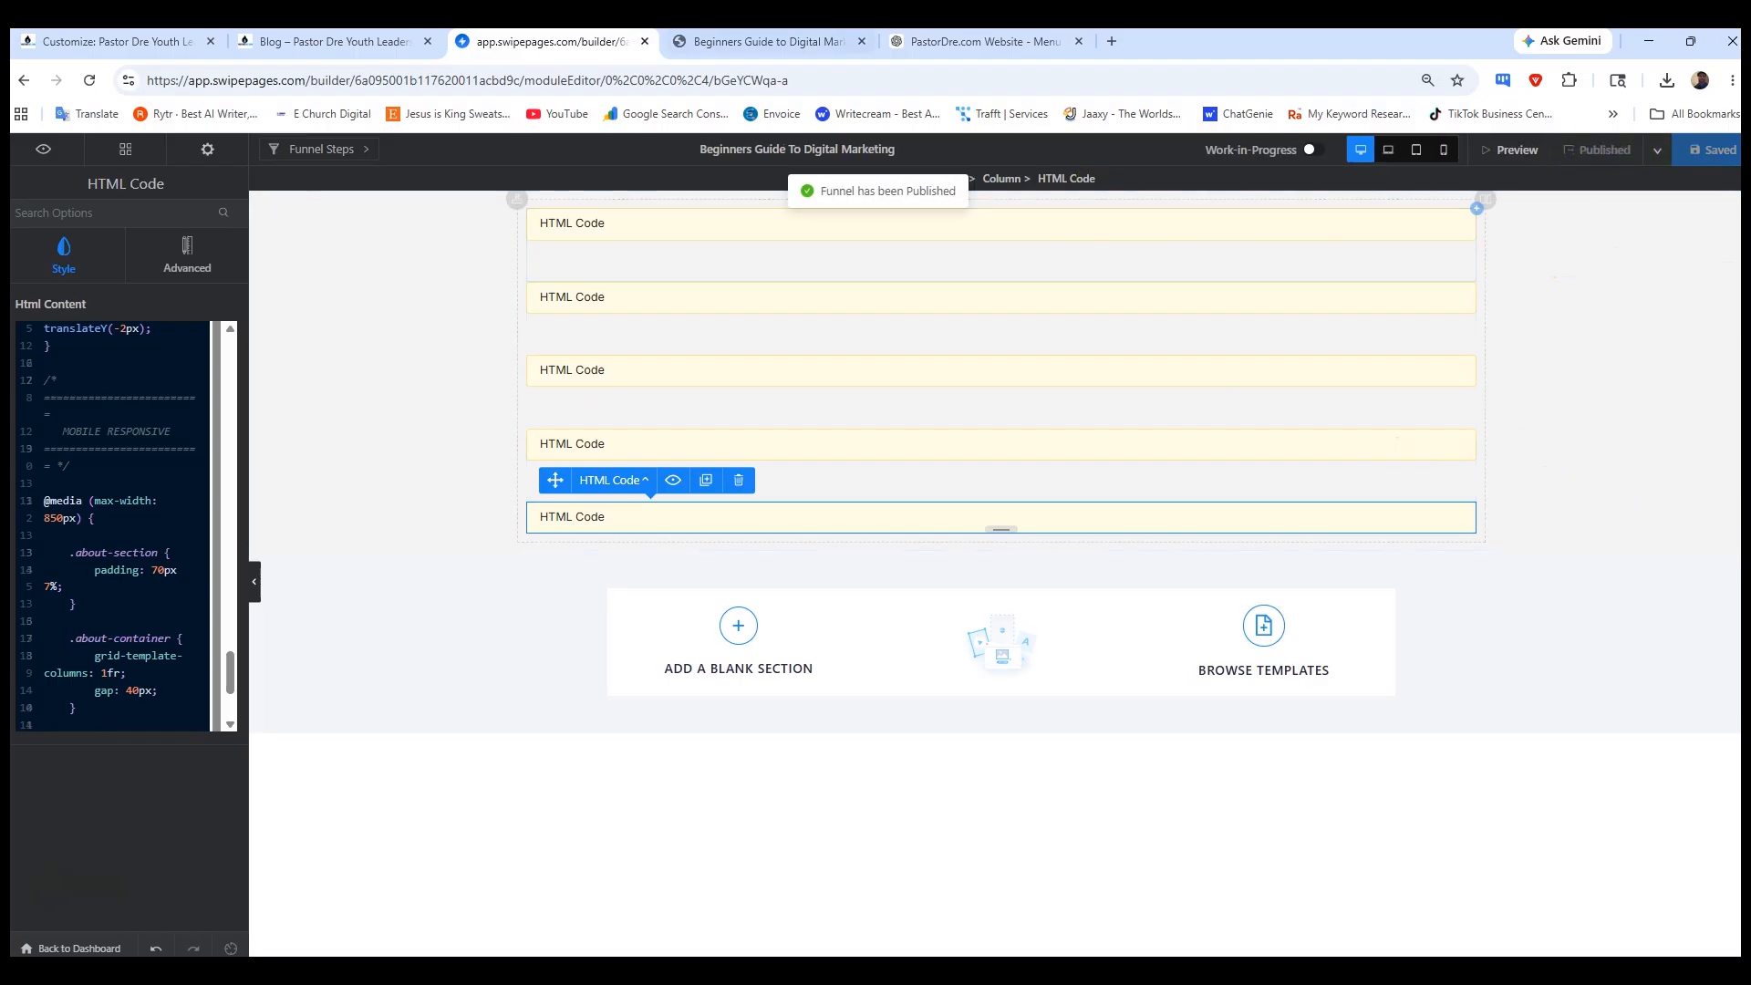
pyautogui.click(739, 44)
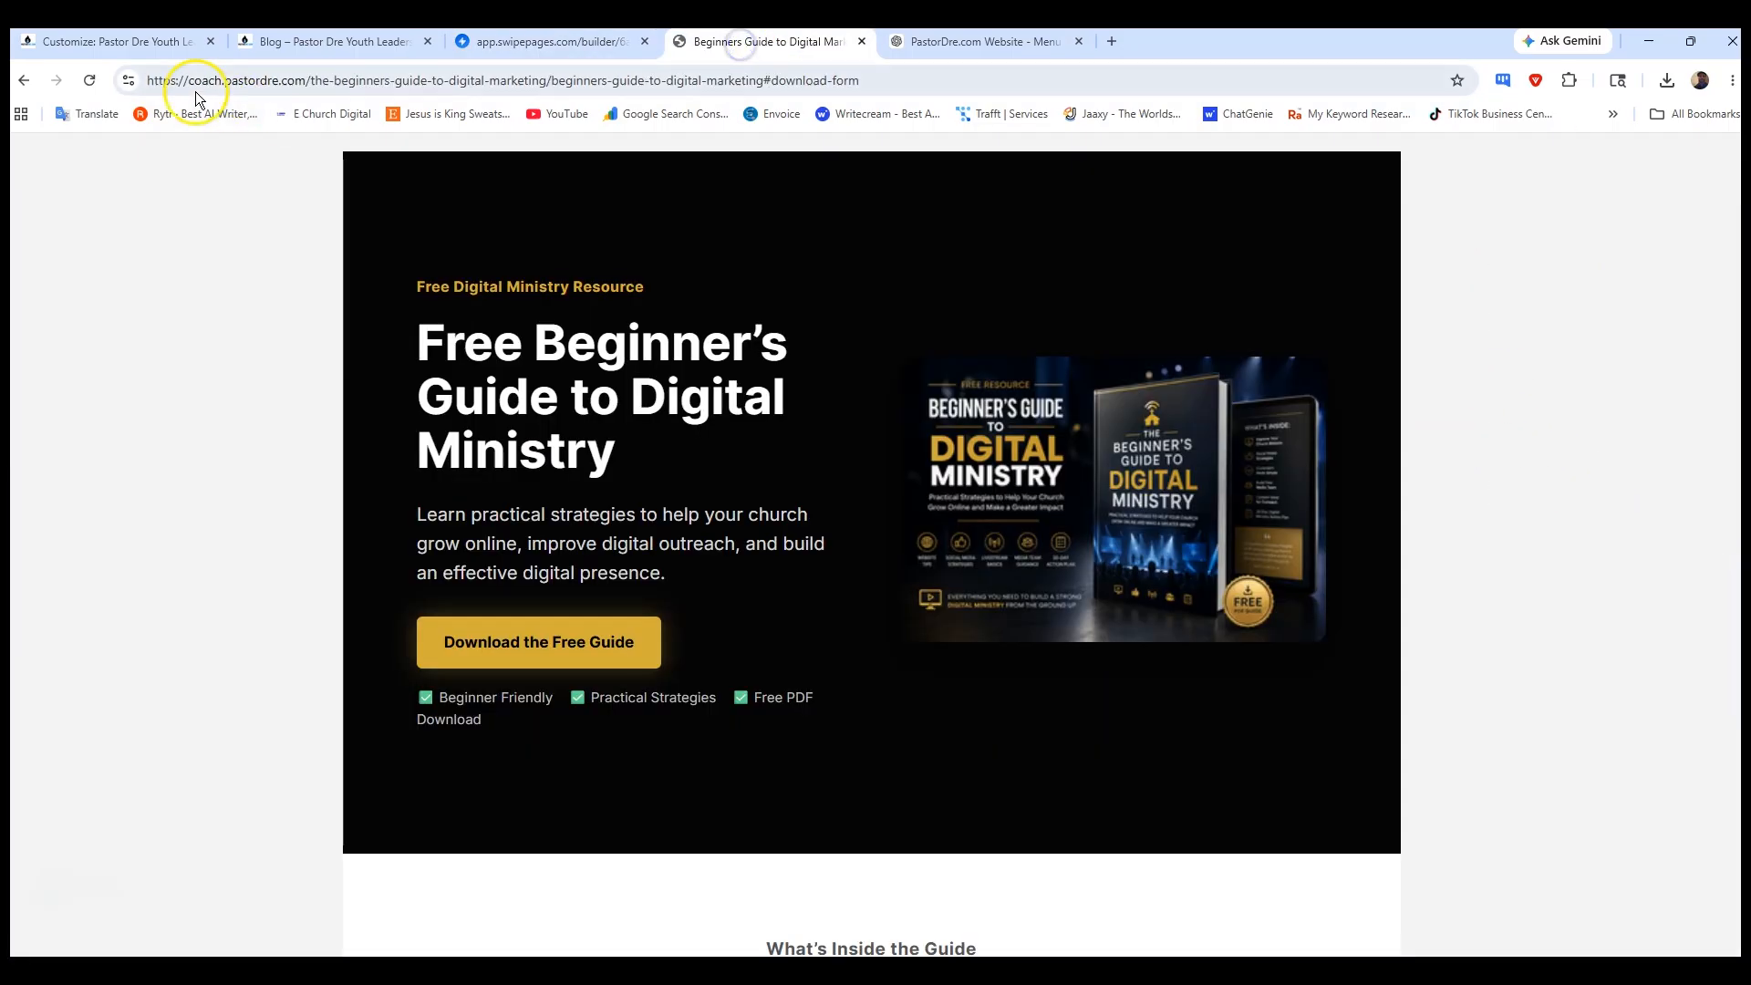
pyautogui.click(89, 80)
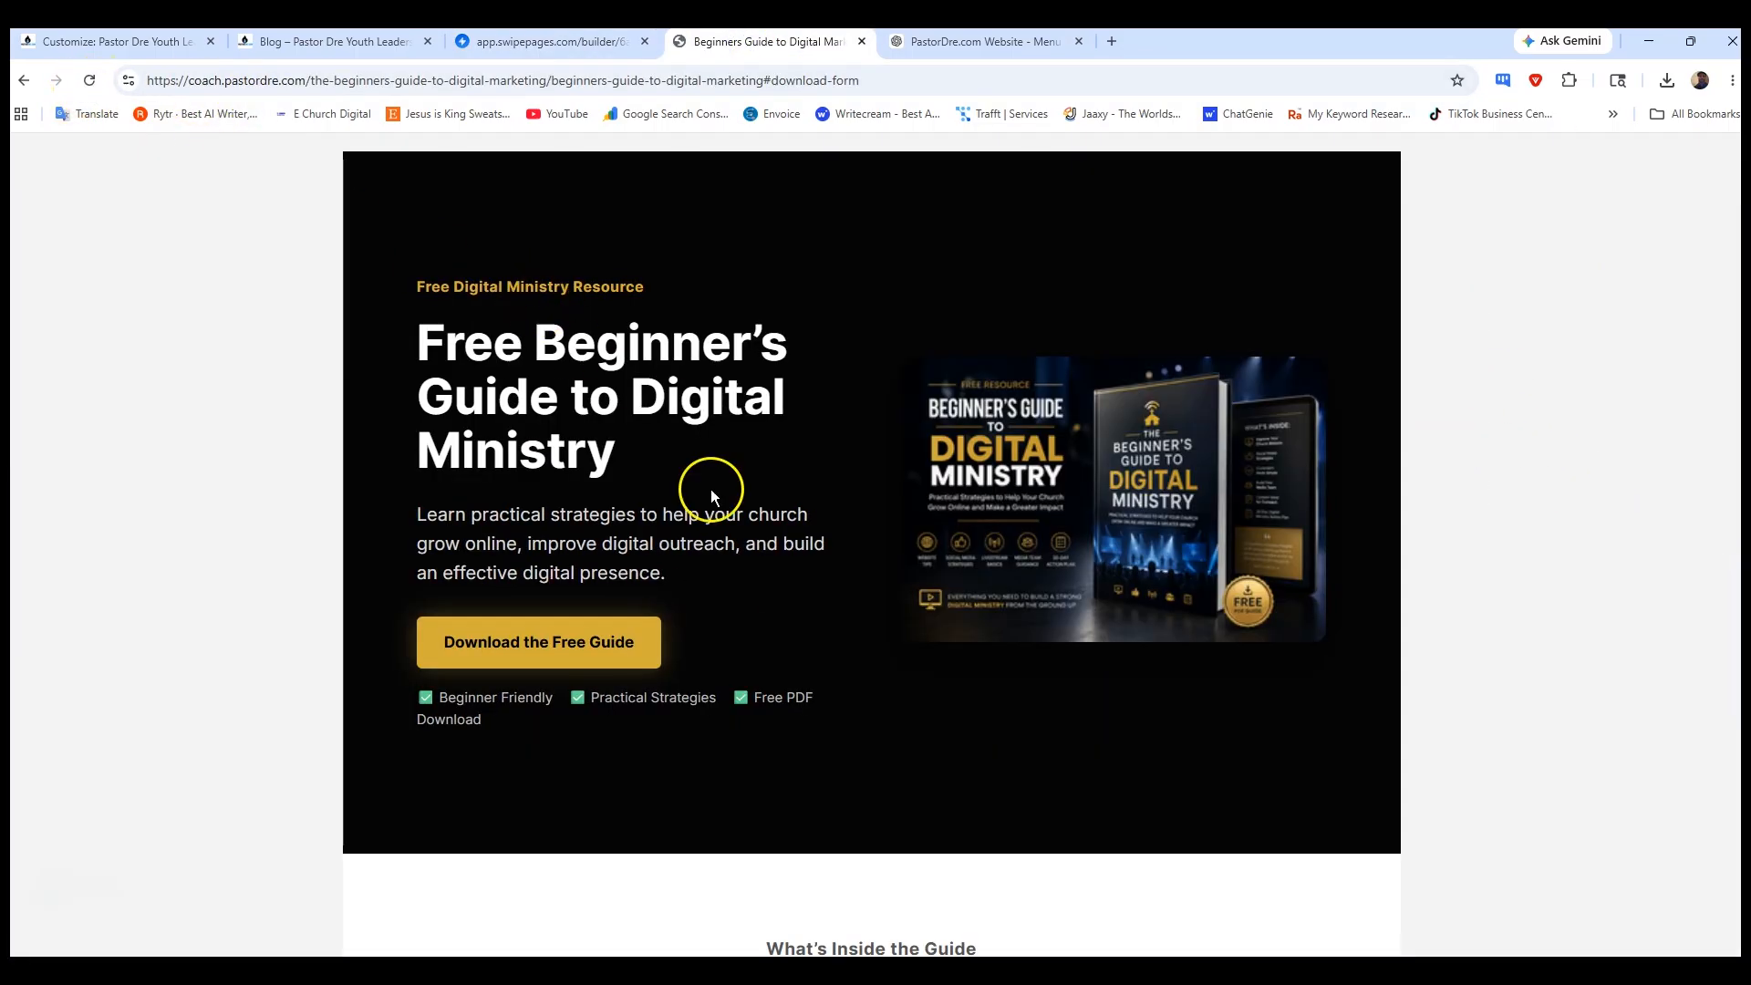
# - Review the about section on the live page and read ChatGPT's image recommendations for section 5
pyautogui.scroll(-15, 739, 498)
pyautogui.scroll(-14, 741, 492)
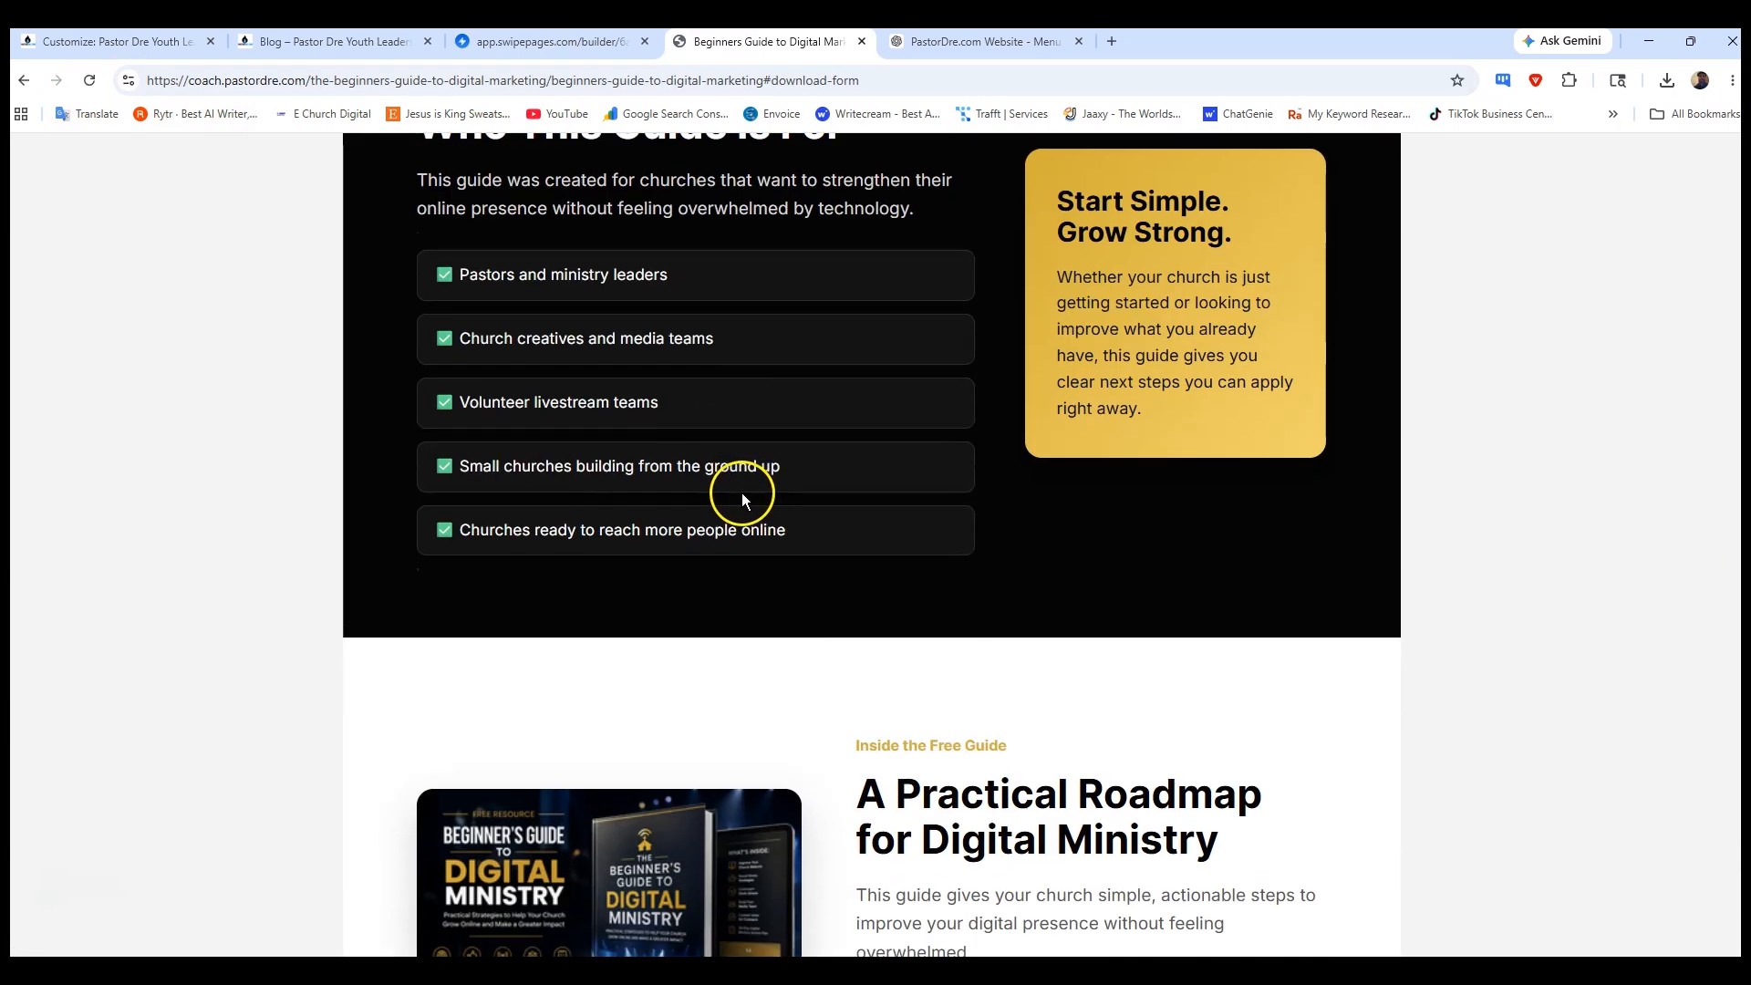
pyautogui.scroll(-1, 743, 497)
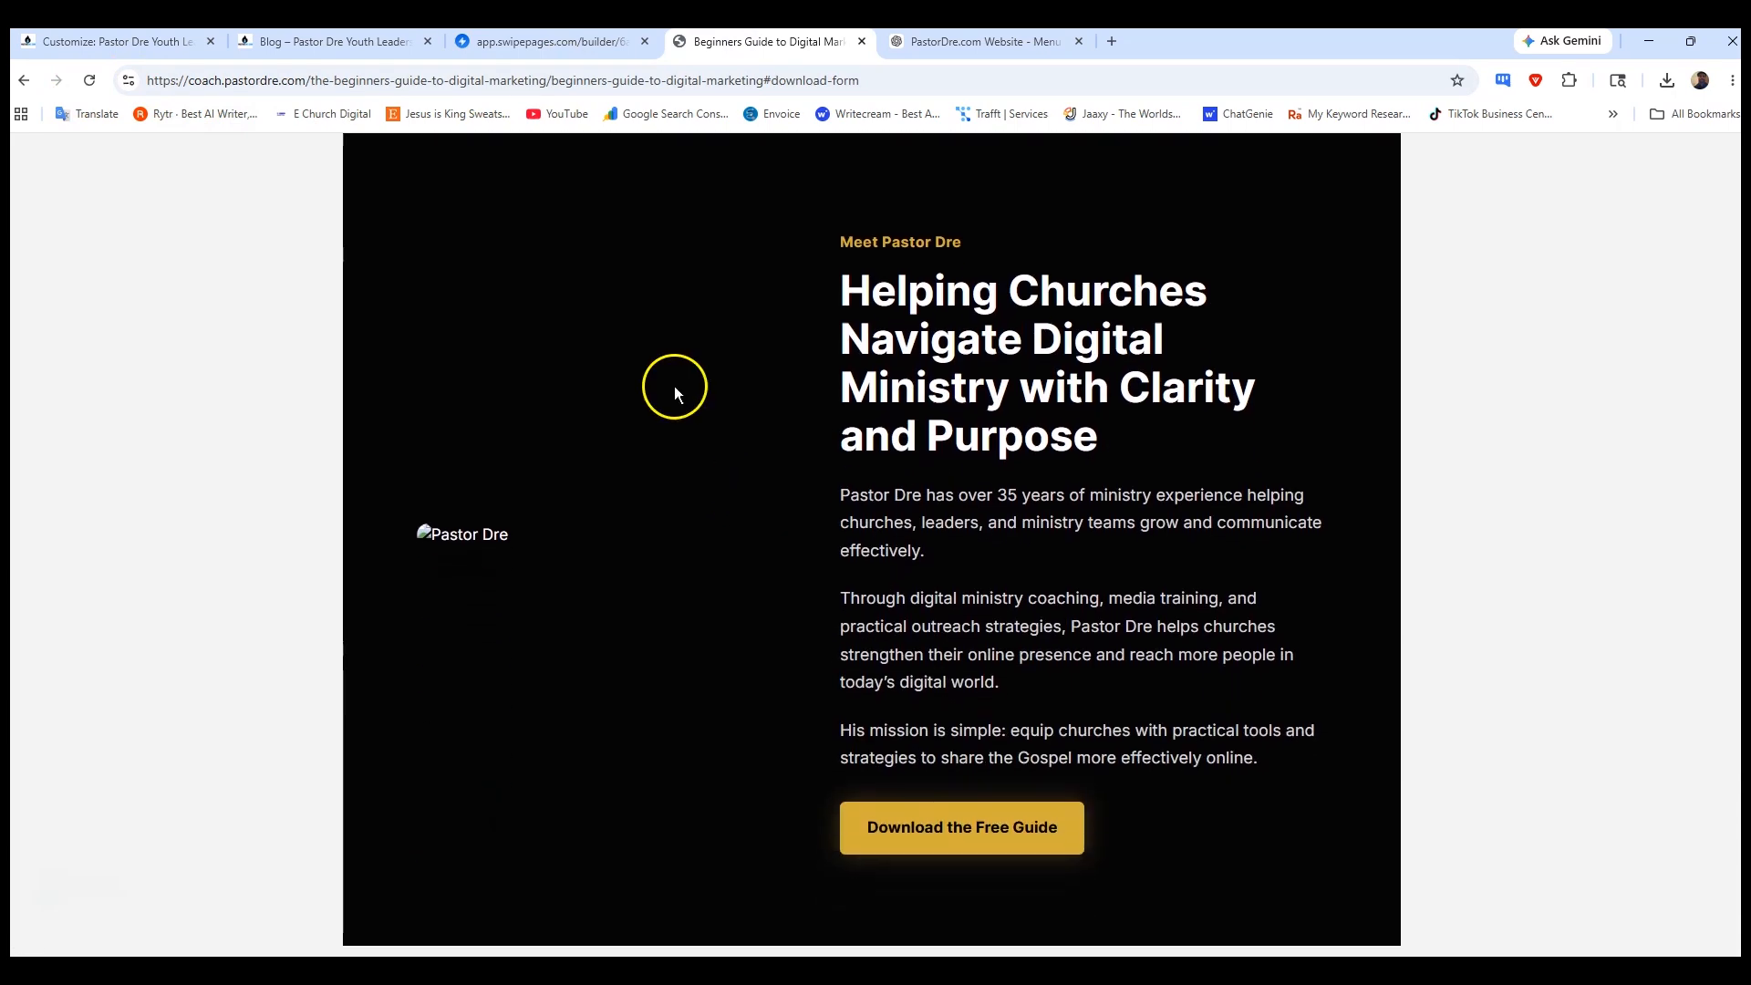
pyautogui.click(944, 240)
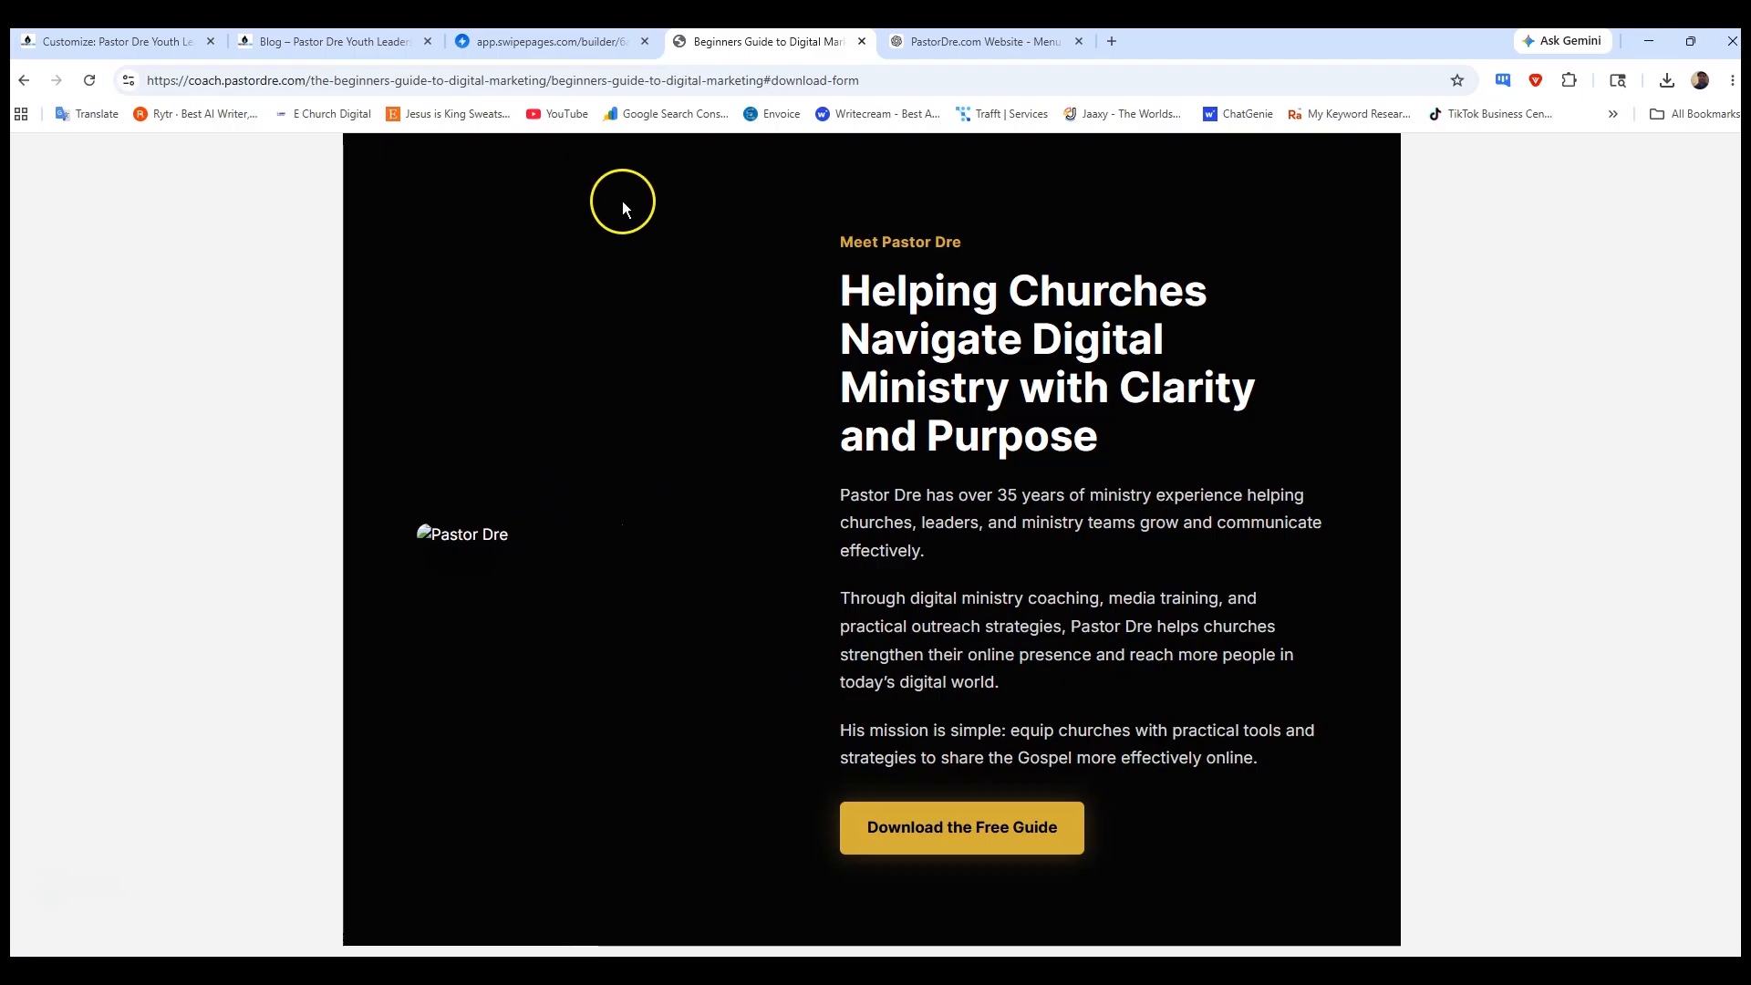
pyautogui.click(933, 41)
pyautogui.scroll(-5, 1029, 784)
pyautogui.scroll(-3, 607, 840)
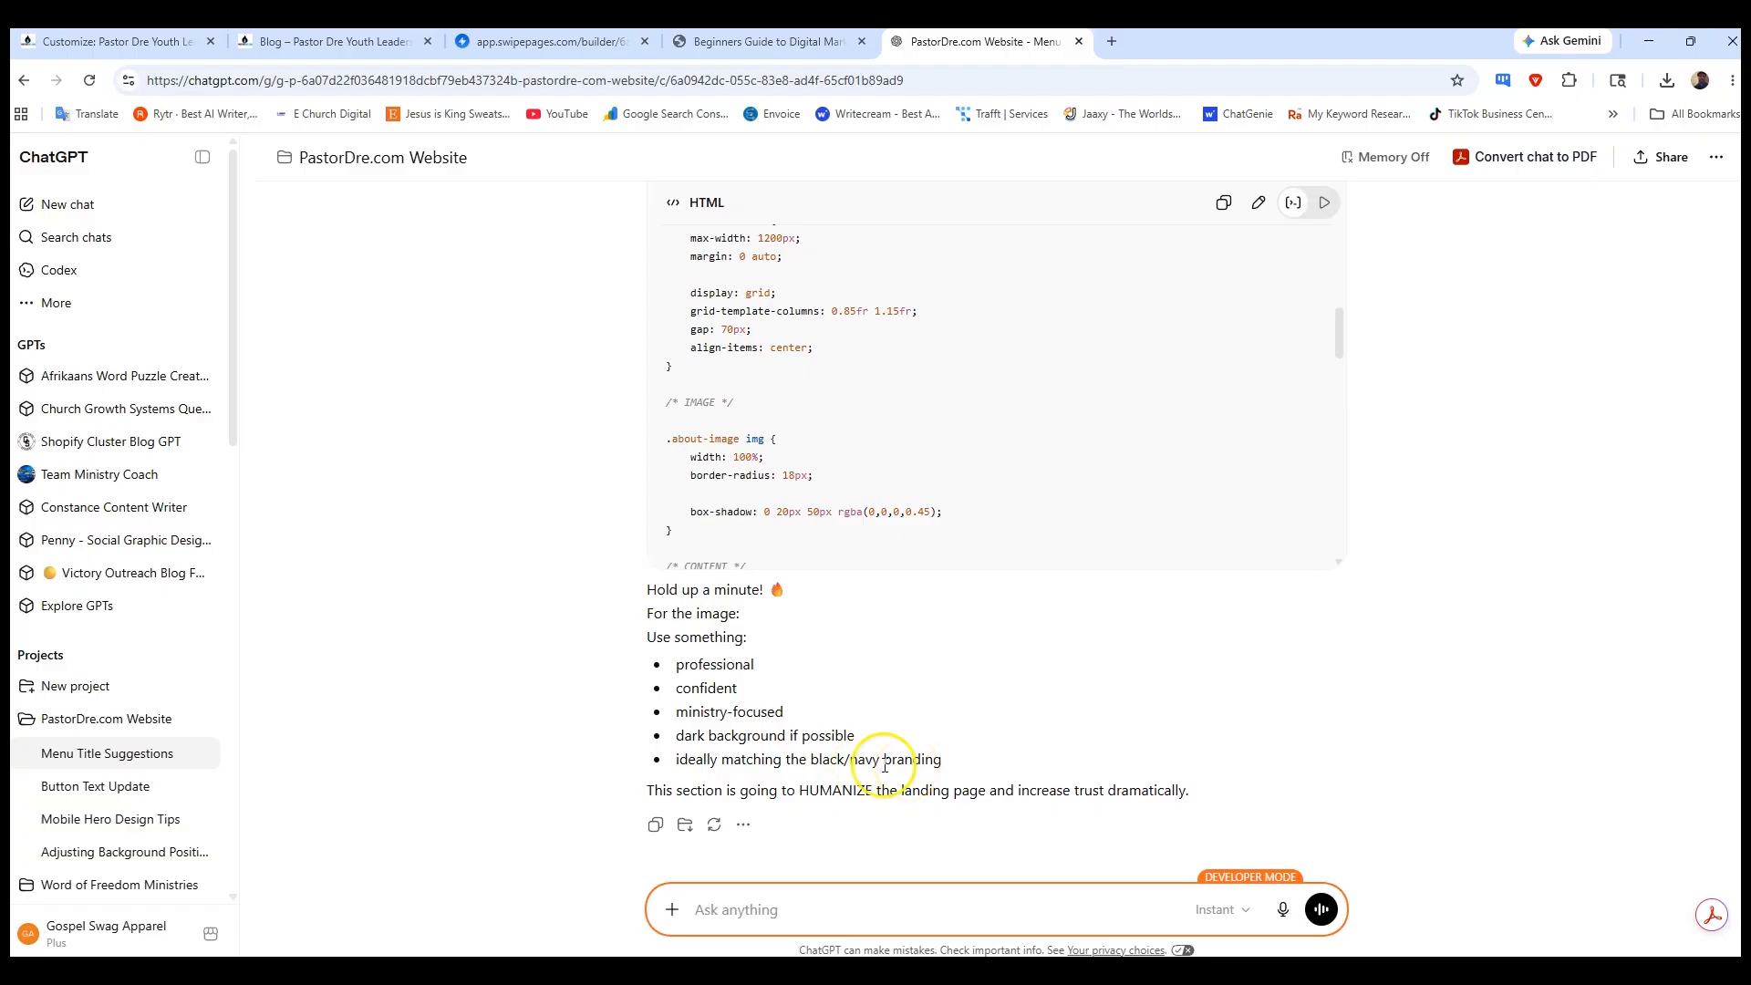
# - In WordPress, try to get the hero image from the homepage preview, and leave the customizer
pyautogui.click(589, 42)
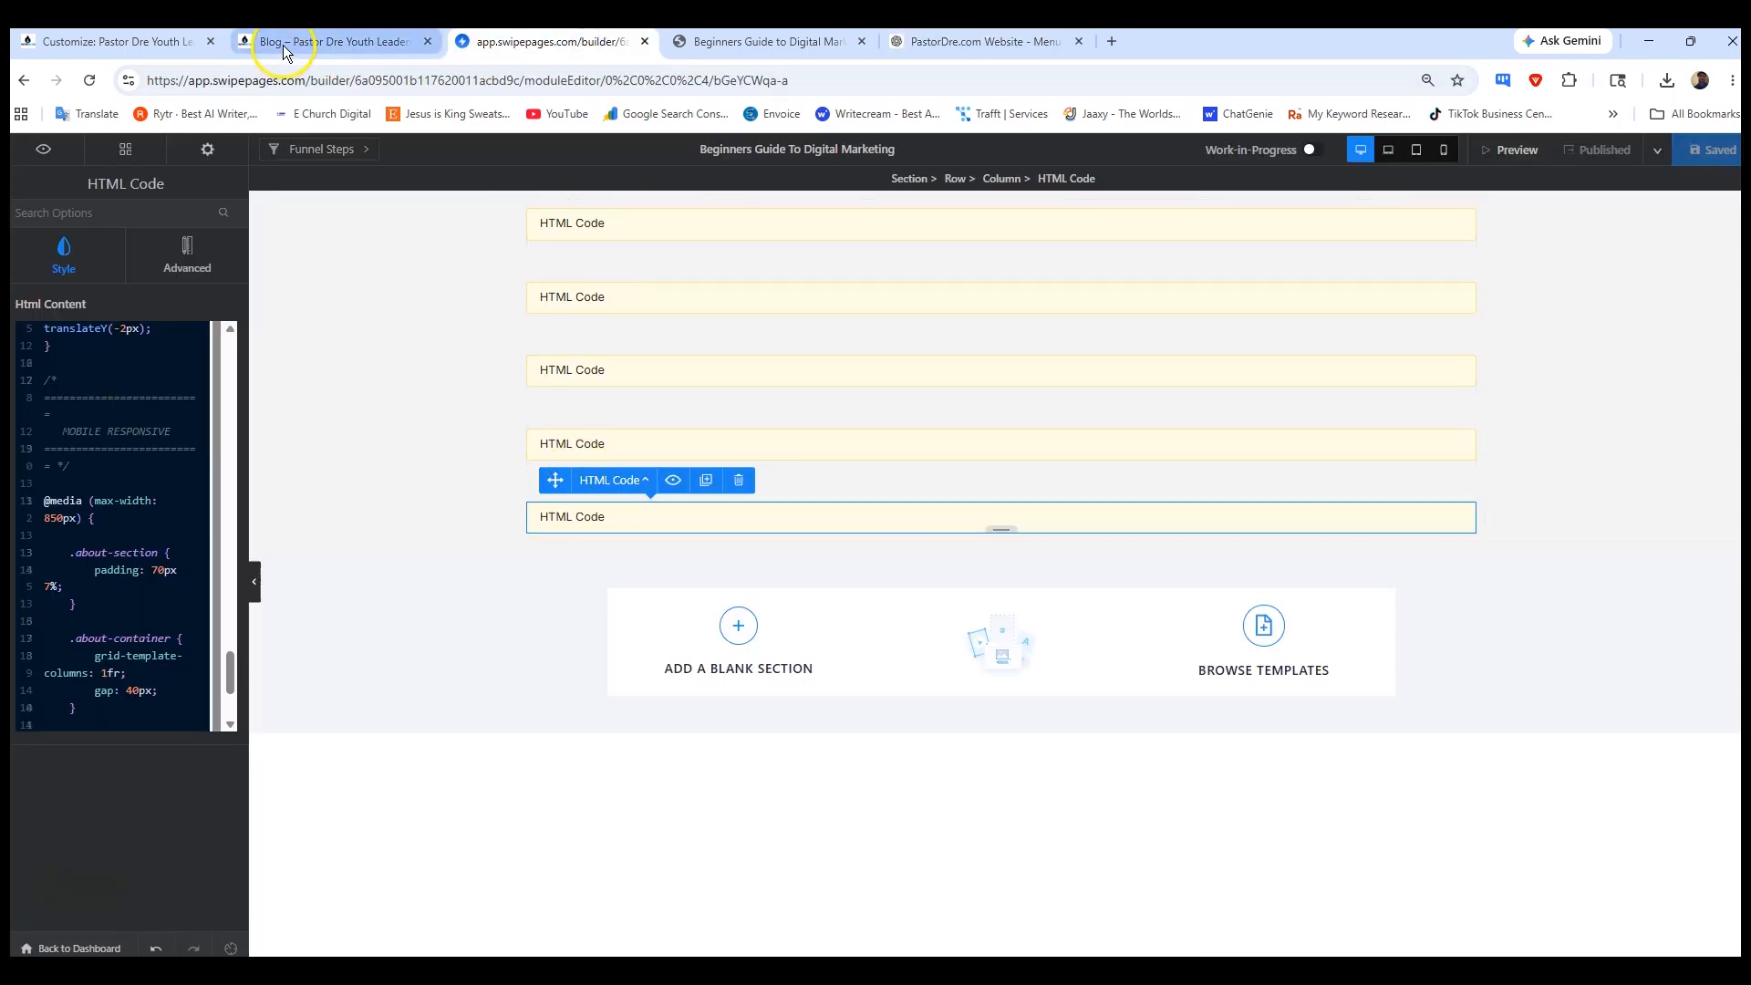
pyautogui.click(164, 42)
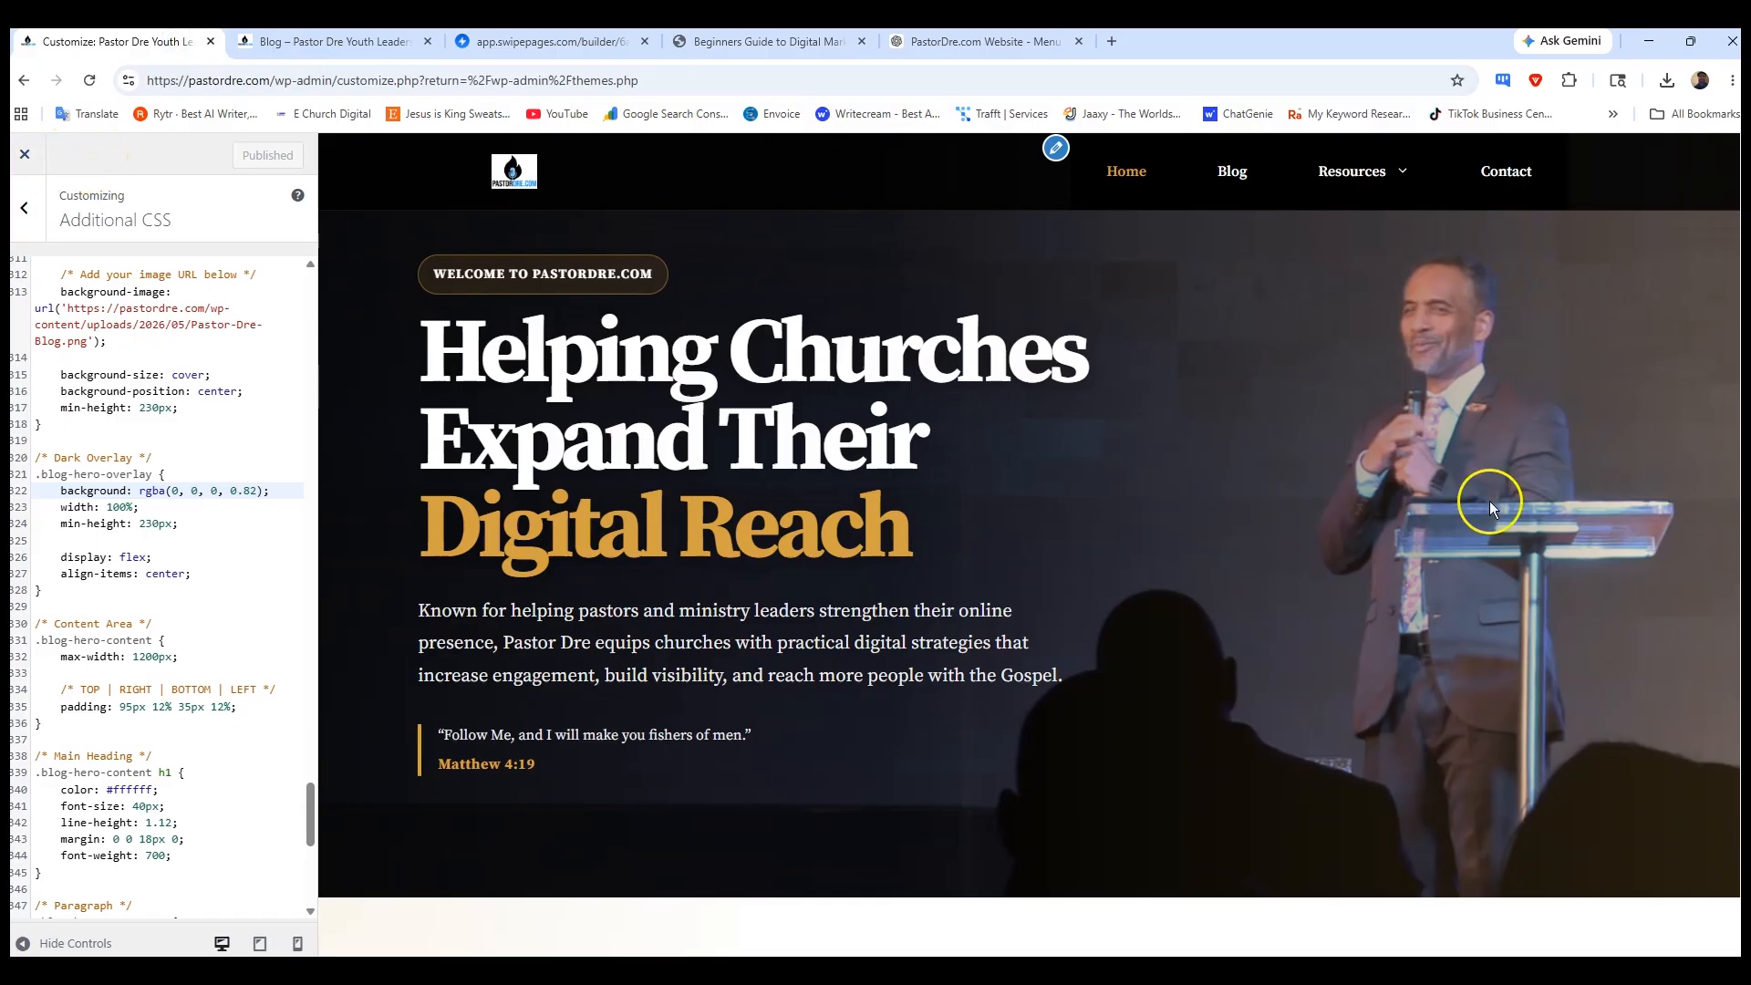
pyautogui.rightClick(1311, 352)
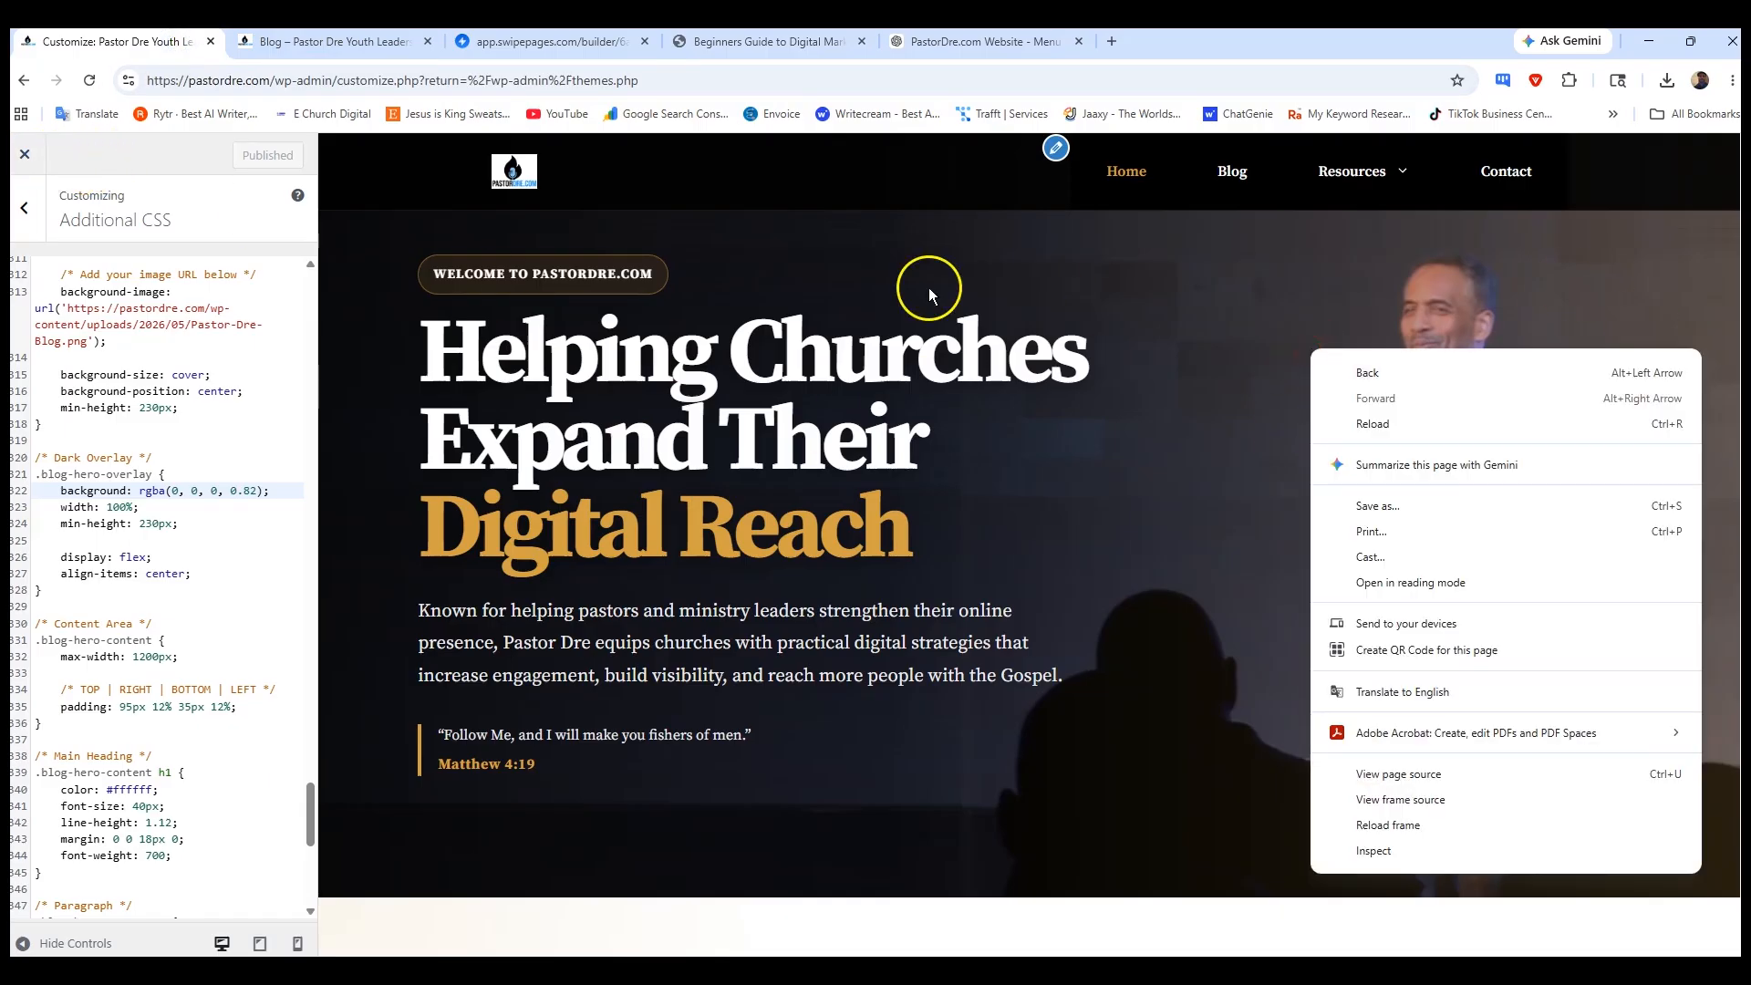
pyautogui.click(30, 159)
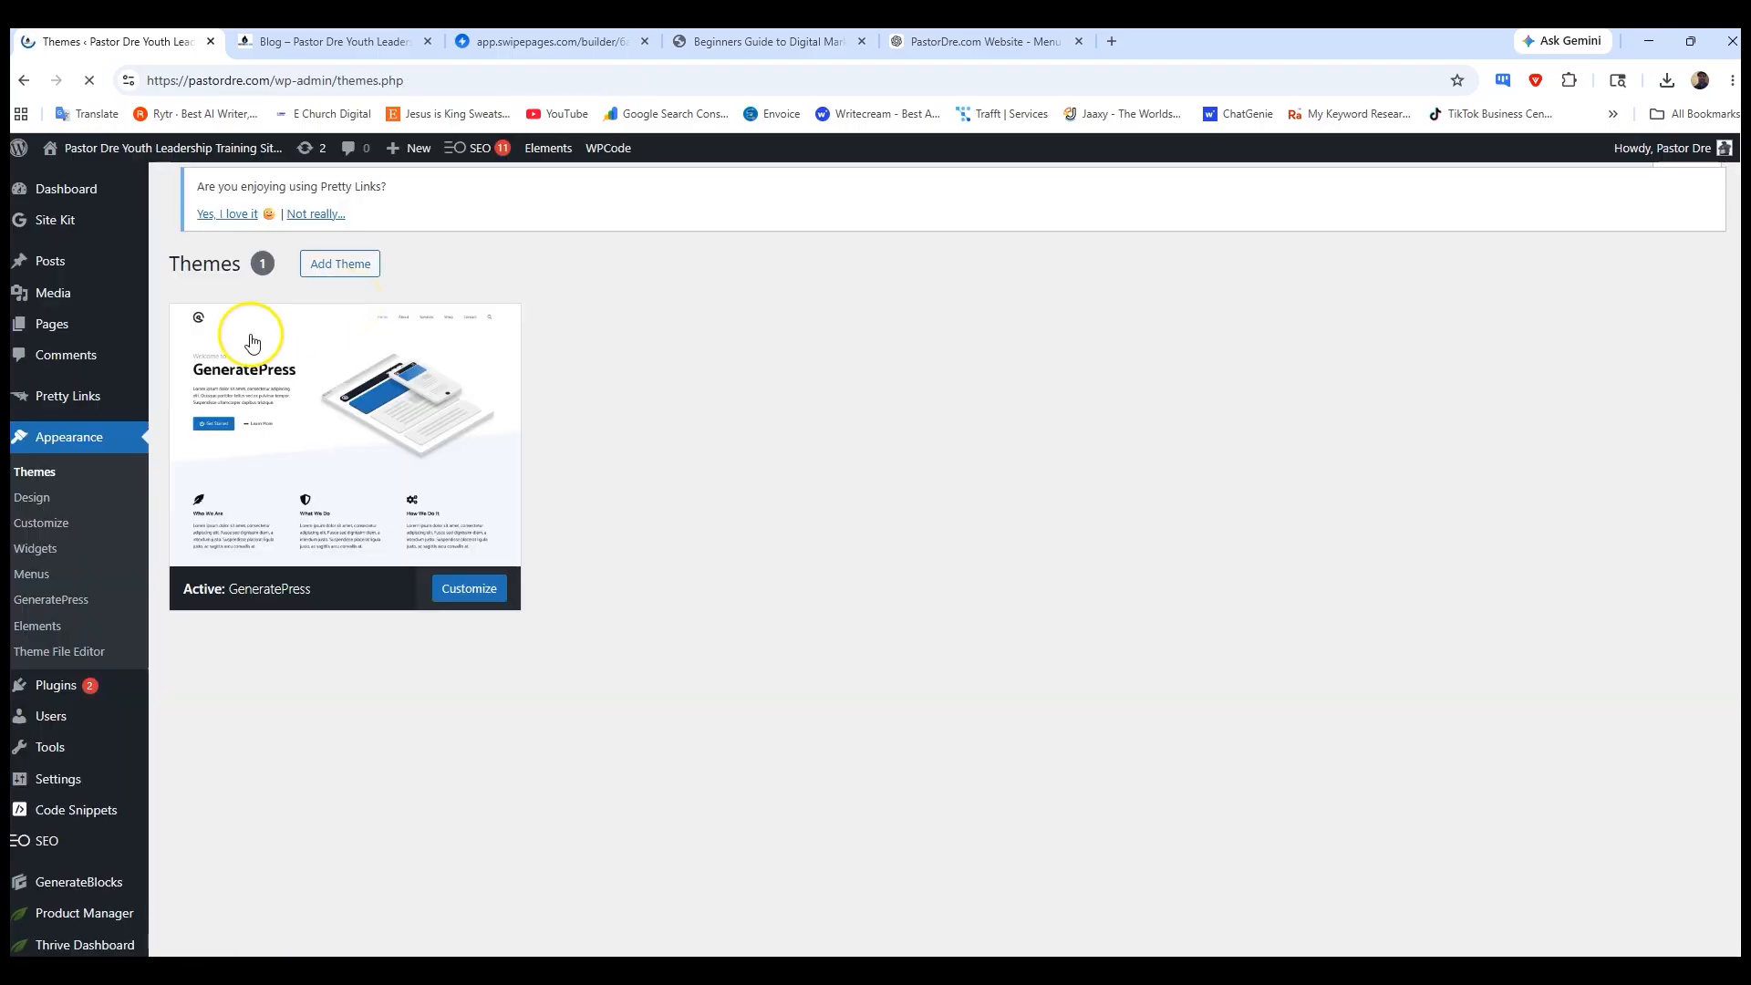
# - Open the WordPress Media Library and copy the file URL of the hero image Pastor-Dre-Hero-Image-2.png
pyautogui.click(252, 342)
pyautogui.scroll(-2, 144, 390)
pyautogui.moveTo(44, 531)
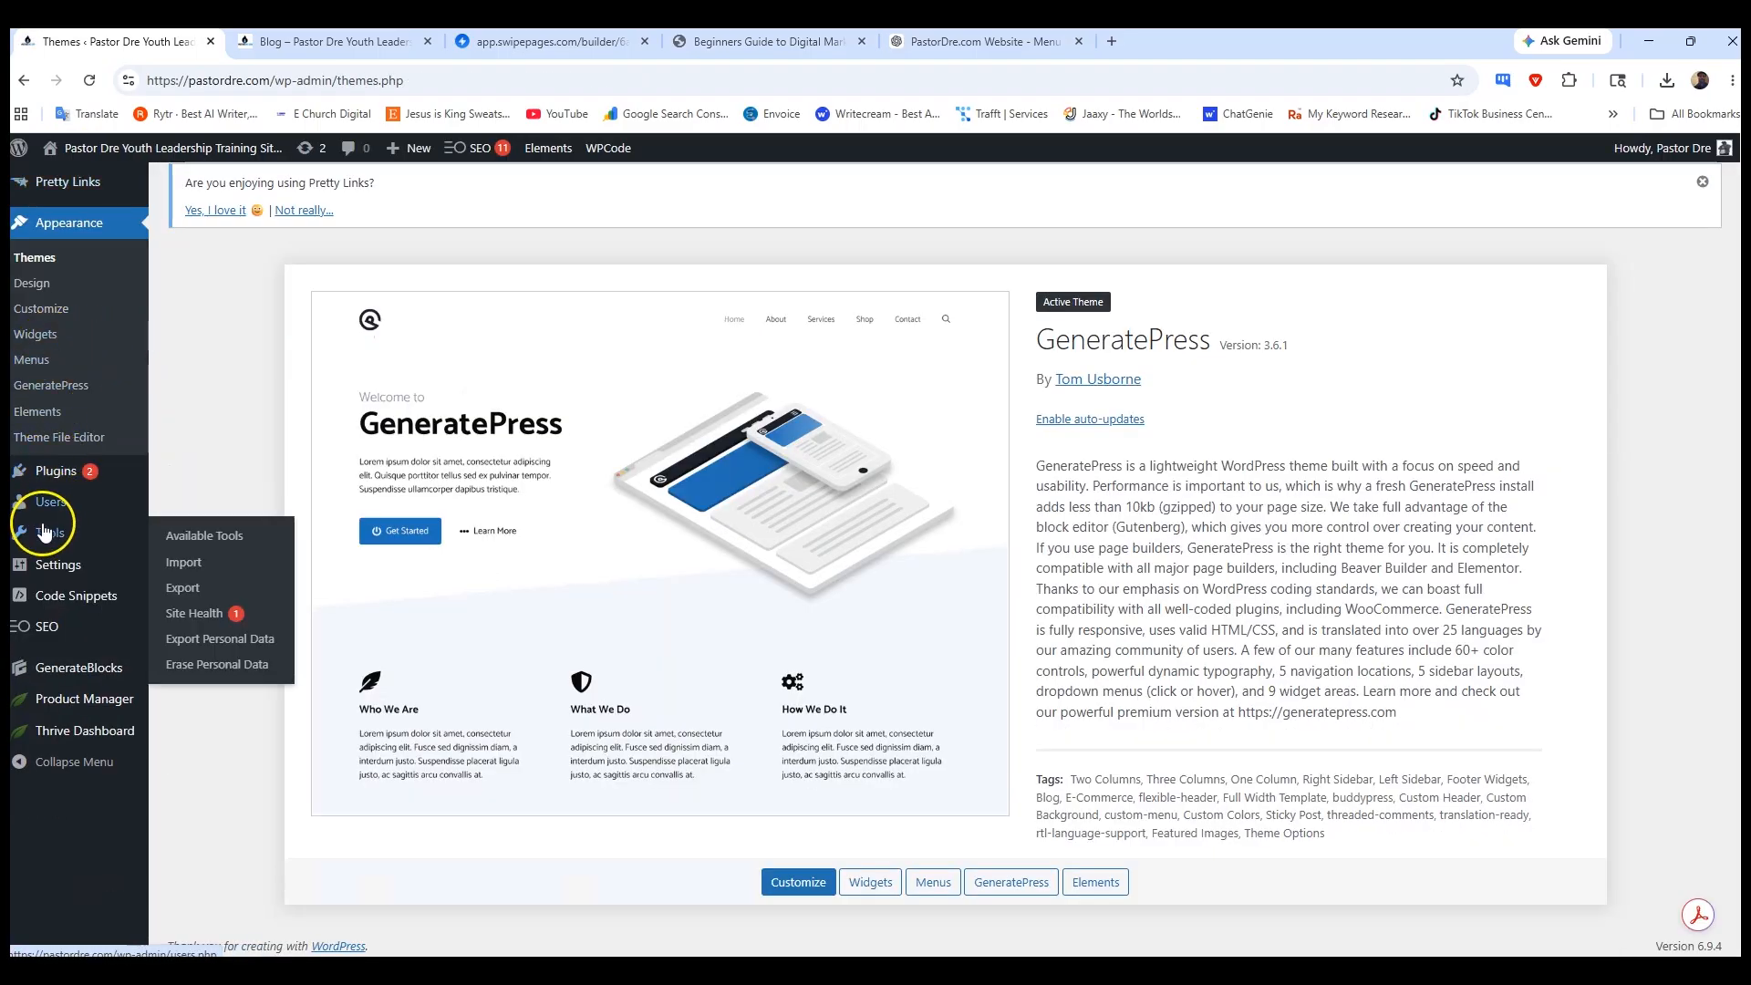
pyautogui.scroll(3, 55, 206)
pyautogui.moveTo(72, 286)
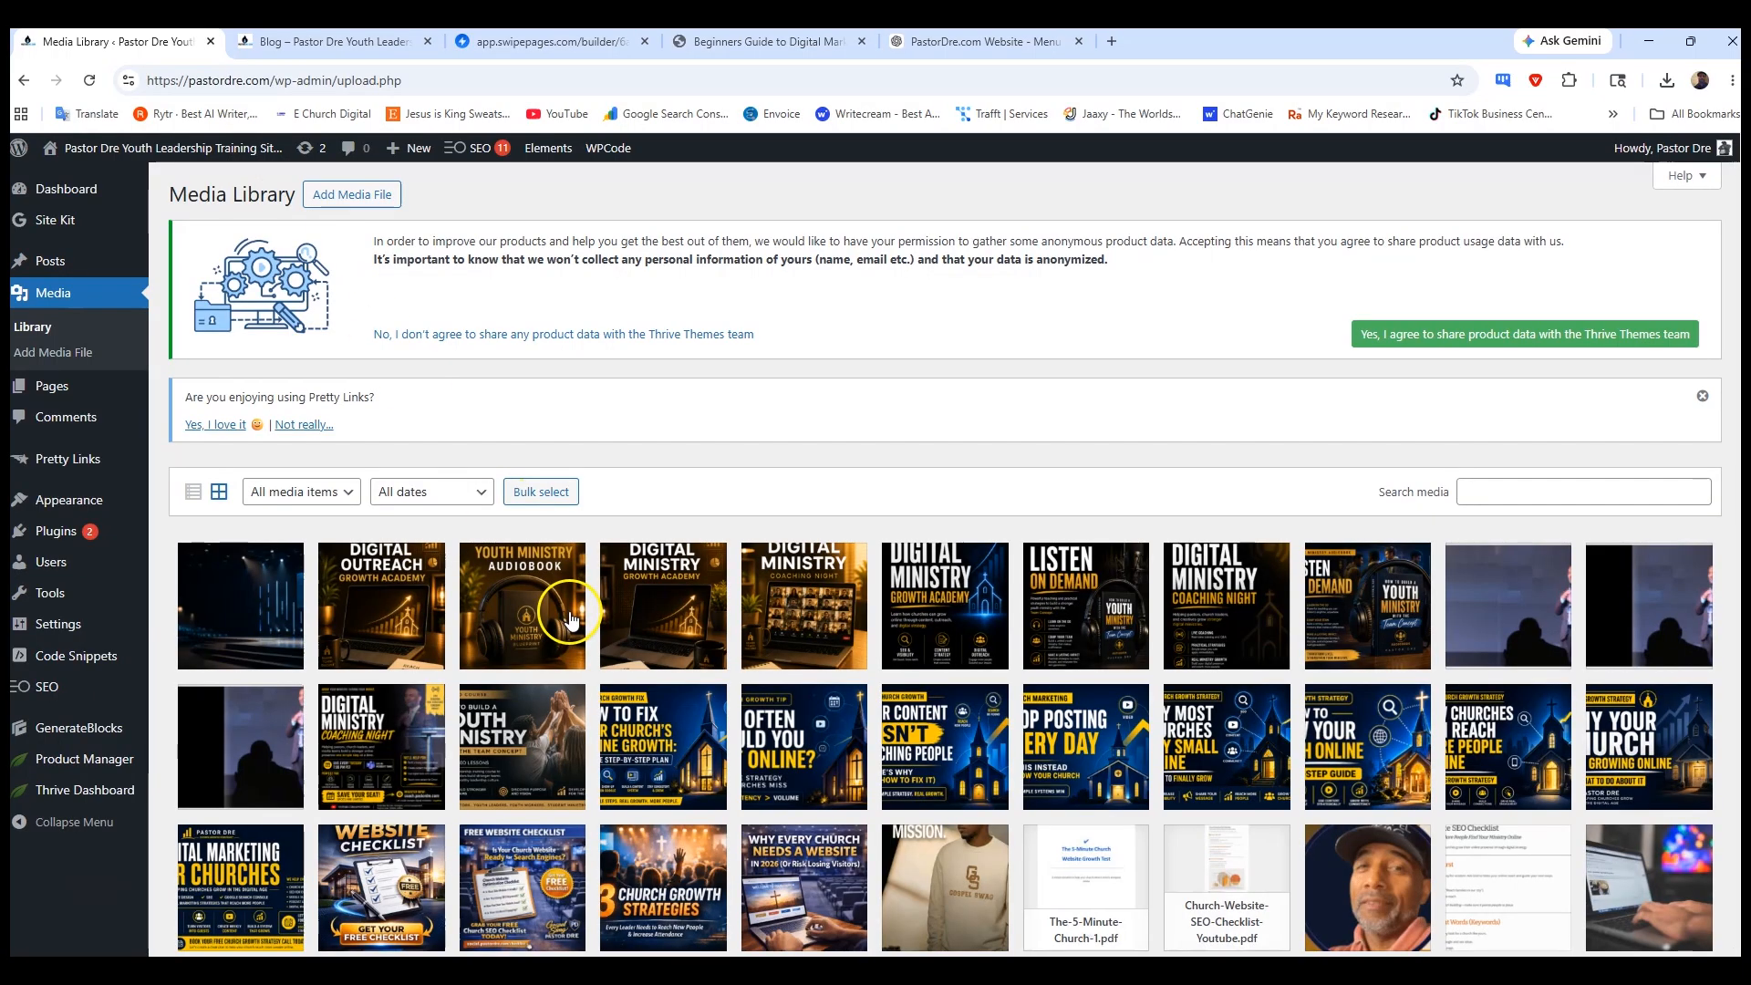
pyautogui.click(1540, 612)
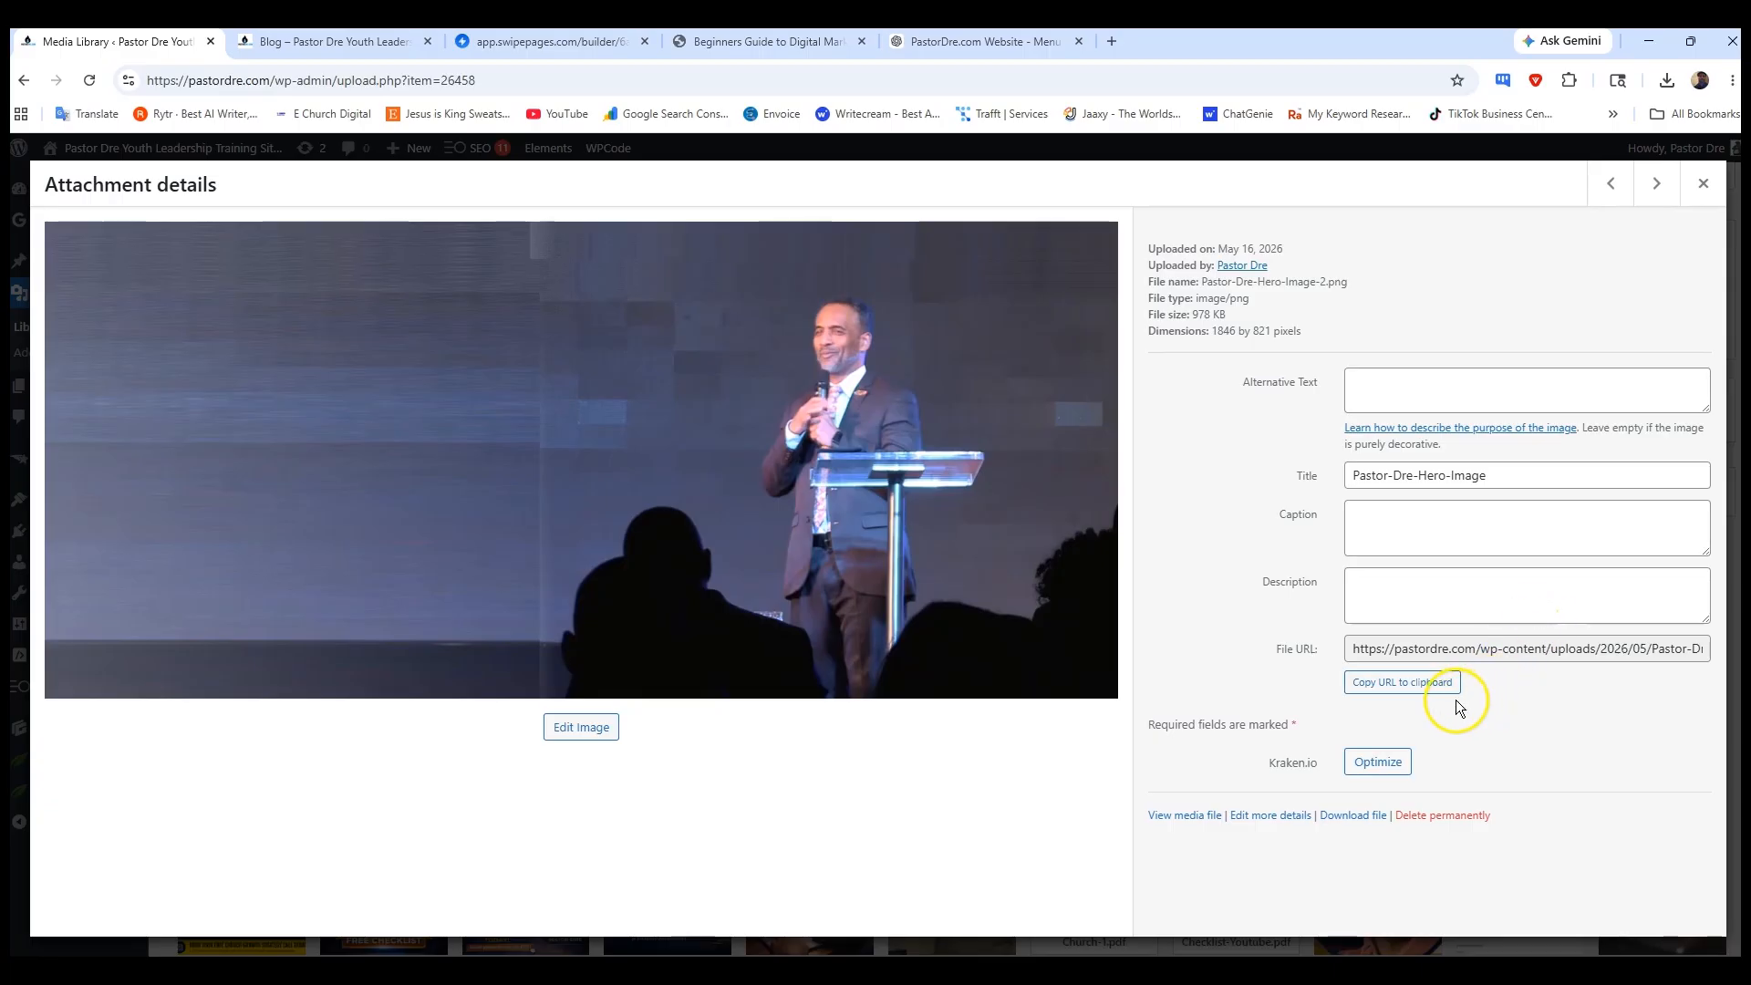
pyautogui.click(1427, 690)
# - Send ChatGPT the dictated message "Okay Chat, here is the link to the image for Section 5." followed by the copied image URL
pyautogui.click(921, 41)
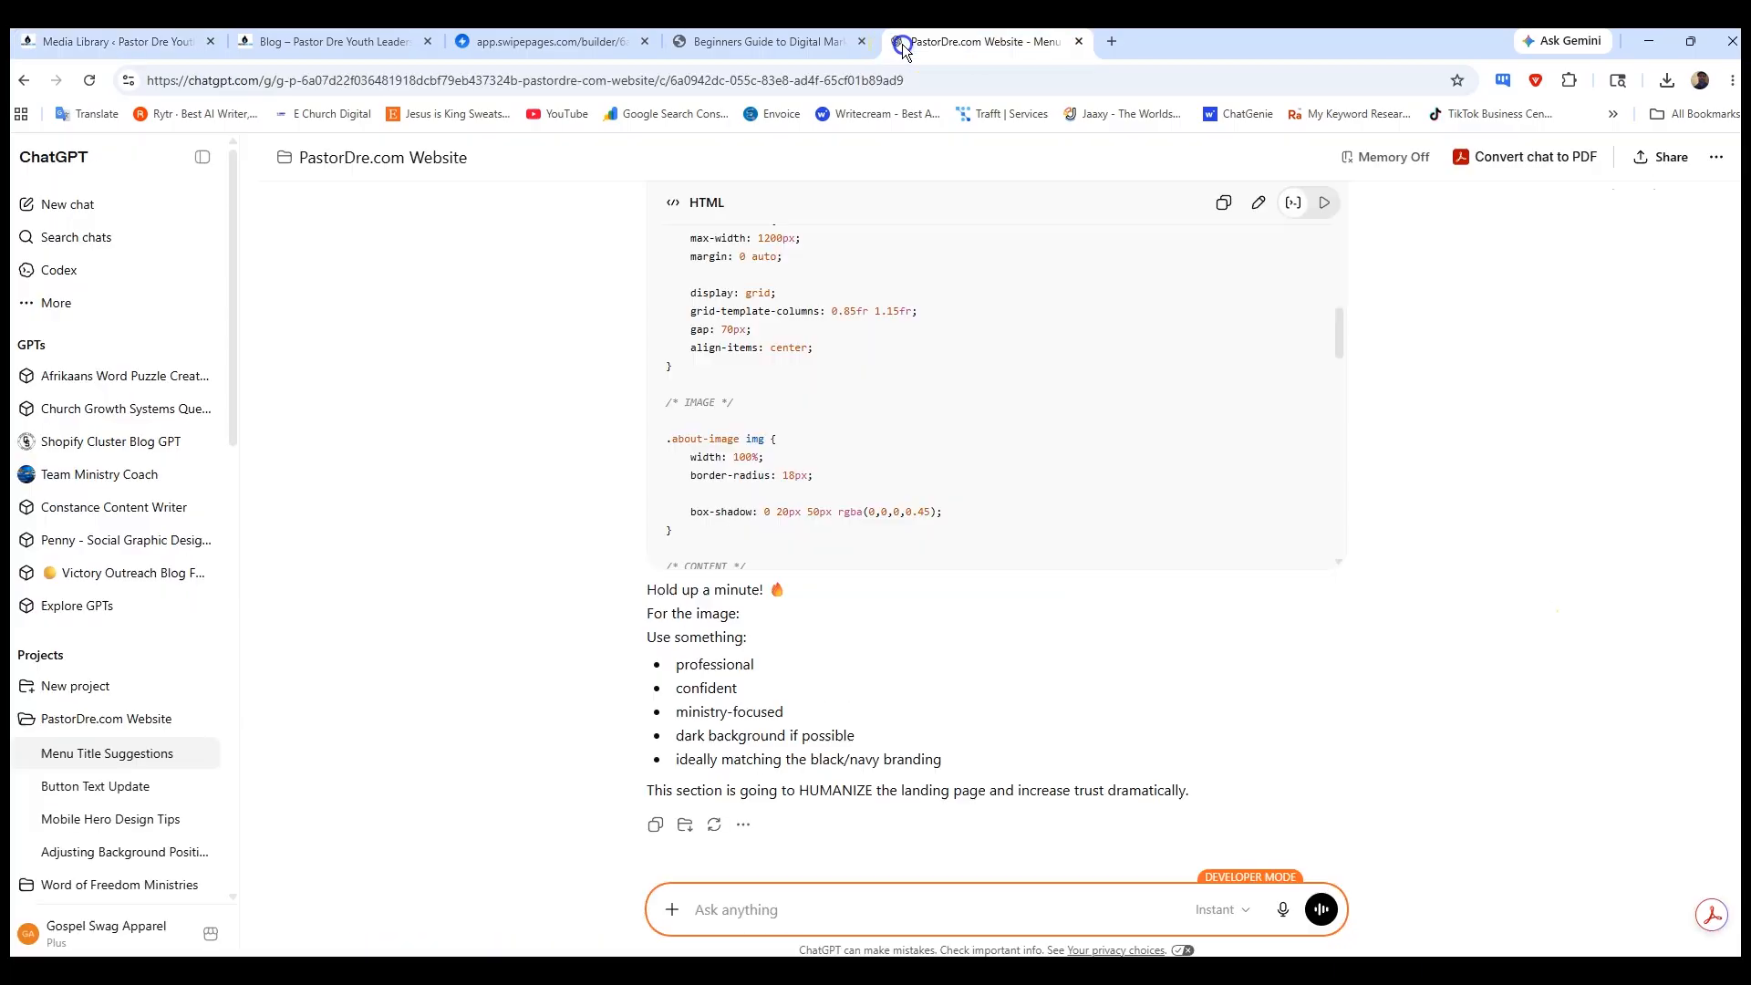
pyautogui.click(1282, 910)
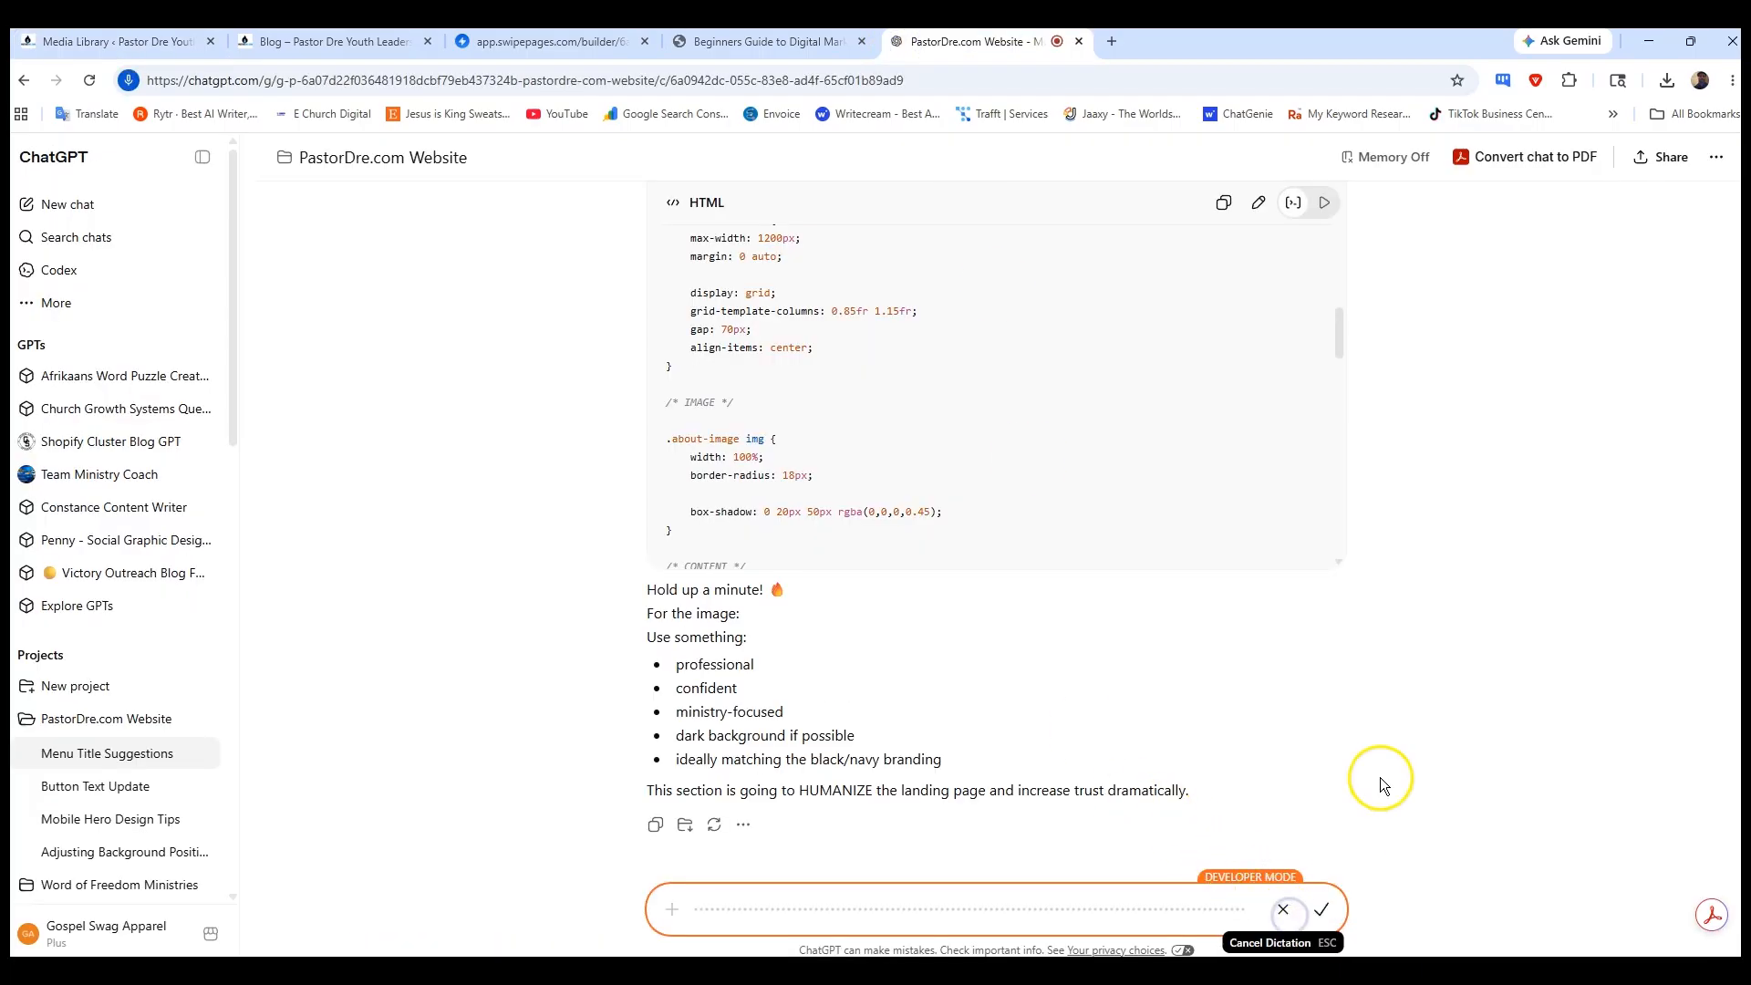
pyautogui.scroll(3, 1290, 750)
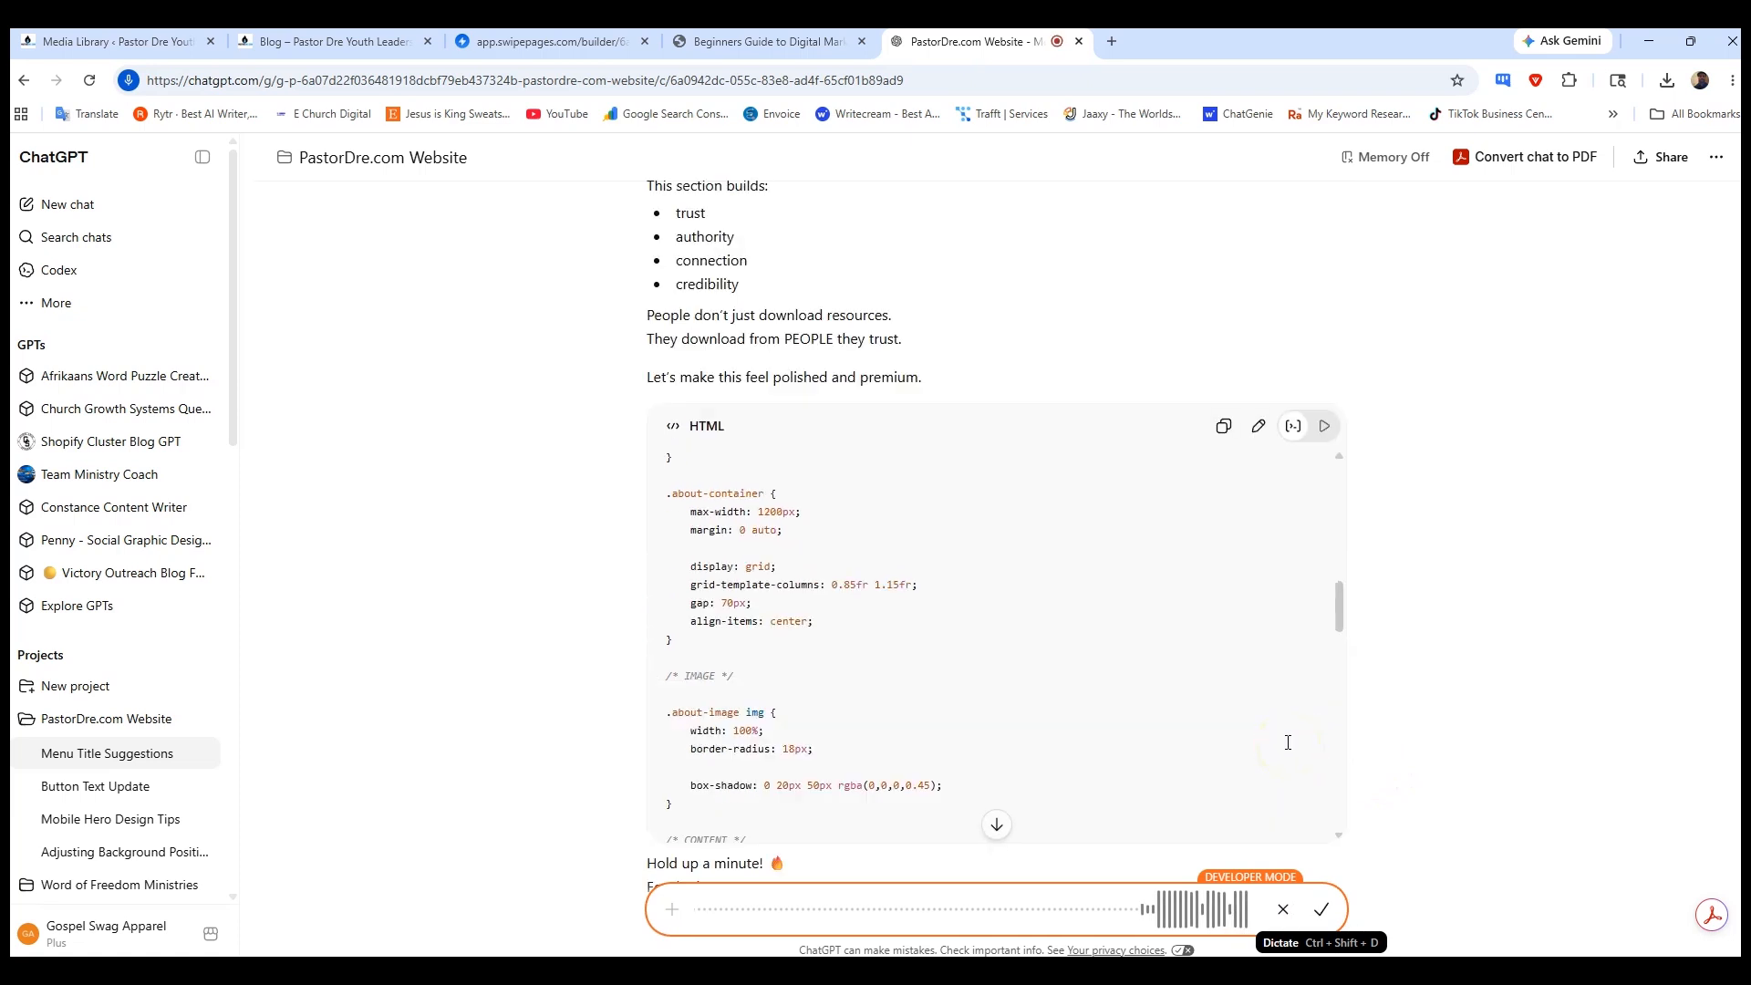
pyautogui.click(1322, 910)
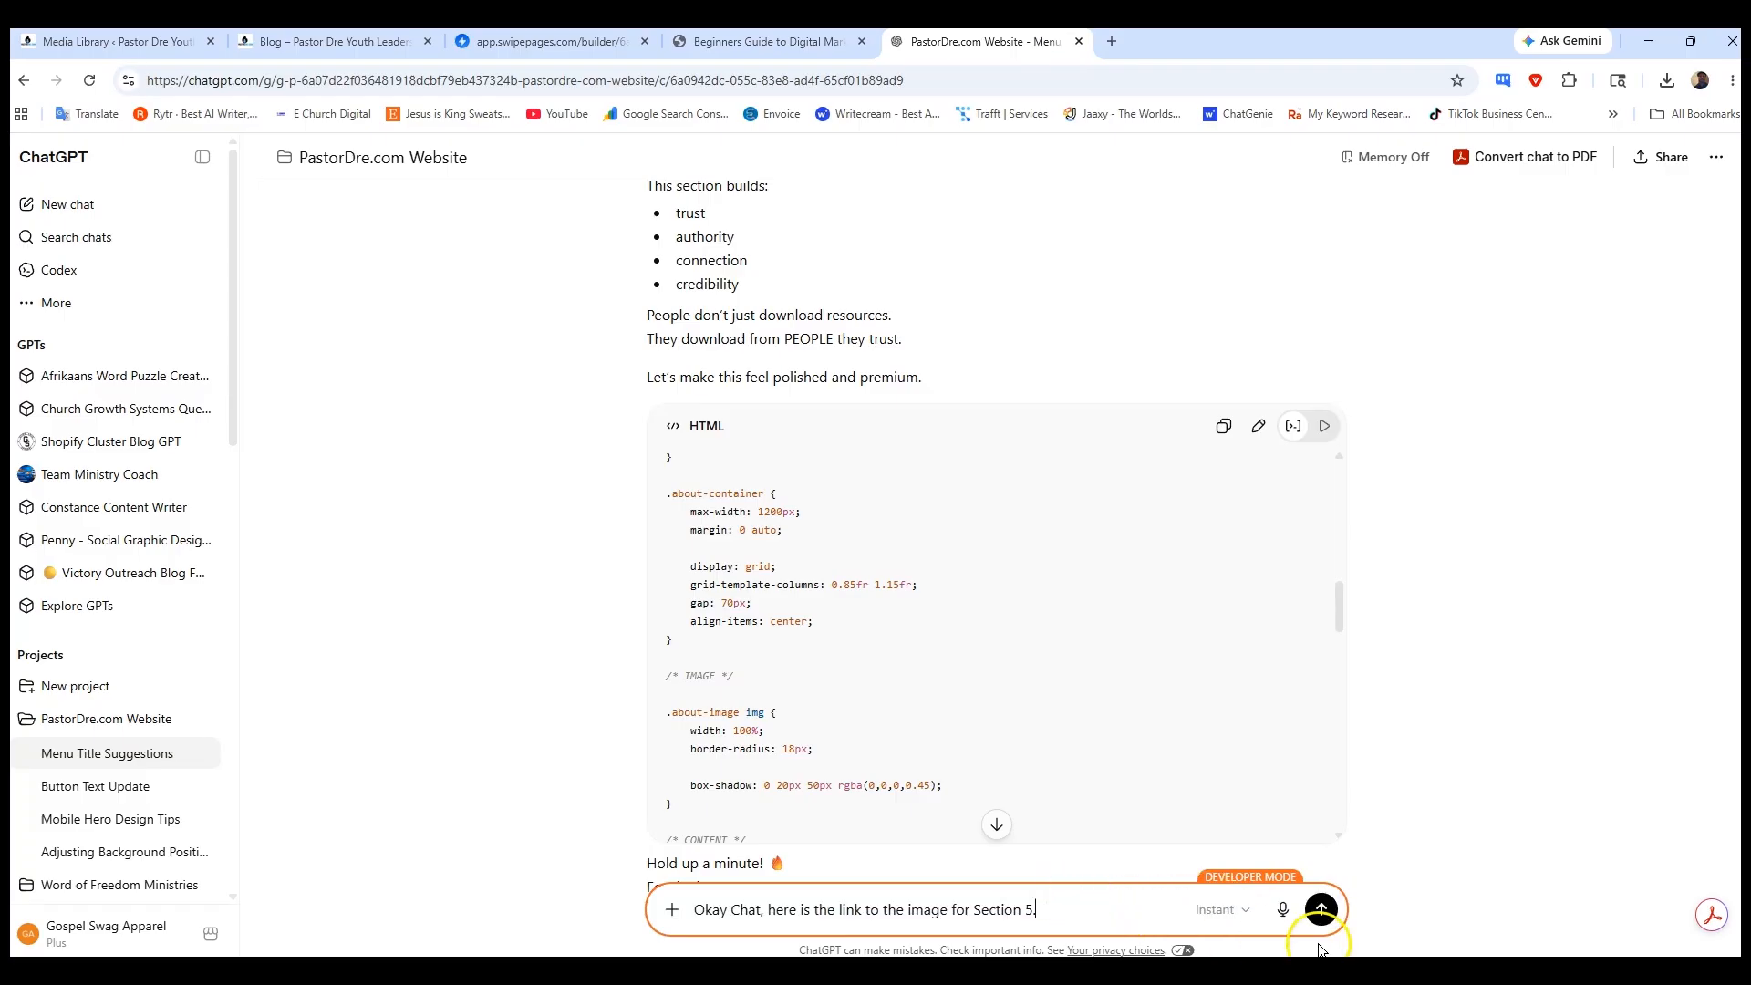
pyautogui.click(1223, 911)
pyautogui.click(1103, 908)
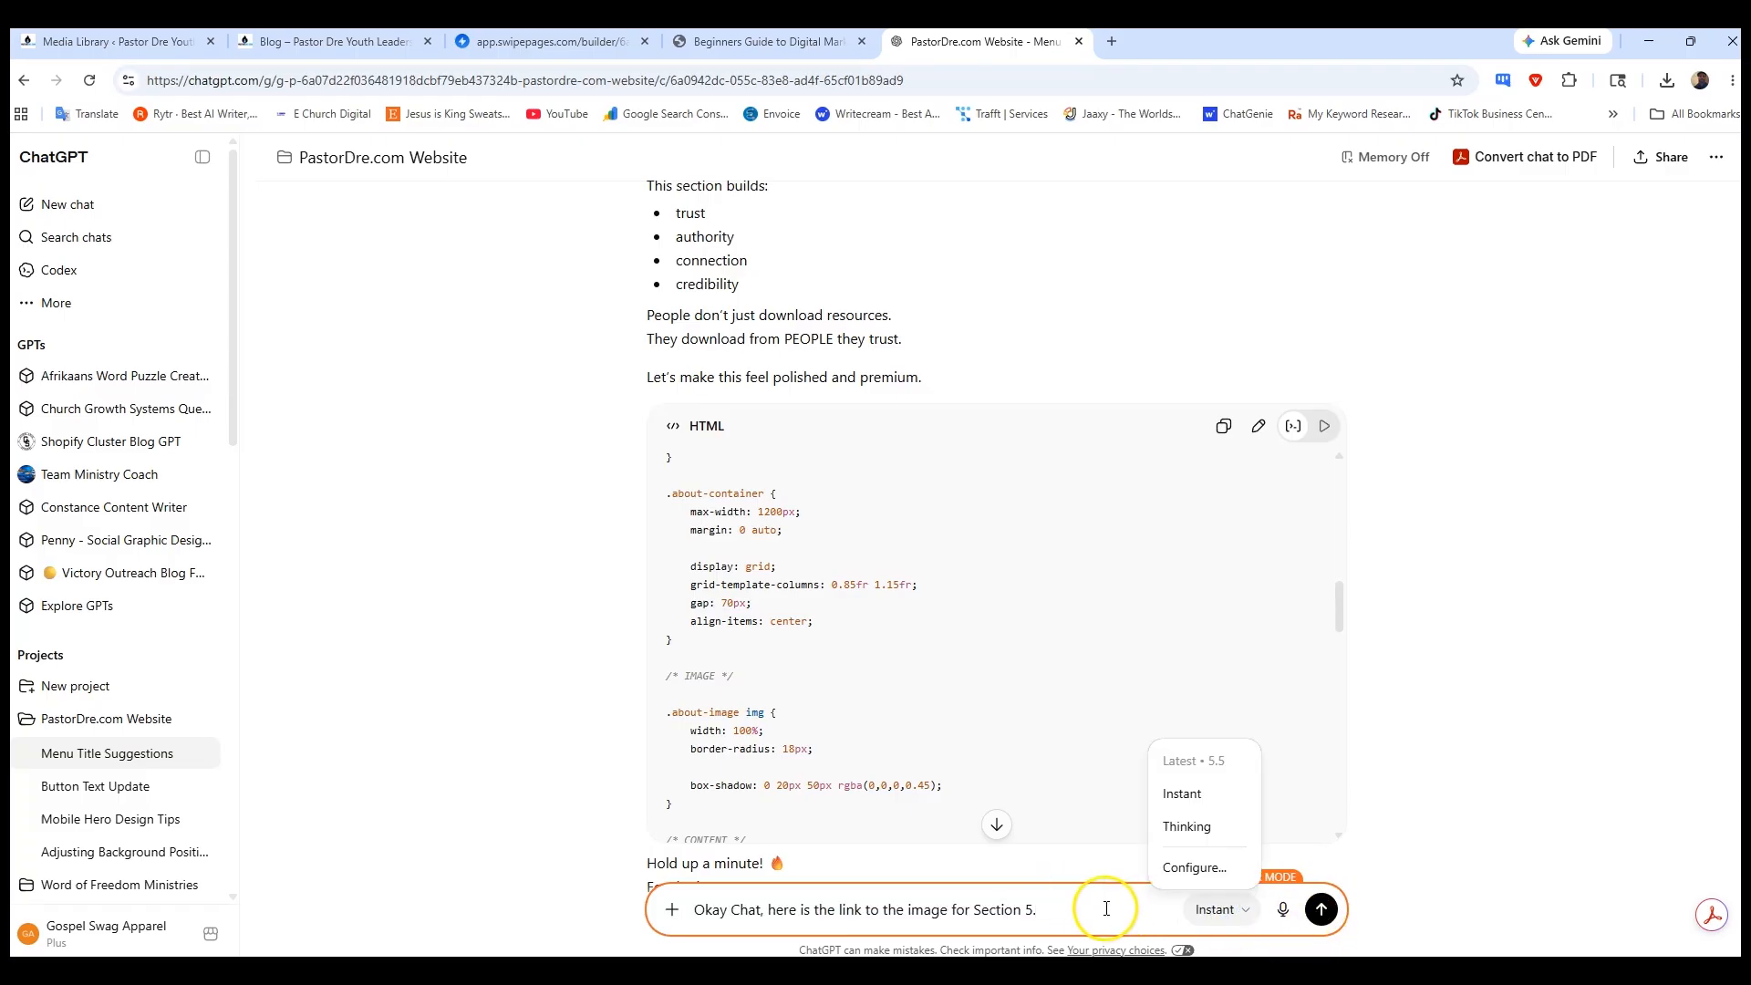
pyautogui.hotkey('ctrl', 'v')
pyautogui.click(1183, 907)
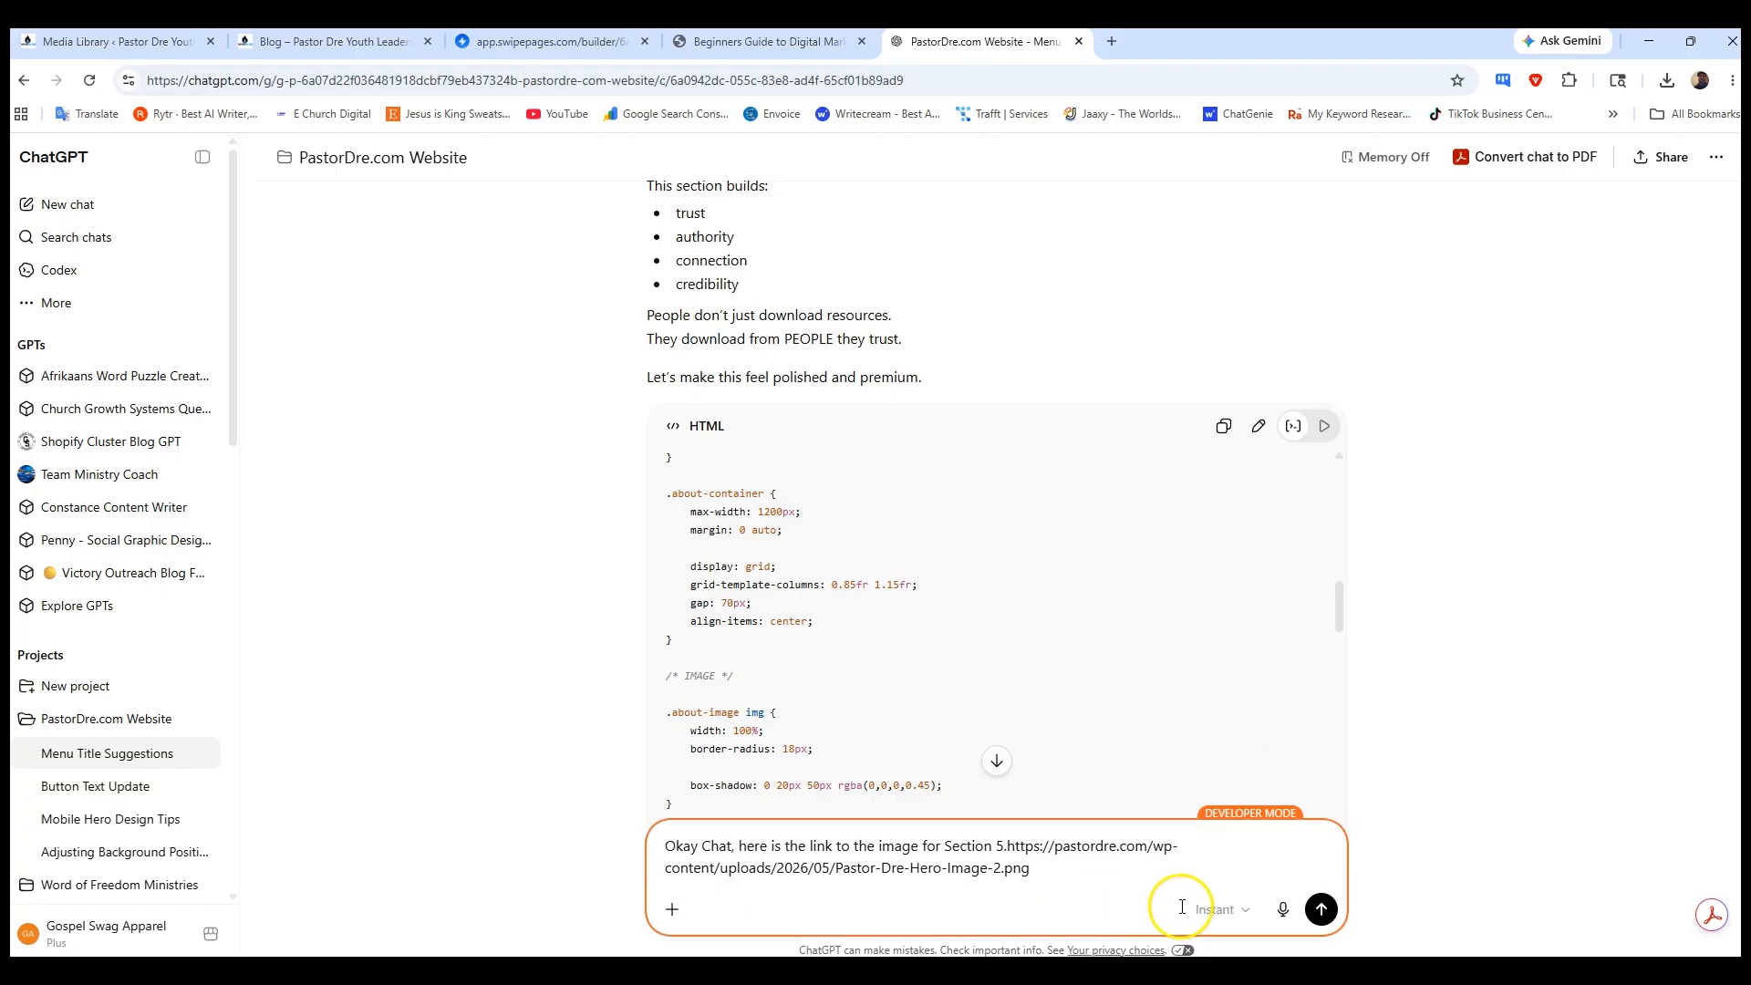
pyautogui.click(1314, 910)
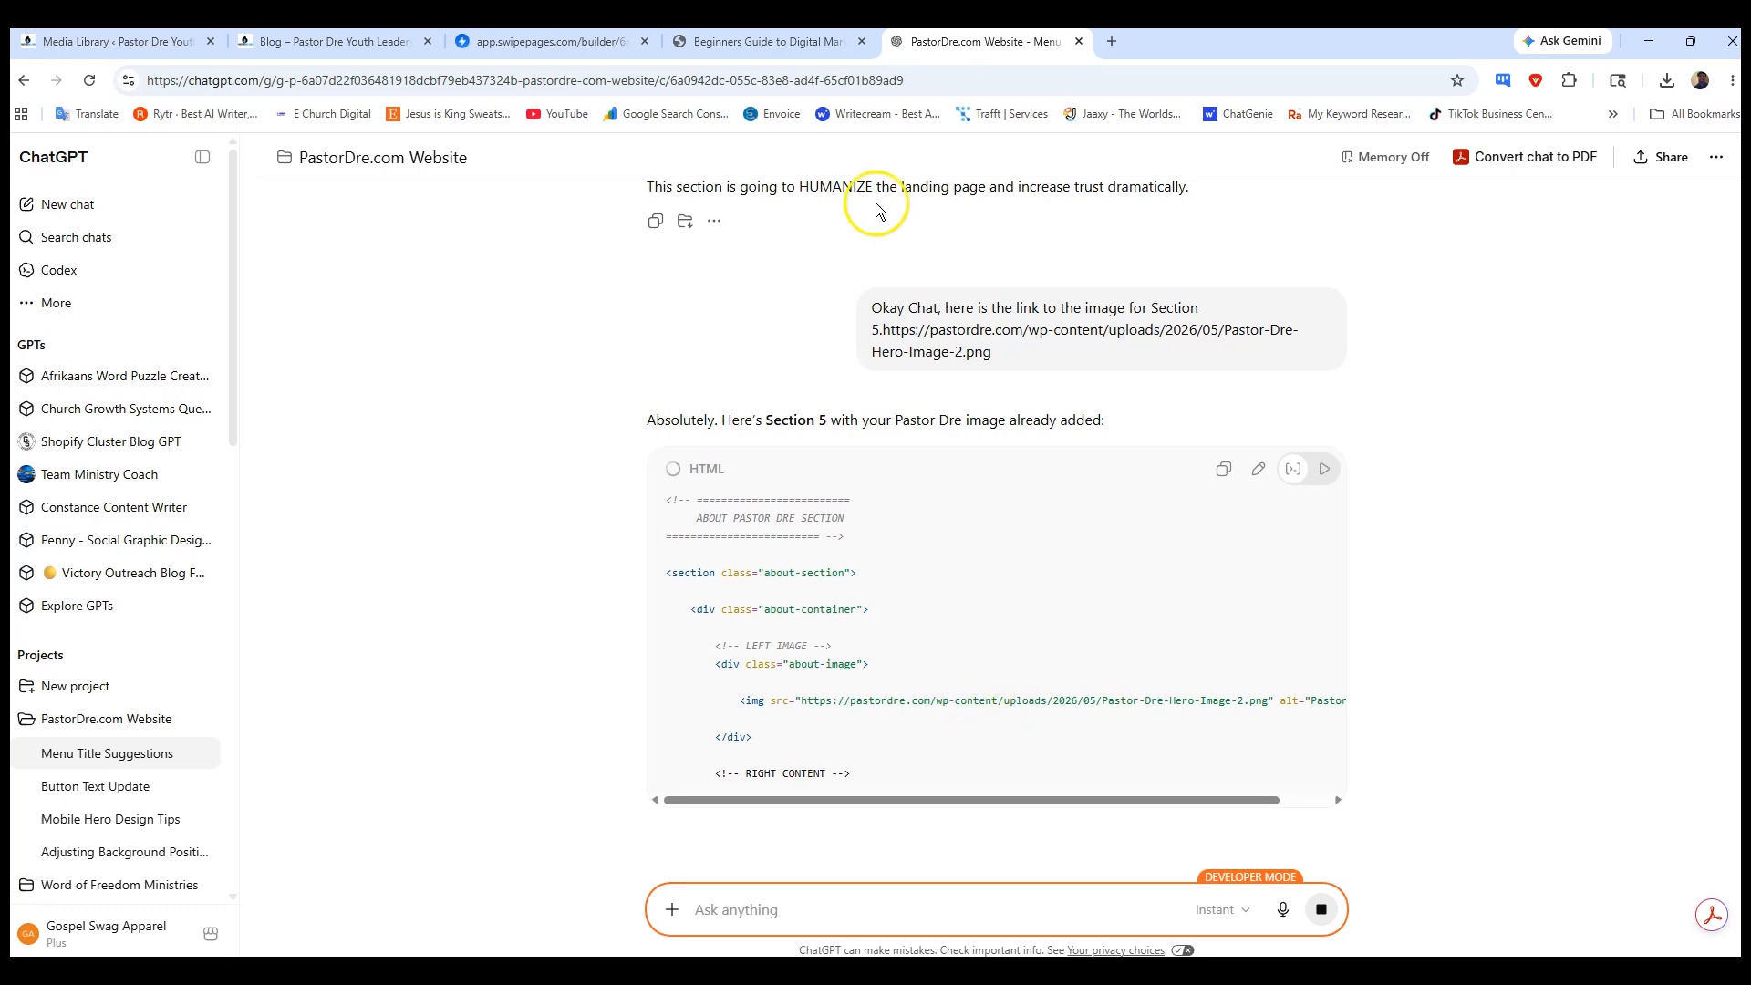
# - On the live page, test the about section's "Download the Free Guide" button, and return to ChatGPT's revised section 5 code
pyautogui.click(772, 40)
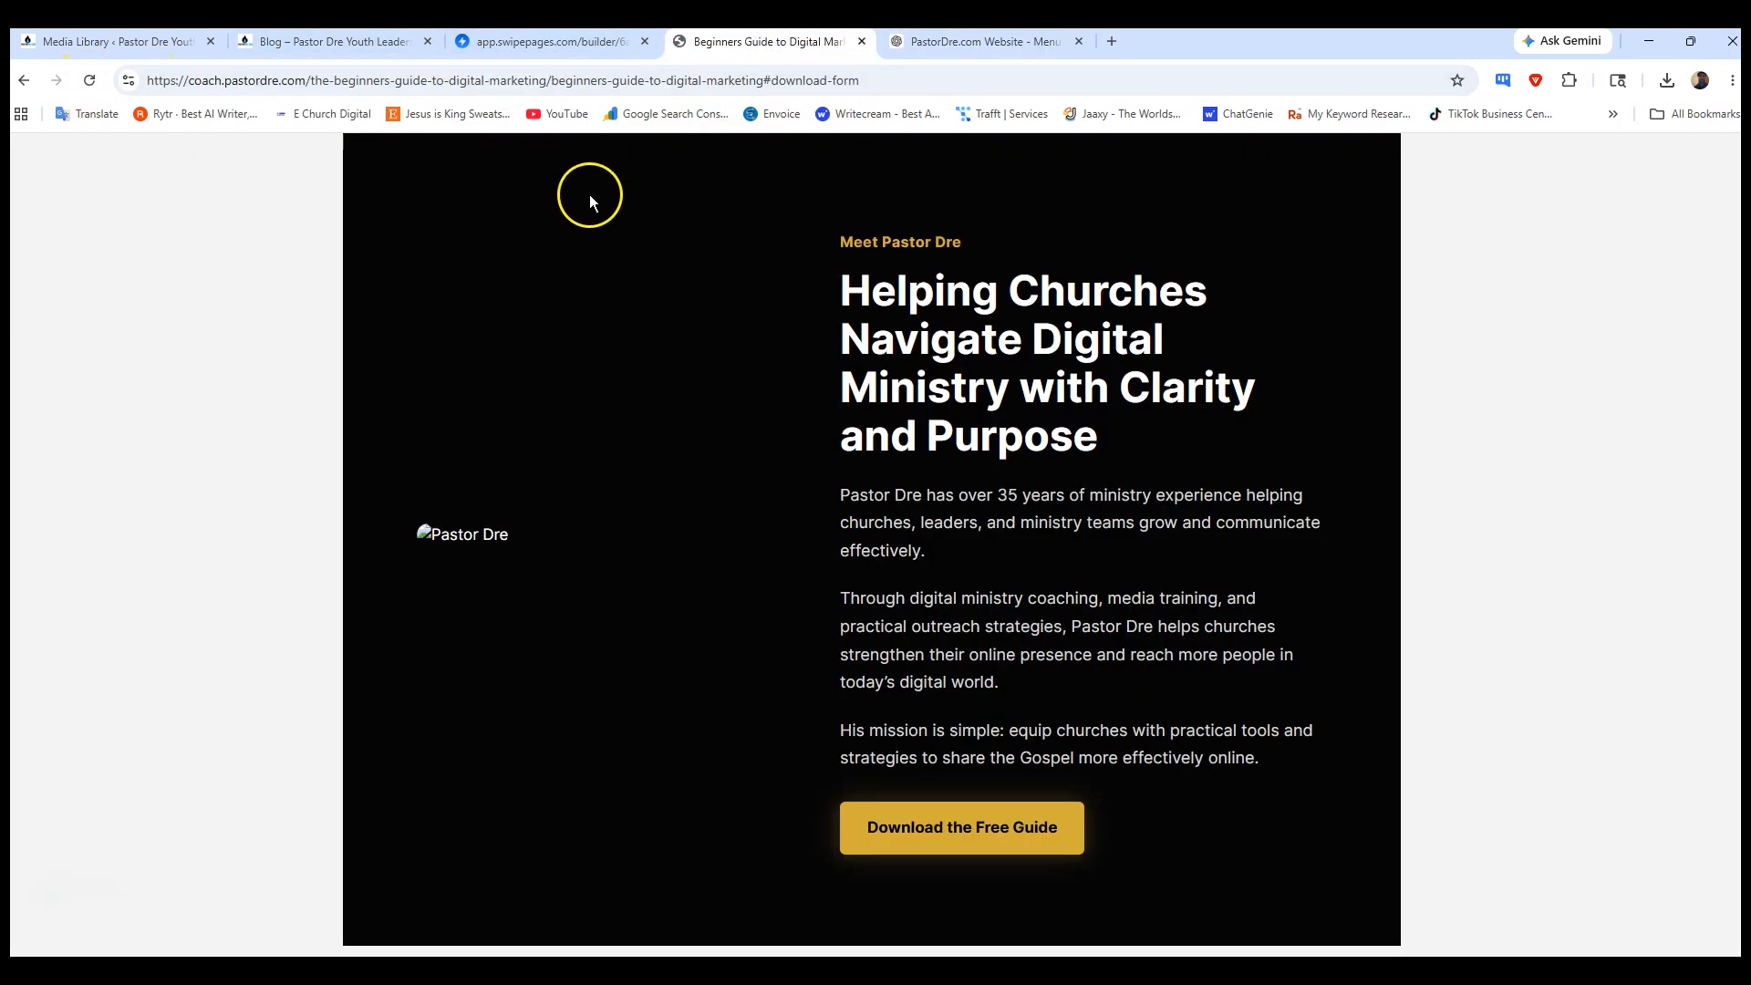
pyautogui.scroll(3, 786, 520)
pyautogui.scroll(-3, 794, 524)
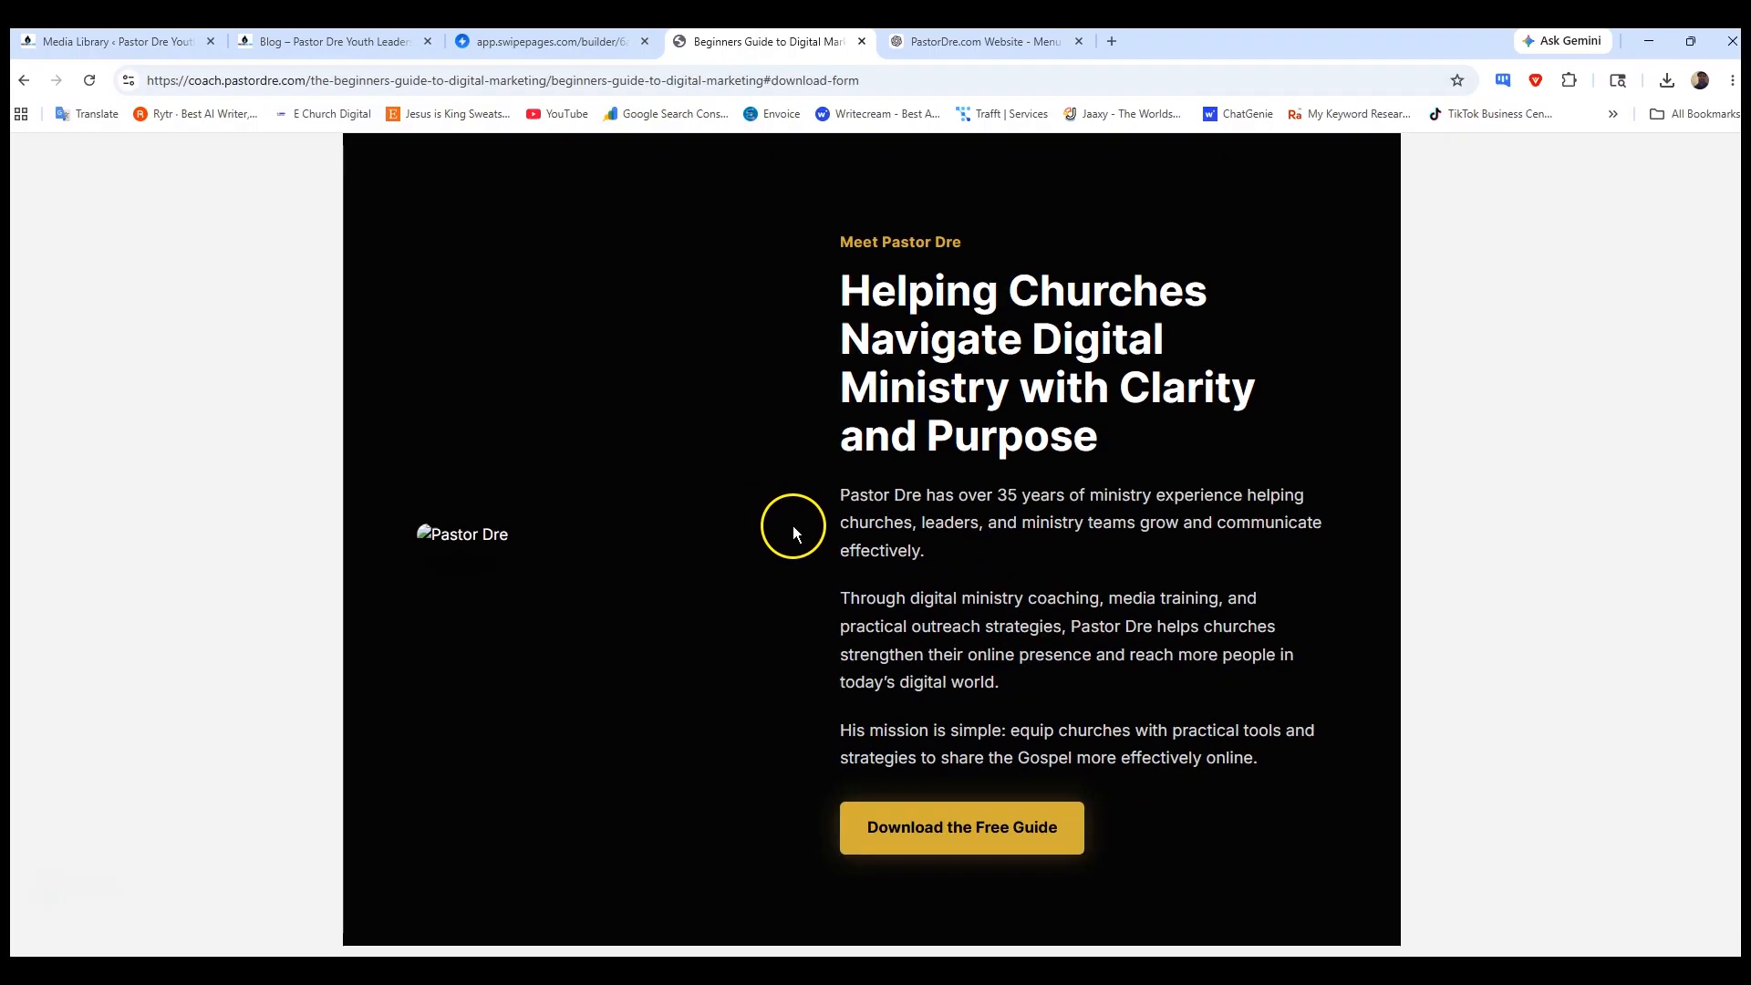
pyautogui.click(927, 826)
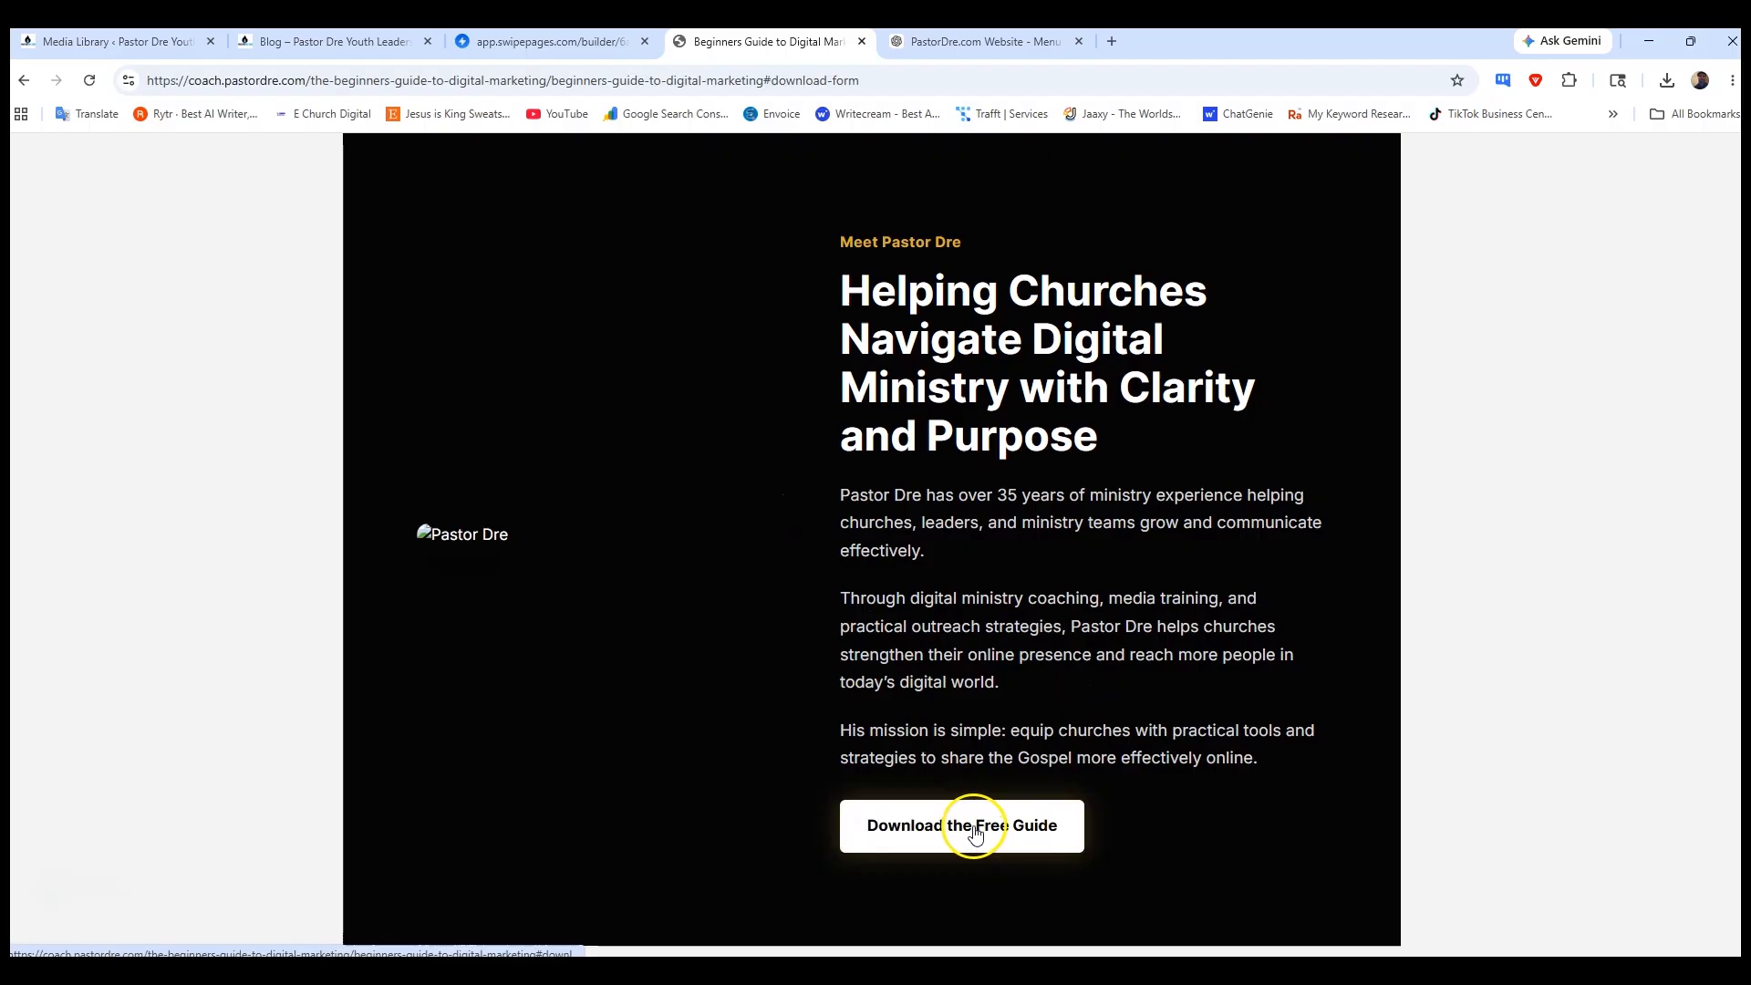
pyautogui.scroll(5, 967, 821)
pyautogui.click(1000, 43)
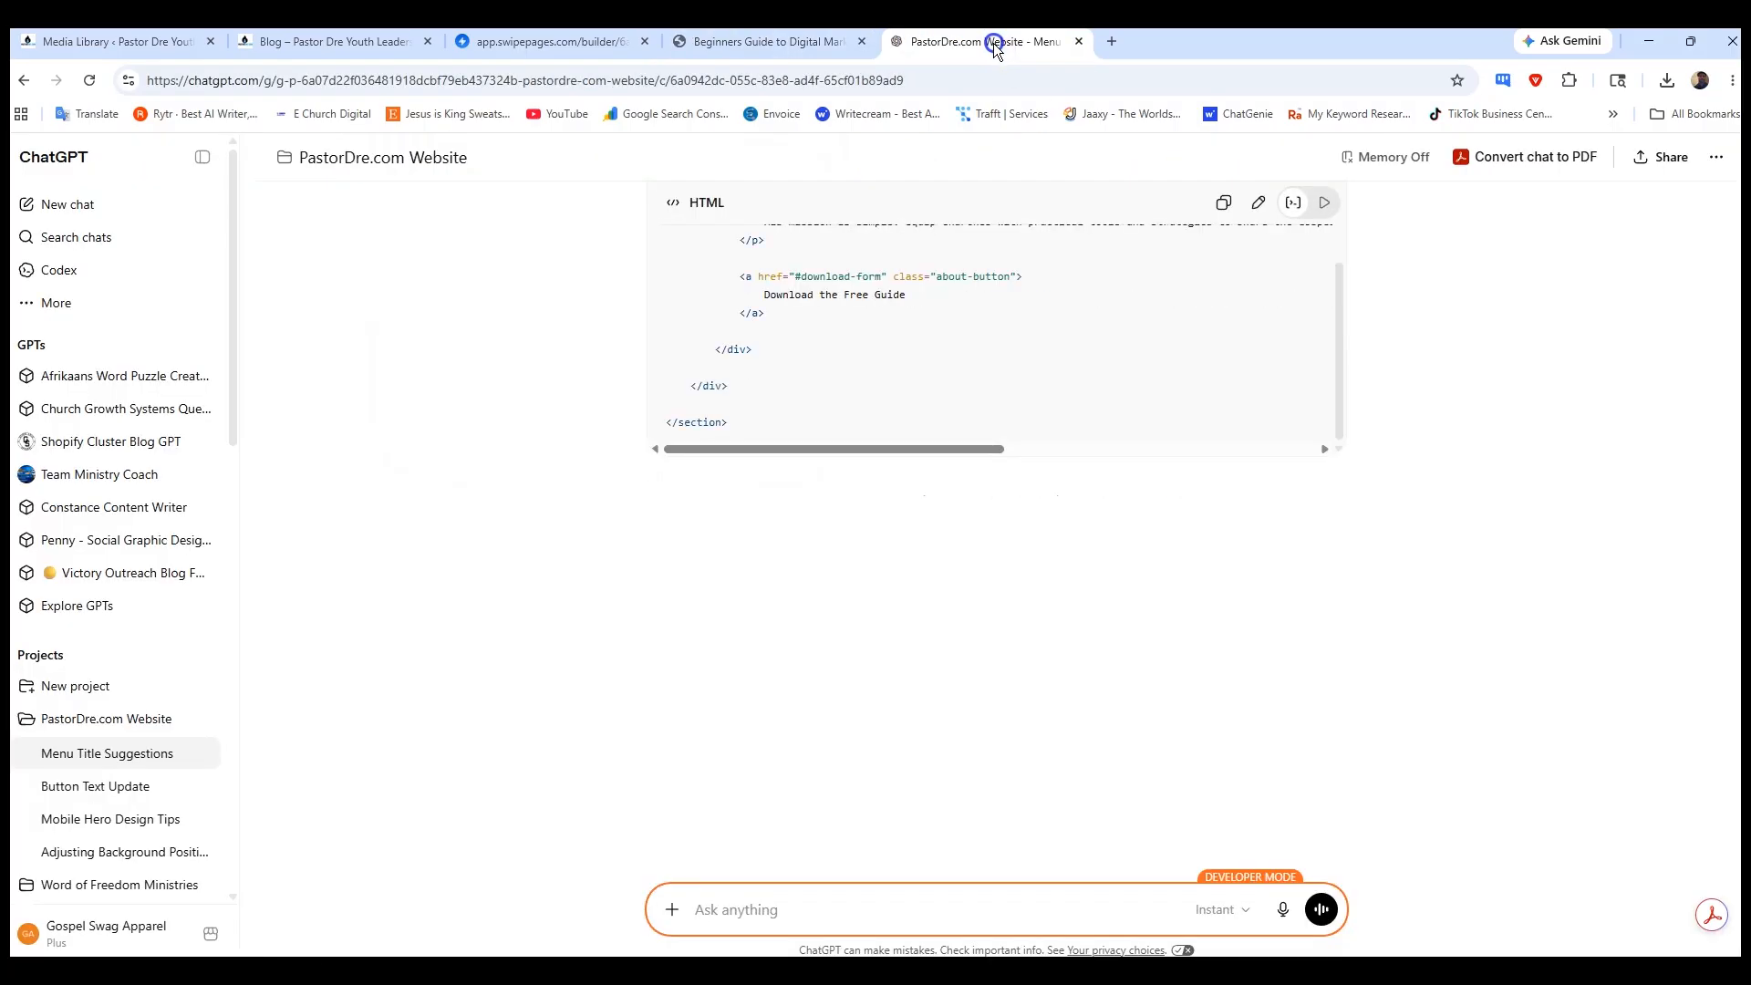
# - Copy ChatGPT's section 5 code with the hero image and replace the fifth HTML Code element's content in Swipe Pages with it
pyautogui.scroll(5, 1051, 414)
pyautogui.scroll(4, 1131, 417)
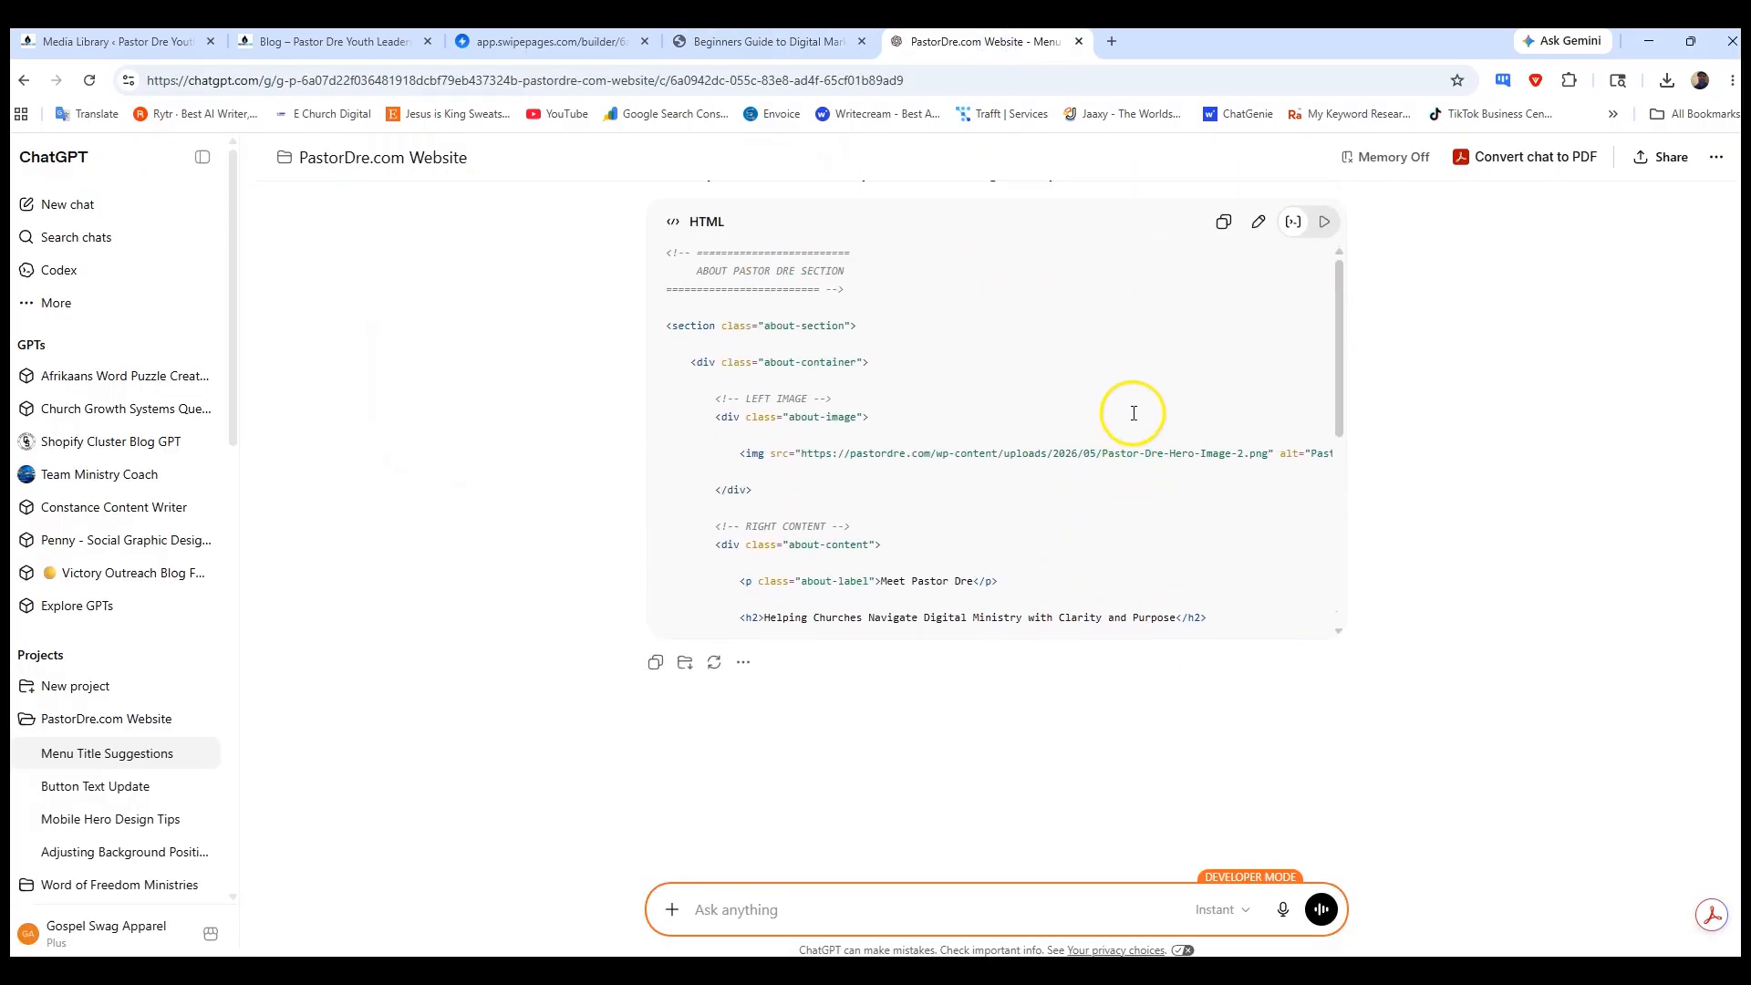
pyautogui.click(1222, 407)
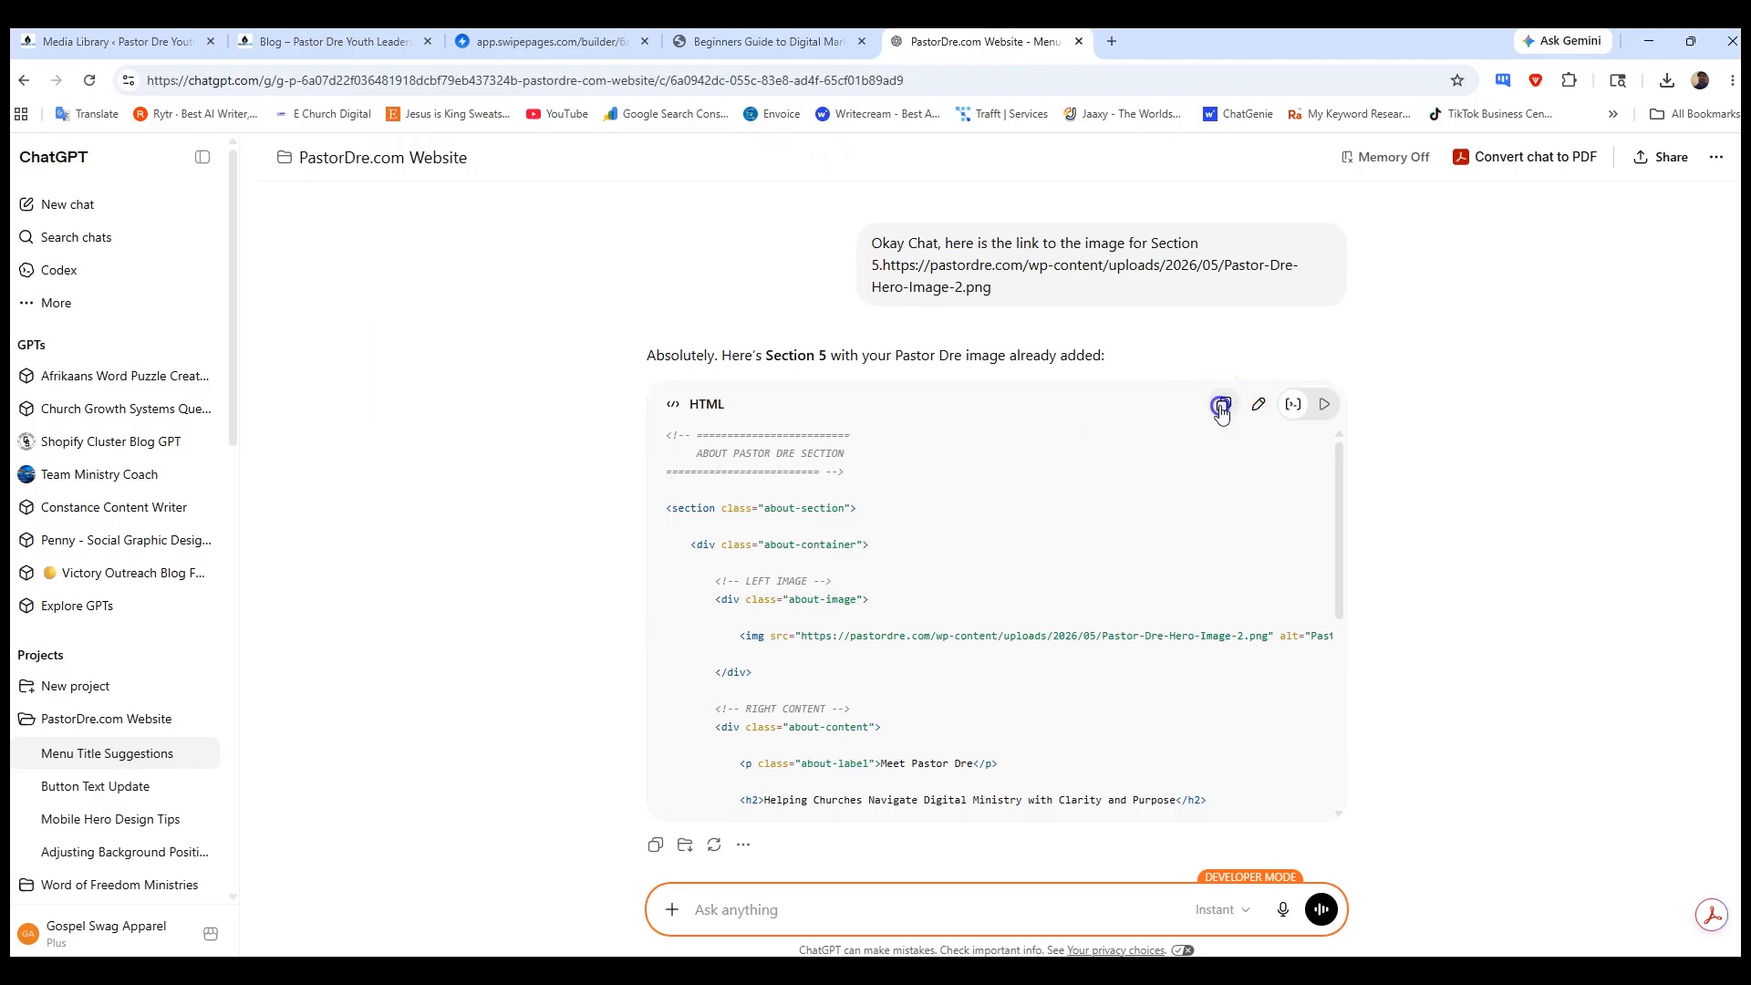
pyautogui.click(548, 42)
pyautogui.click(605, 511)
pyautogui.hotkey('ctrl', 'a')
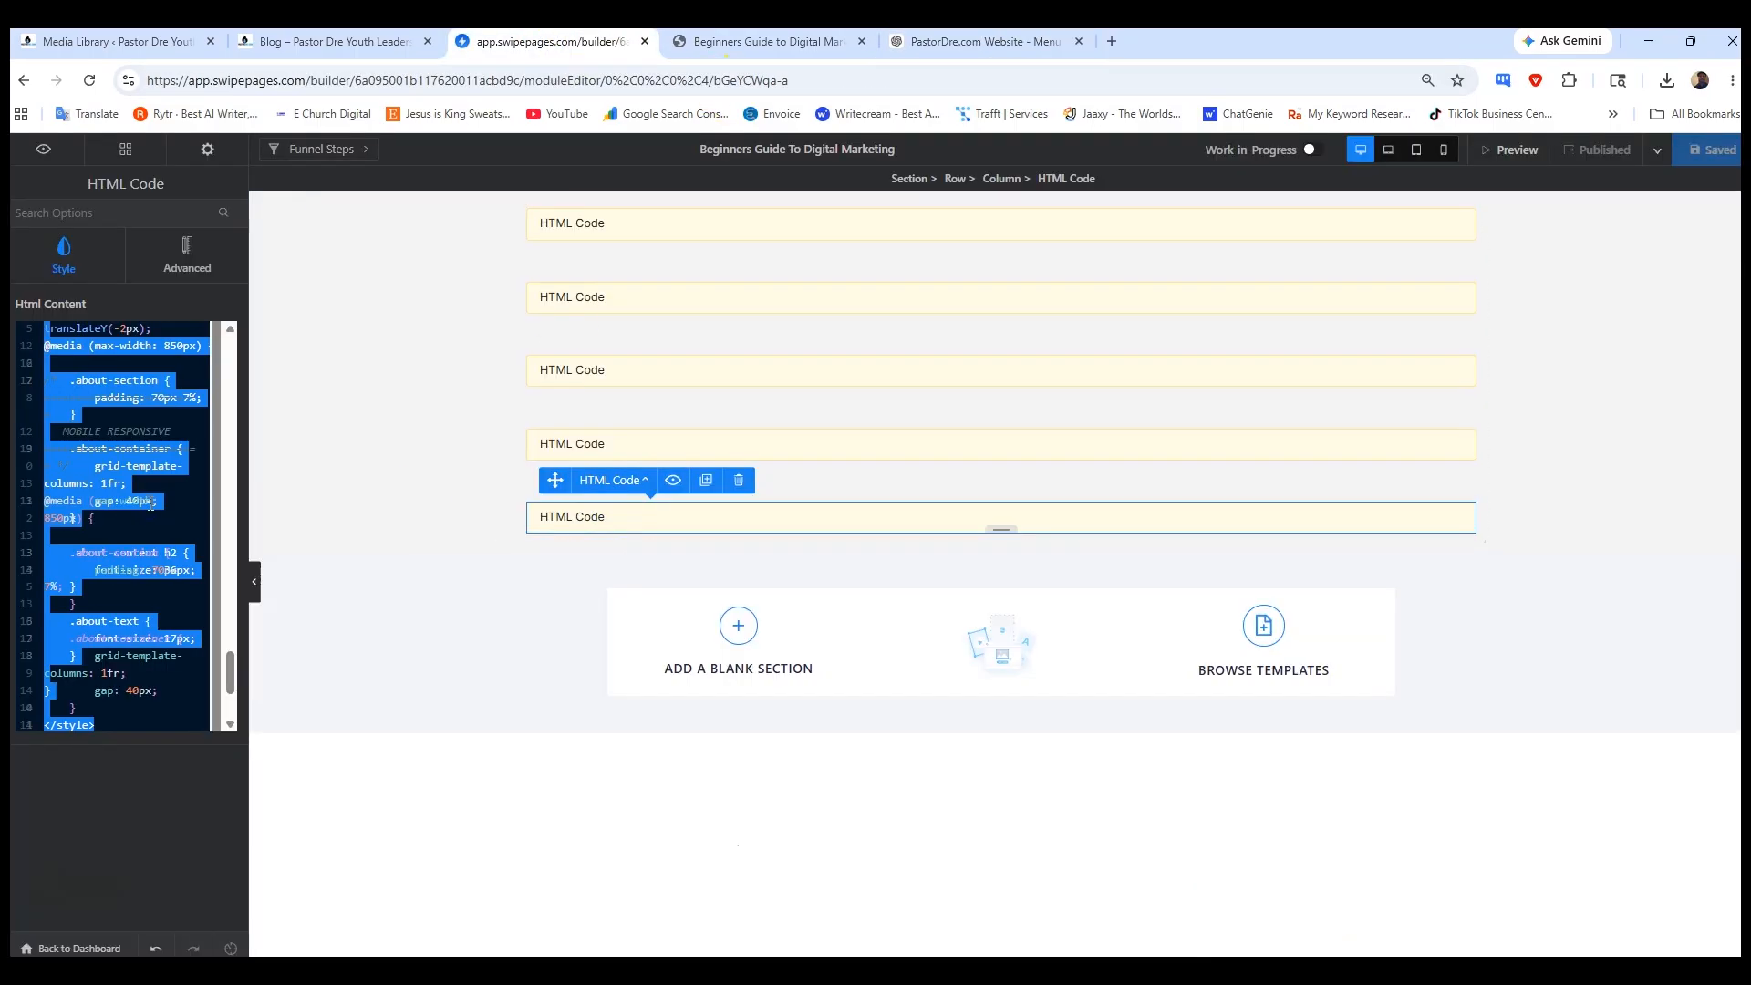
pyautogui.press('BackSpace')
pyautogui.hotkey('ctrl', 'v')
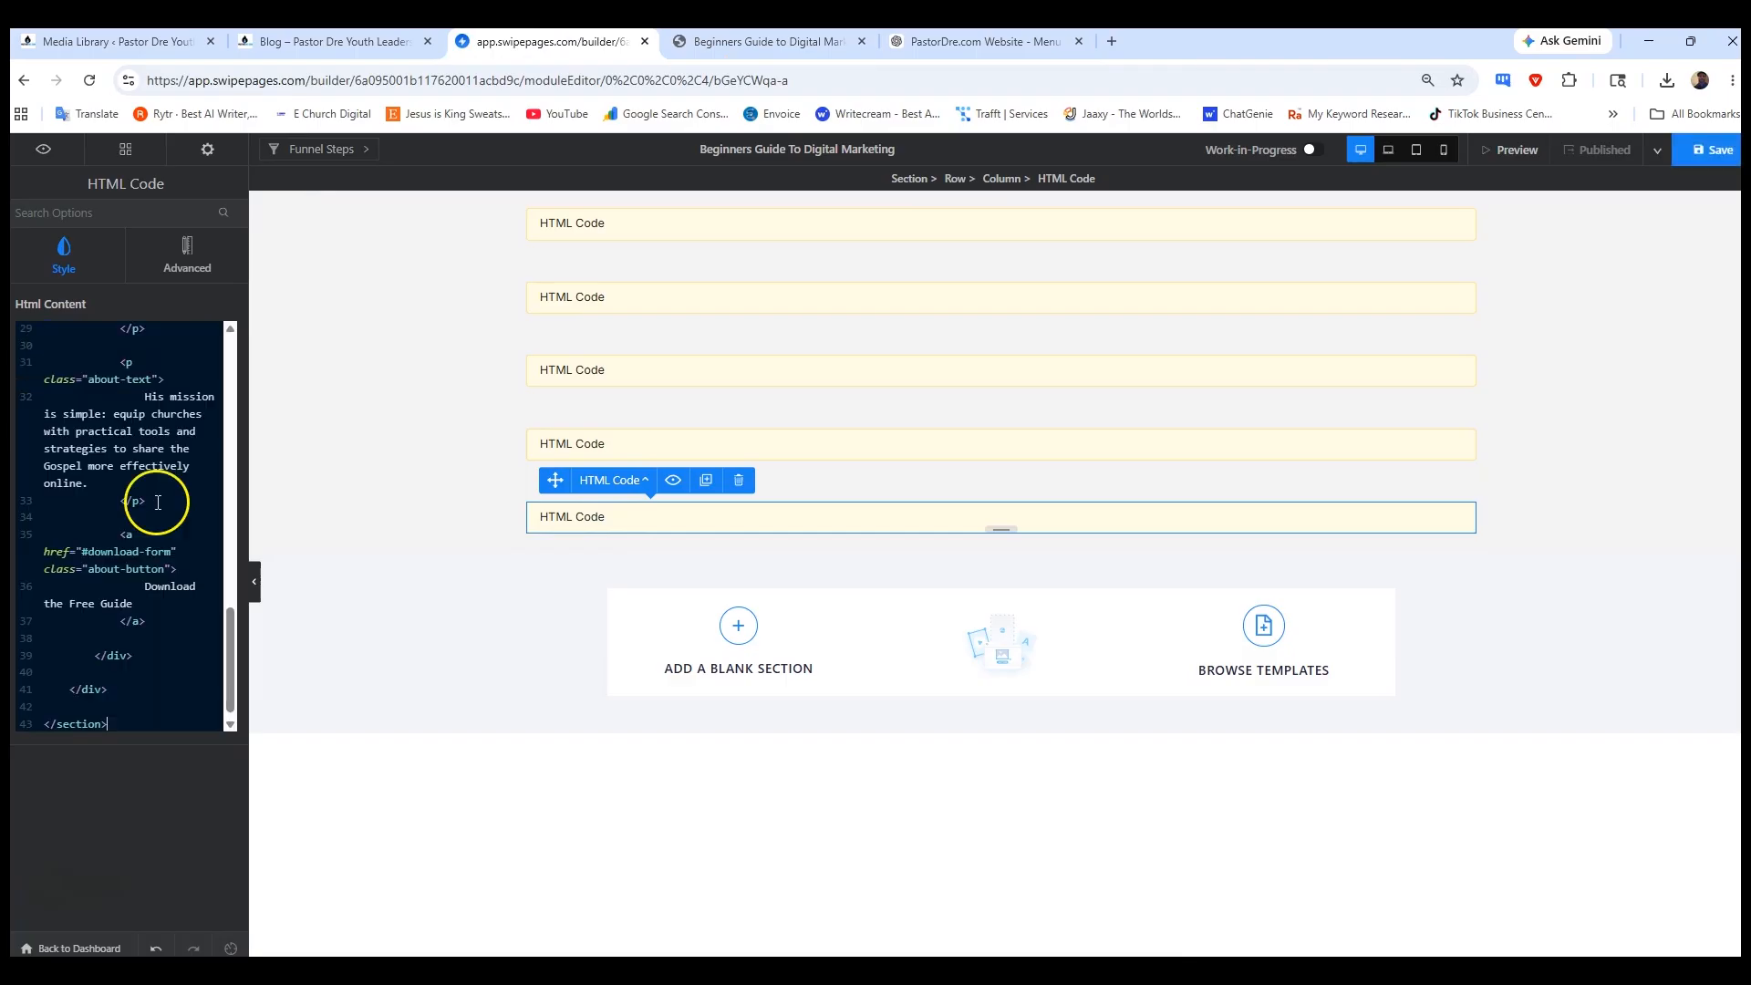
# - Save and publish the page with the hero image code, and check the about section on the reloaded live page
pyautogui.hotkey('ctrl', 's')
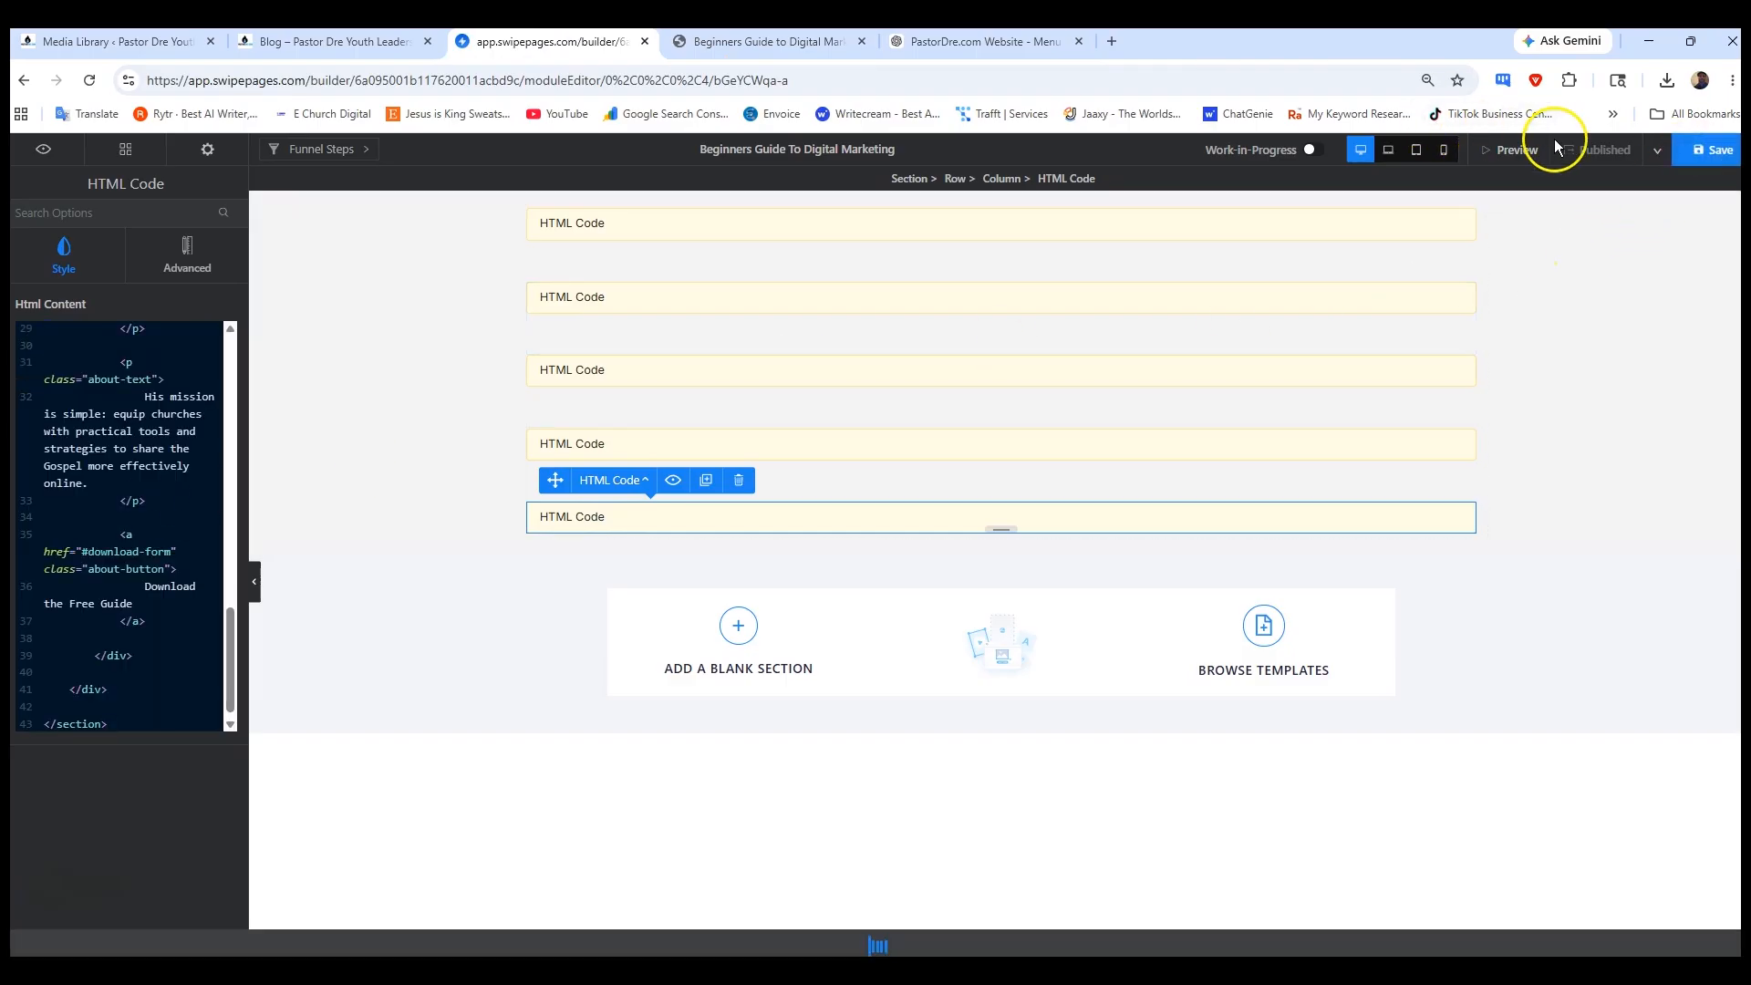
pyautogui.click(1604, 162)
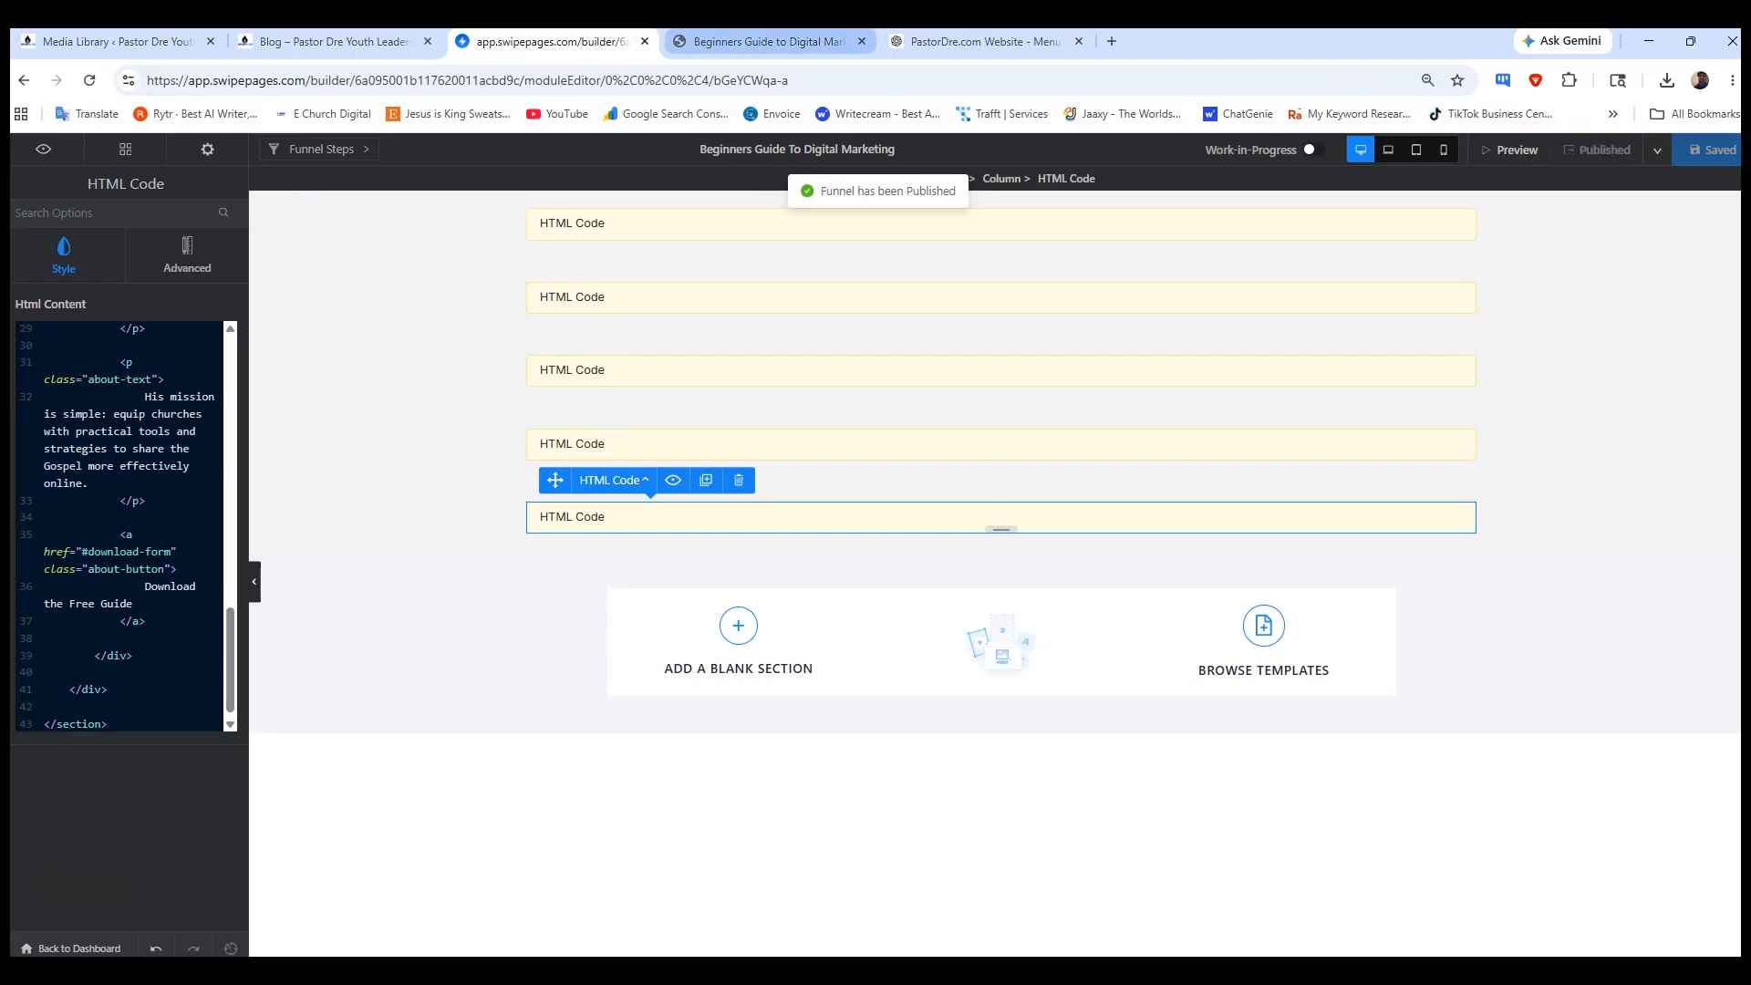
pyautogui.click(780, 44)
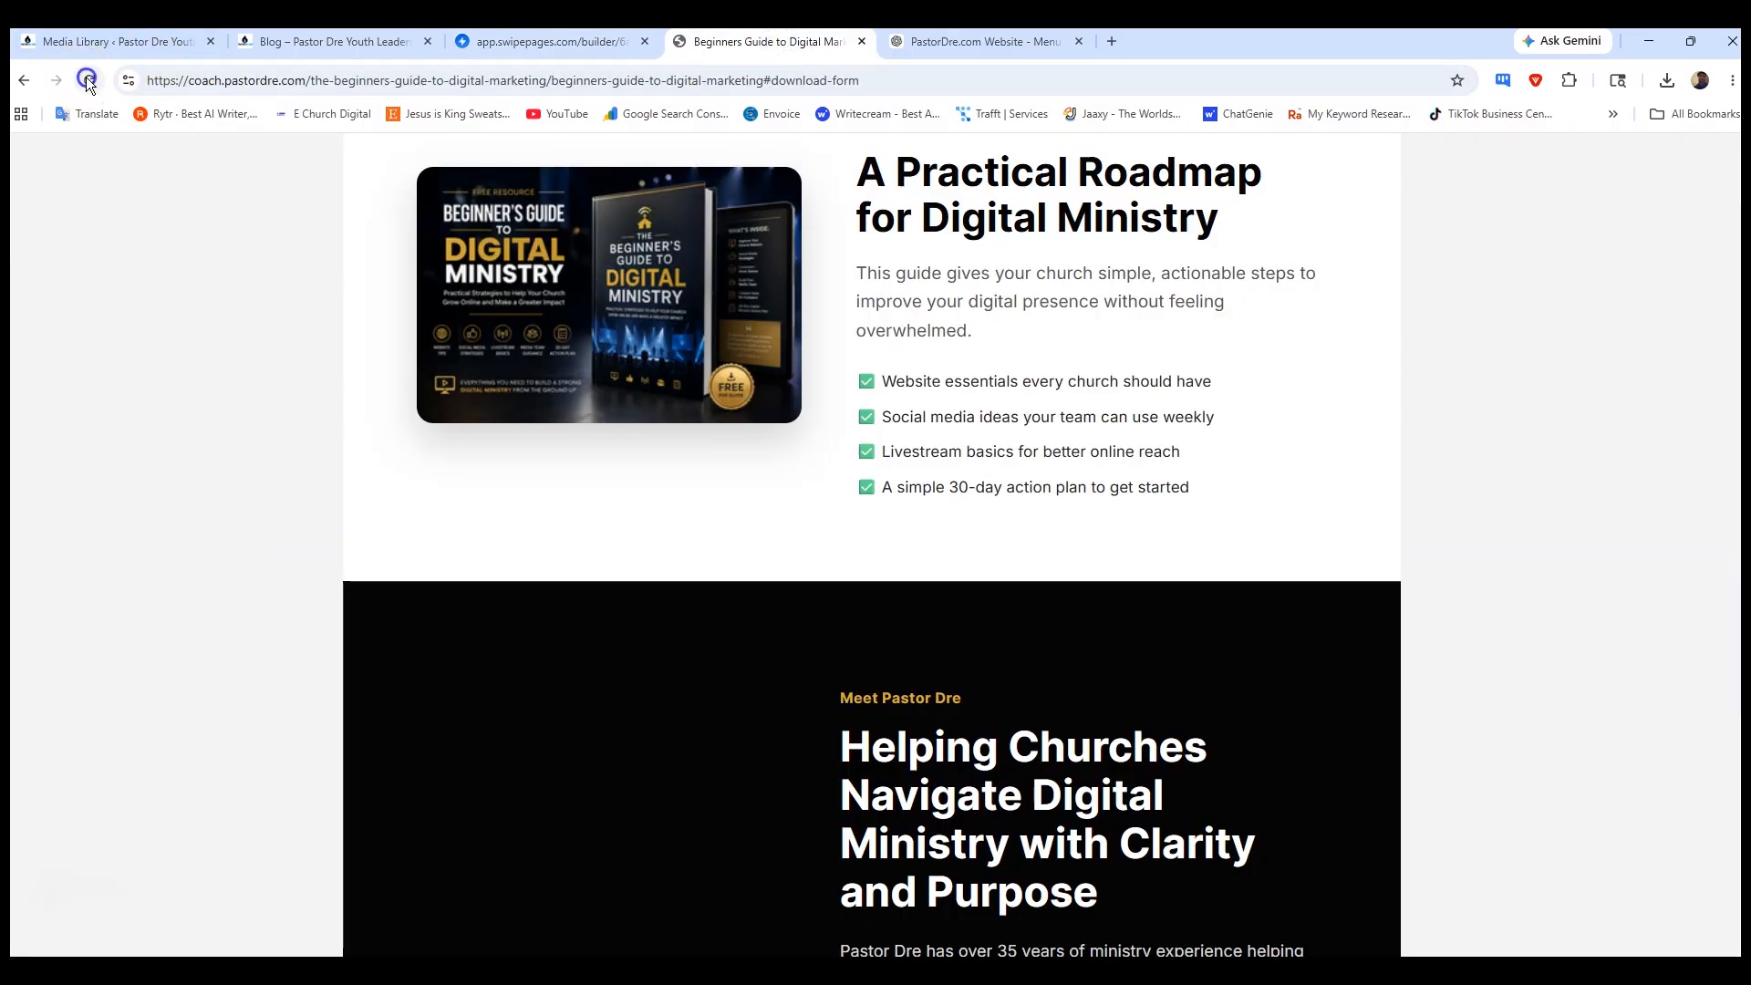
pyautogui.scroll(-7, 596, 424)
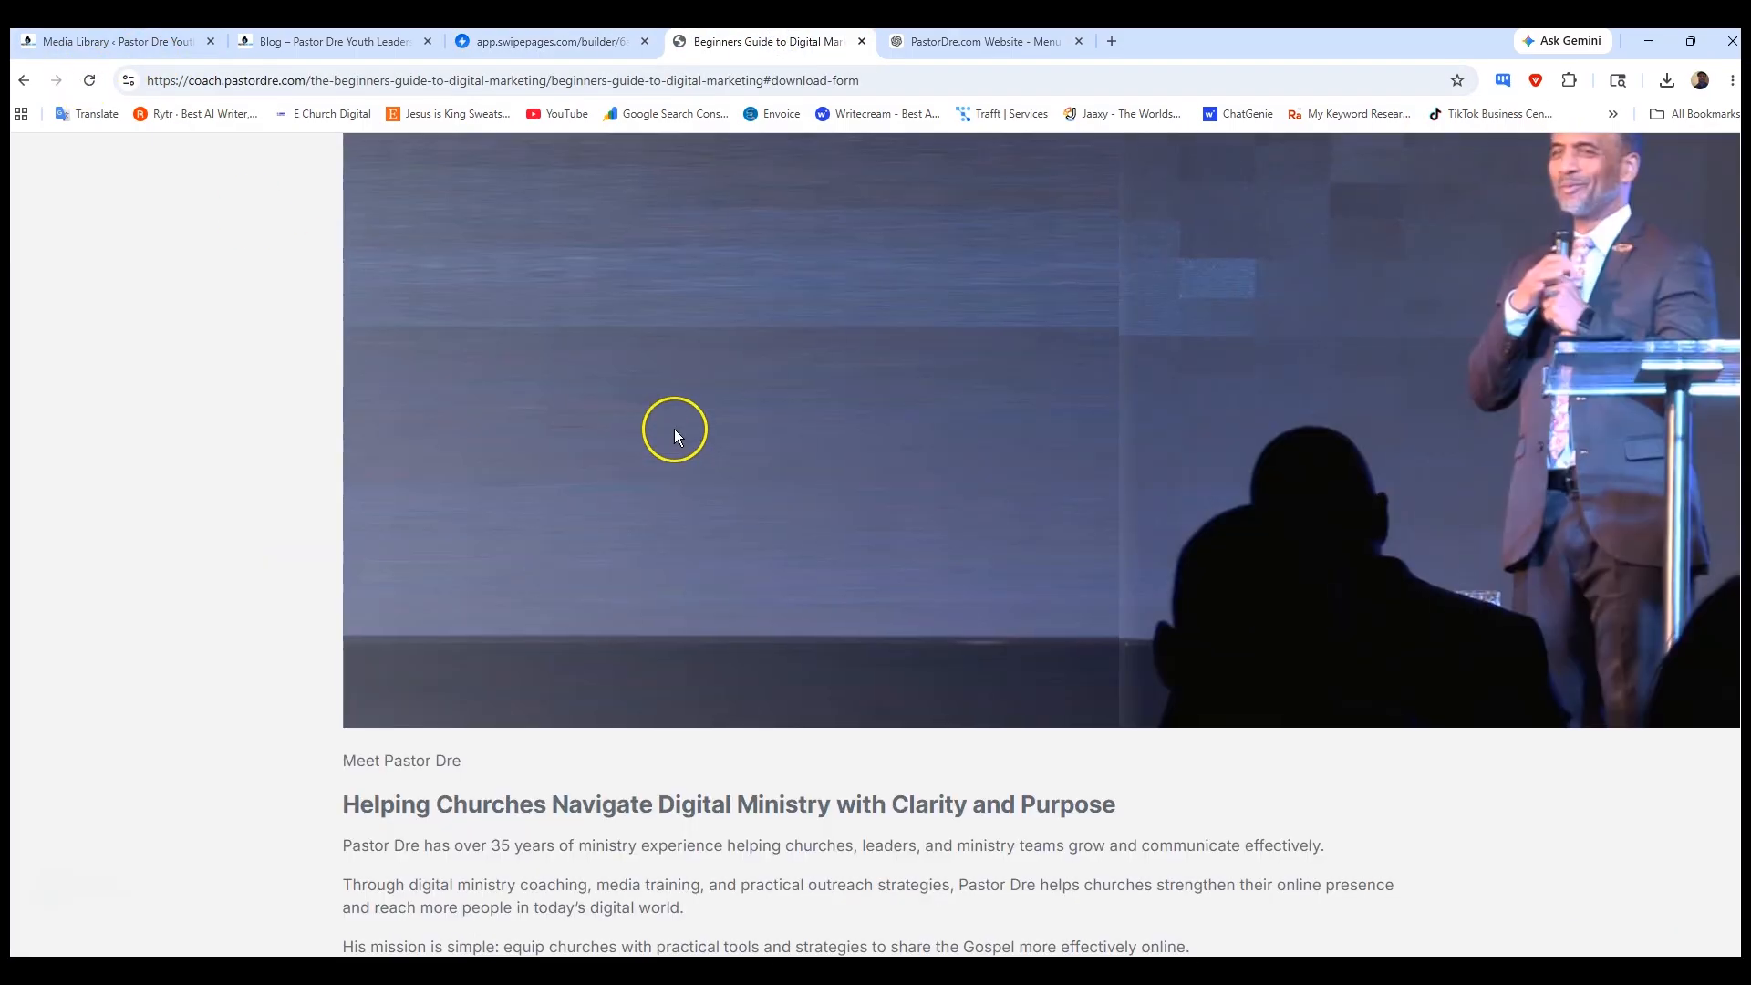
pyautogui.scroll(15, 675, 431)
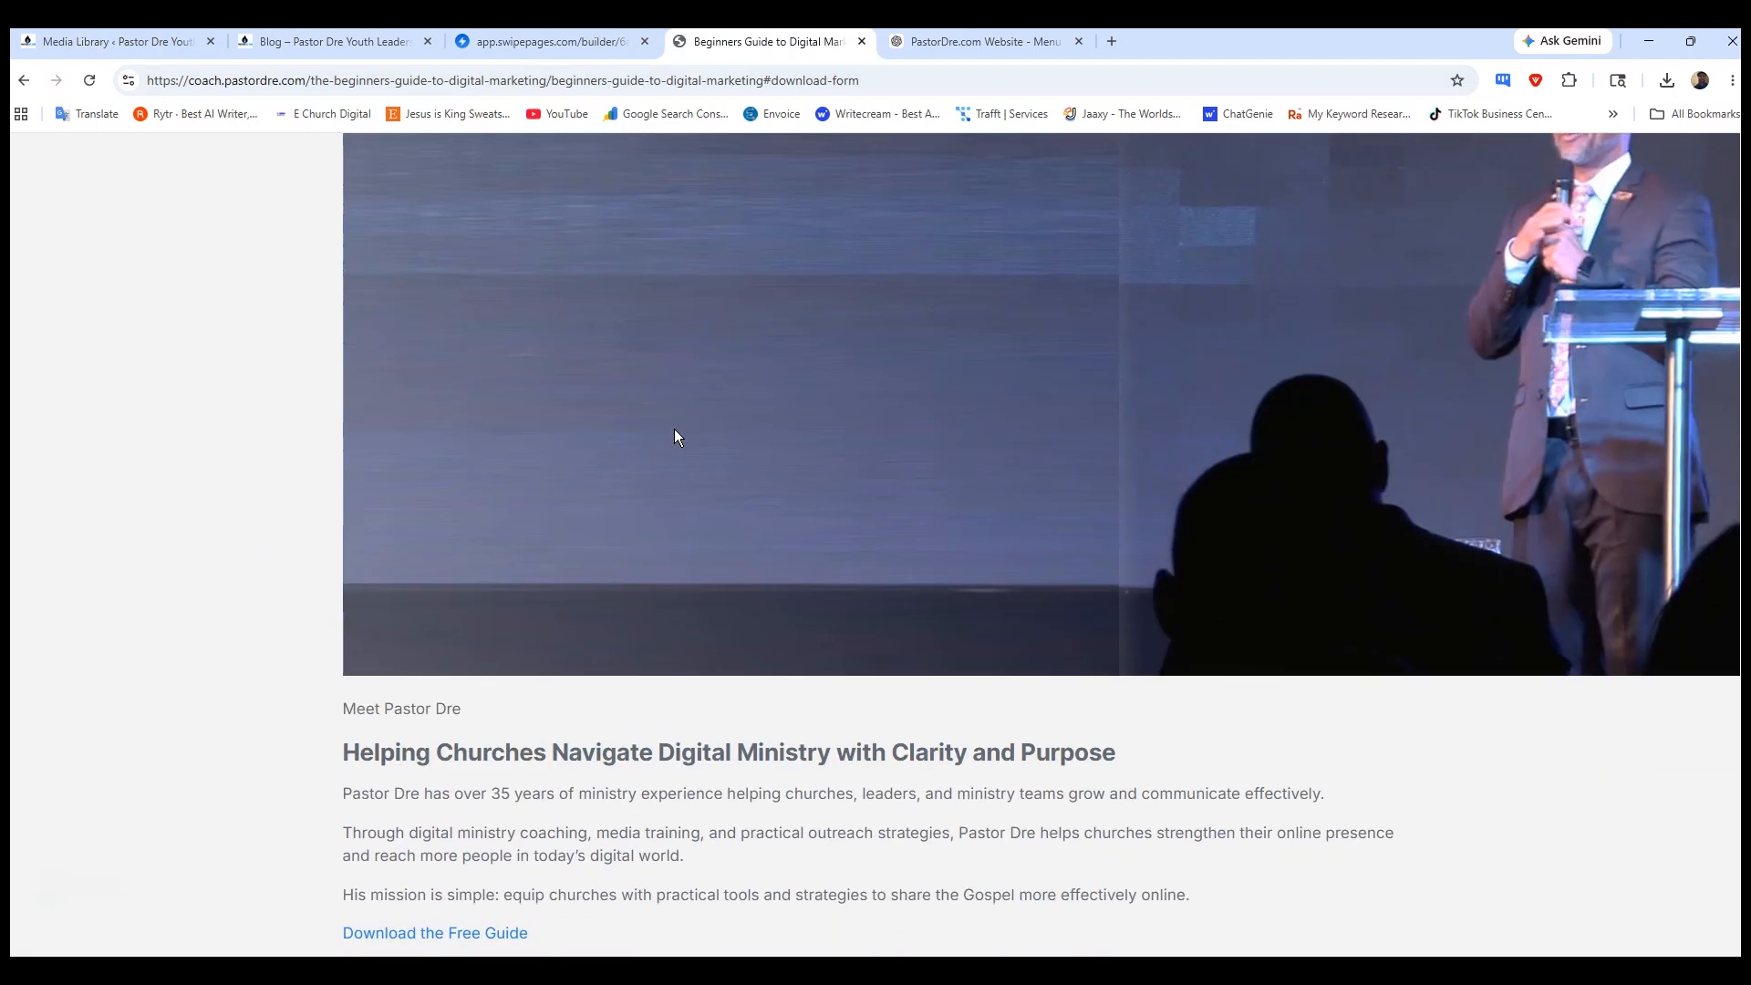
pyautogui.scroll(15, 676, 437)
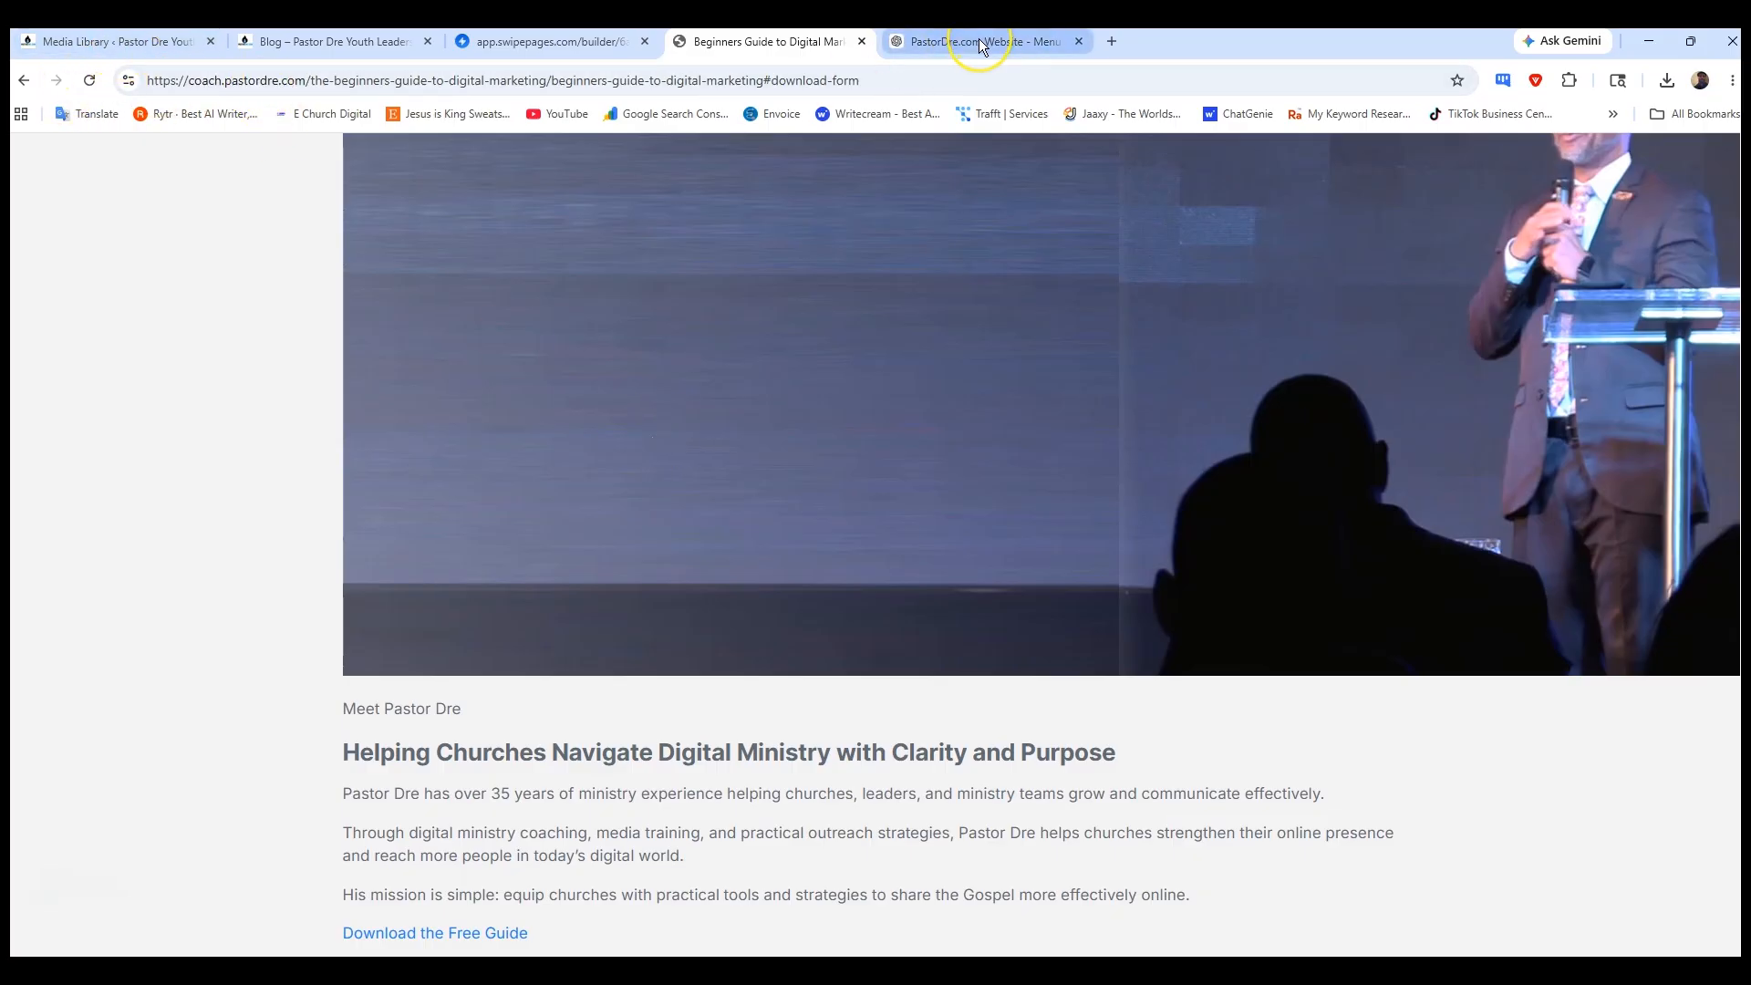
# - In the WordPress Media Library, find the portrait in a suit, pic-for-flyer-with-suit.png, and copy its file URL
pyautogui.moveTo(979, 43)
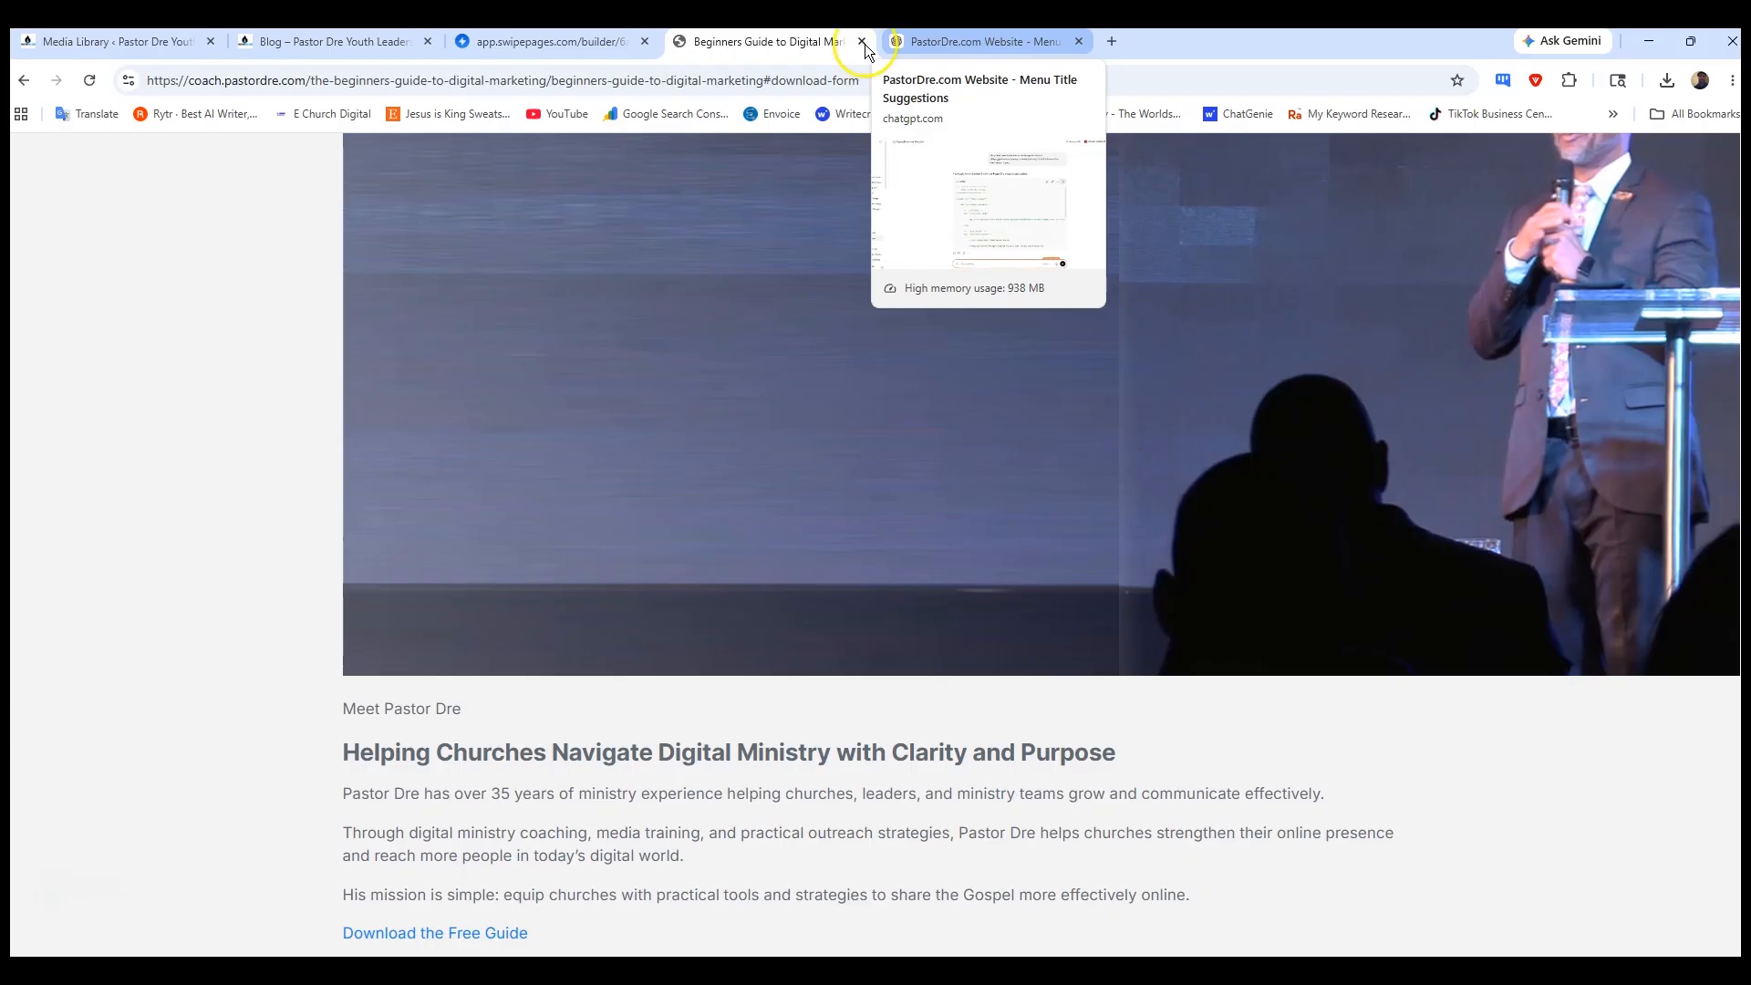
pyautogui.click(203, 47)
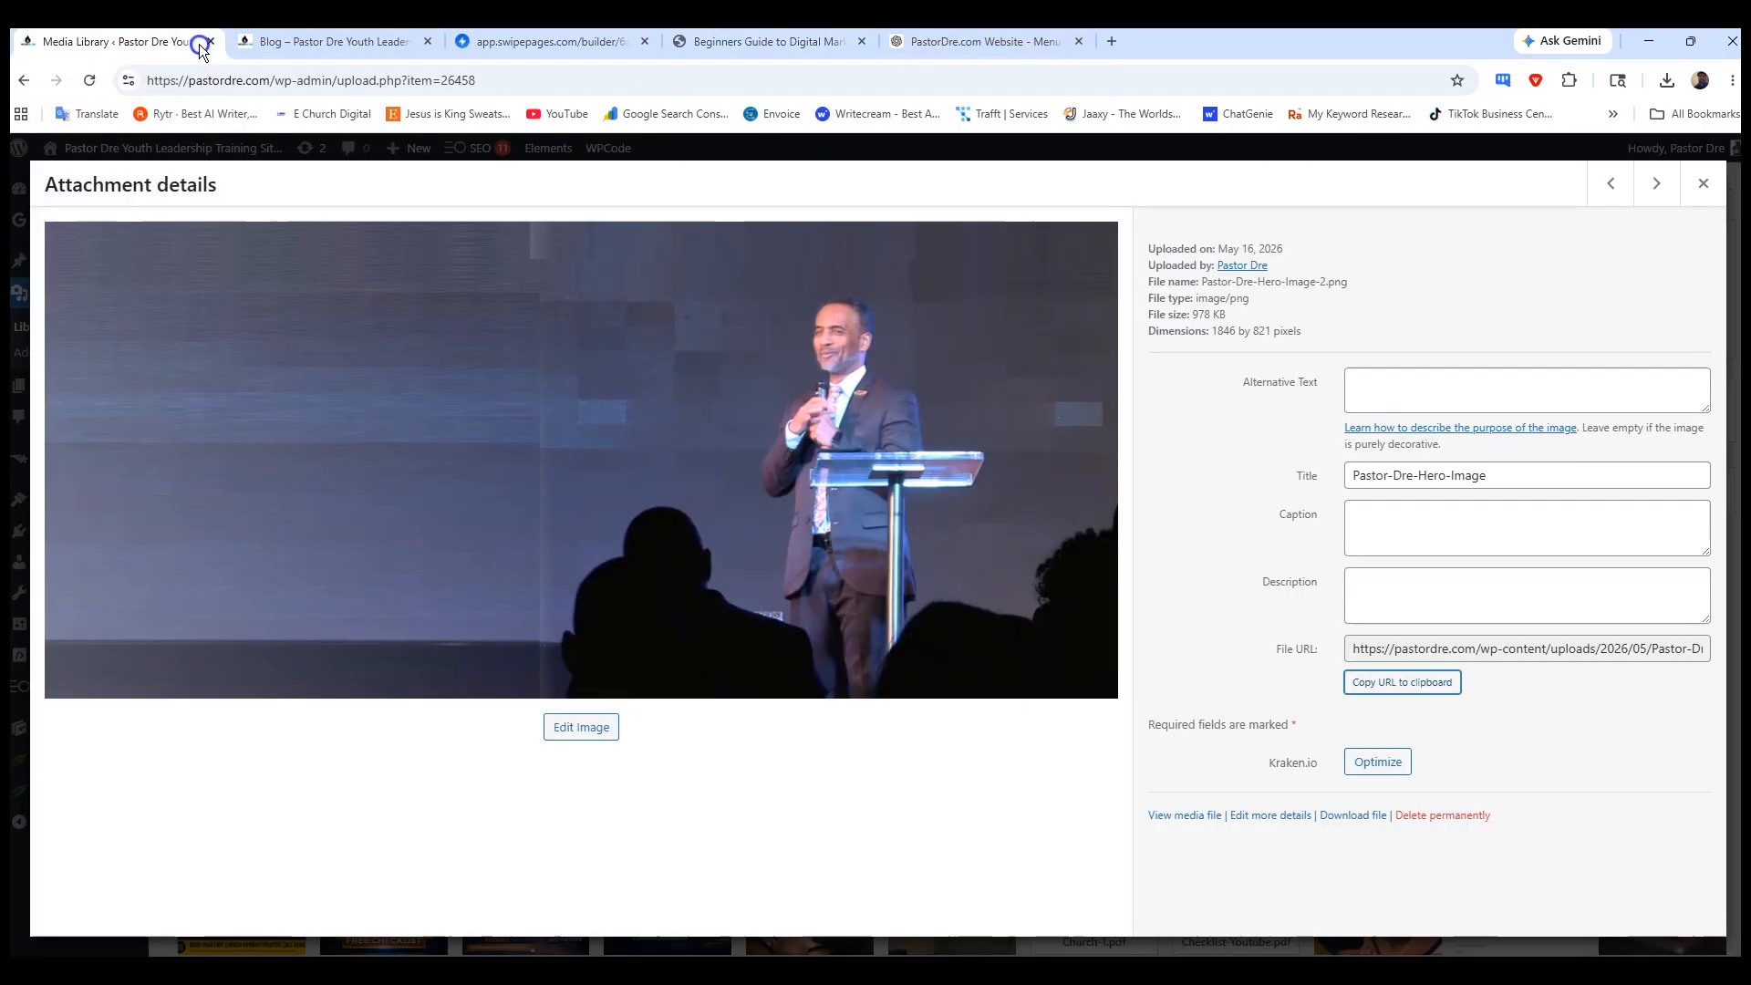
pyautogui.click(1693, 189)
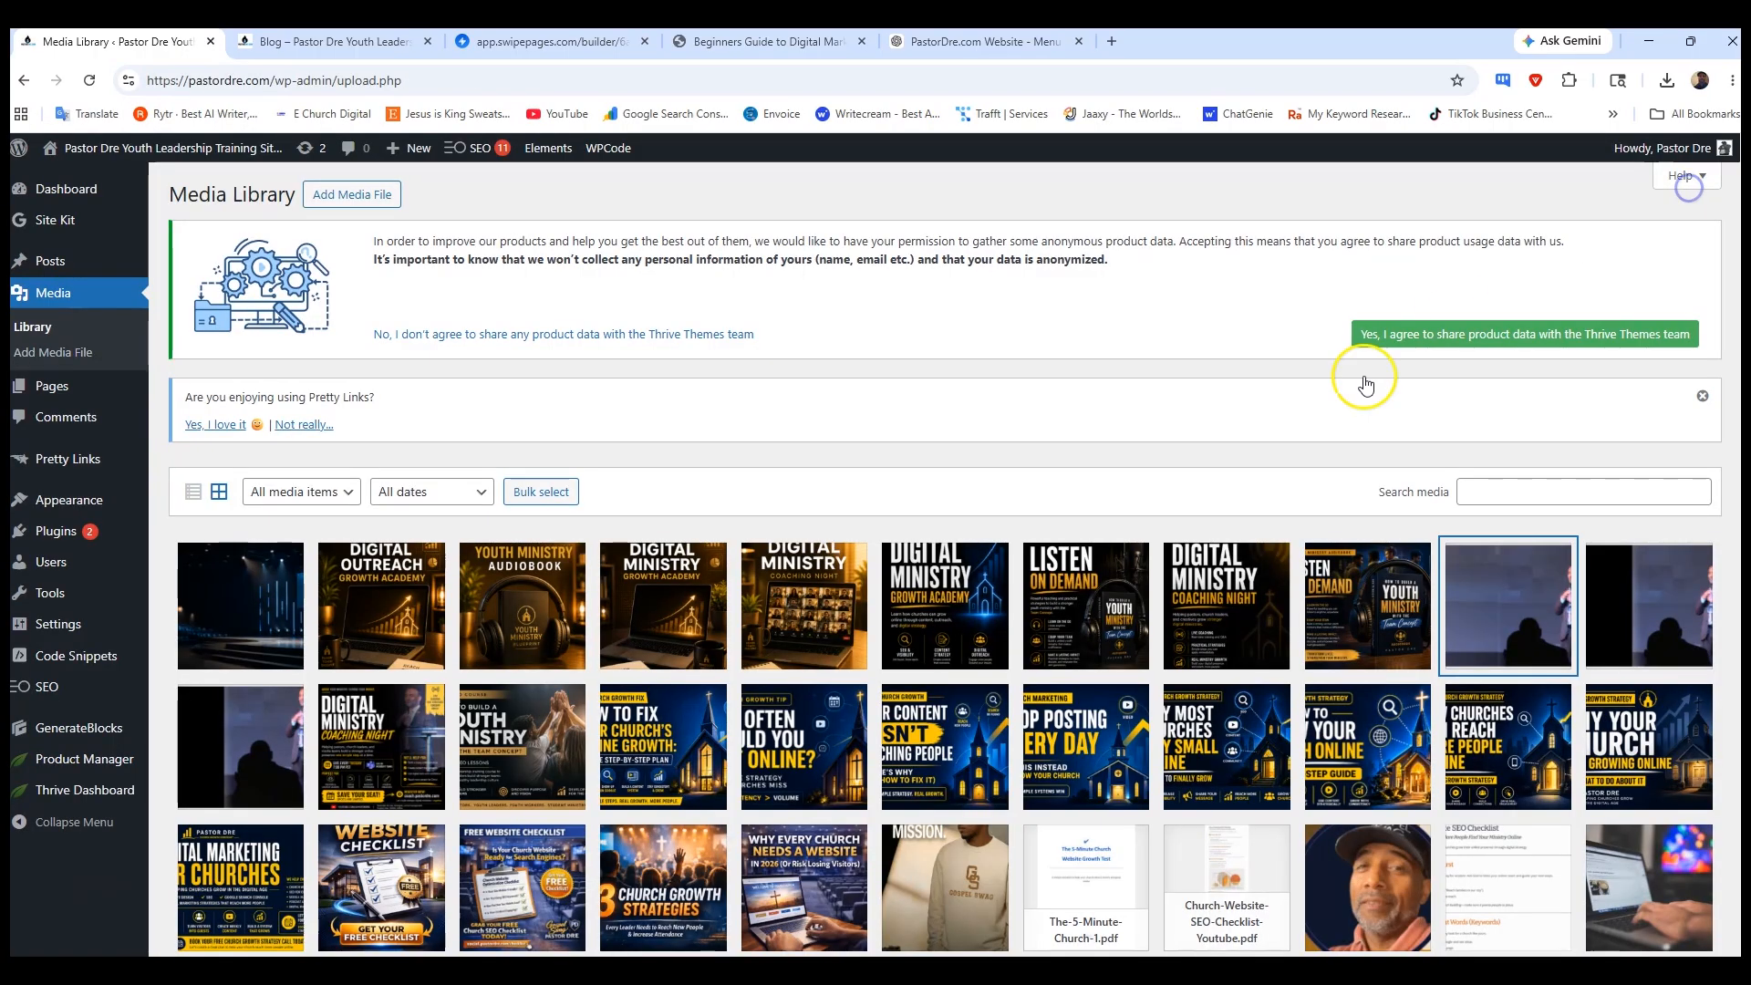
pyautogui.scroll(-10, 1254, 620)
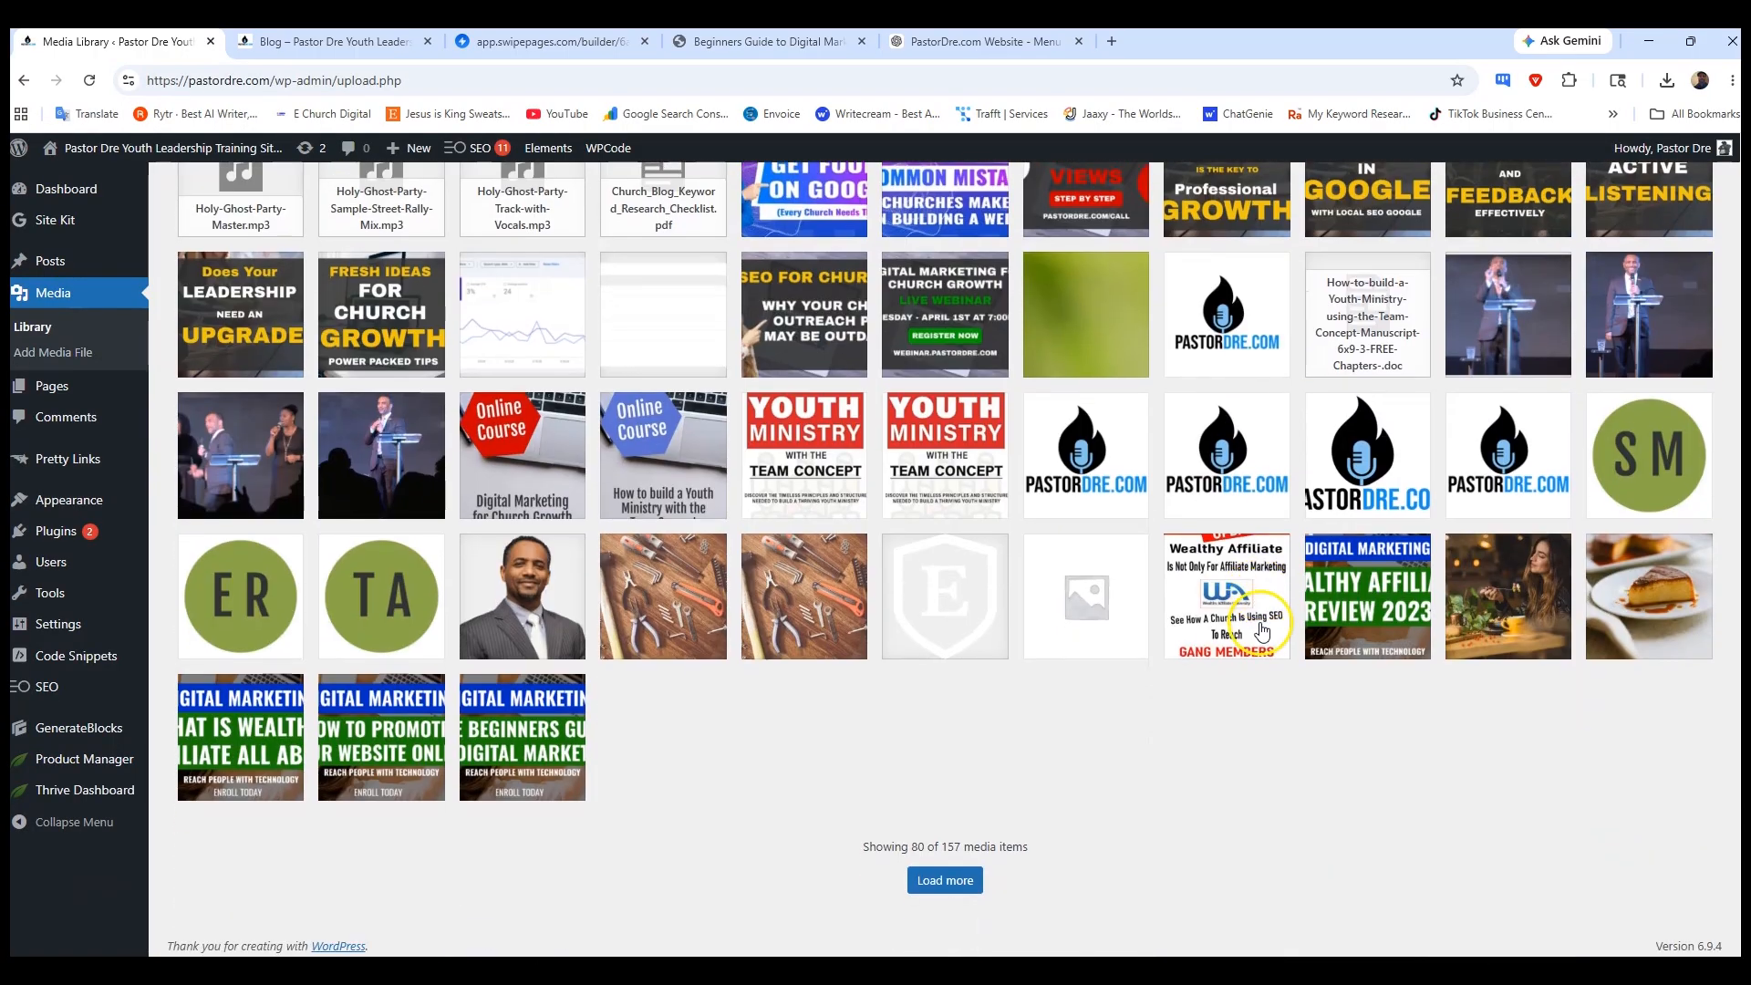
pyautogui.click(525, 593)
pyautogui.click(1418, 699)
pyautogui.click(1697, 184)
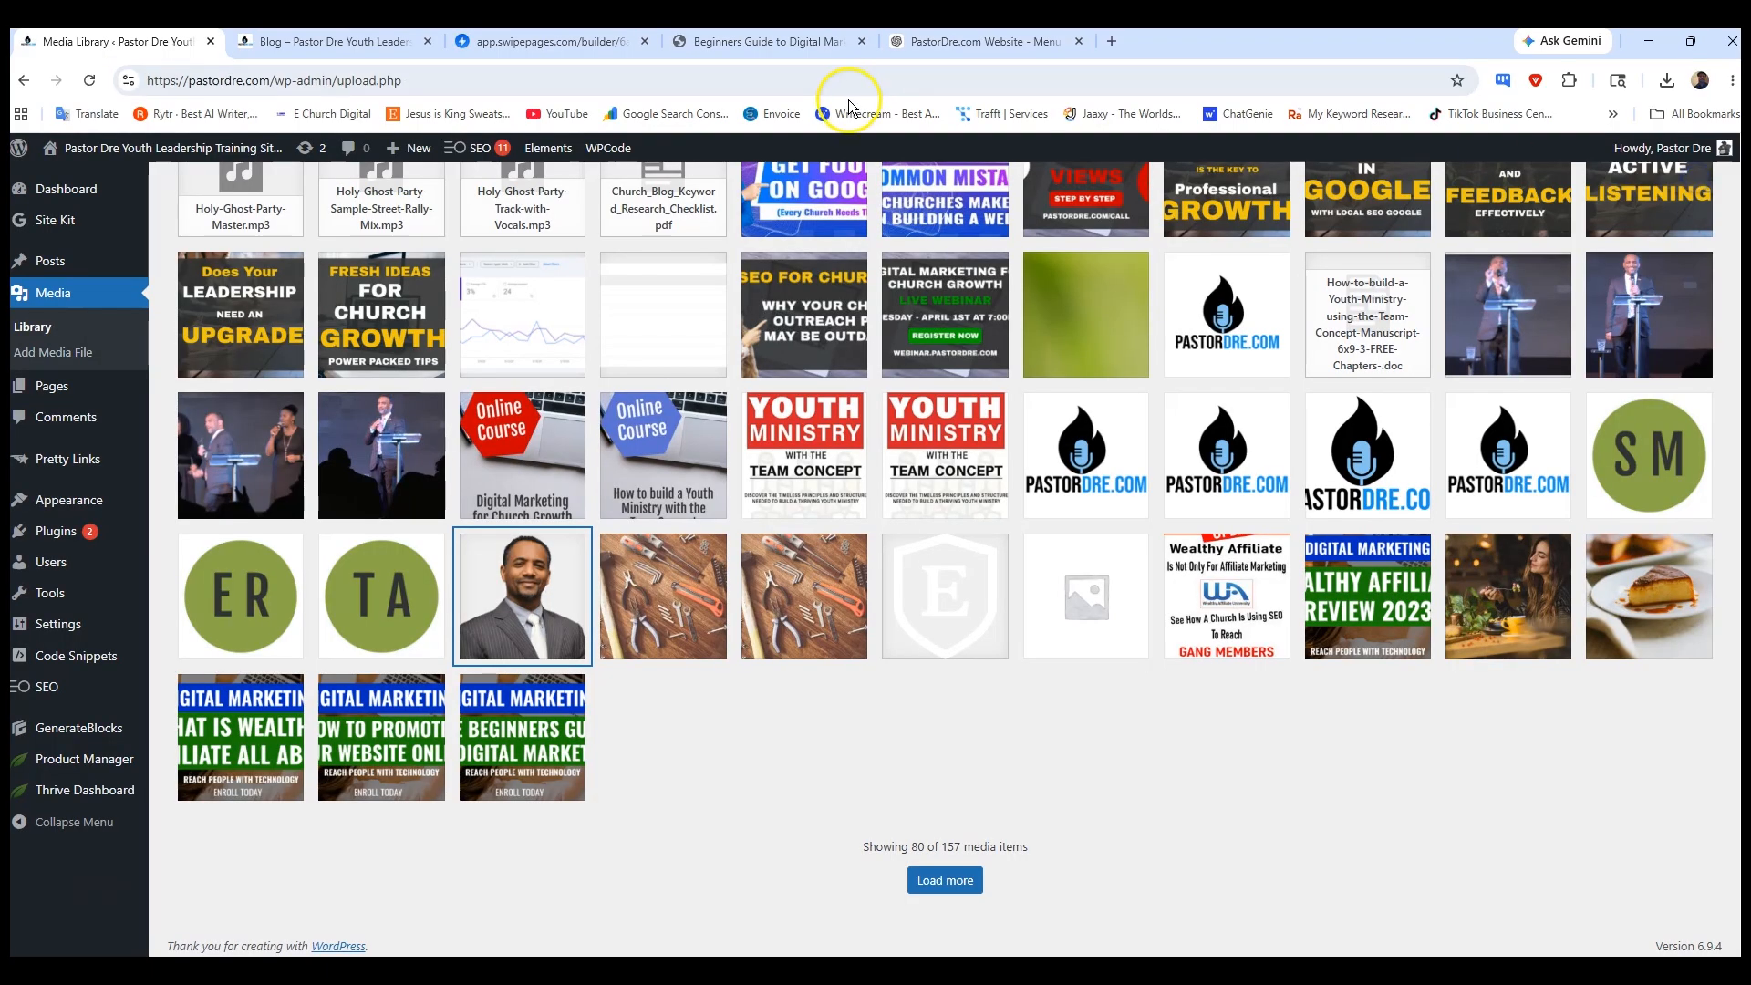
# - Send ChatGPT the dictated message "Okay, Chat, it looks like that image is too wide, so we'll probably better go with this one." plus the copied URL
pyautogui.click(945, 44)
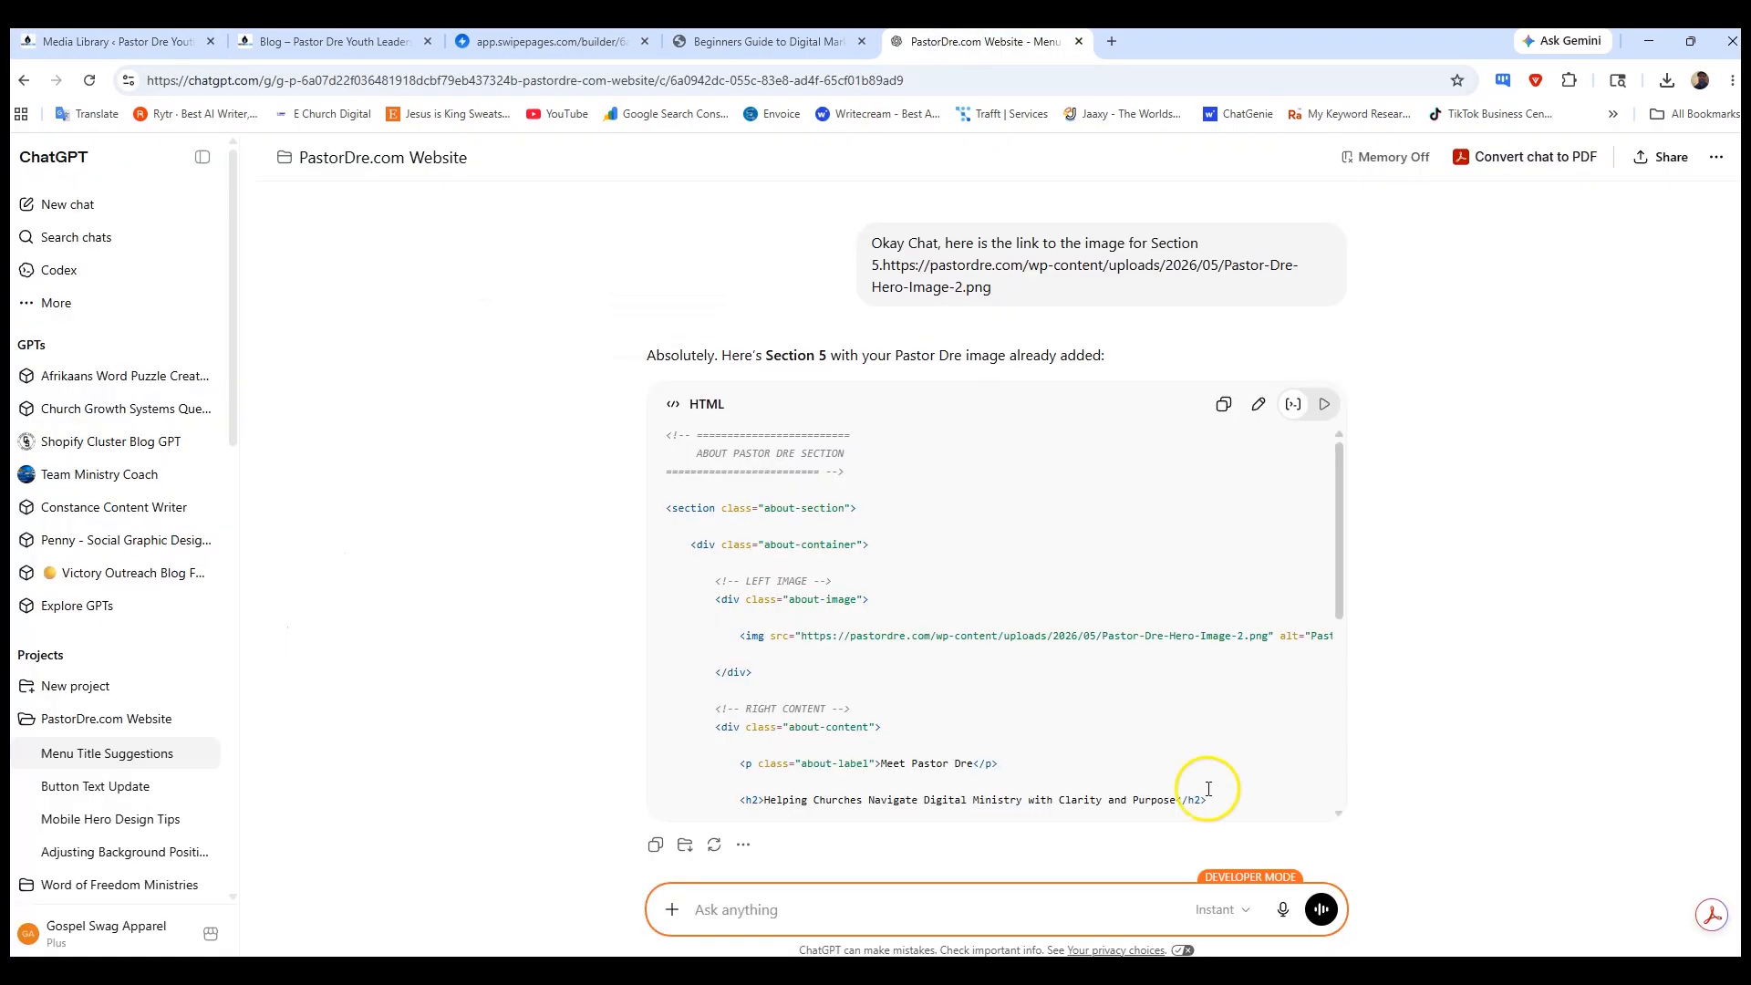
pyautogui.click(1283, 909)
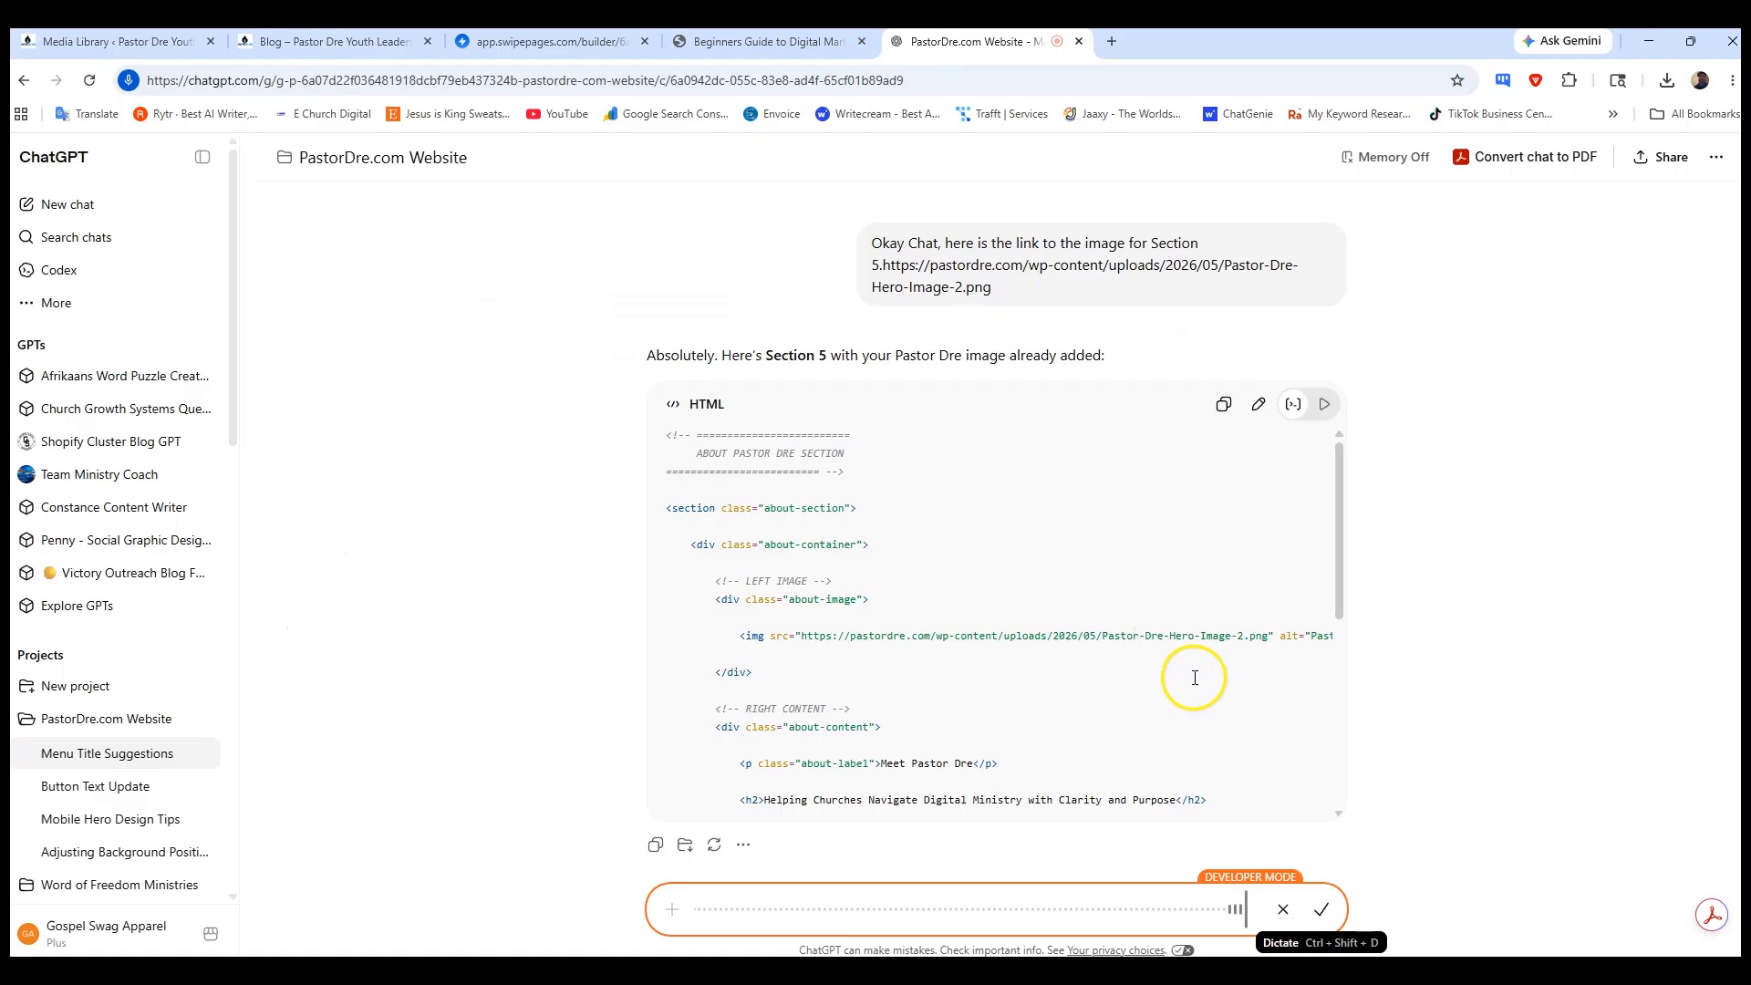
pyautogui.scroll(-2, 1196, 675)
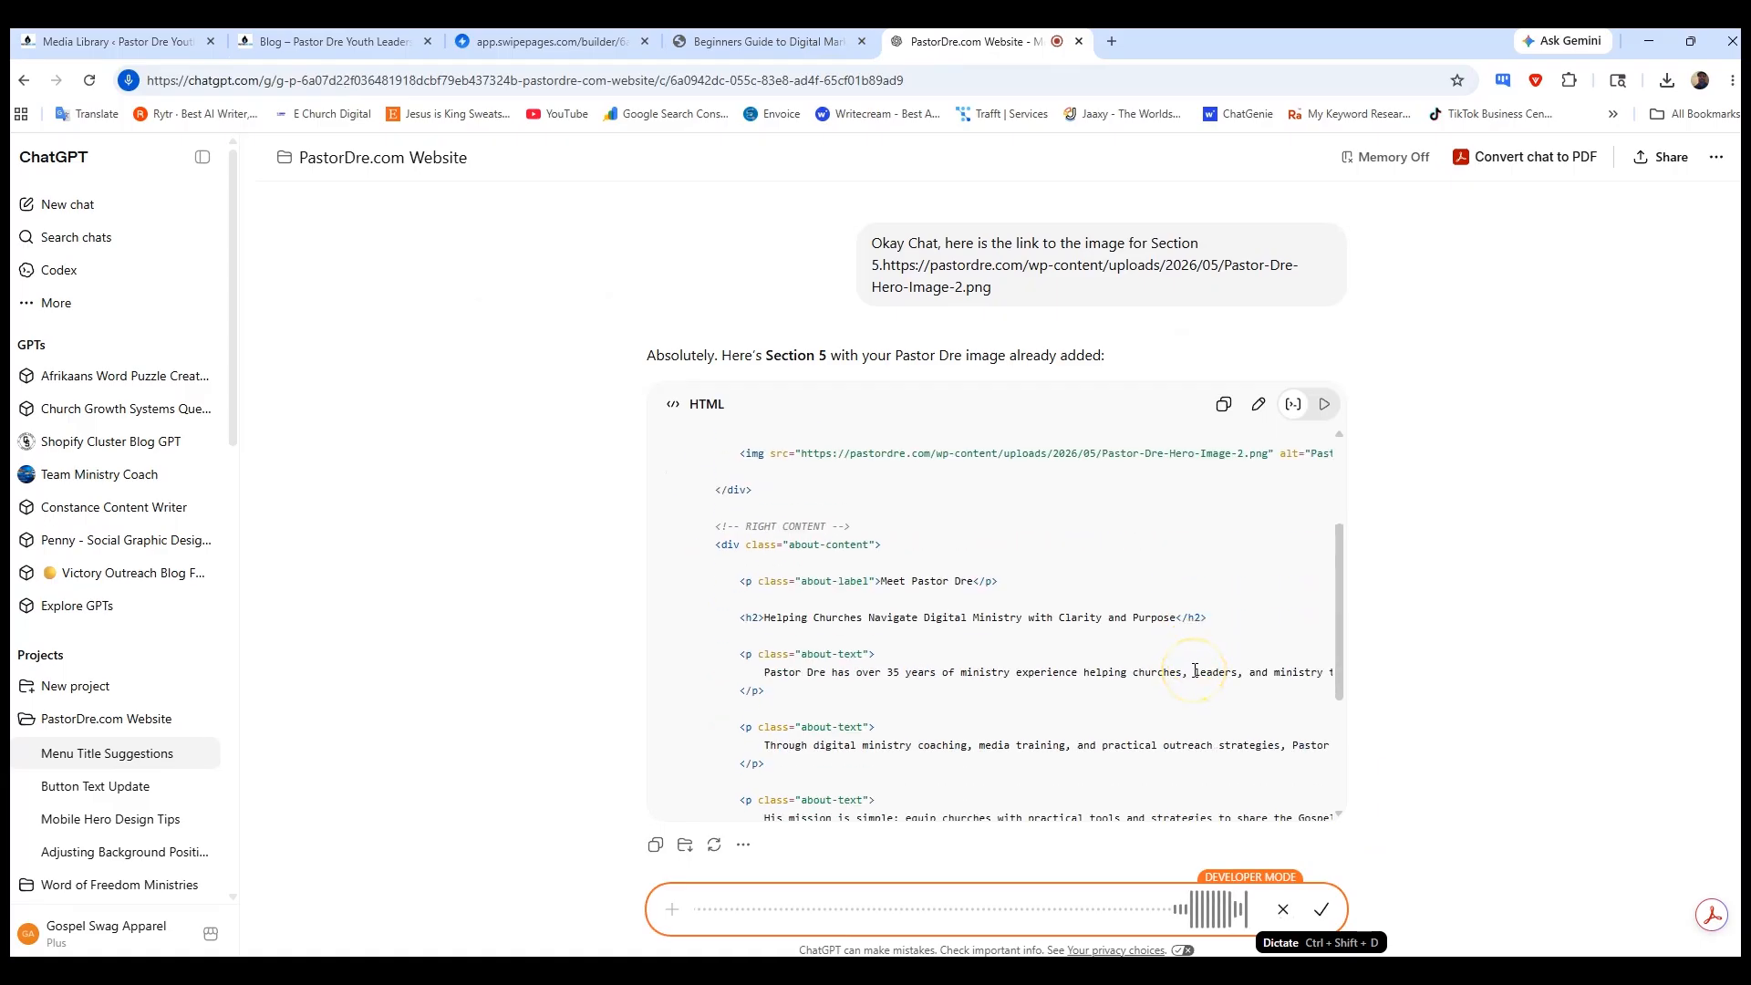
pyautogui.click(1322, 910)
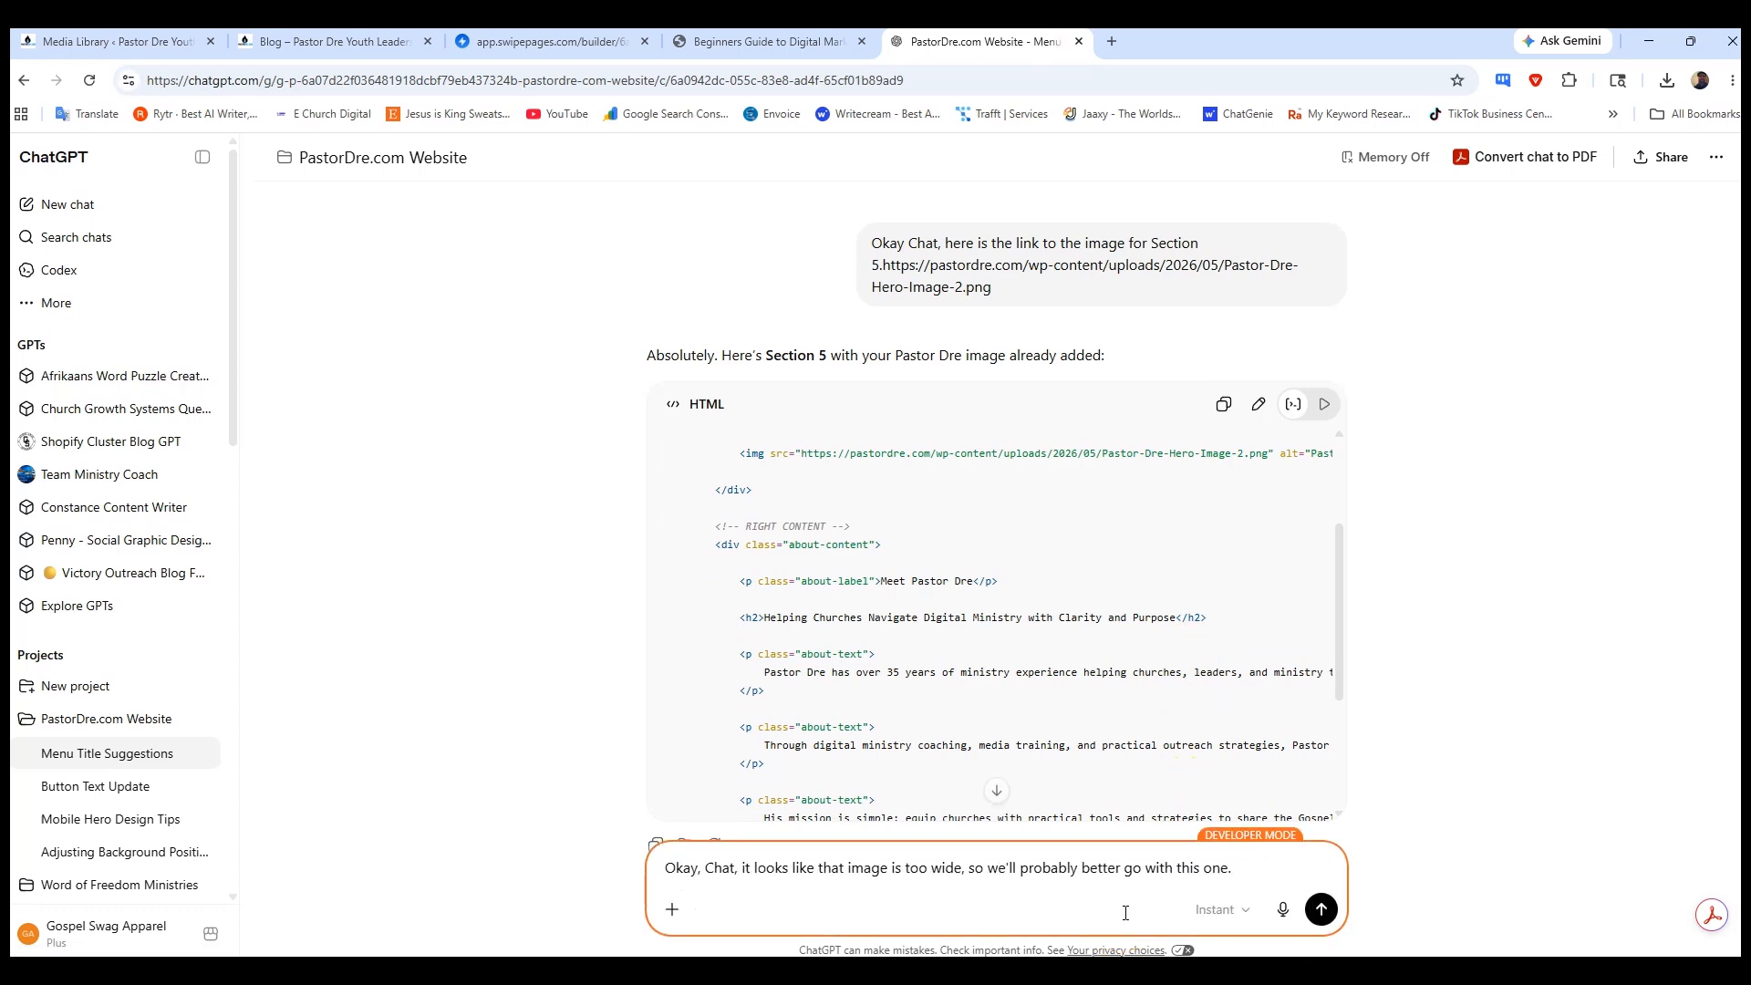
pyautogui.hotkey('ctrl', 'v')
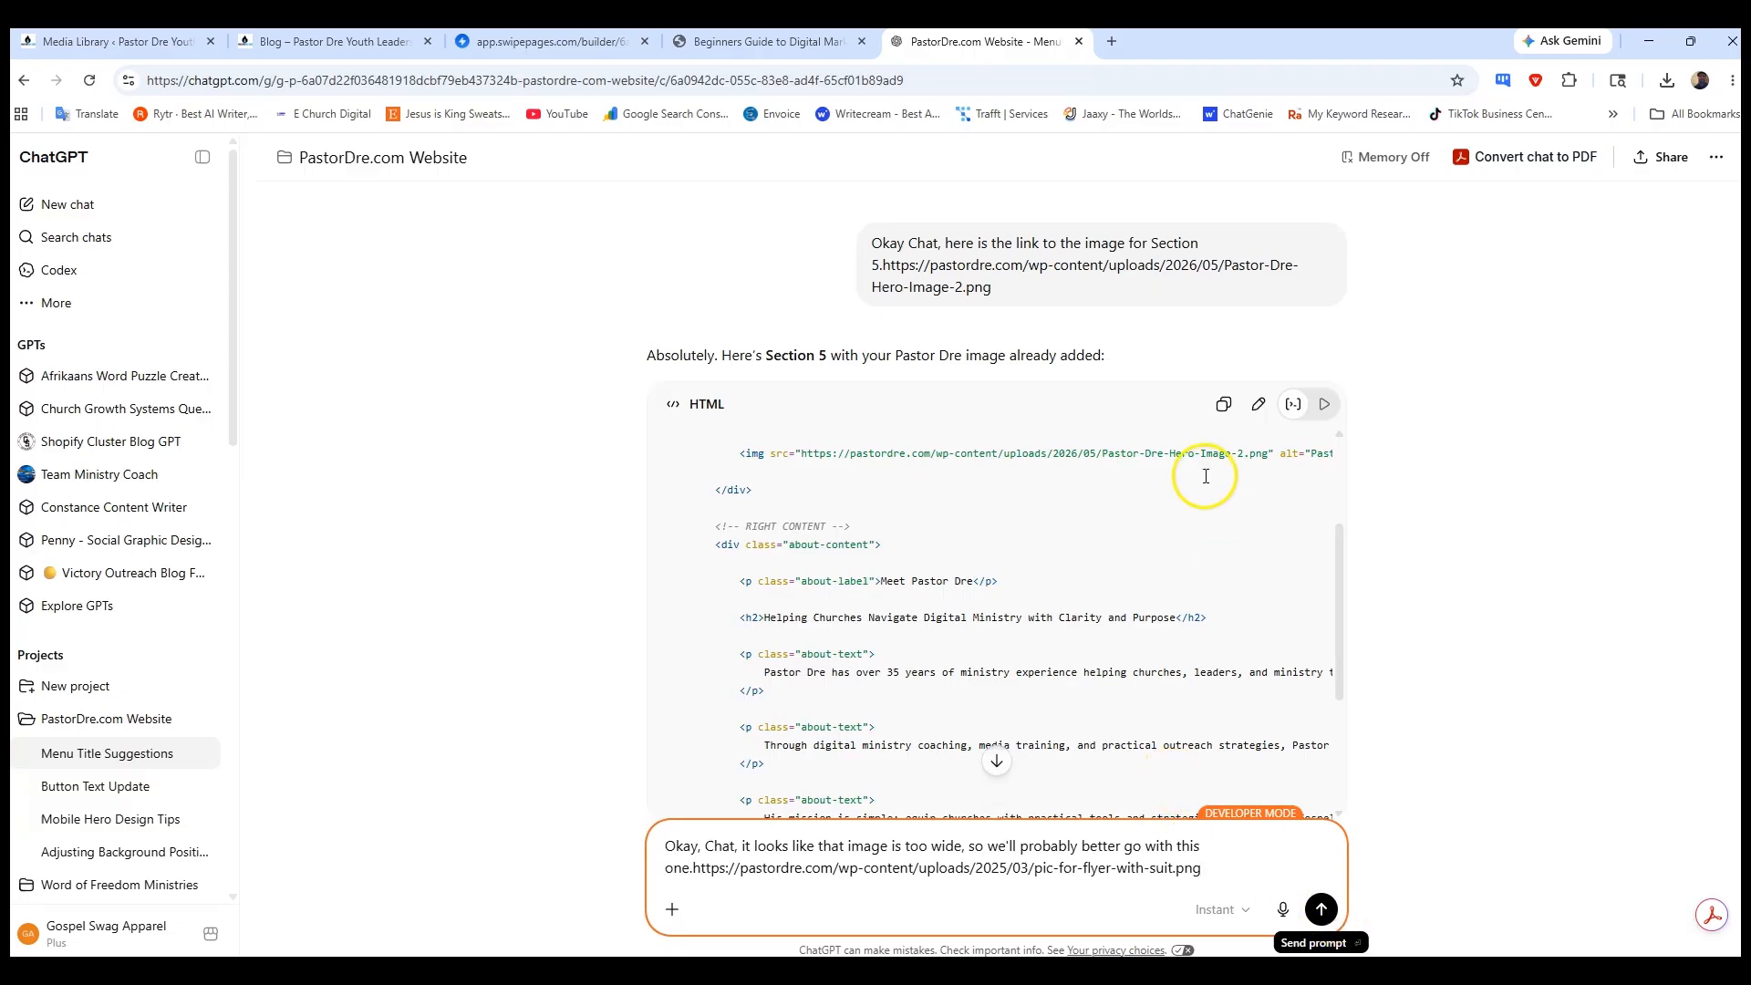
pyautogui.press('Return')
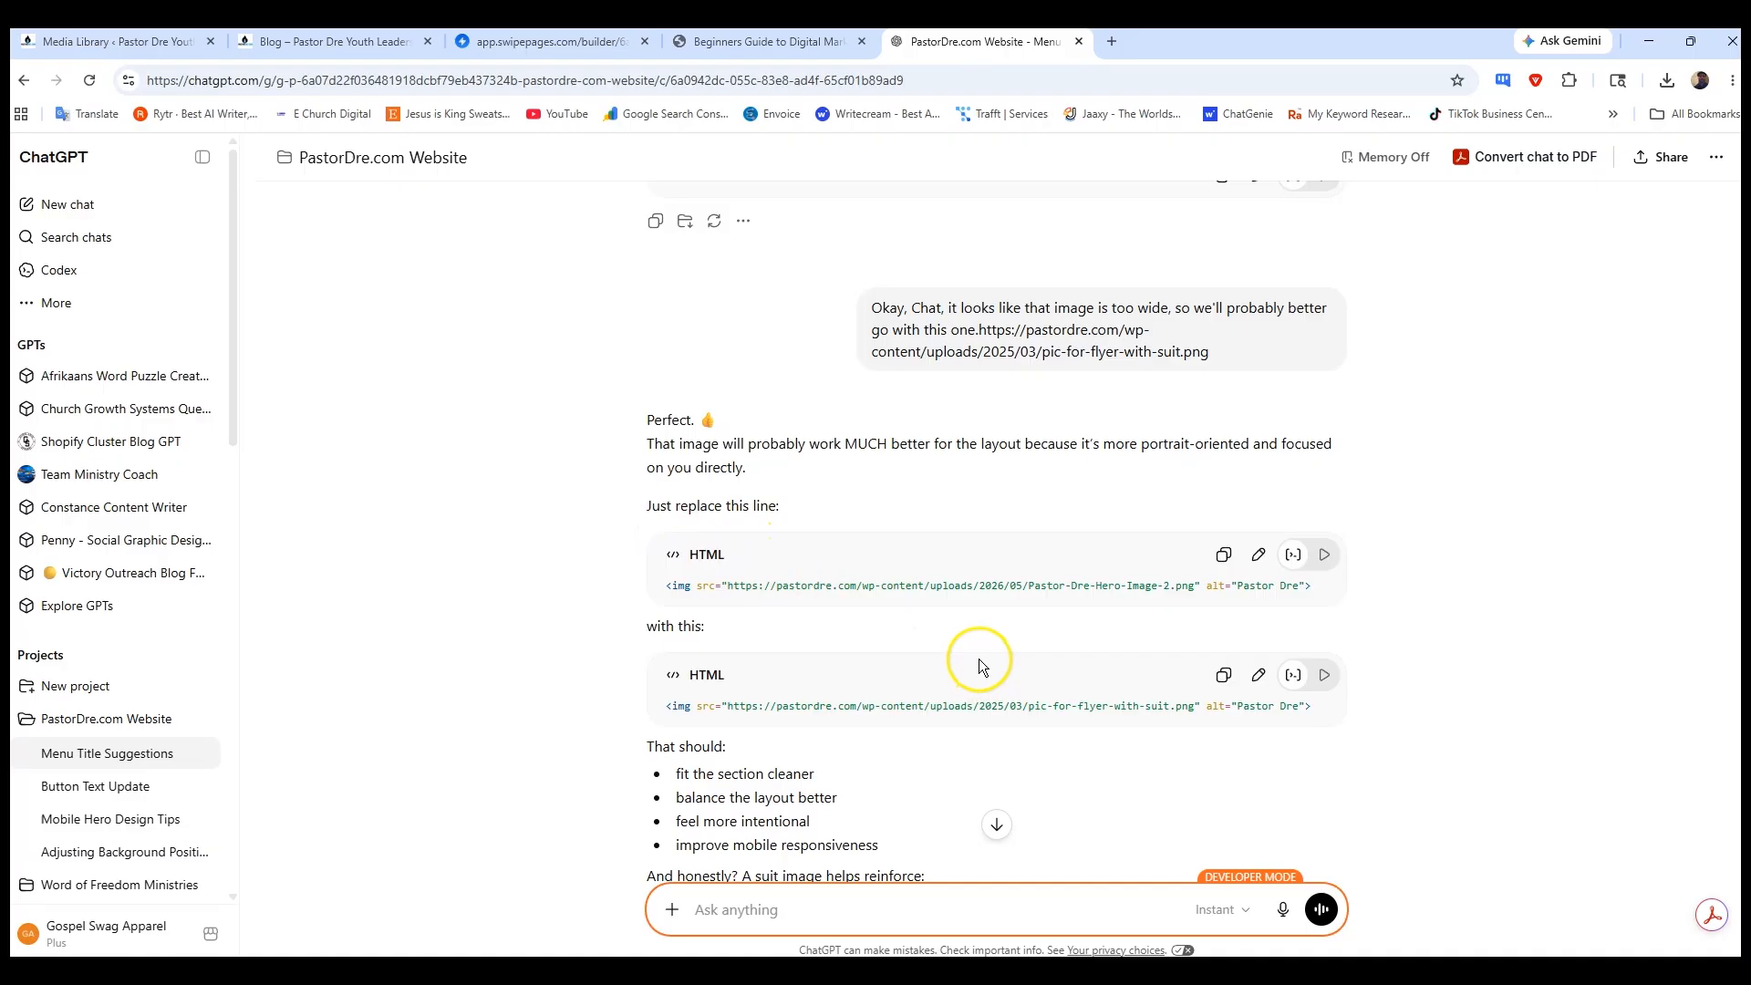
# - Ask ChatGPT by dictation for "The entire code, please."
pyautogui.click(1283, 909)
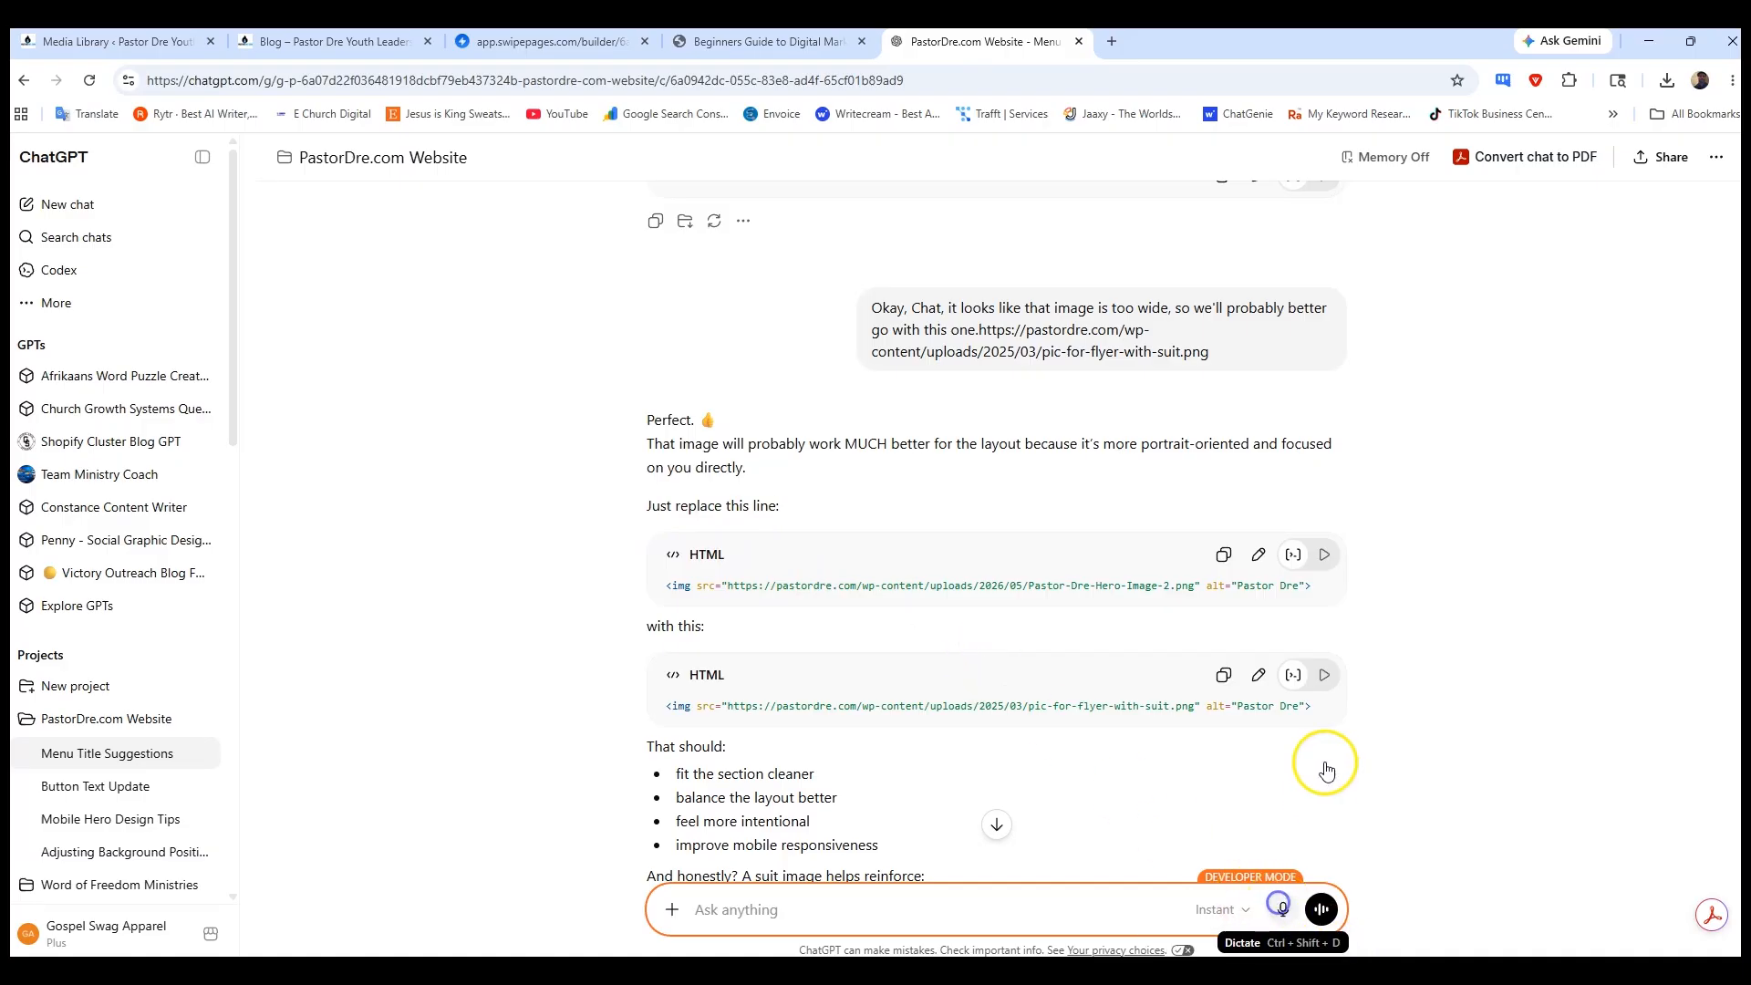
pyautogui.click(1321, 909)
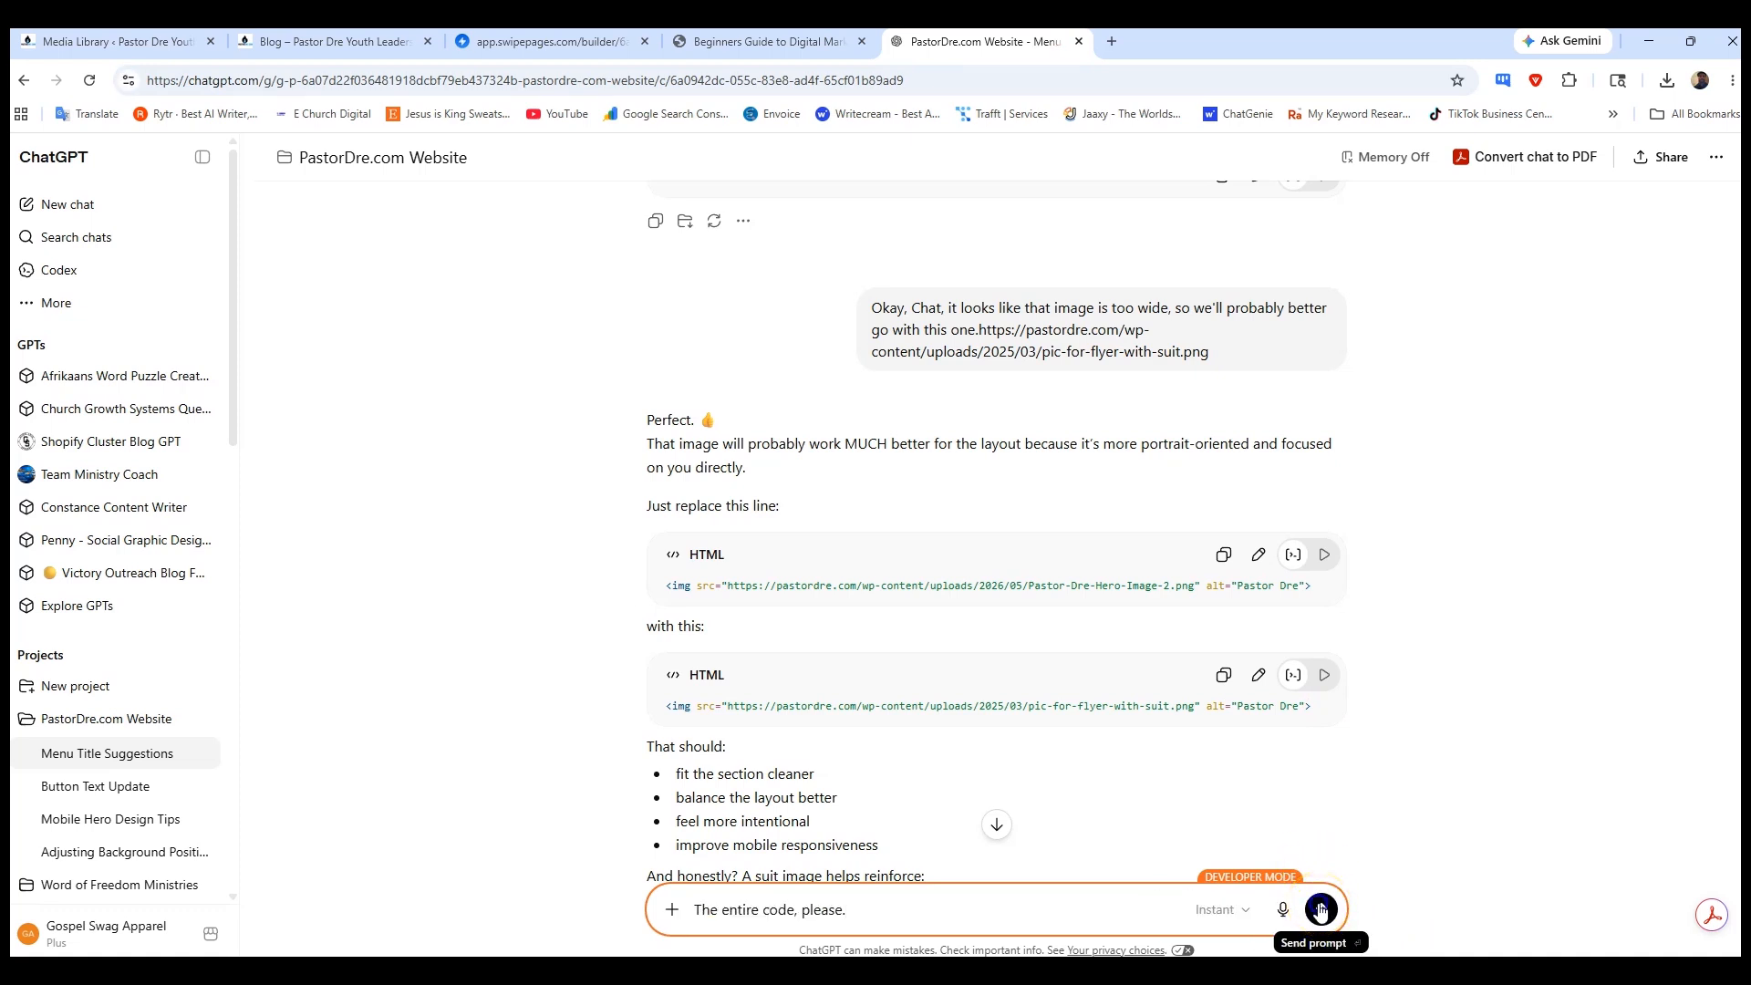
pyautogui.click(1322, 909)
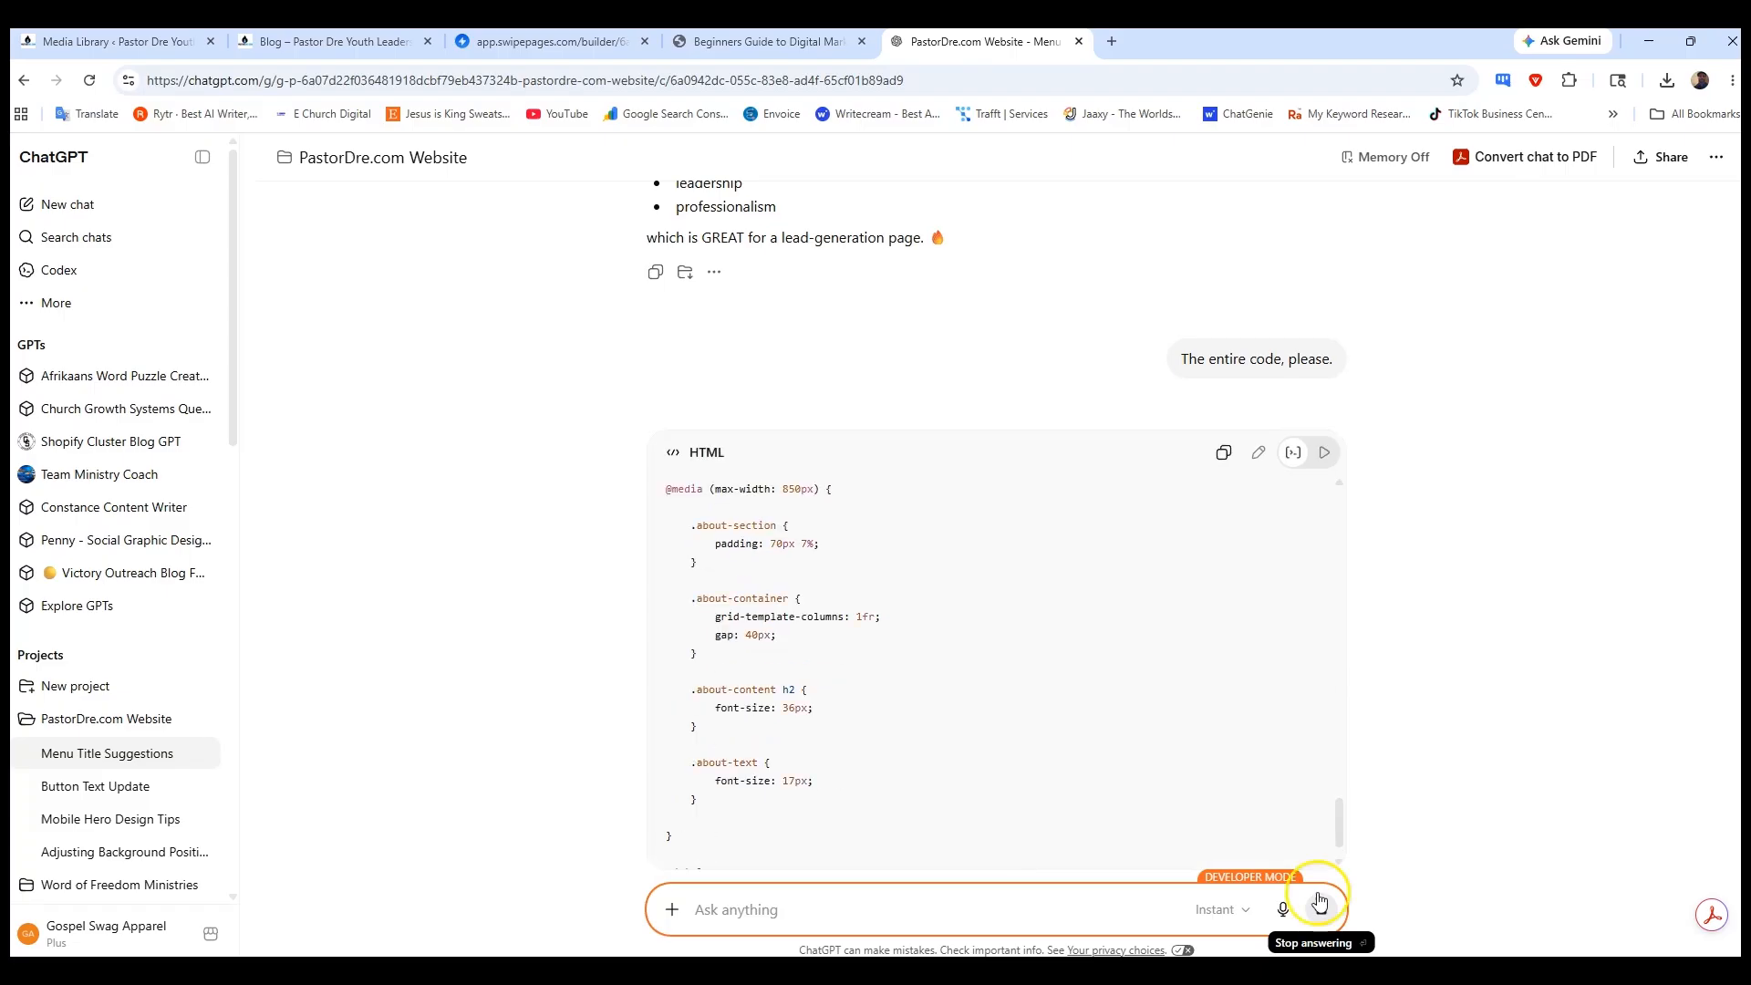
pyautogui.click(1319, 903)
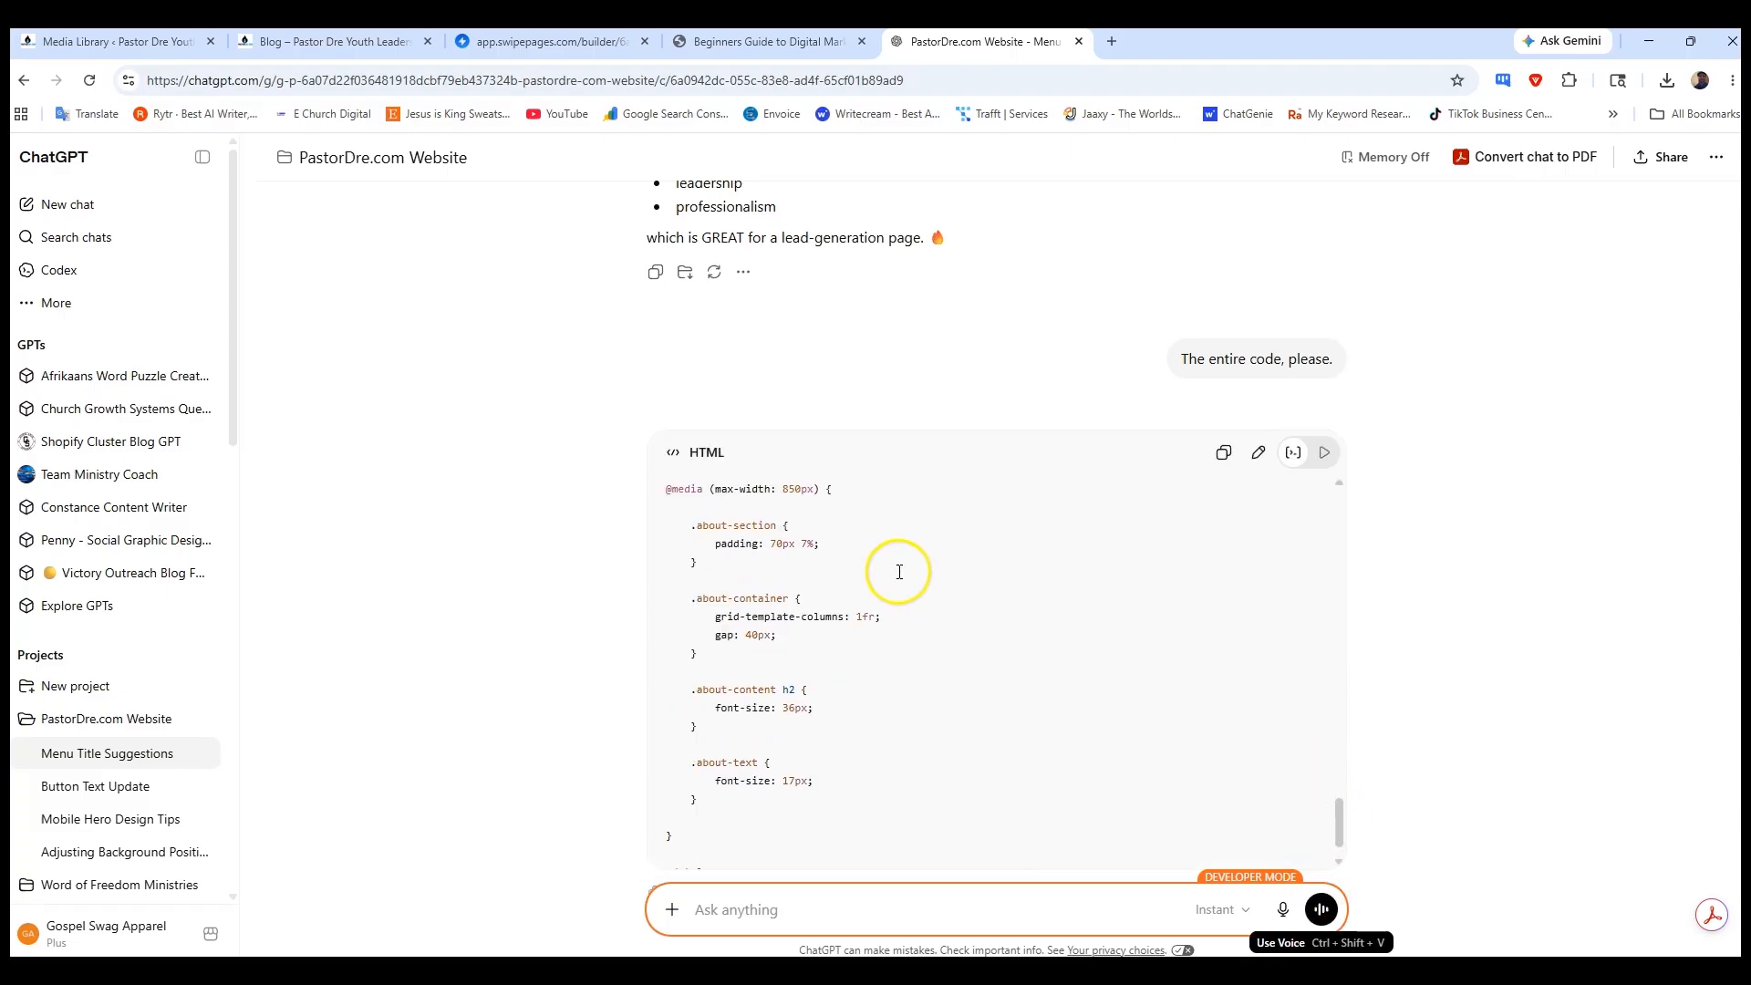
# - Copy the complete section 5 code and replace the fifth HTML Code element's content in Swipe Pages with it
pyautogui.click(1226, 455)
pyautogui.click(593, 43)
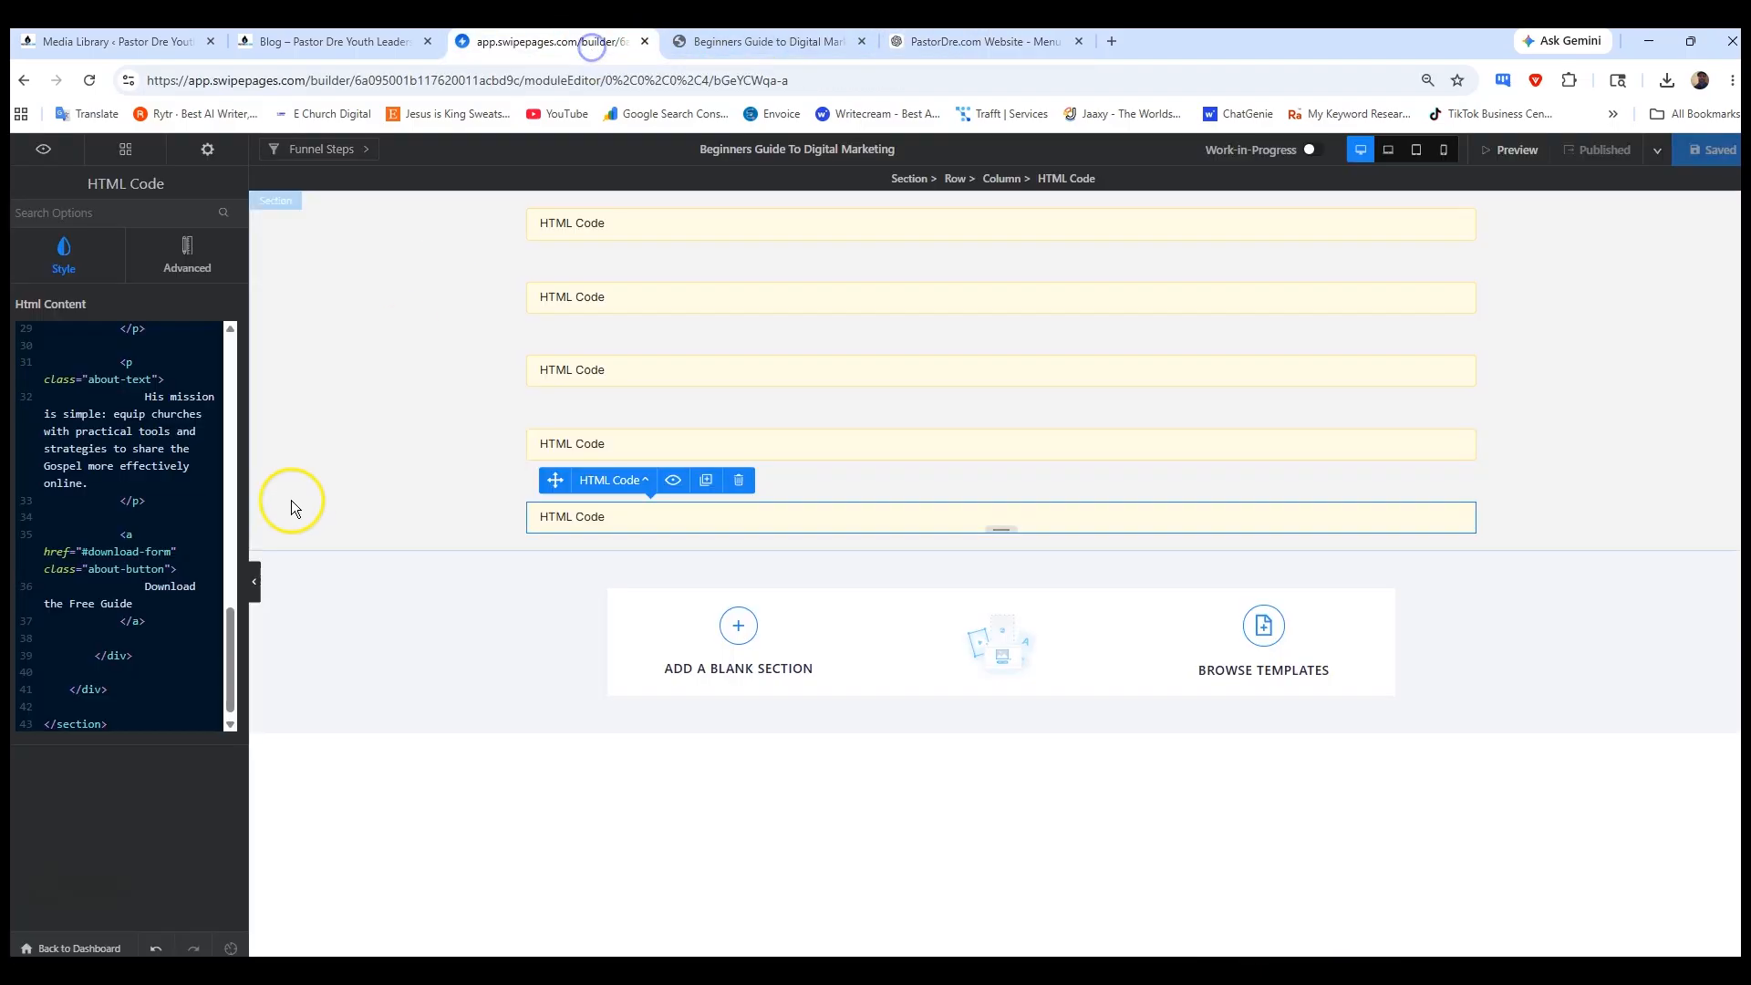
pyautogui.click(122, 577)
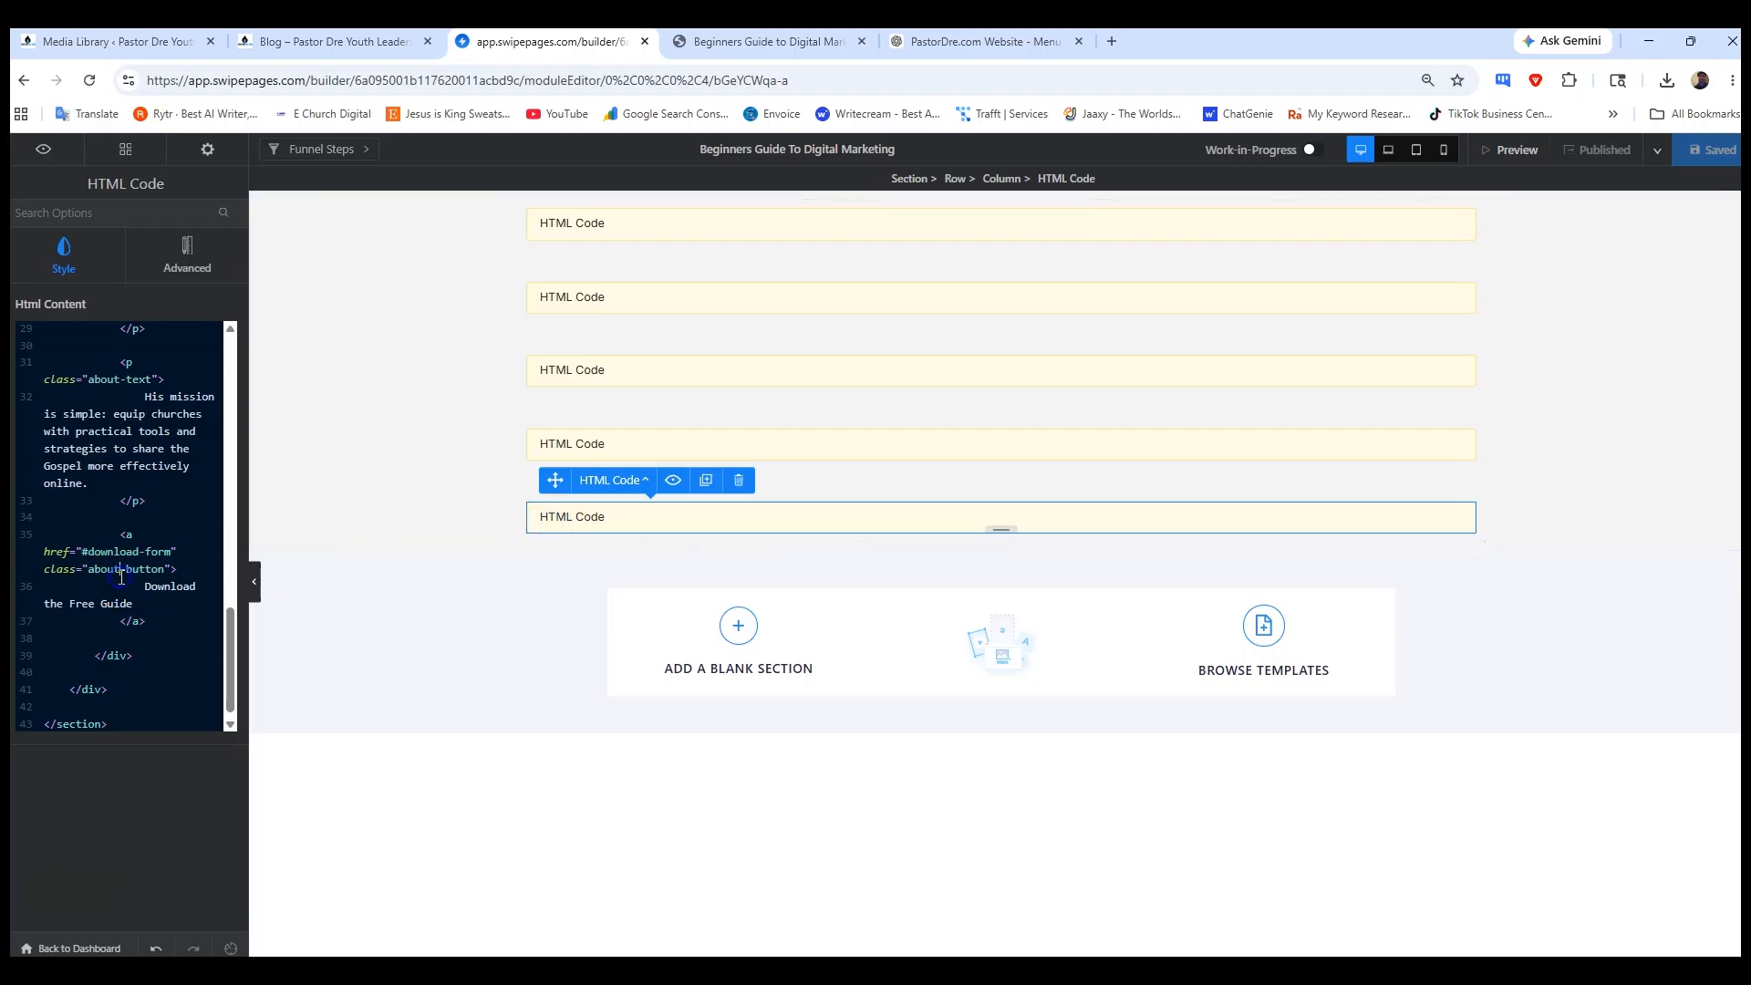
pyautogui.hotkey('ctrl', 'a')
pyautogui.press('BackSpace')
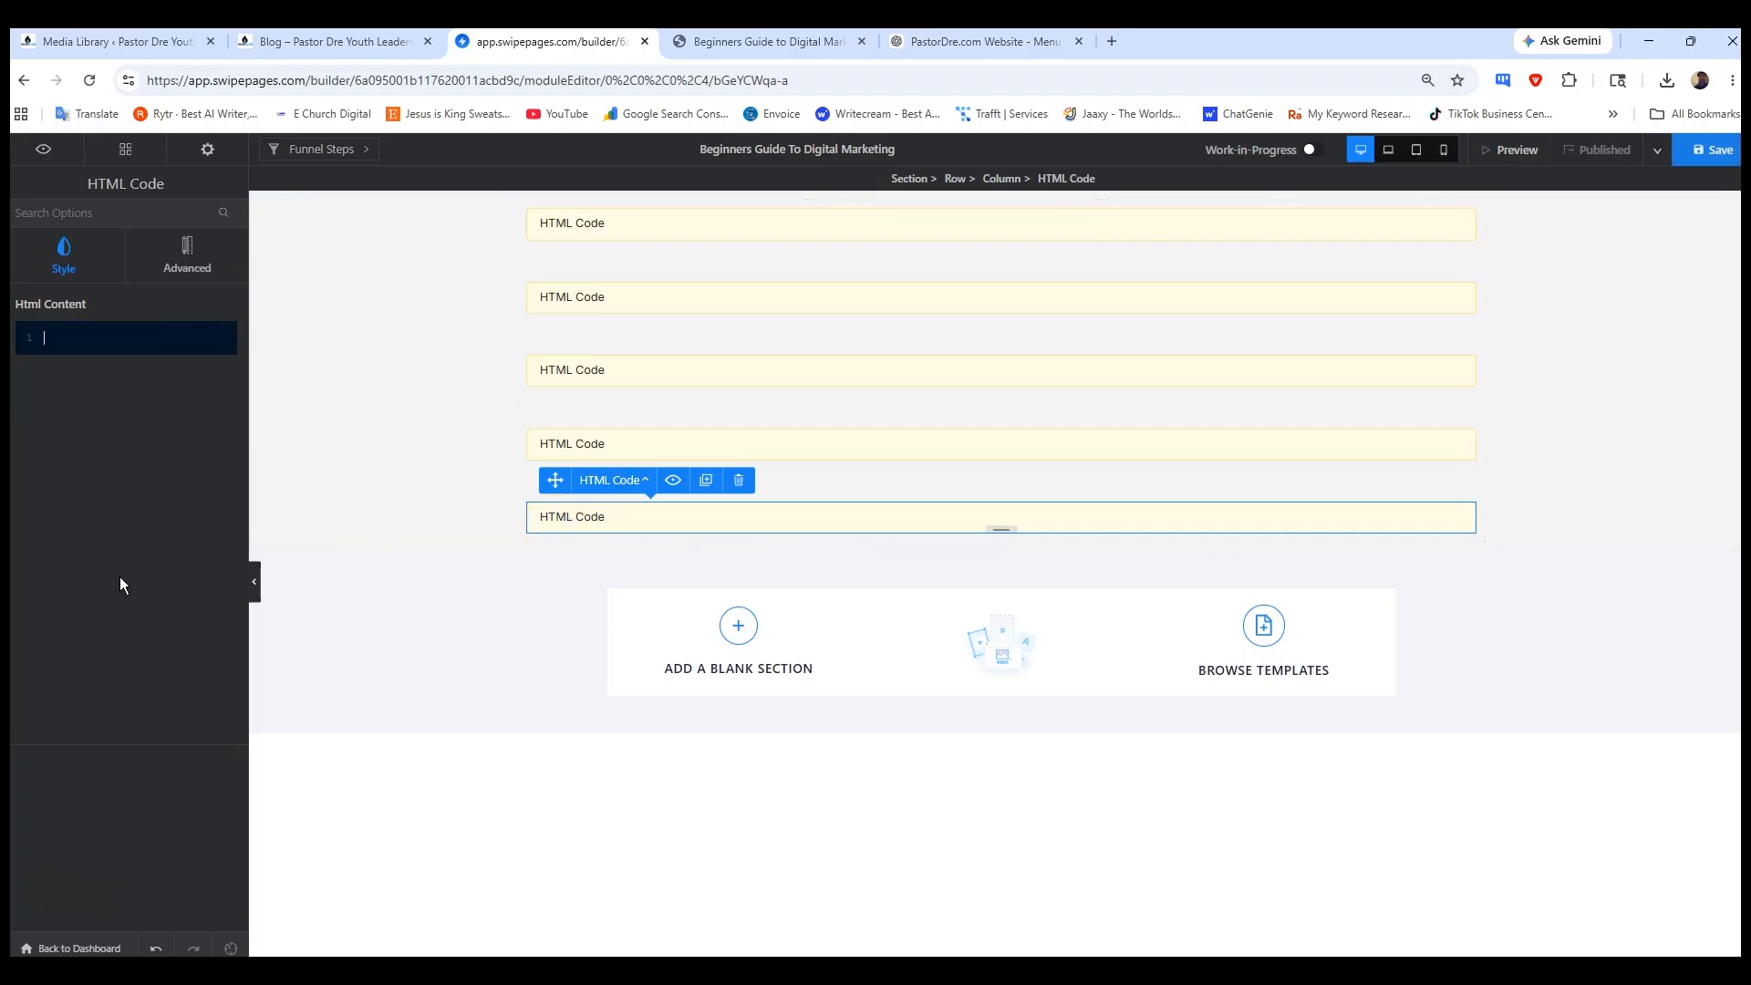
pyautogui.hotkey('ctrl', 'v')
# - Save and publish the page with the portrait image code, and check the about section on the reloaded live page
pyautogui.click(1692, 152)
pyautogui.click(1603, 151)
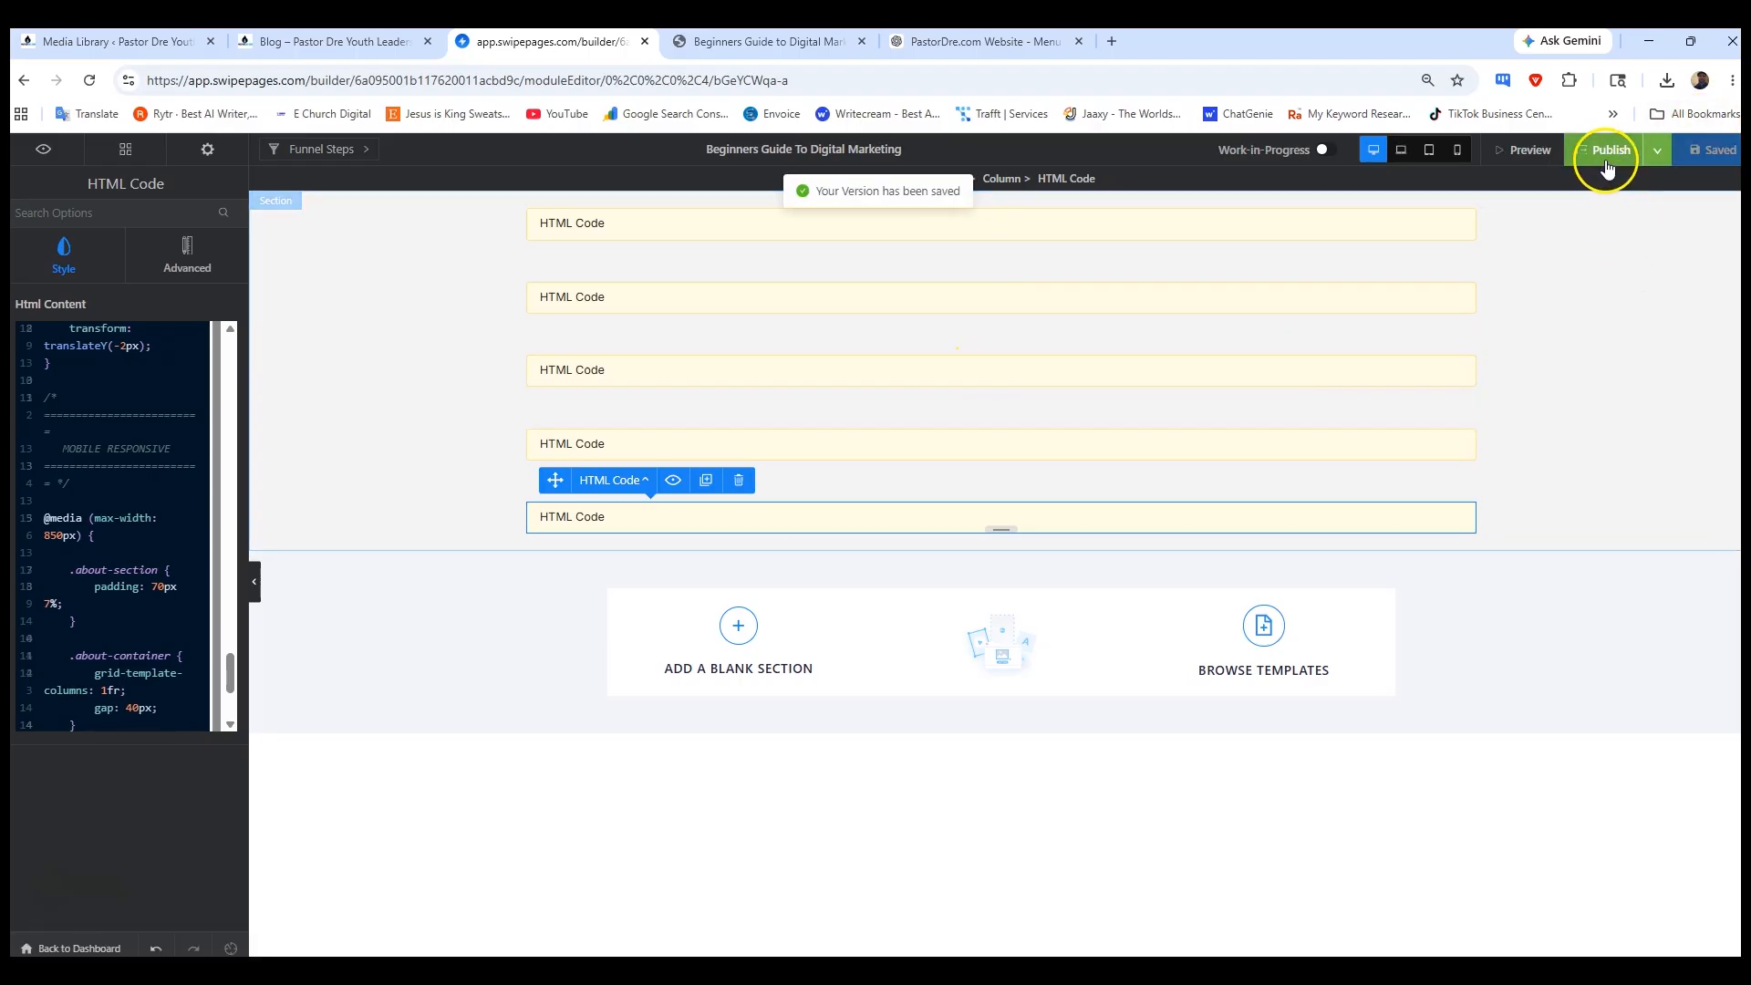
pyautogui.click(776, 42)
pyautogui.click(101, 82)
pyautogui.click(89, 82)
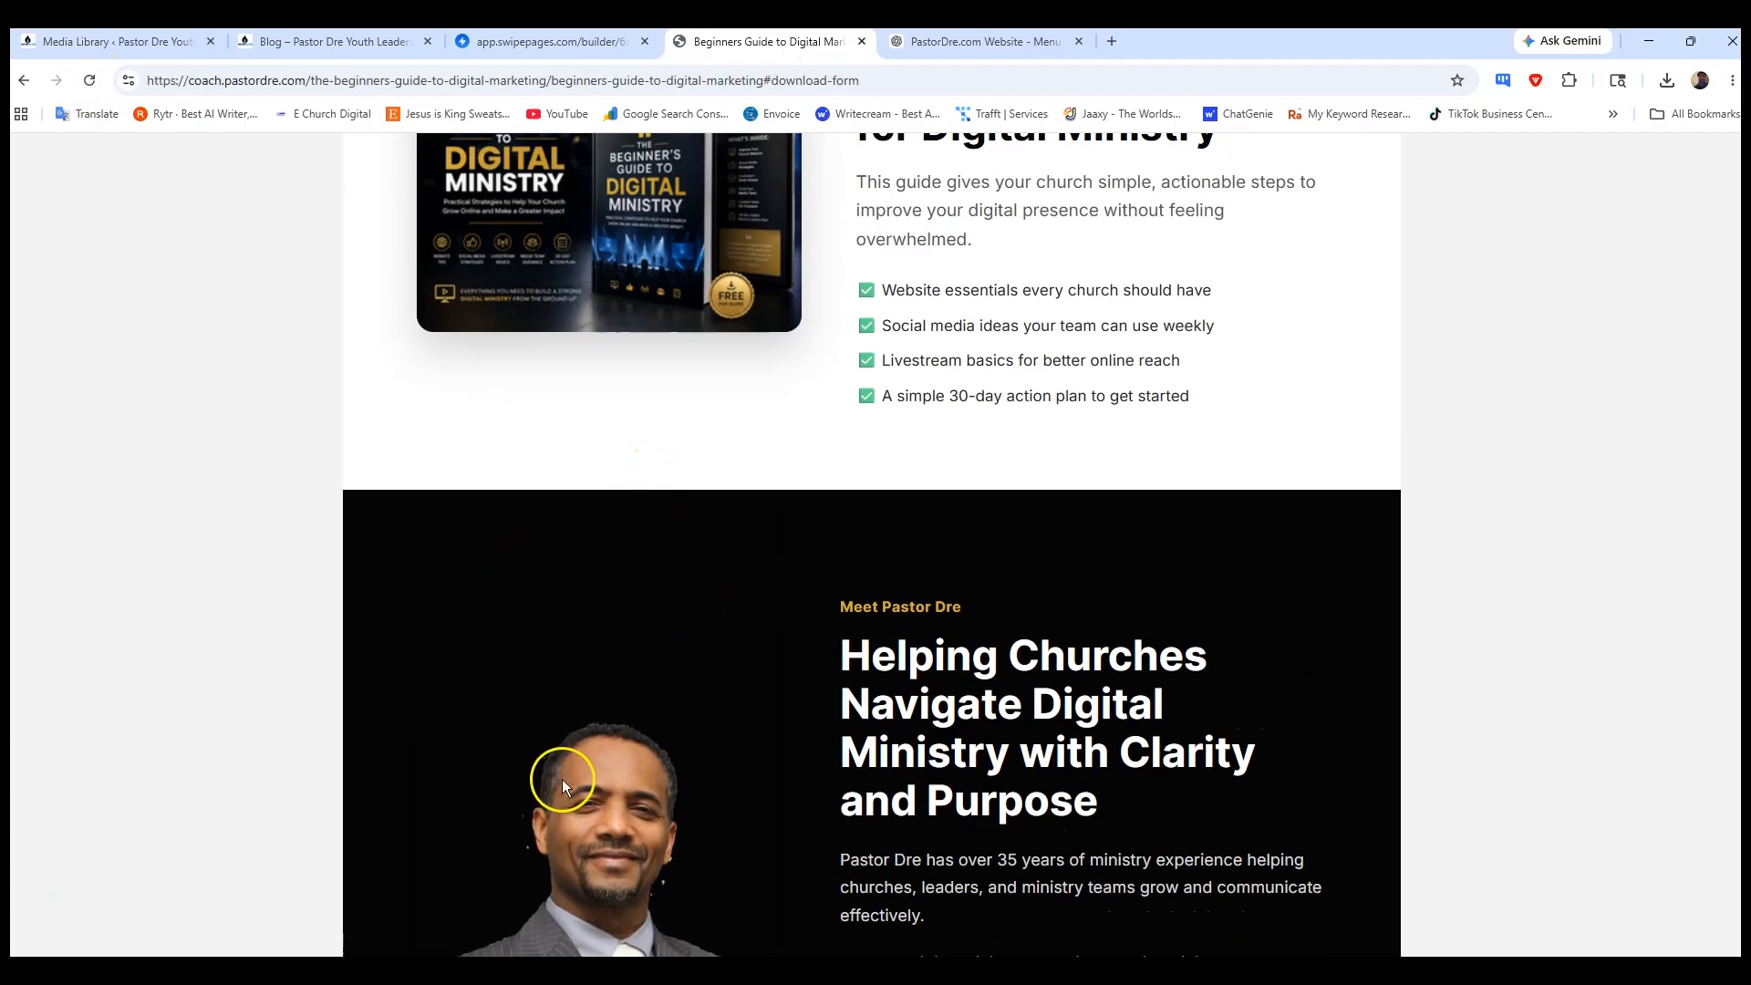
pyautogui.scroll(-4, 639, 835)
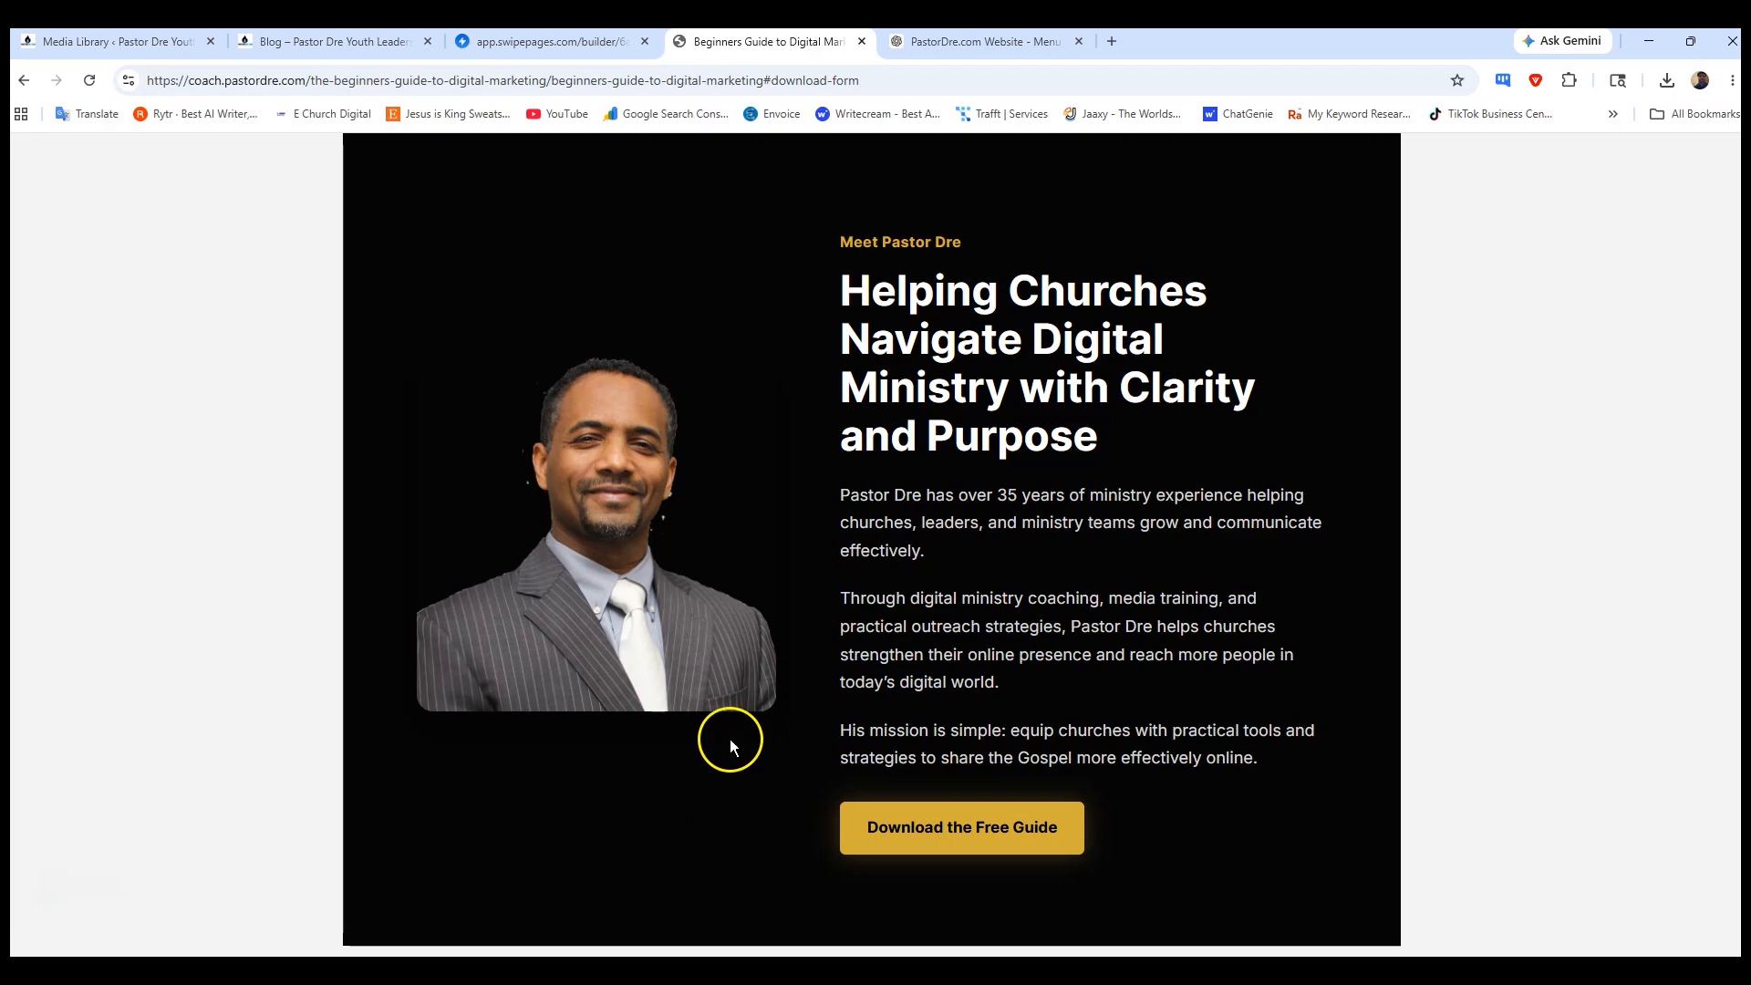
pyautogui.scroll(5, 756, 701)
# - Return to ChatGPT and send the dictated message "All right, can you give us the next section?"
pyautogui.click(933, 42)
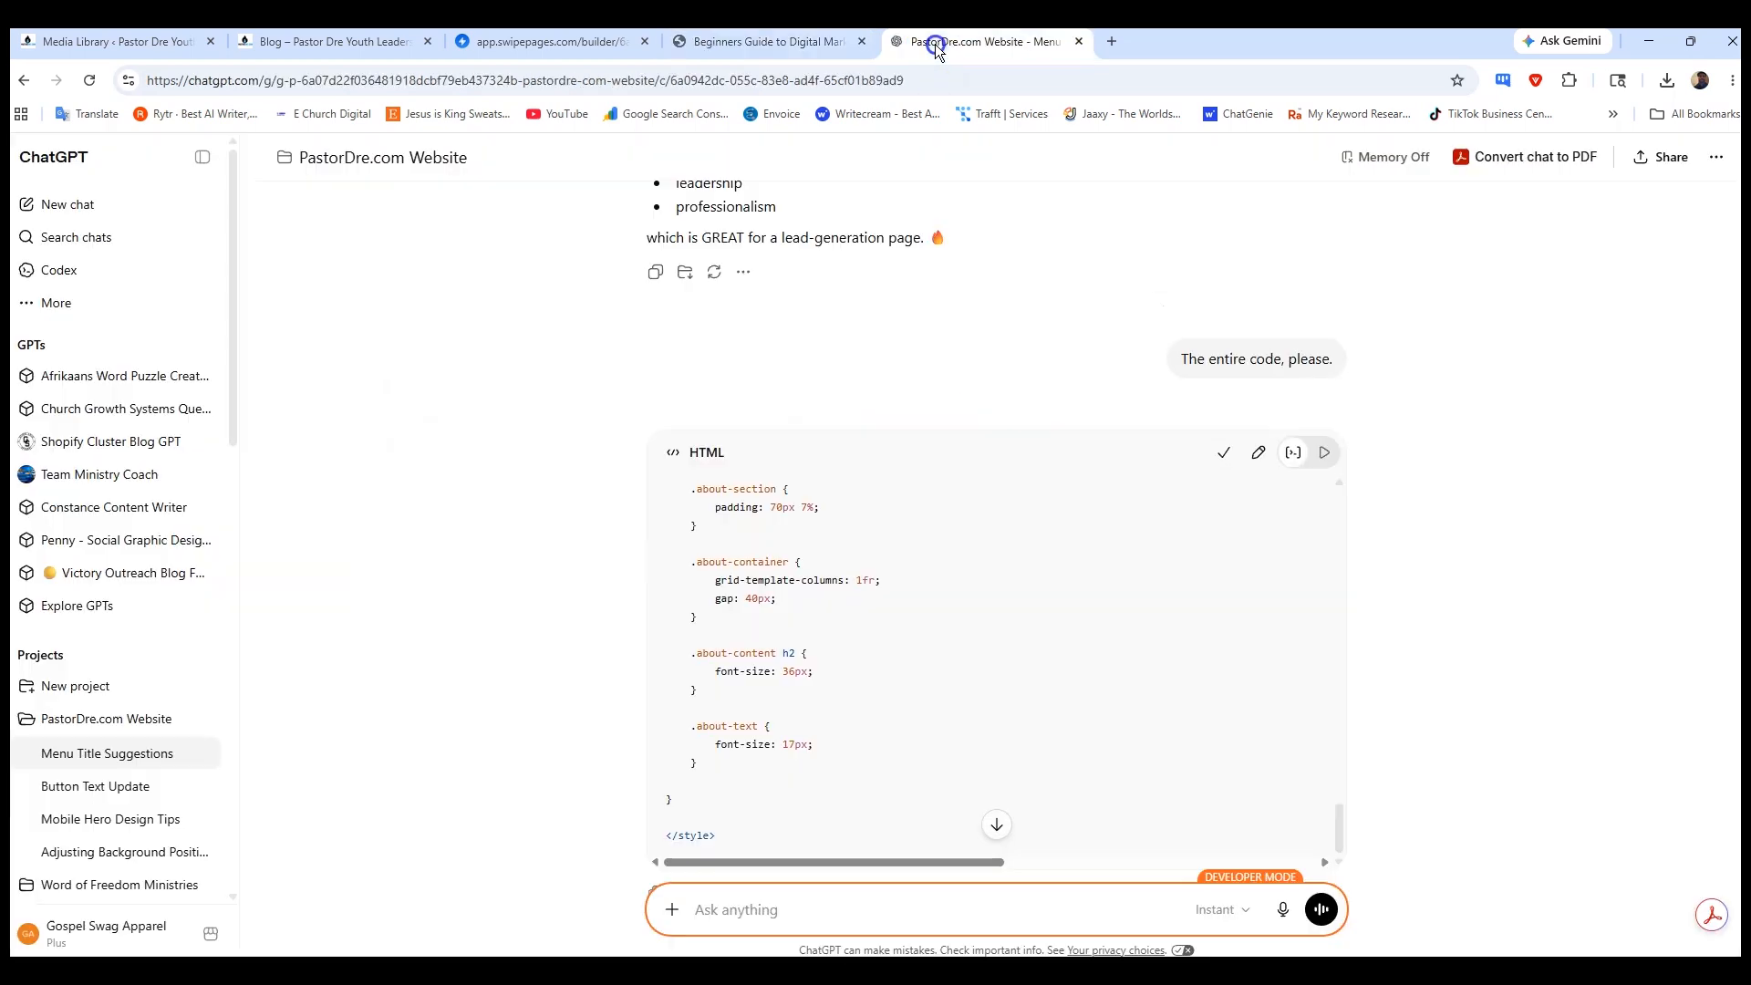
pyautogui.click(1279, 905)
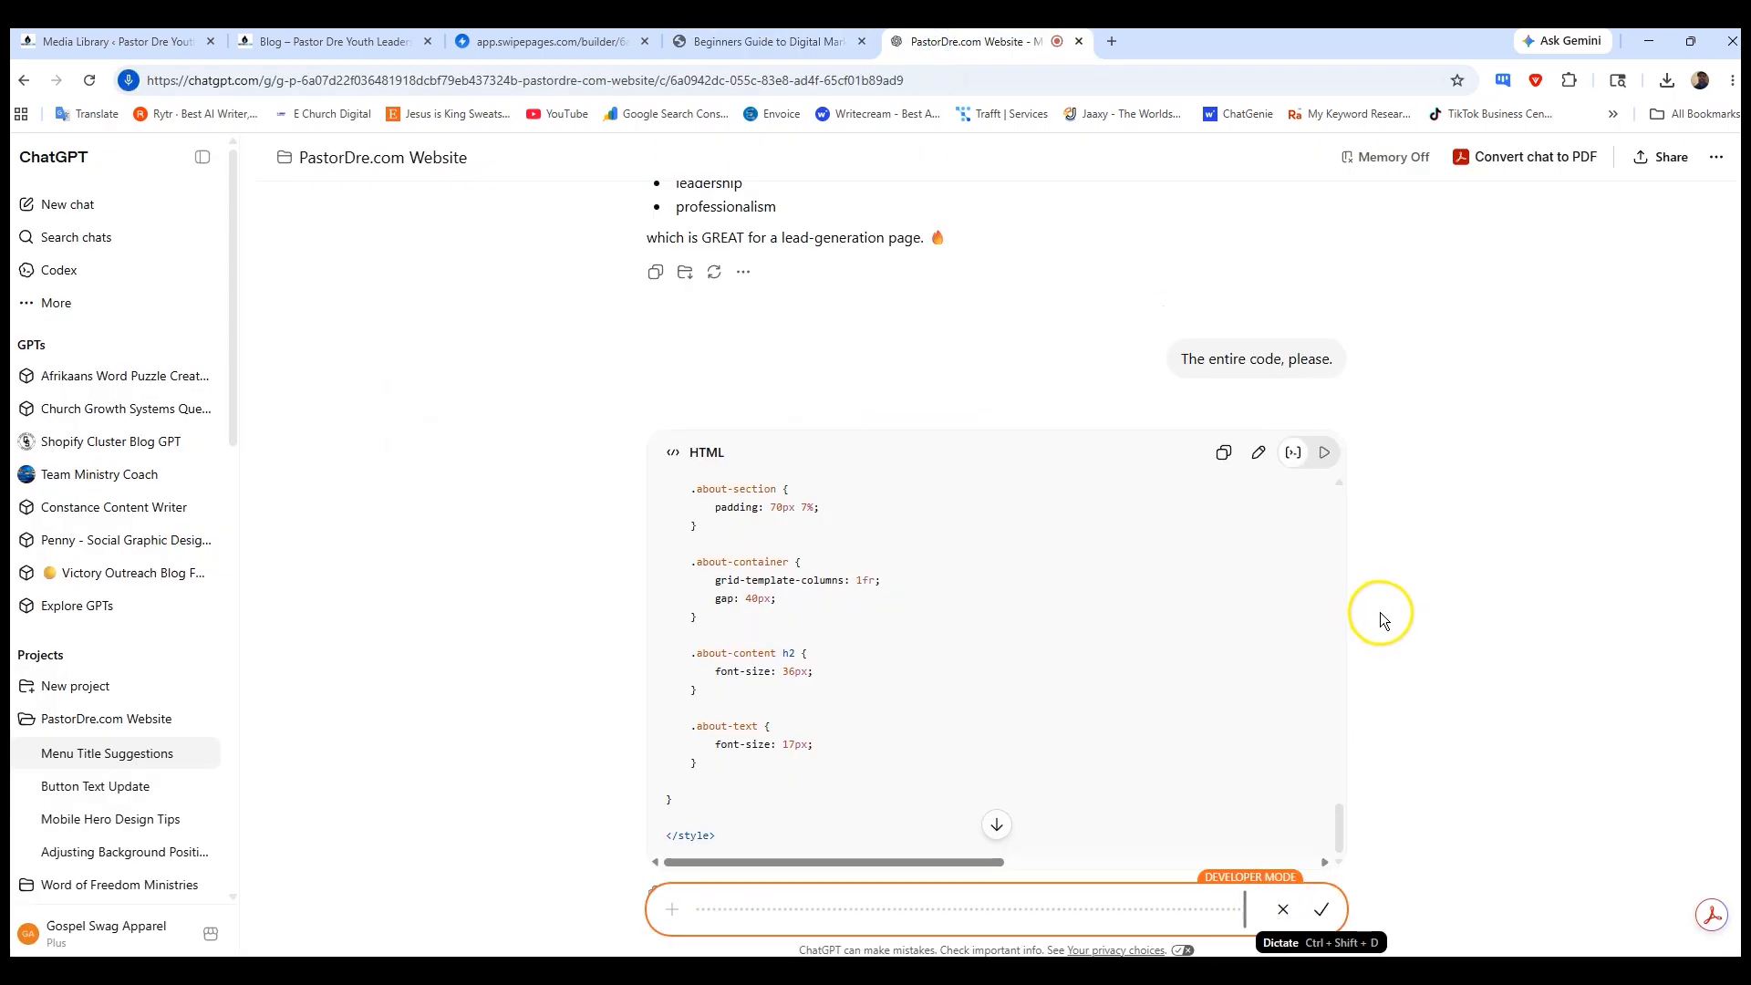
pyautogui.click(1322, 910)
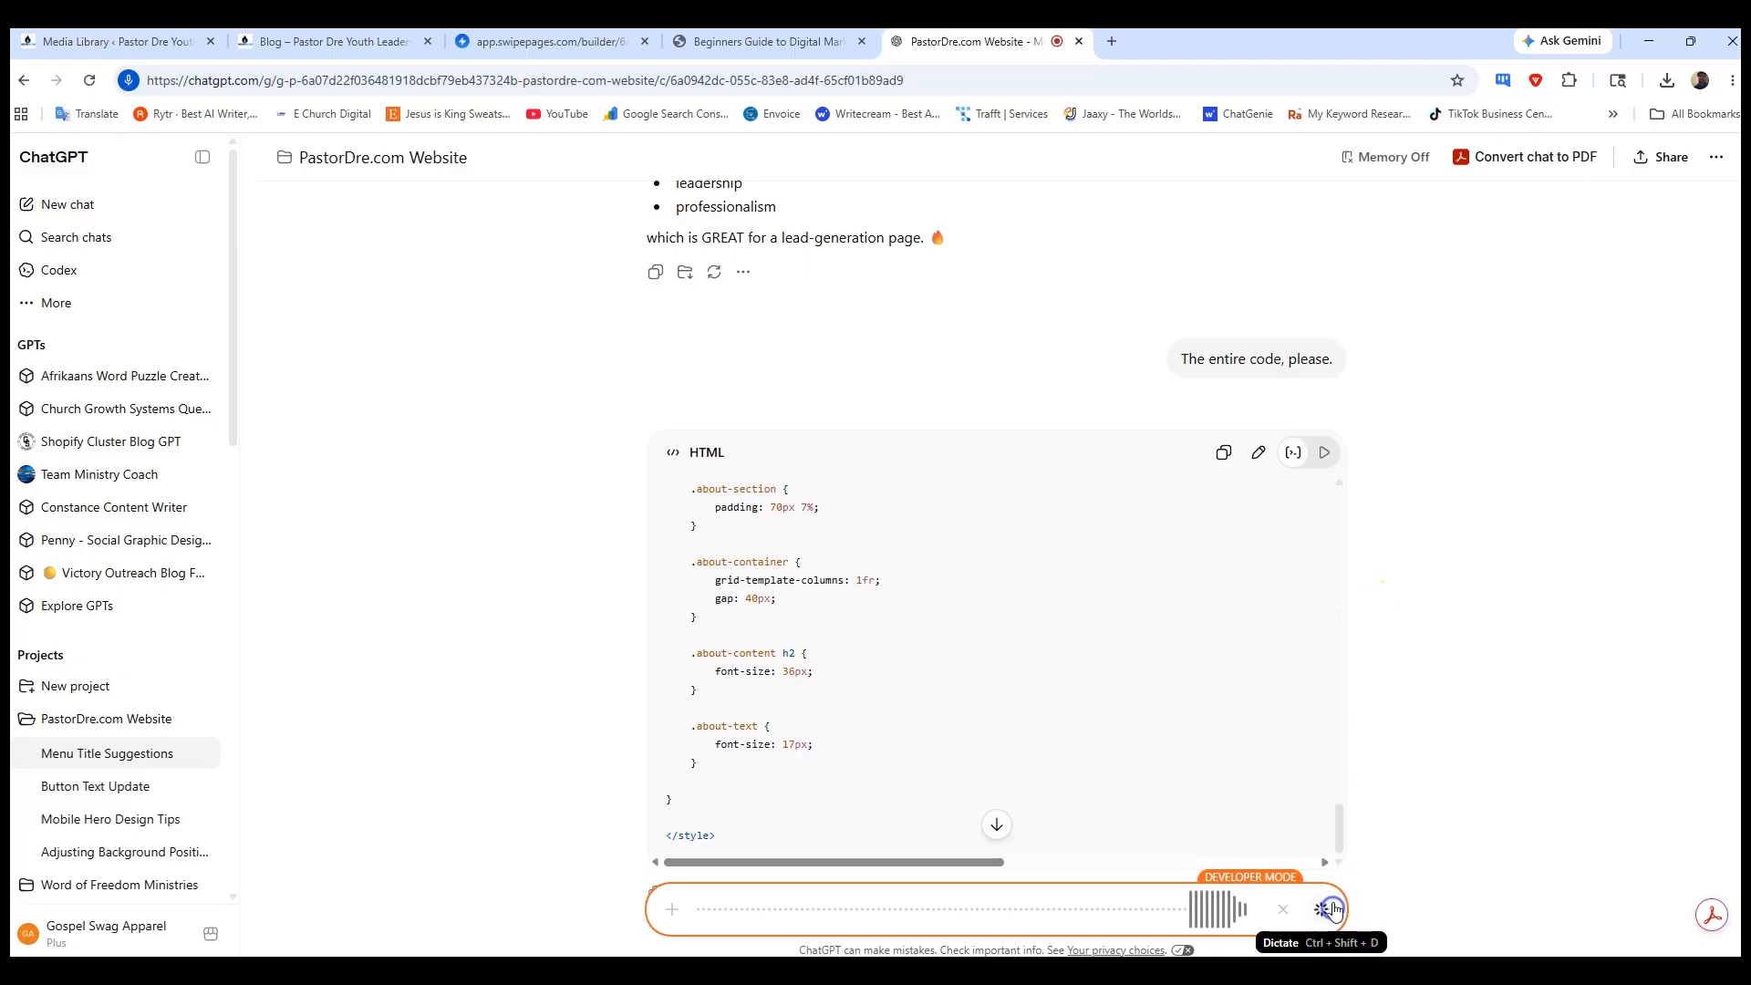
pyautogui.click(1334, 907)
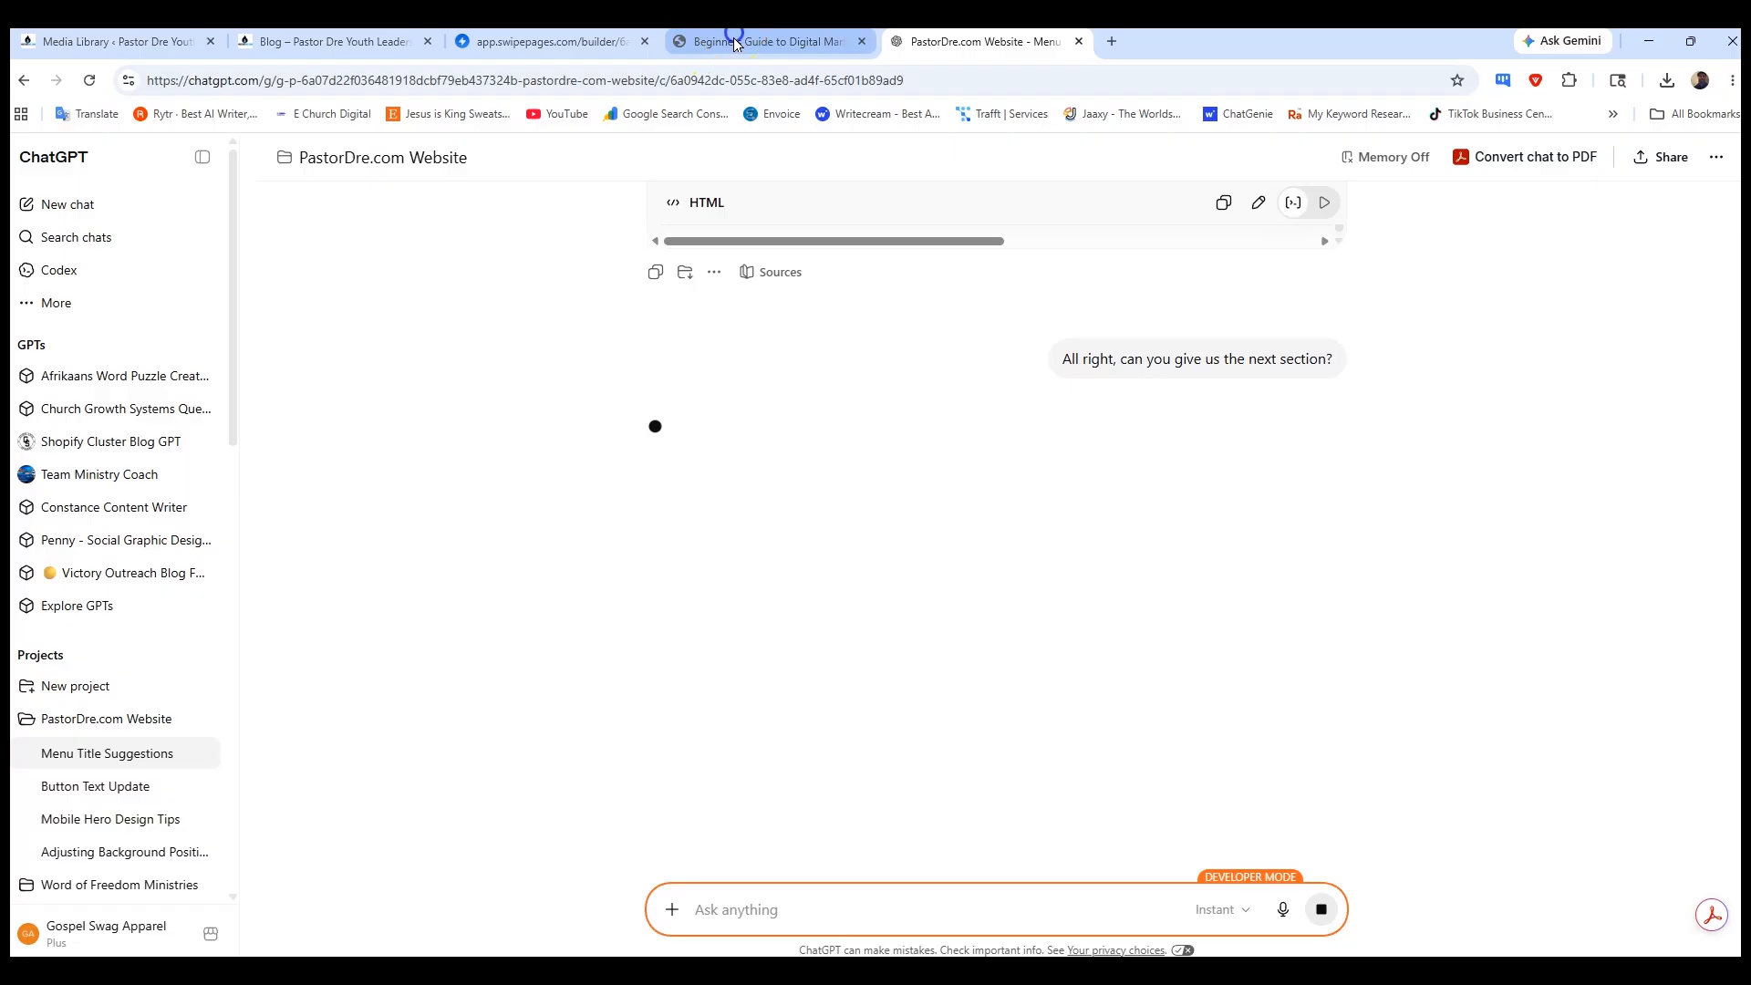
# - Switch to the live landing page and review the sections built so far, from the hero to the about section
pyautogui.click(735, 43)
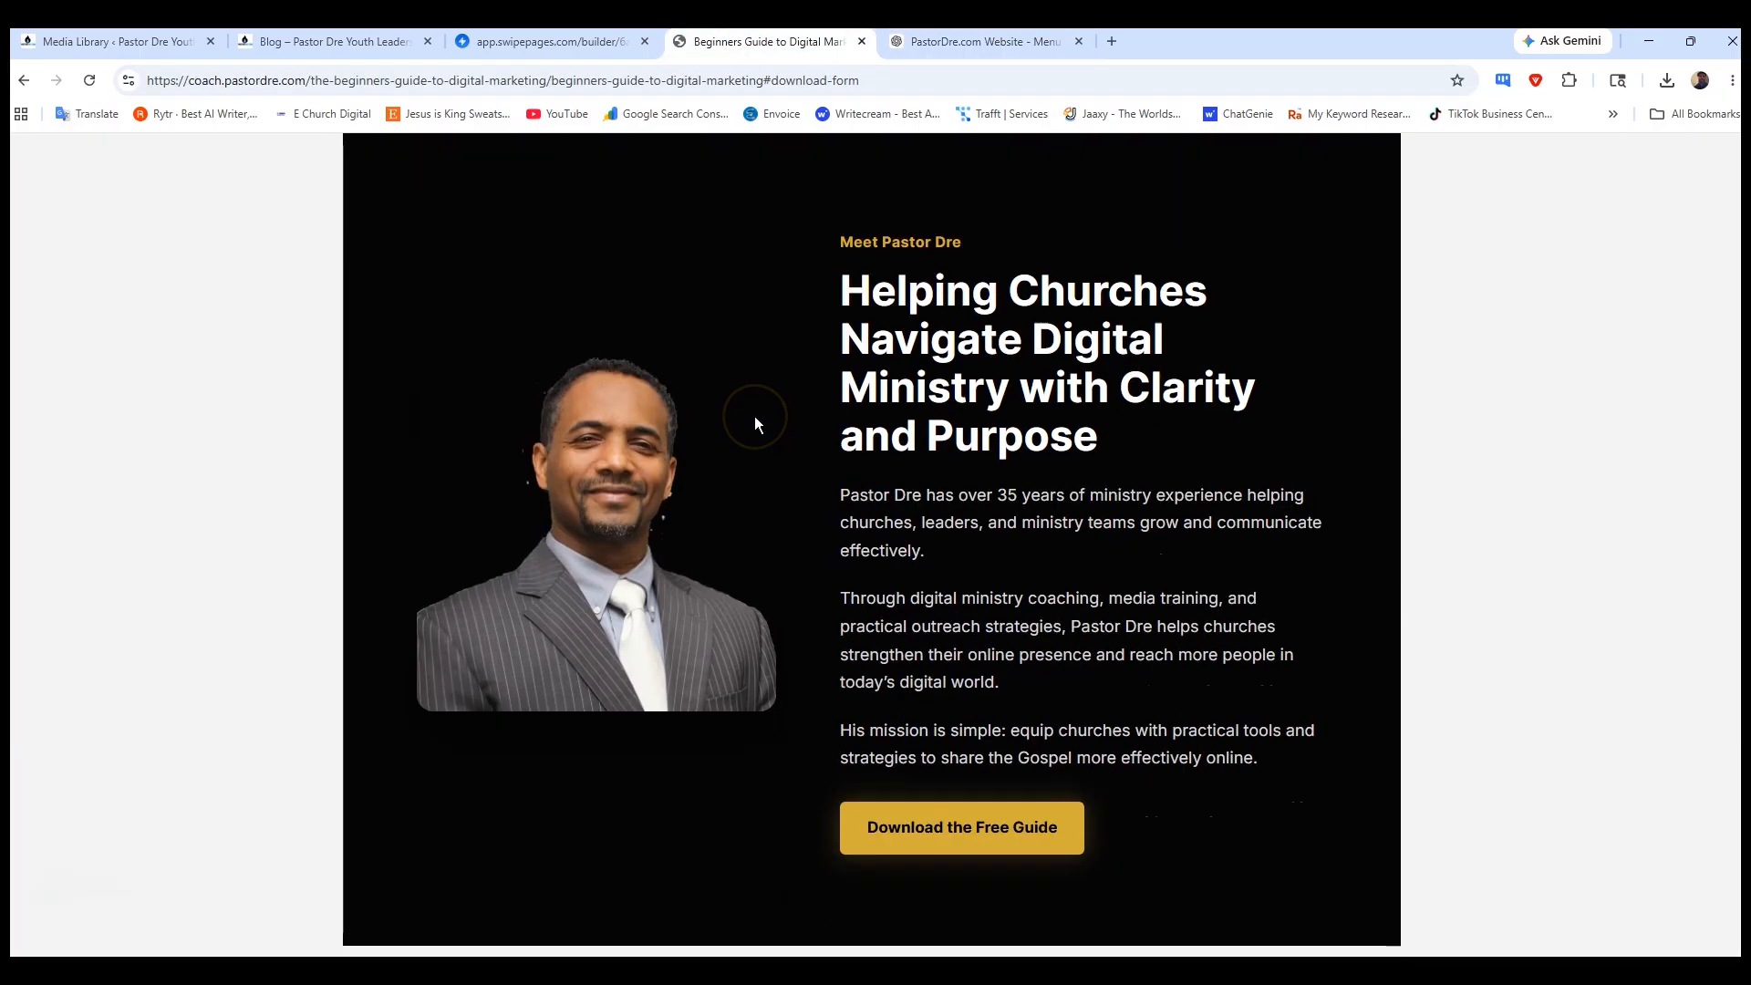
pyautogui.scroll(20, 756, 420)
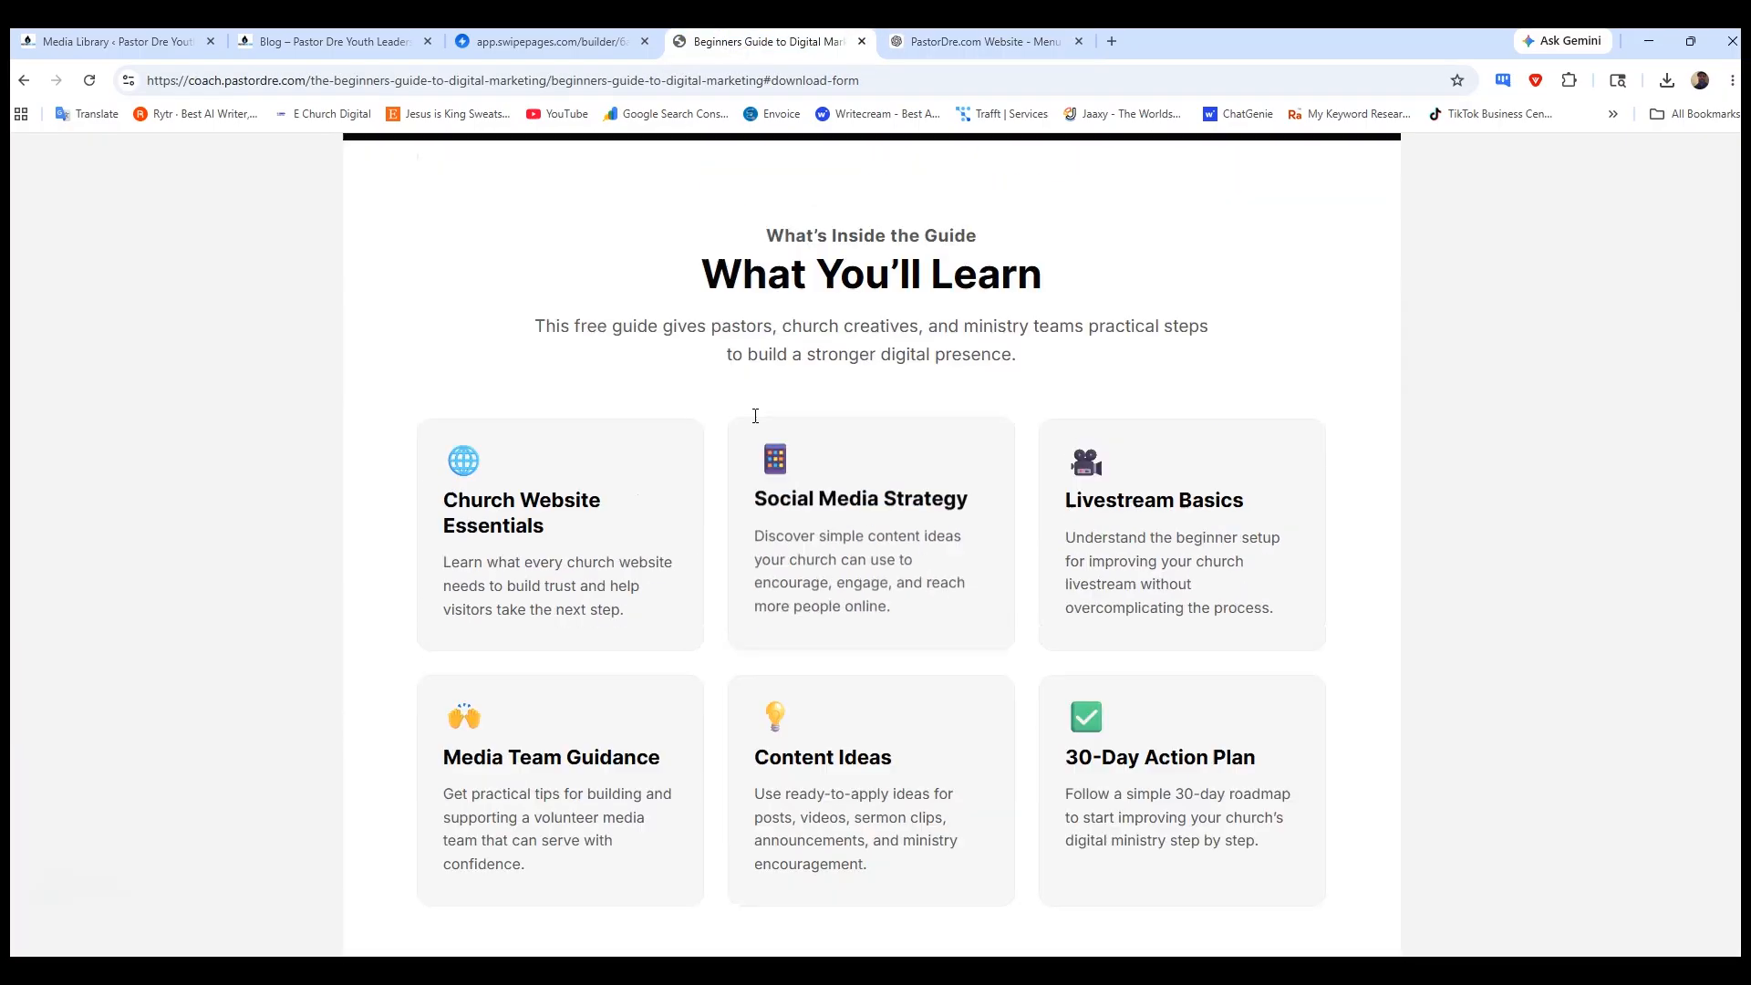
pyautogui.scroll(8, 755, 416)
pyautogui.click(798, 445)
pyautogui.scroll(-20, 798, 445)
pyautogui.scroll(15, 797, 447)
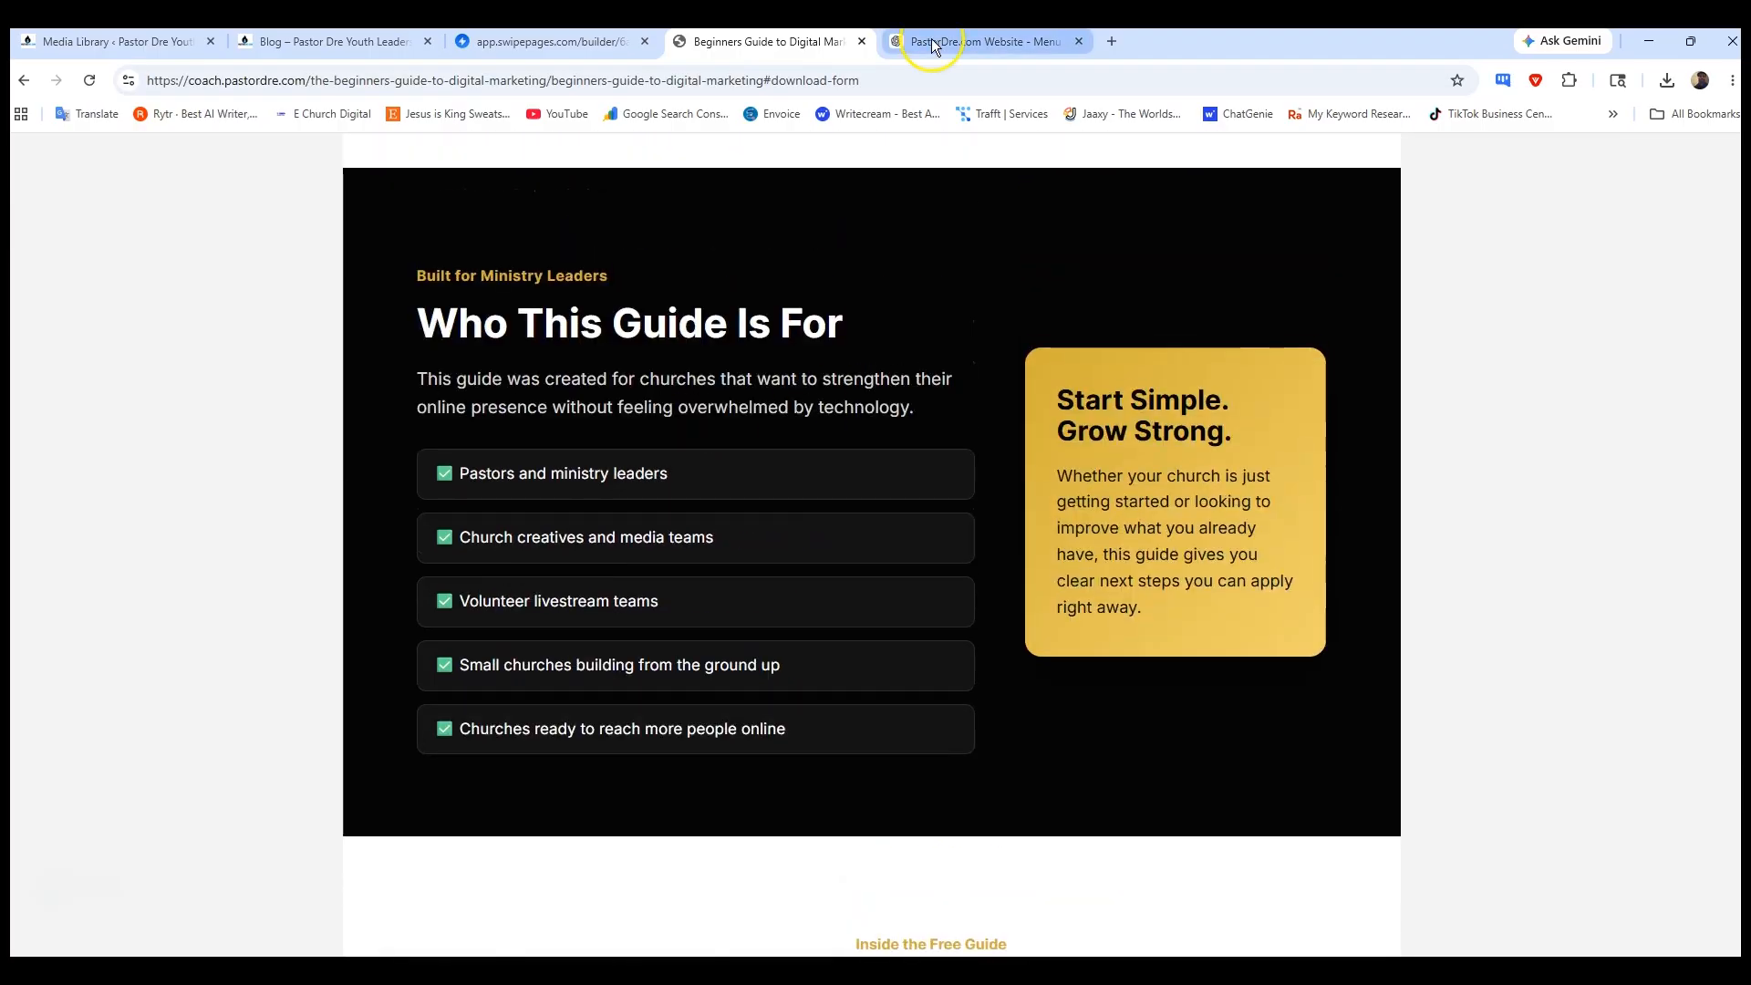
# - Return to ChatGPT and copy the generated HTML for section 6, the final call-to-action with download form
pyautogui.click(935, 43)
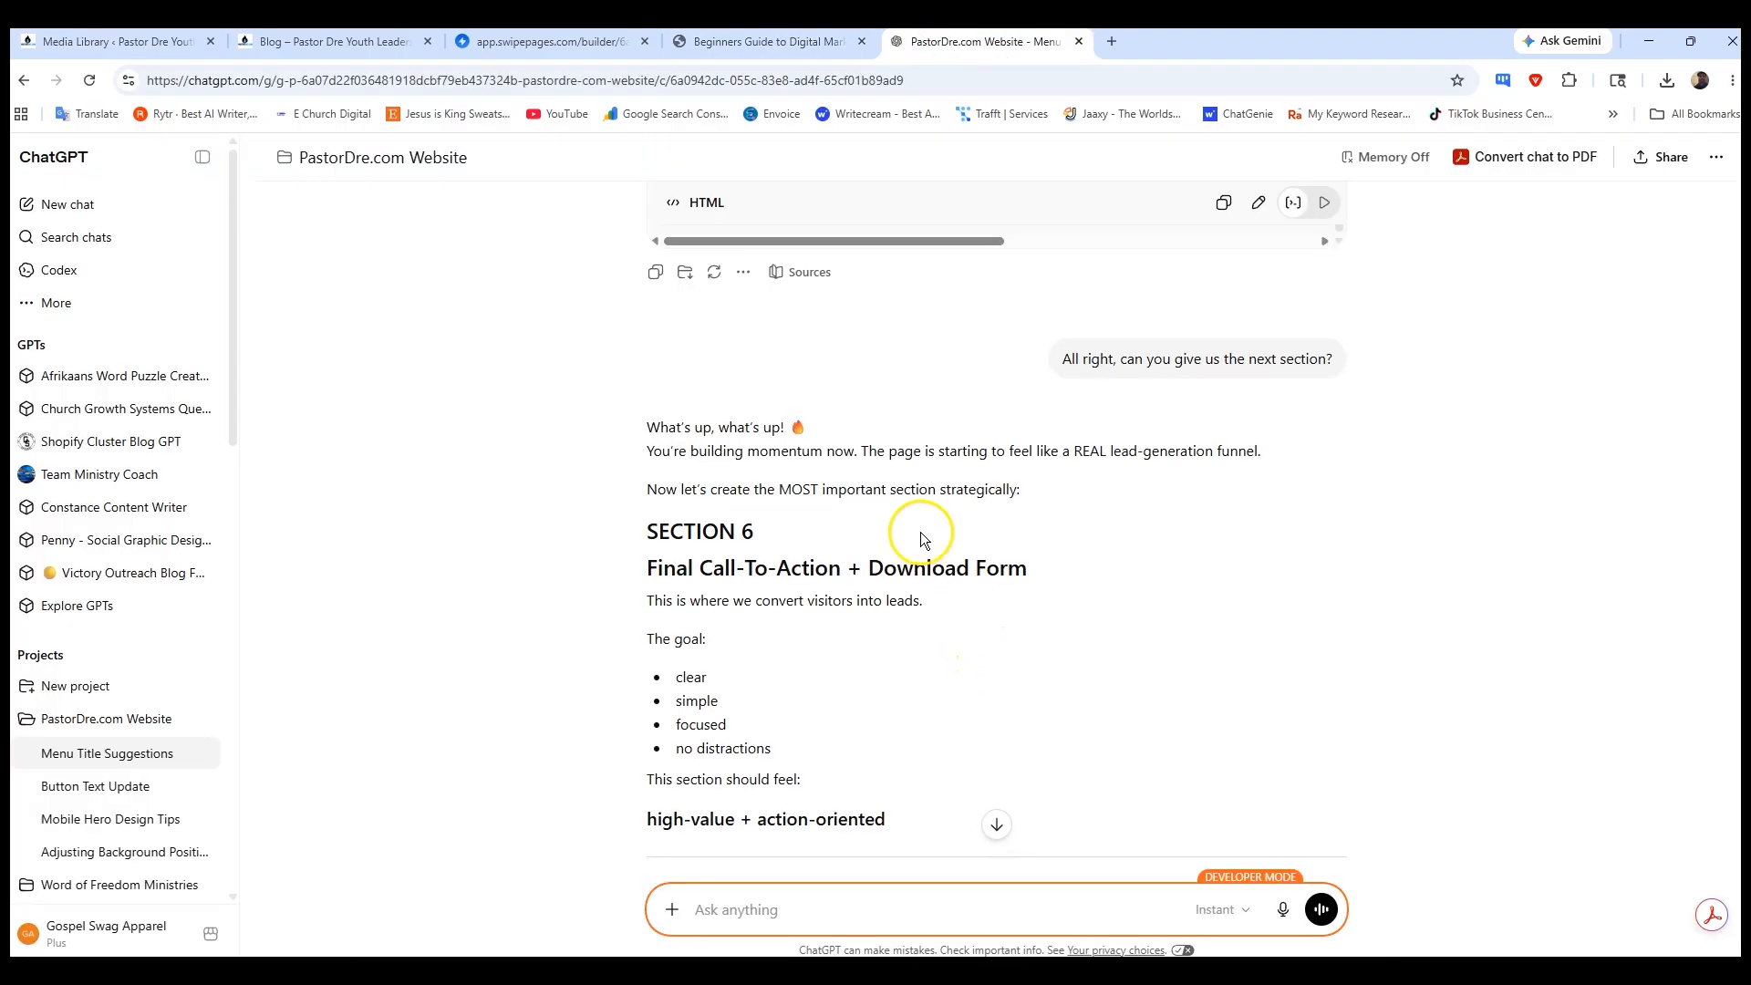
pyautogui.scroll(-4, 849, 595)
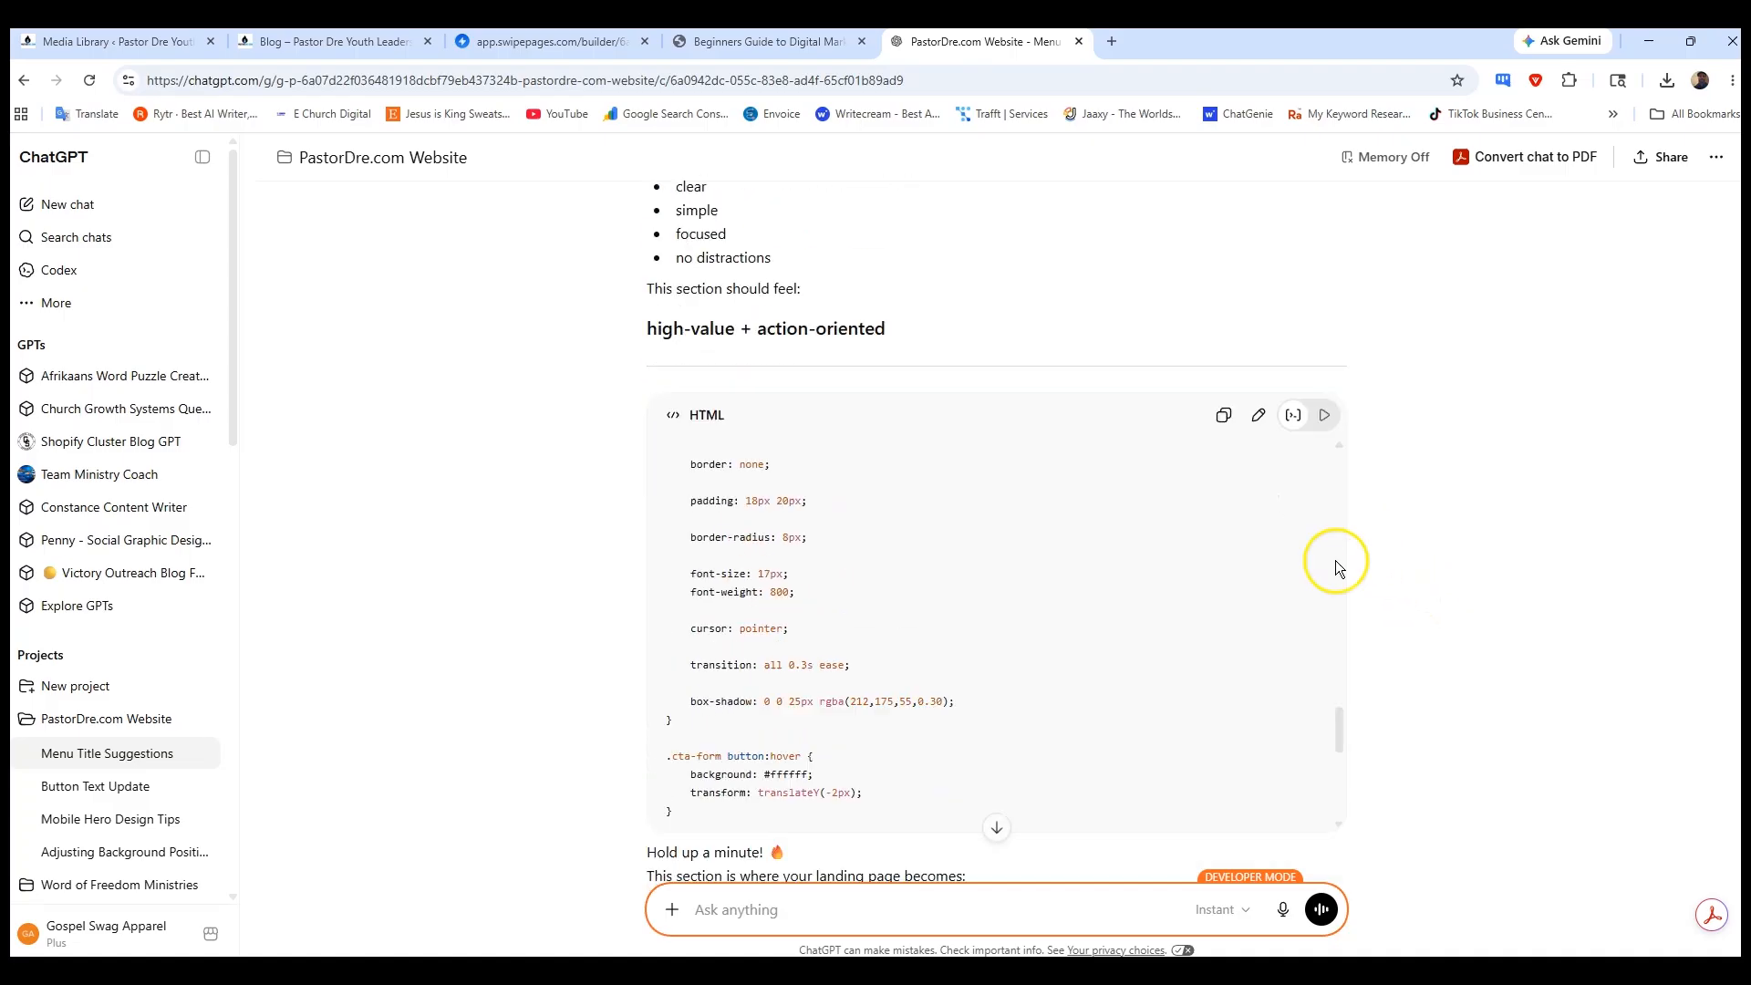
pyautogui.click(1223, 234)
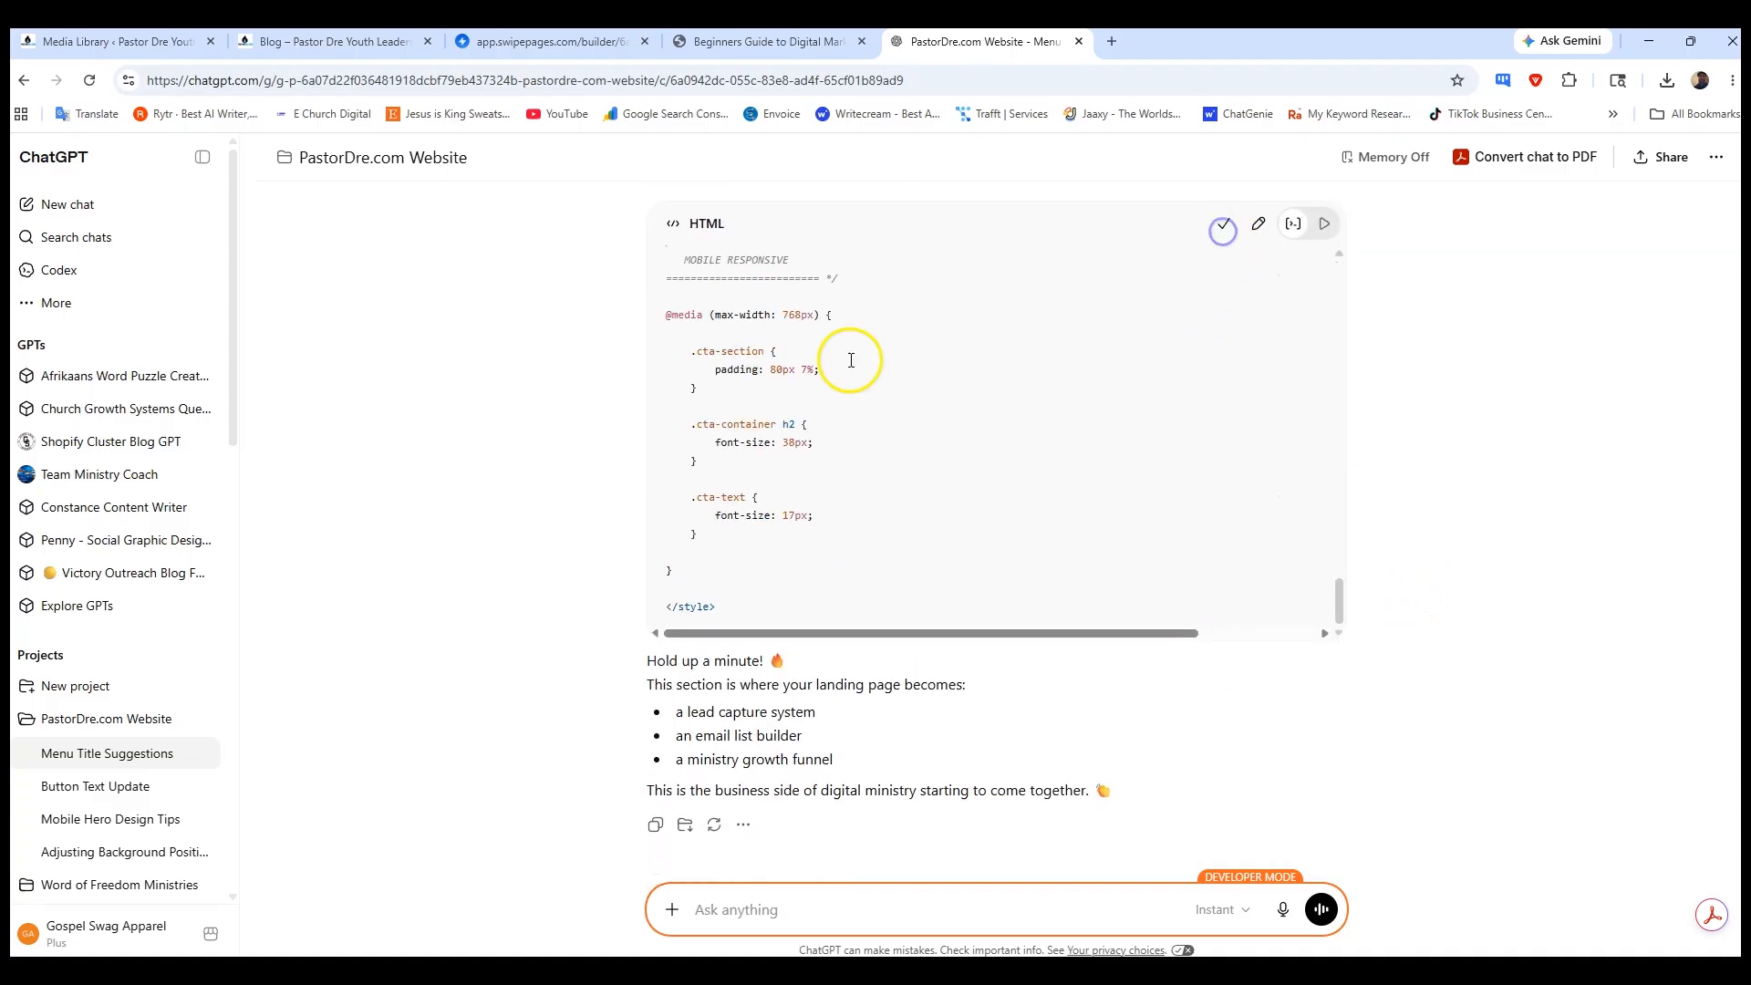
# - In Swipe Pages, duplicate the fifth HTML Code element and replace the copy's content with the section 6 code
pyautogui.click(510, 42)
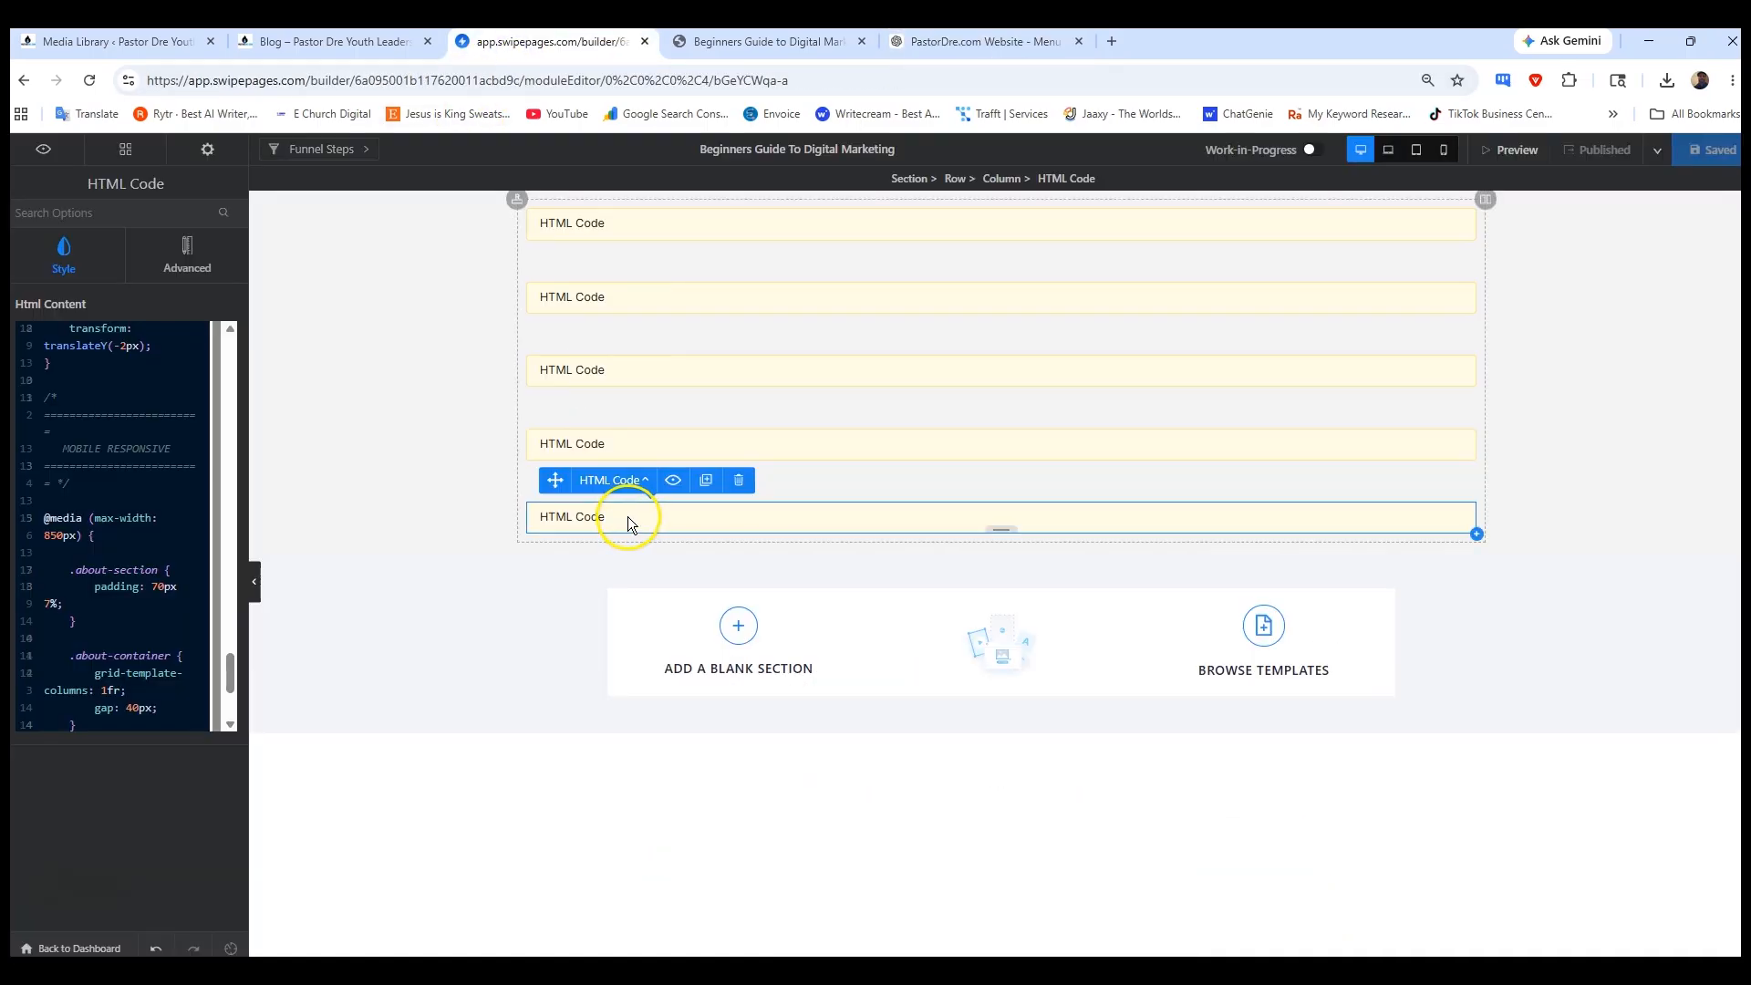
pyautogui.click(706, 480)
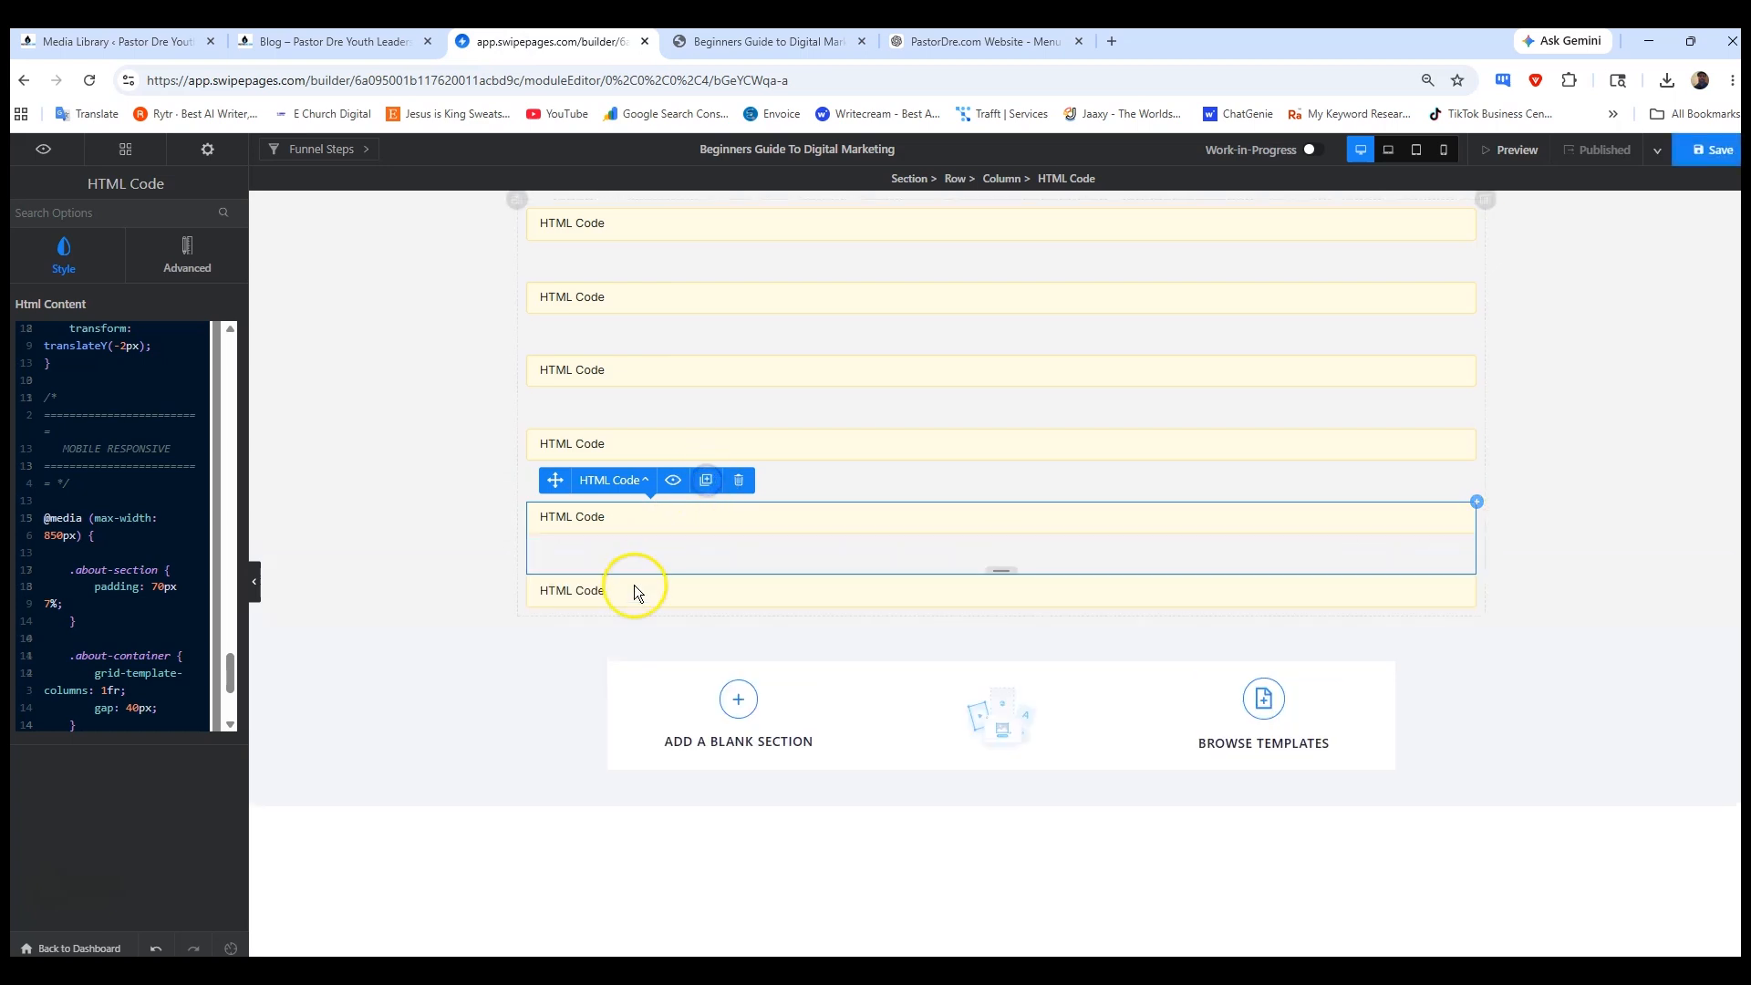
pyautogui.click(617, 597)
pyautogui.click(186, 591)
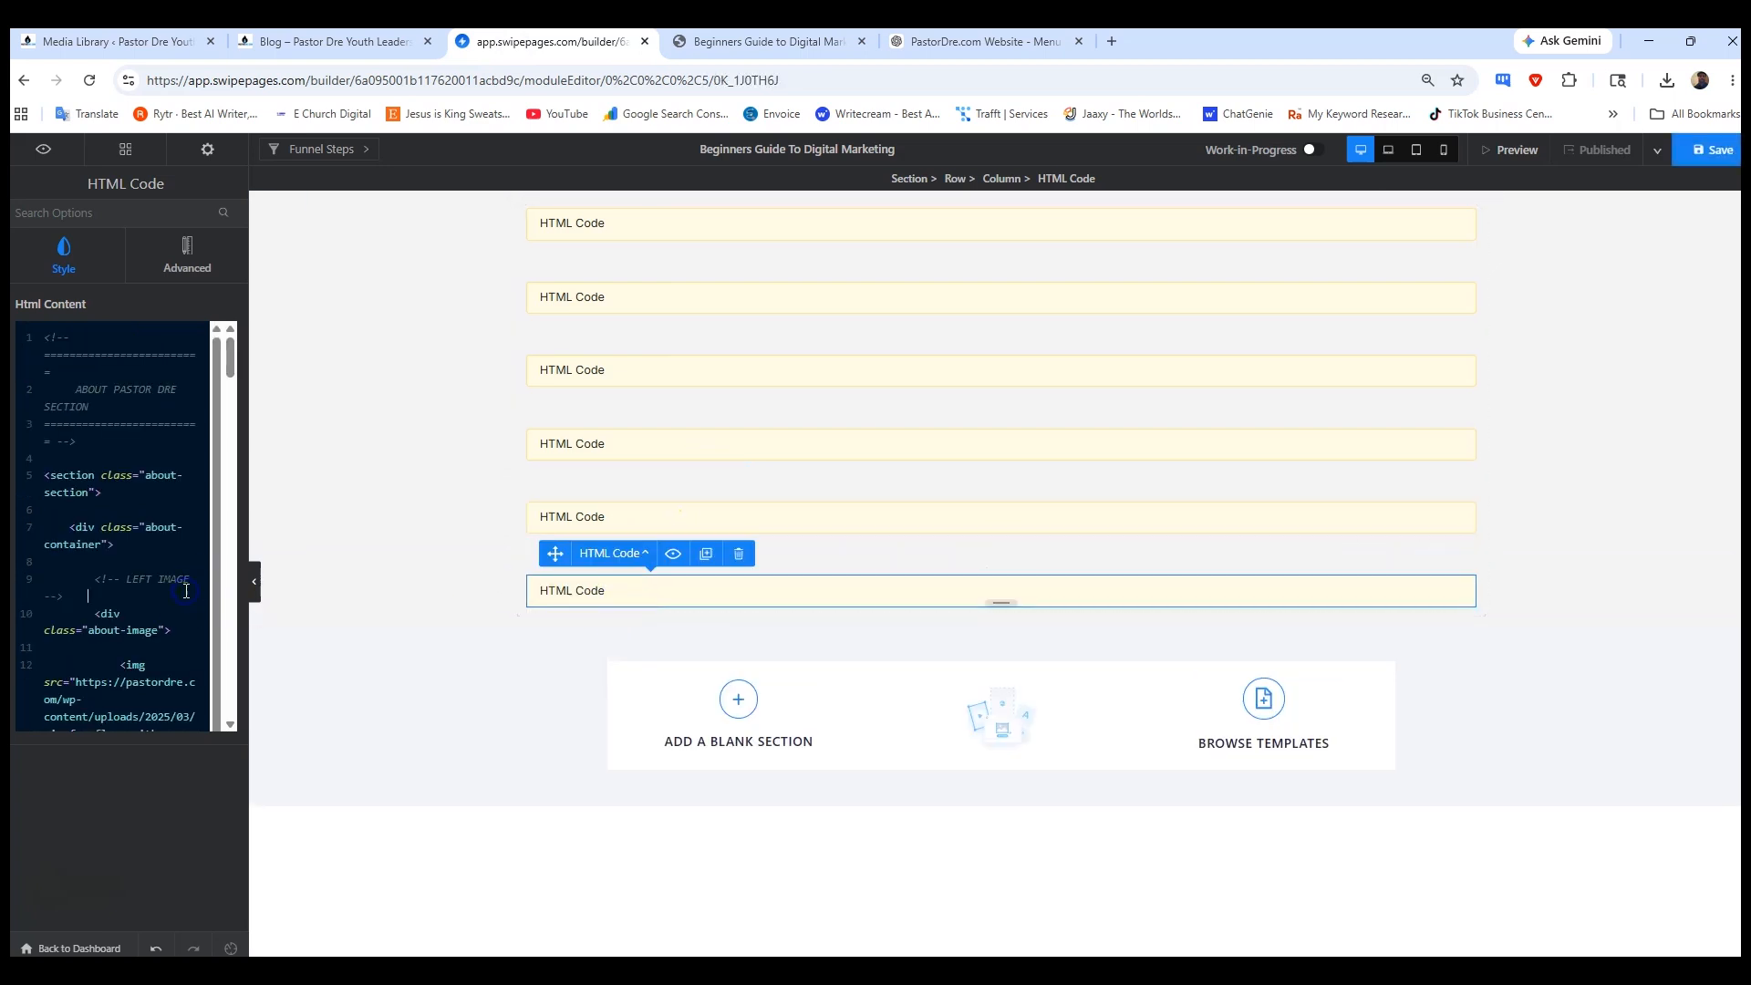
pyautogui.hotkey('ctrl', 'a')
pyautogui.press('BackSpace')
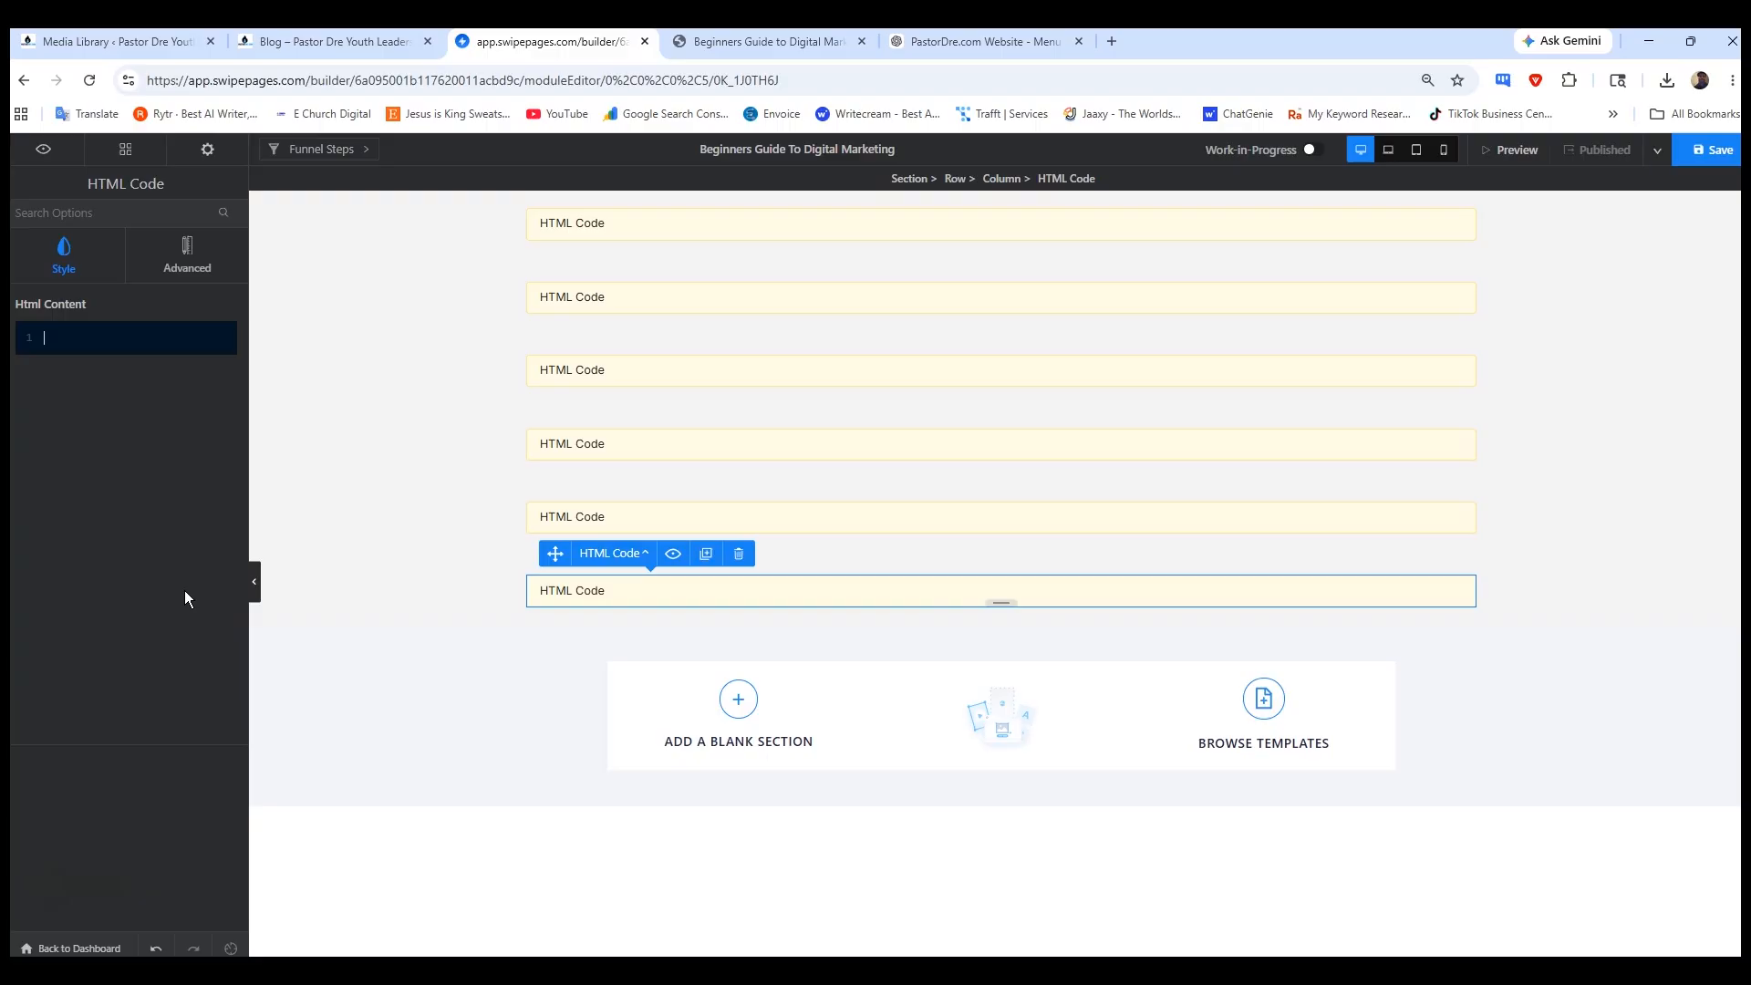
pyautogui.hotkey('ctrl', 'v')
# - Save and publish the page with the call-to-action section, and reload the live landing page
pyautogui.click(1718, 152)
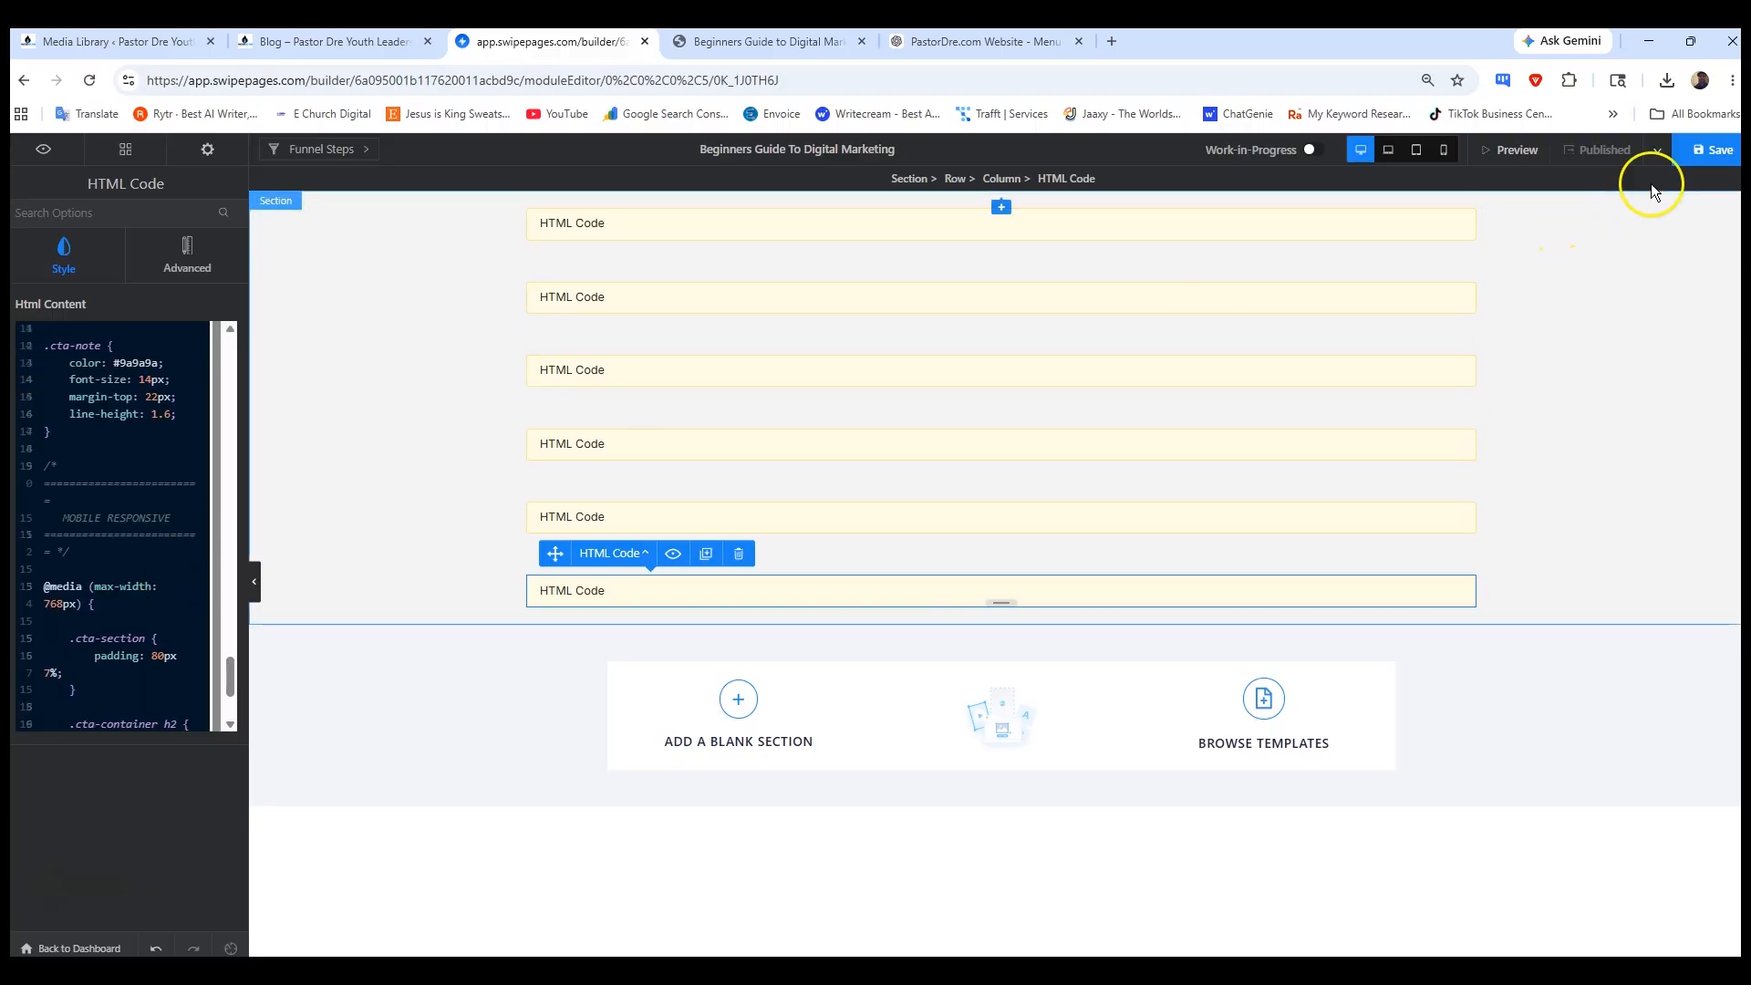
pyautogui.click(1613, 151)
pyautogui.click(757, 41)
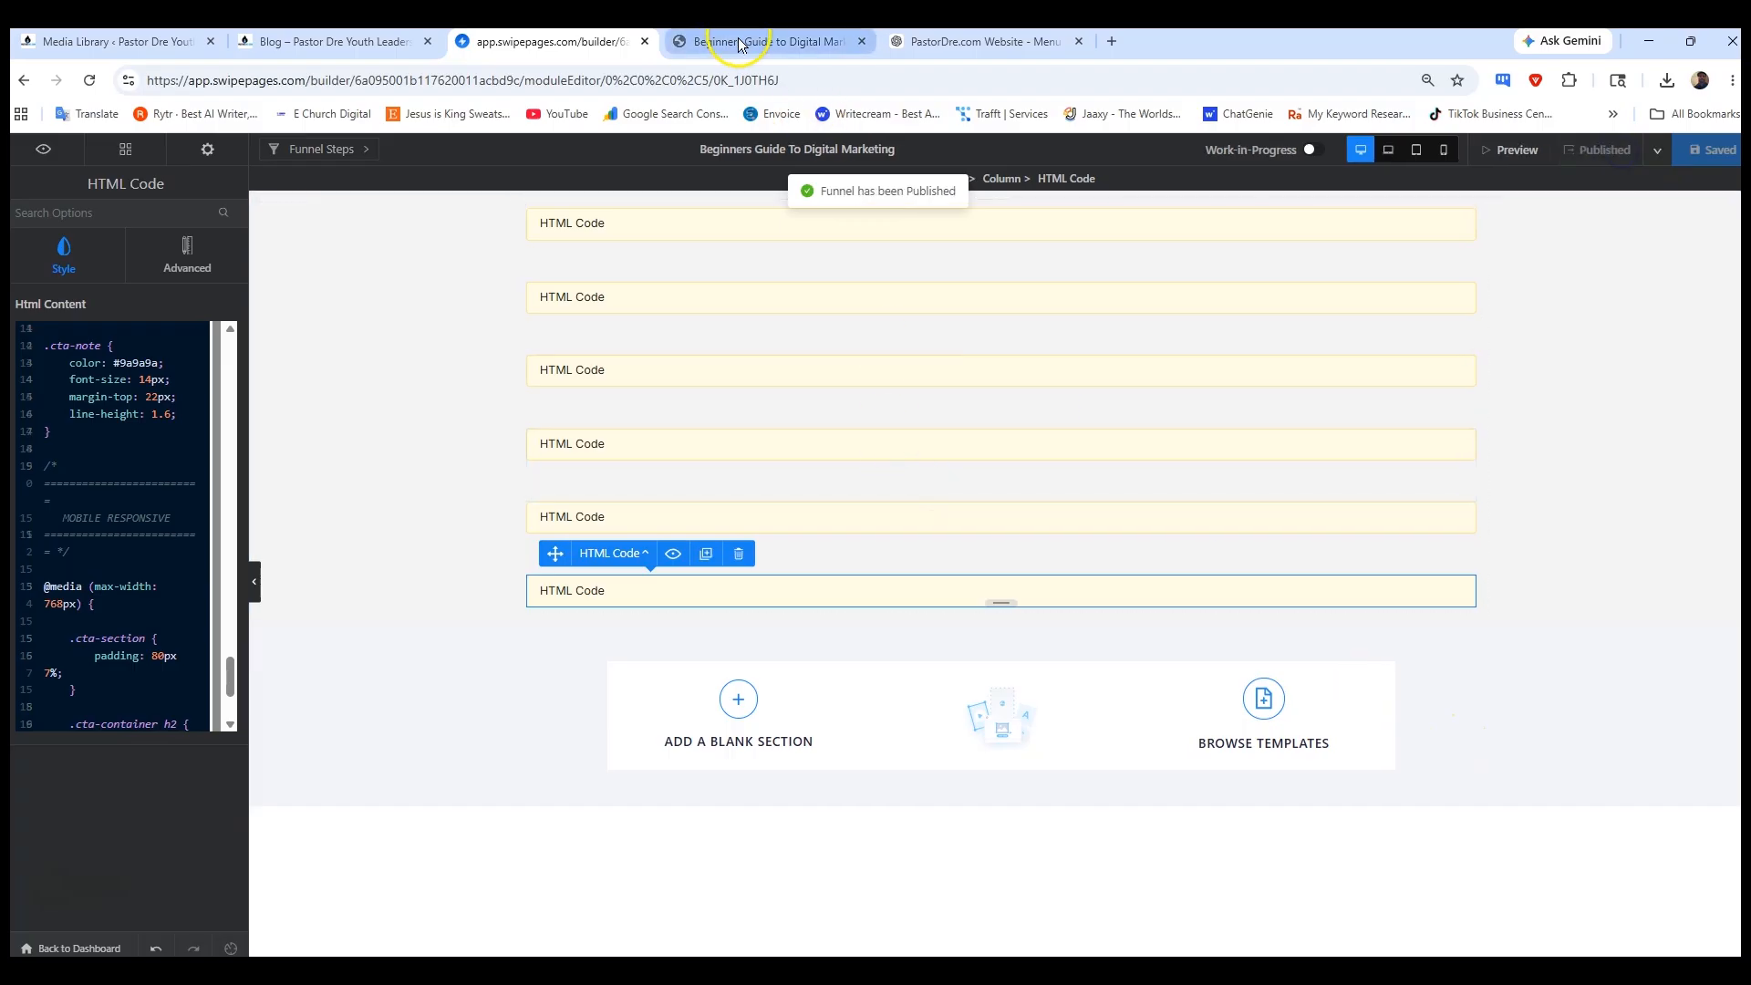
pyautogui.click(89, 81)
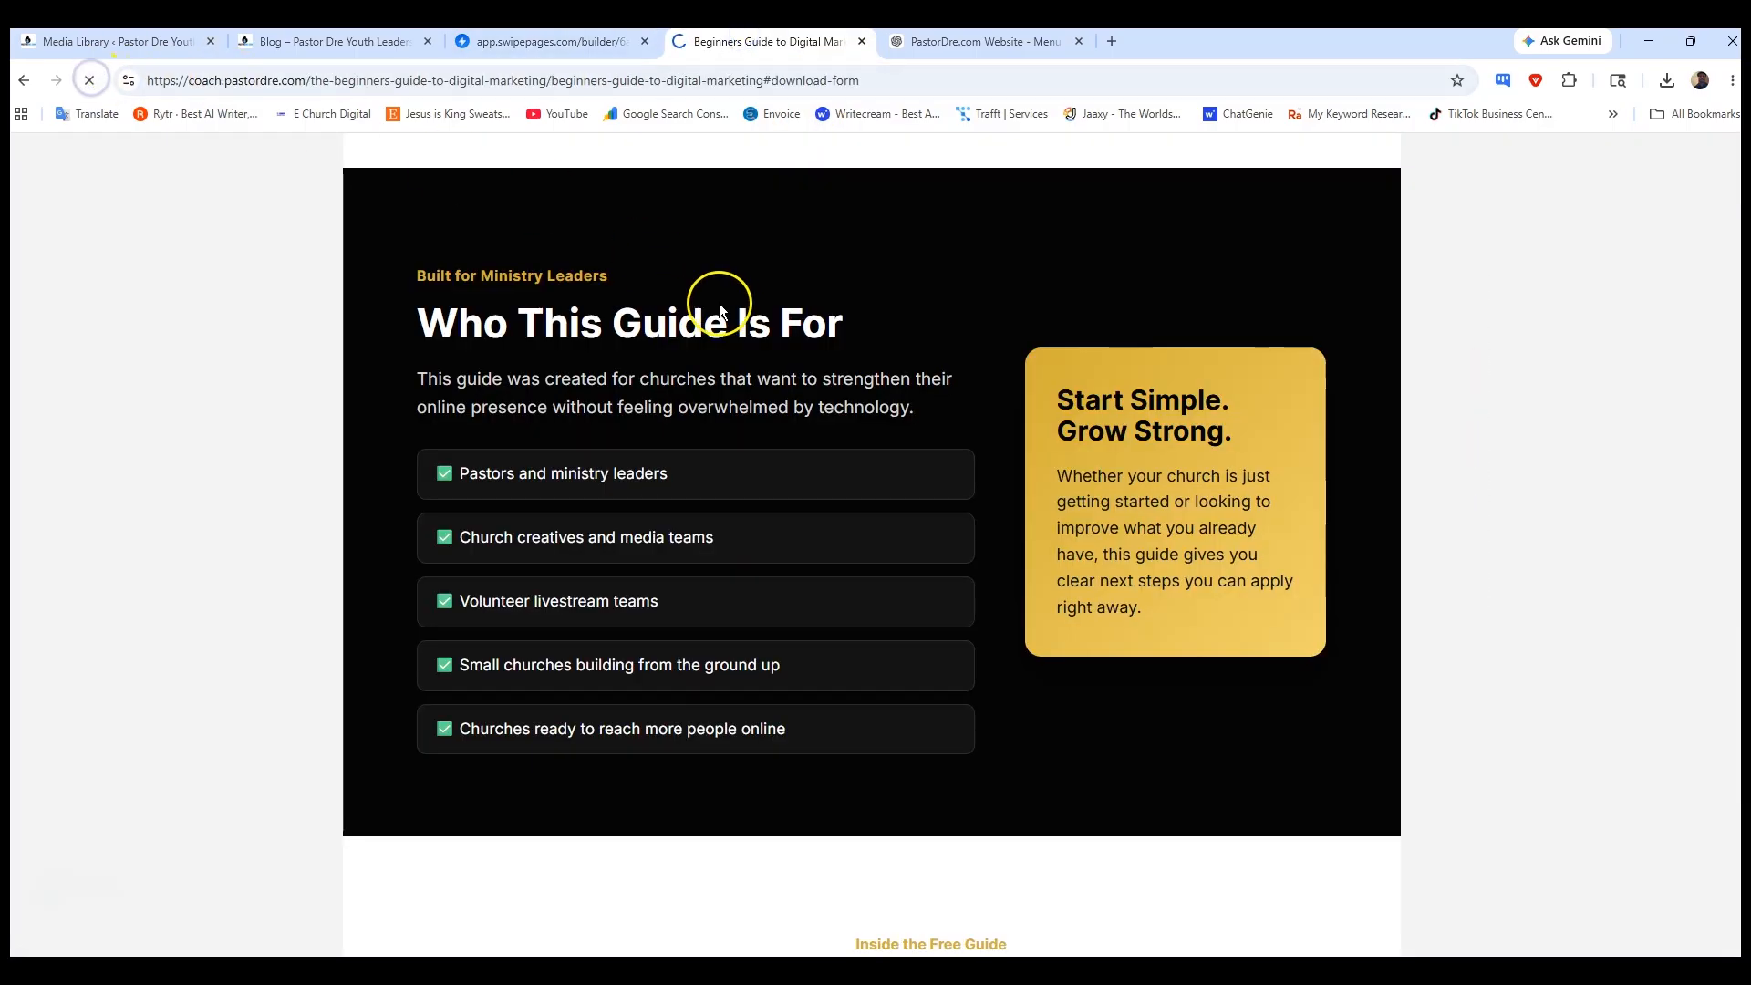
# - Examine the call-to-action section with its name and email form on the live page, and review the sections above it
pyautogui.scroll(-1, 690, 470)
pyautogui.scroll(-18, 689, 471)
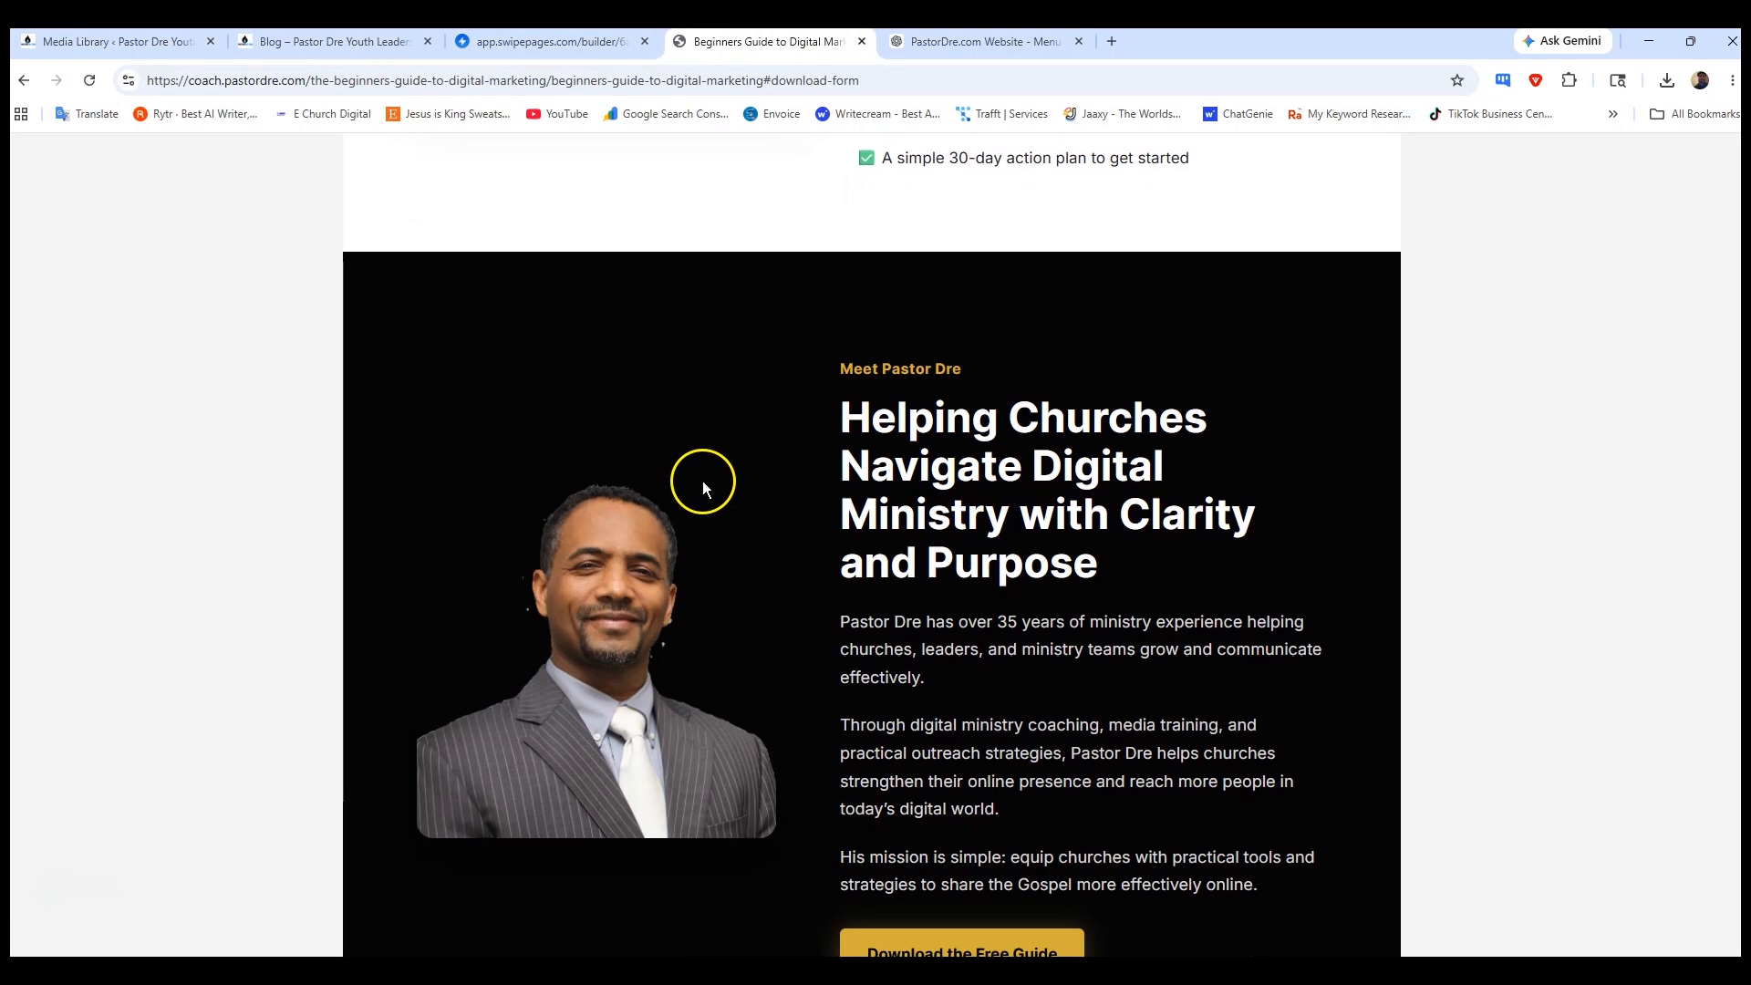
pyautogui.scroll(-4, 705, 485)
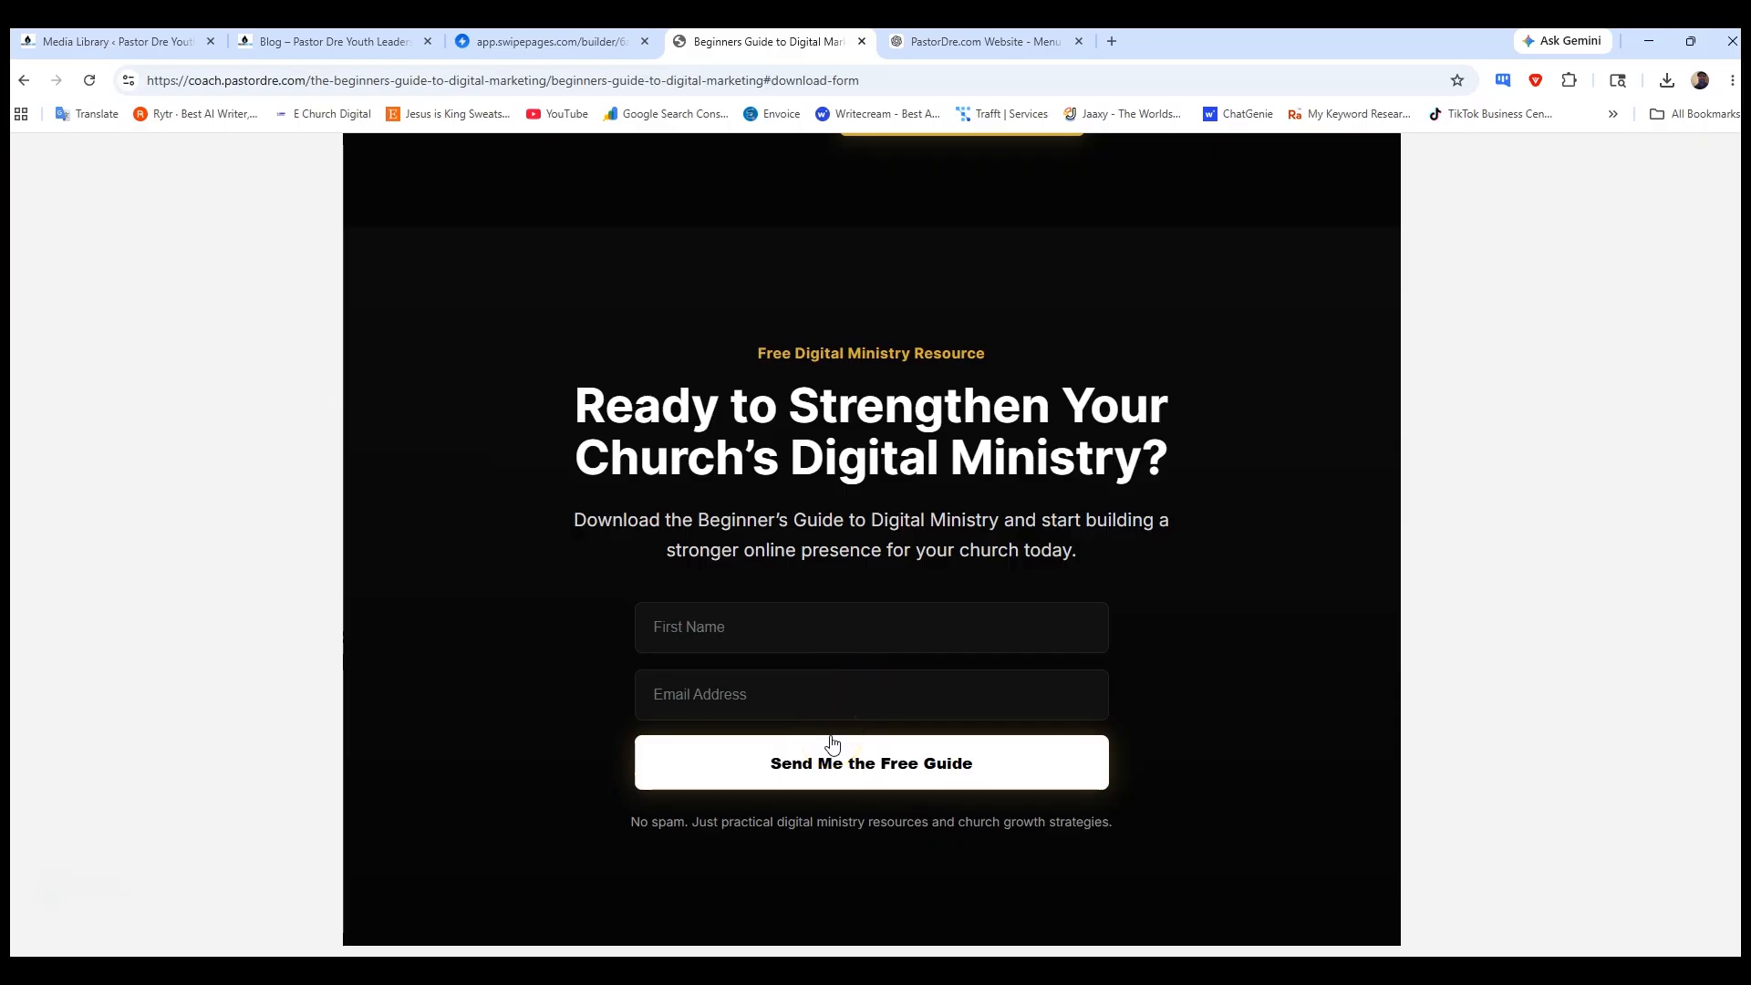
pyautogui.click(901, 634)
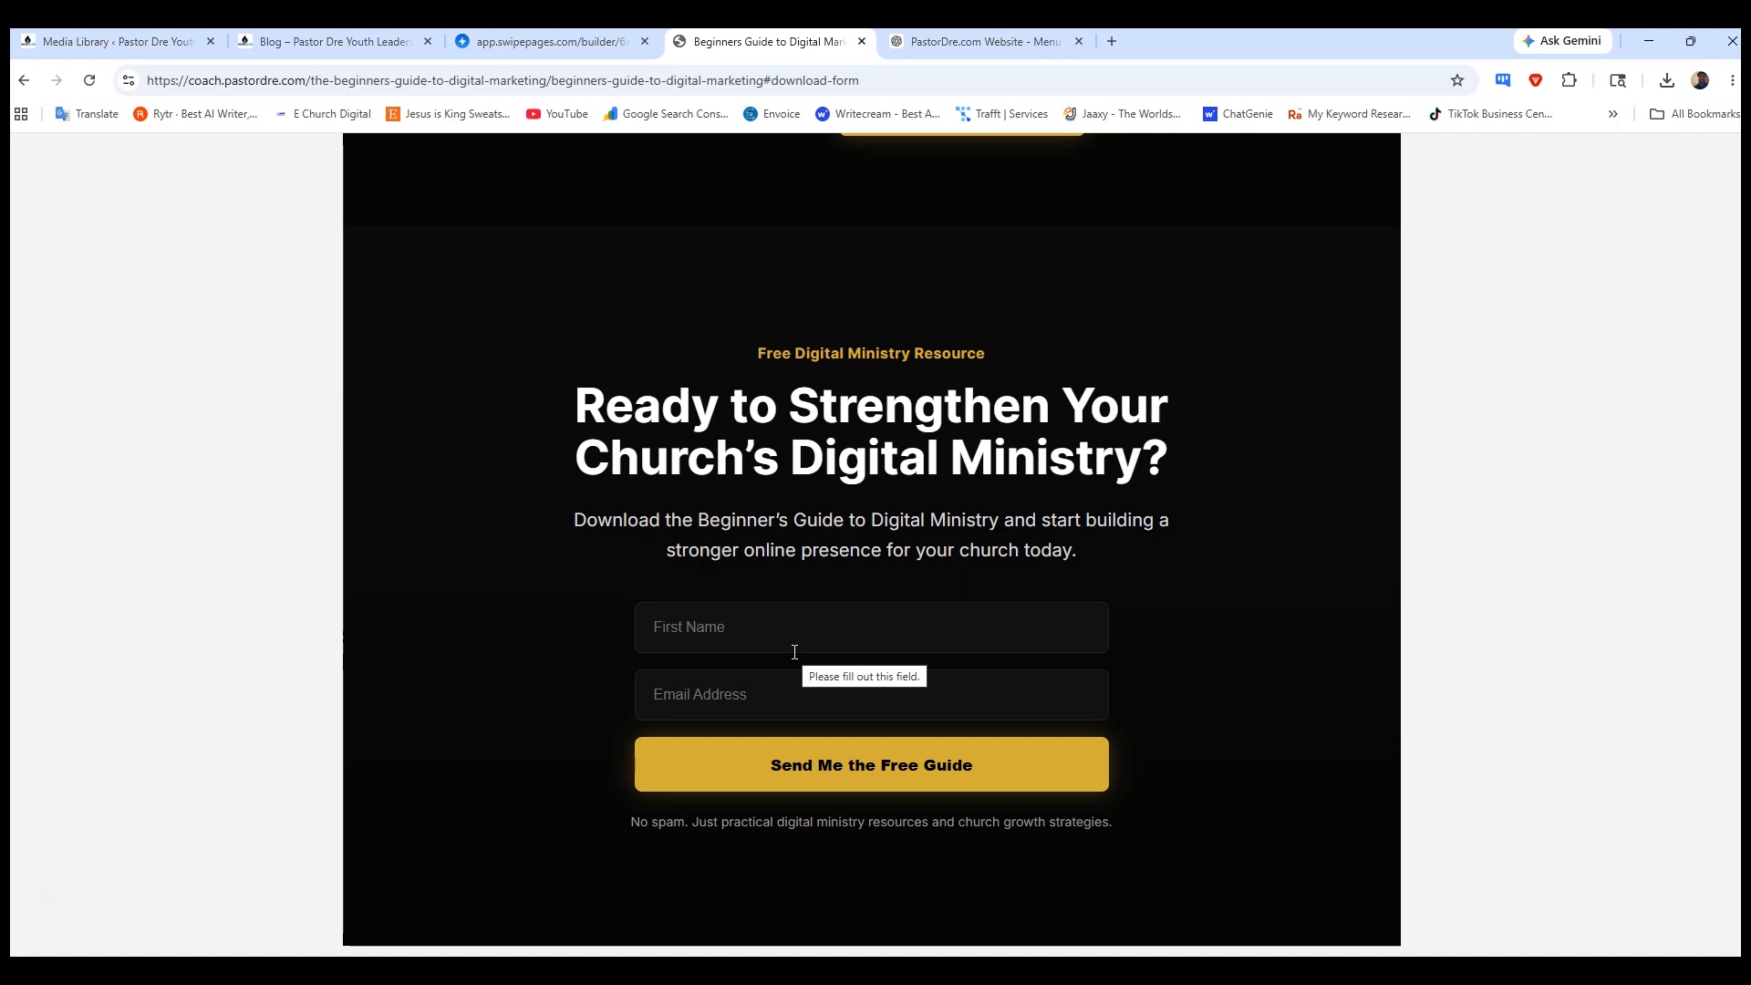
pyautogui.scroll(15, 825, 547)
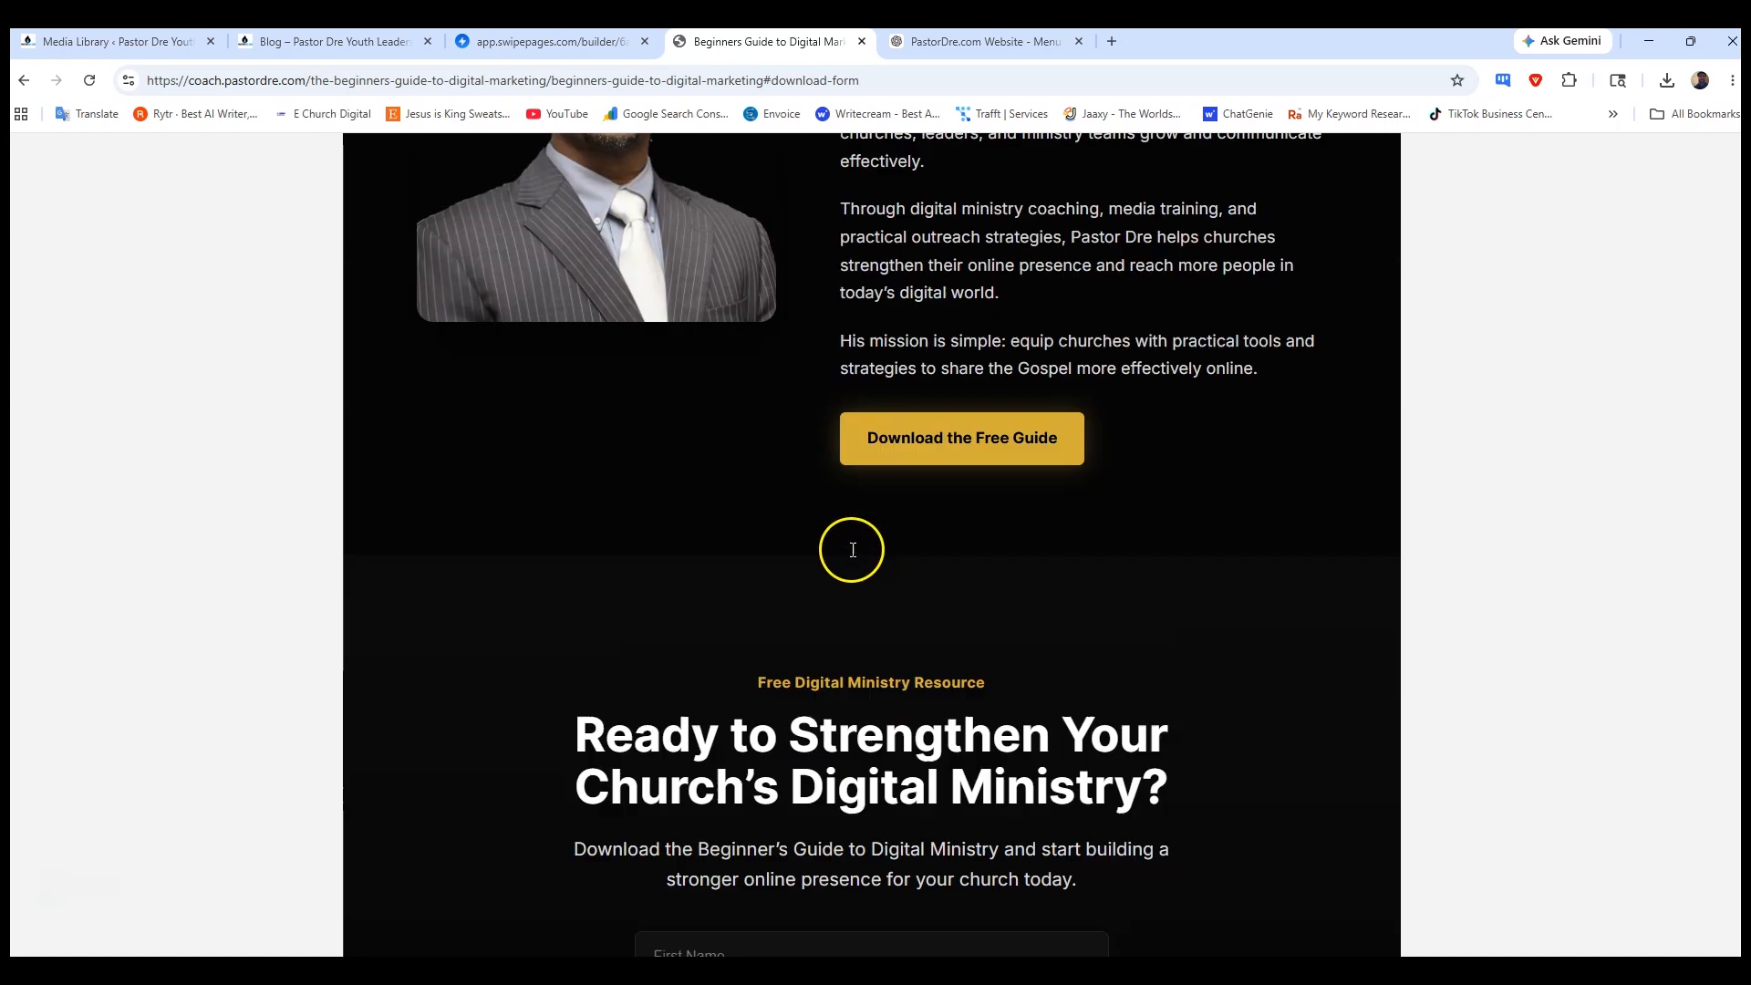
pyautogui.scroll(10, 850, 550)
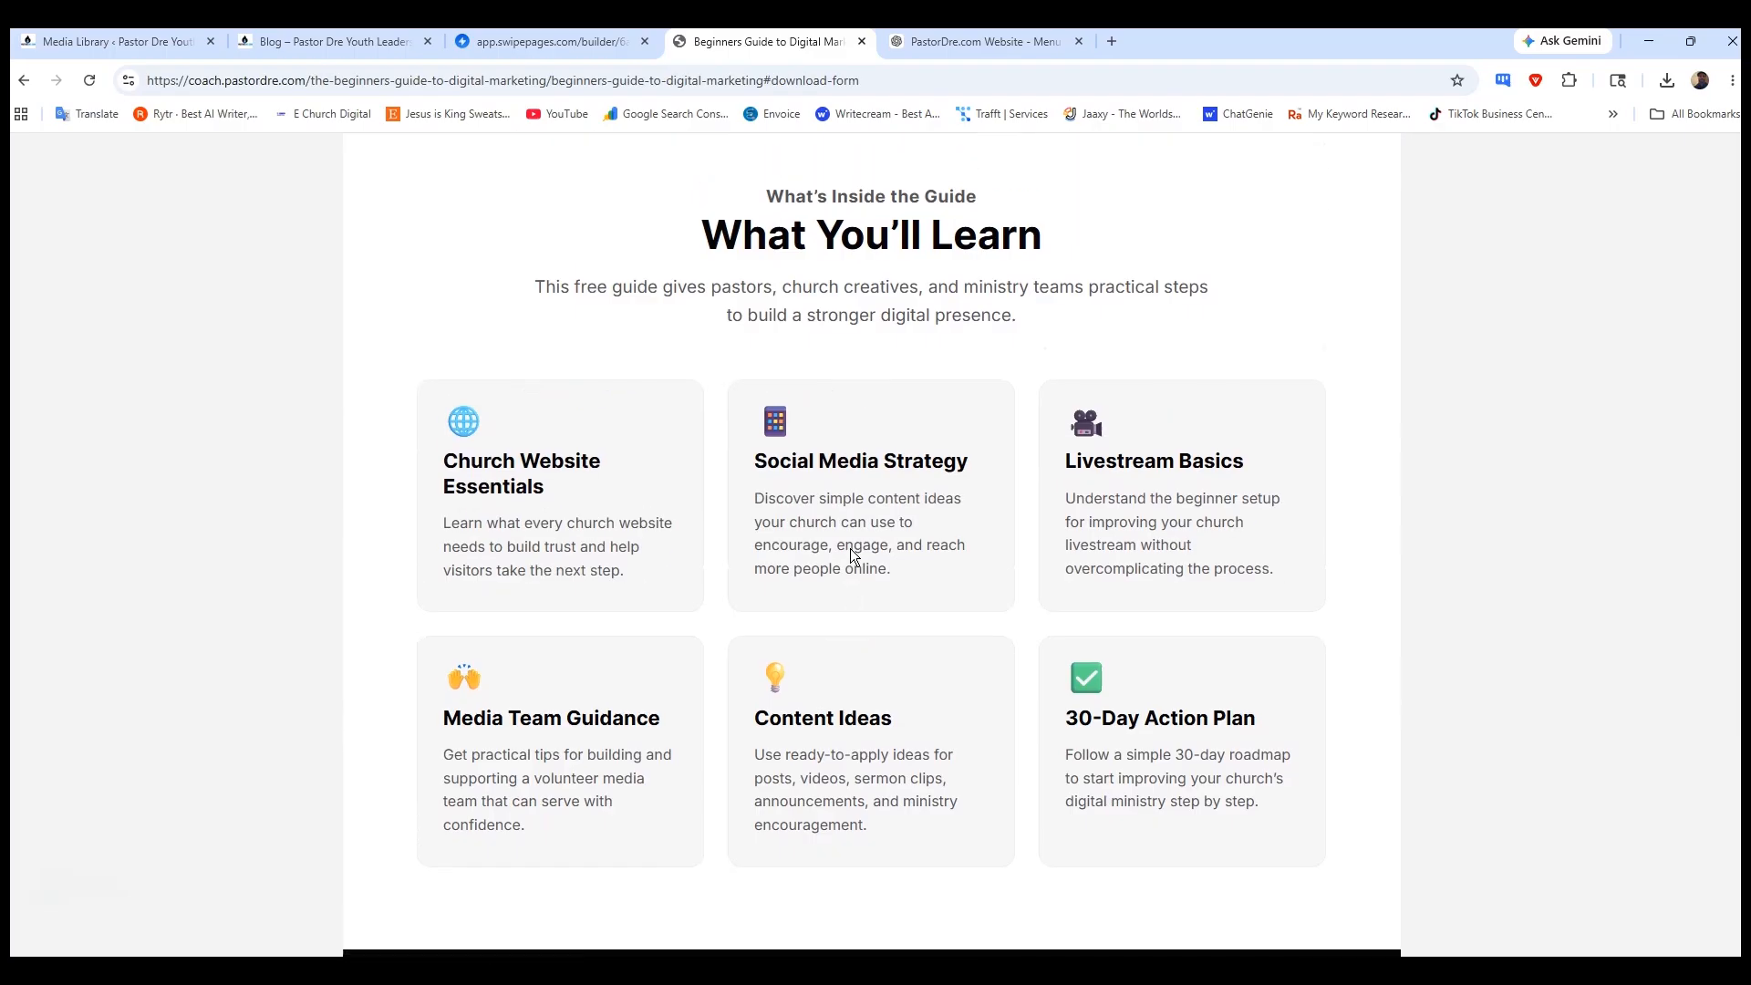